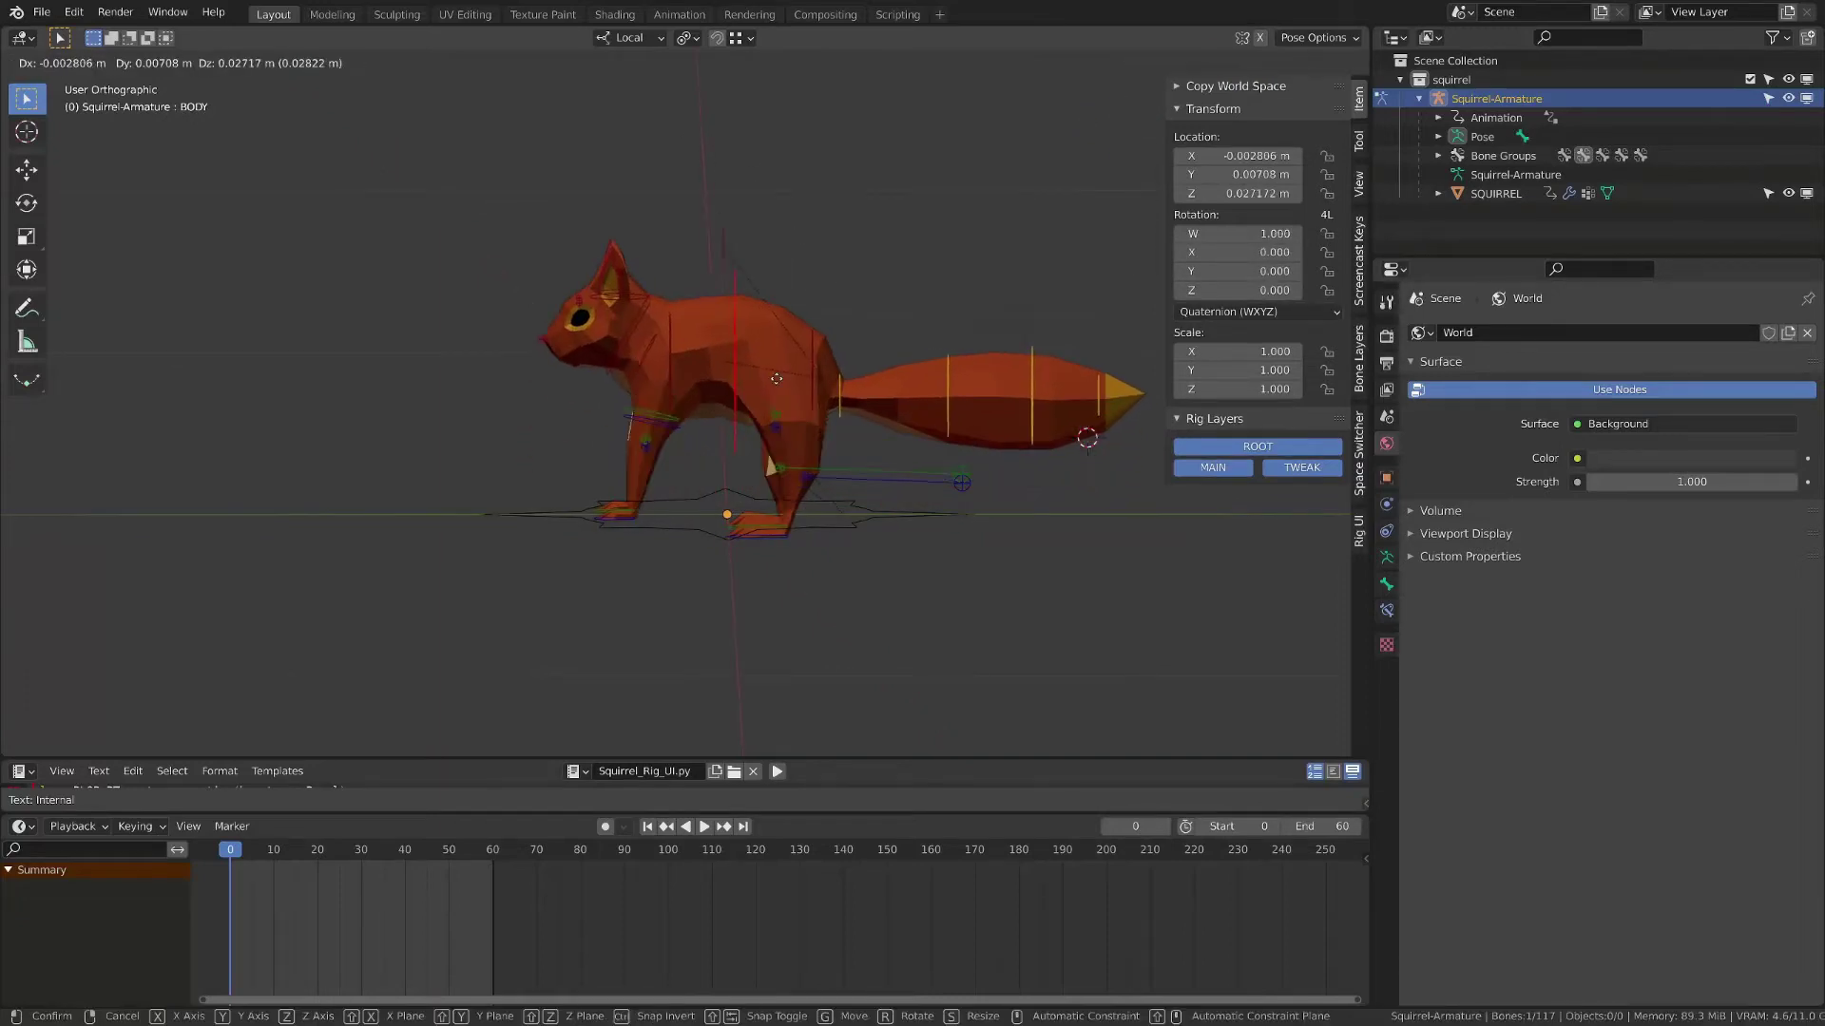
Try moving the BODY, CHEST-ROTATION and HIPS controls of the squirrel rig and rotating the chest, cancelling each transform
{"action": "right_click", "coordinate": [774, 321]}
{"action": "scroll", "coordinate": [665, 418], "scroll_direction": "up", "scroll_amount": 2}
{"action": "left_click", "coordinate": [650, 399]}
{"action": "middle_click_drag", "start_coordinate": [648, 396], "coordinate": [652, 387]}
{"action": "key", "text": "g"}
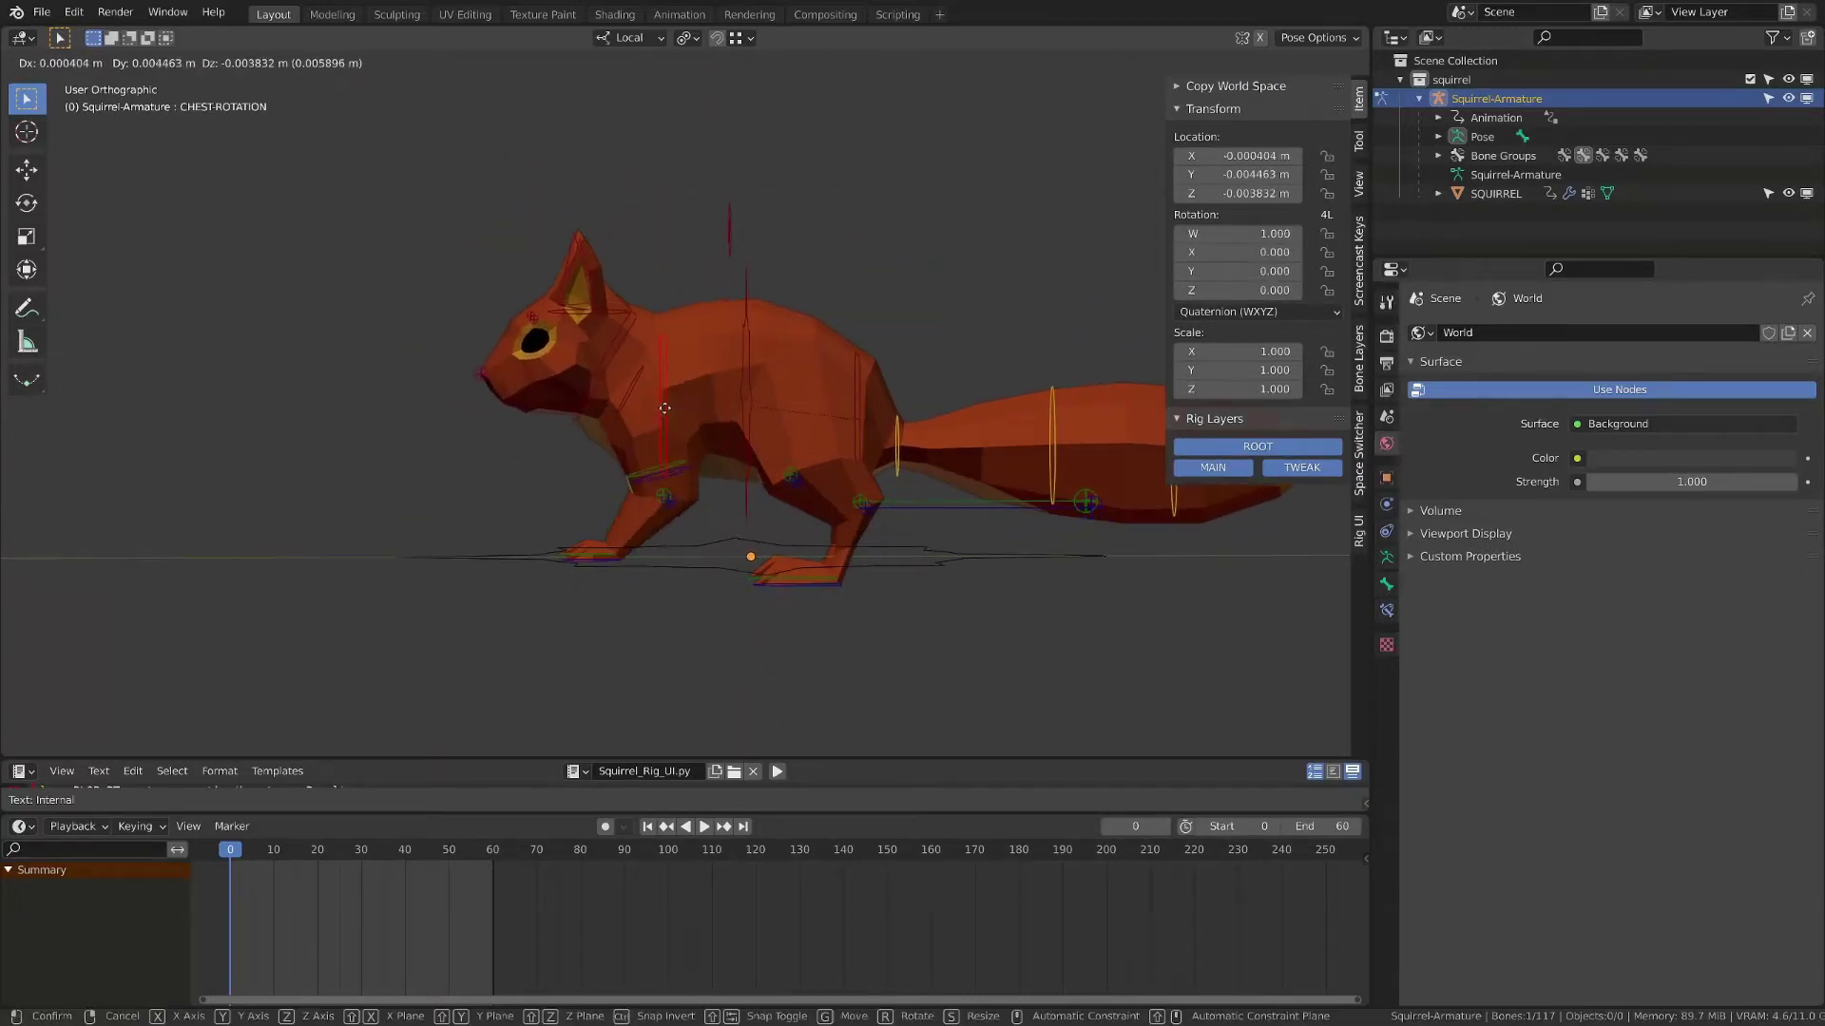
{"action": "right_click", "coordinate": [665, 408]}
{"action": "key", "text": "r"}
{"action": "right_click", "coordinate": [753, 373]}
{"action": "left_click_drag", "start_coordinate": [754, 374], "coordinate": [734, 377], "text": "alt"}
{"action": "left_click", "coordinate": [837, 387]}
{"action": "key", "text": "g"}
{"action": "right_click", "coordinate": [861, 418]}
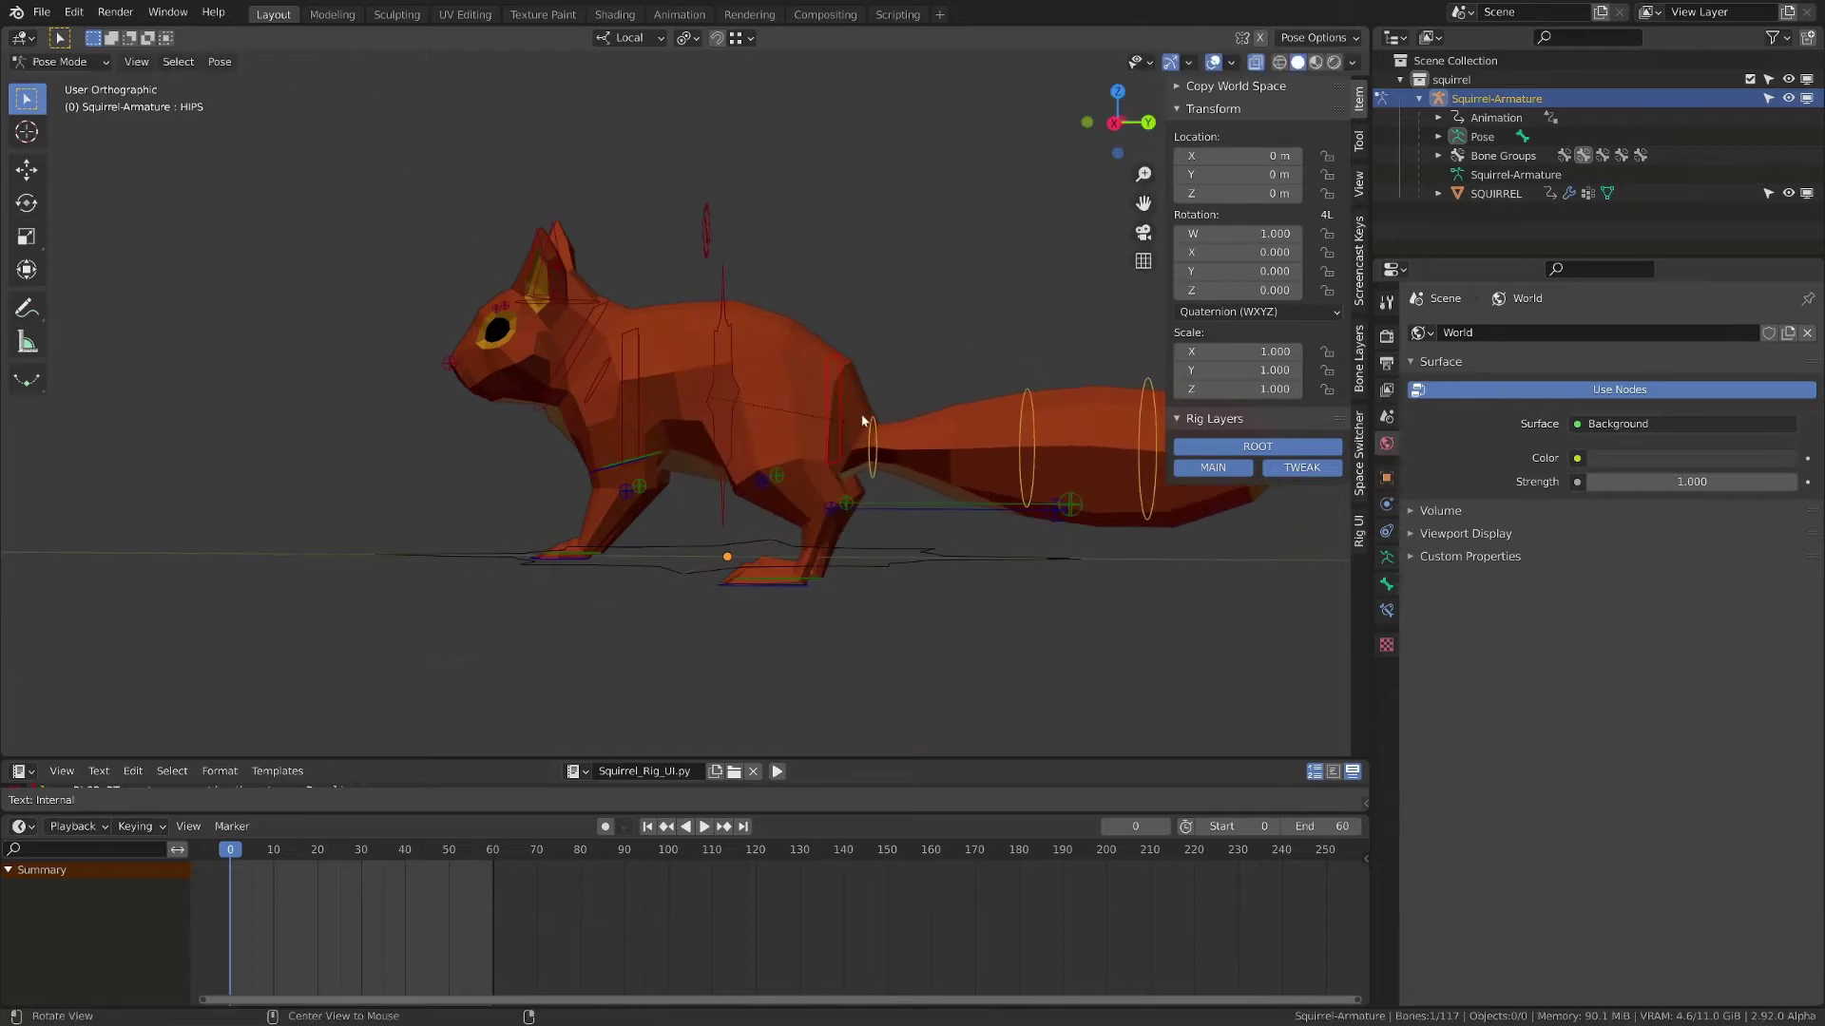
Try rotating and moving the squirrel's HEAD control, then cancel the transforms
{"action": "middle_click_drag", "start_coordinate": [862, 420], "coordinate": [896, 294]}
{"action": "left_click", "coordinate": [624, 291]}
{"action": "key", "text": "r"}
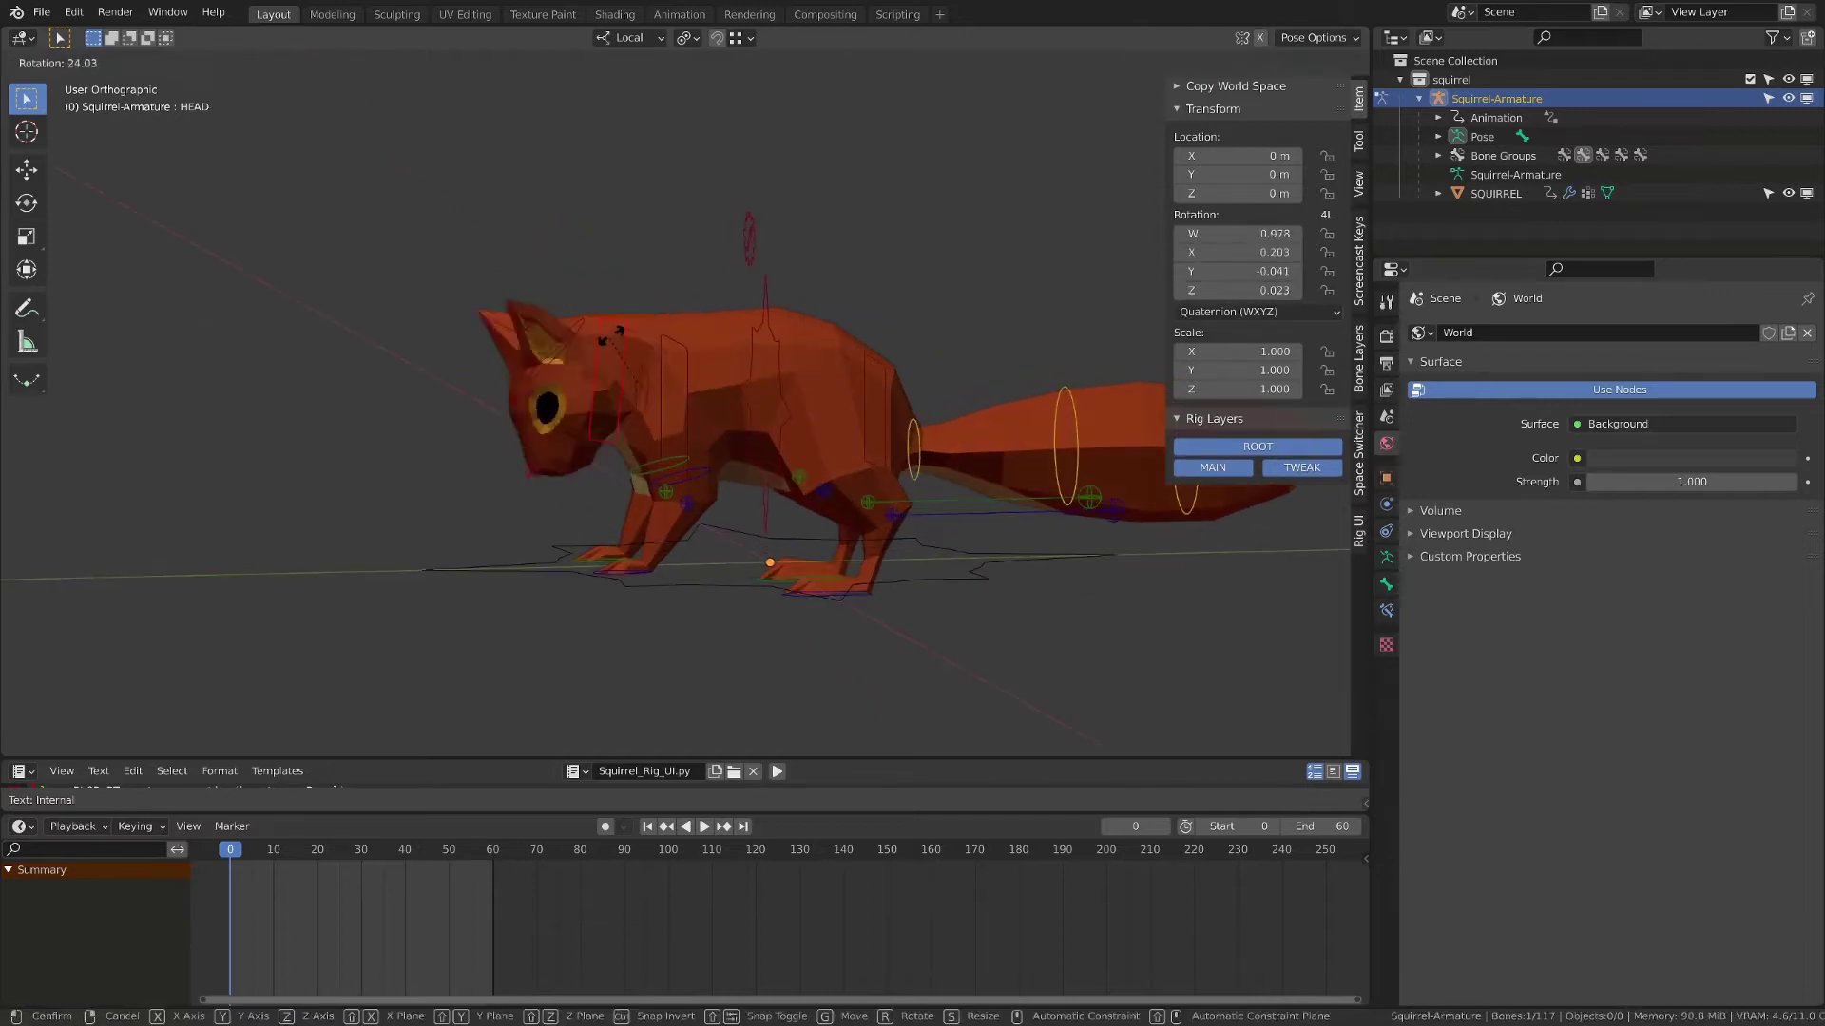
{"action": "key", "text": "g"}
{"action": "right_click", "coordinate": [620, 328]}
{"action": "key", "text": "r"}
{"action": "key", "text": "r"}
{"action": "middle_click_drag", "start_coordinate": [619, 328], "coordinate": [532, 319]}
{"action": "right_click", "coordinate": [700, 364]}
Try rotating the HEAD-FK control, undo it, and cancel a further test move
{"action": "left_click", "coordinate": [518, 319]}
{"action": "key", "text": "r"}
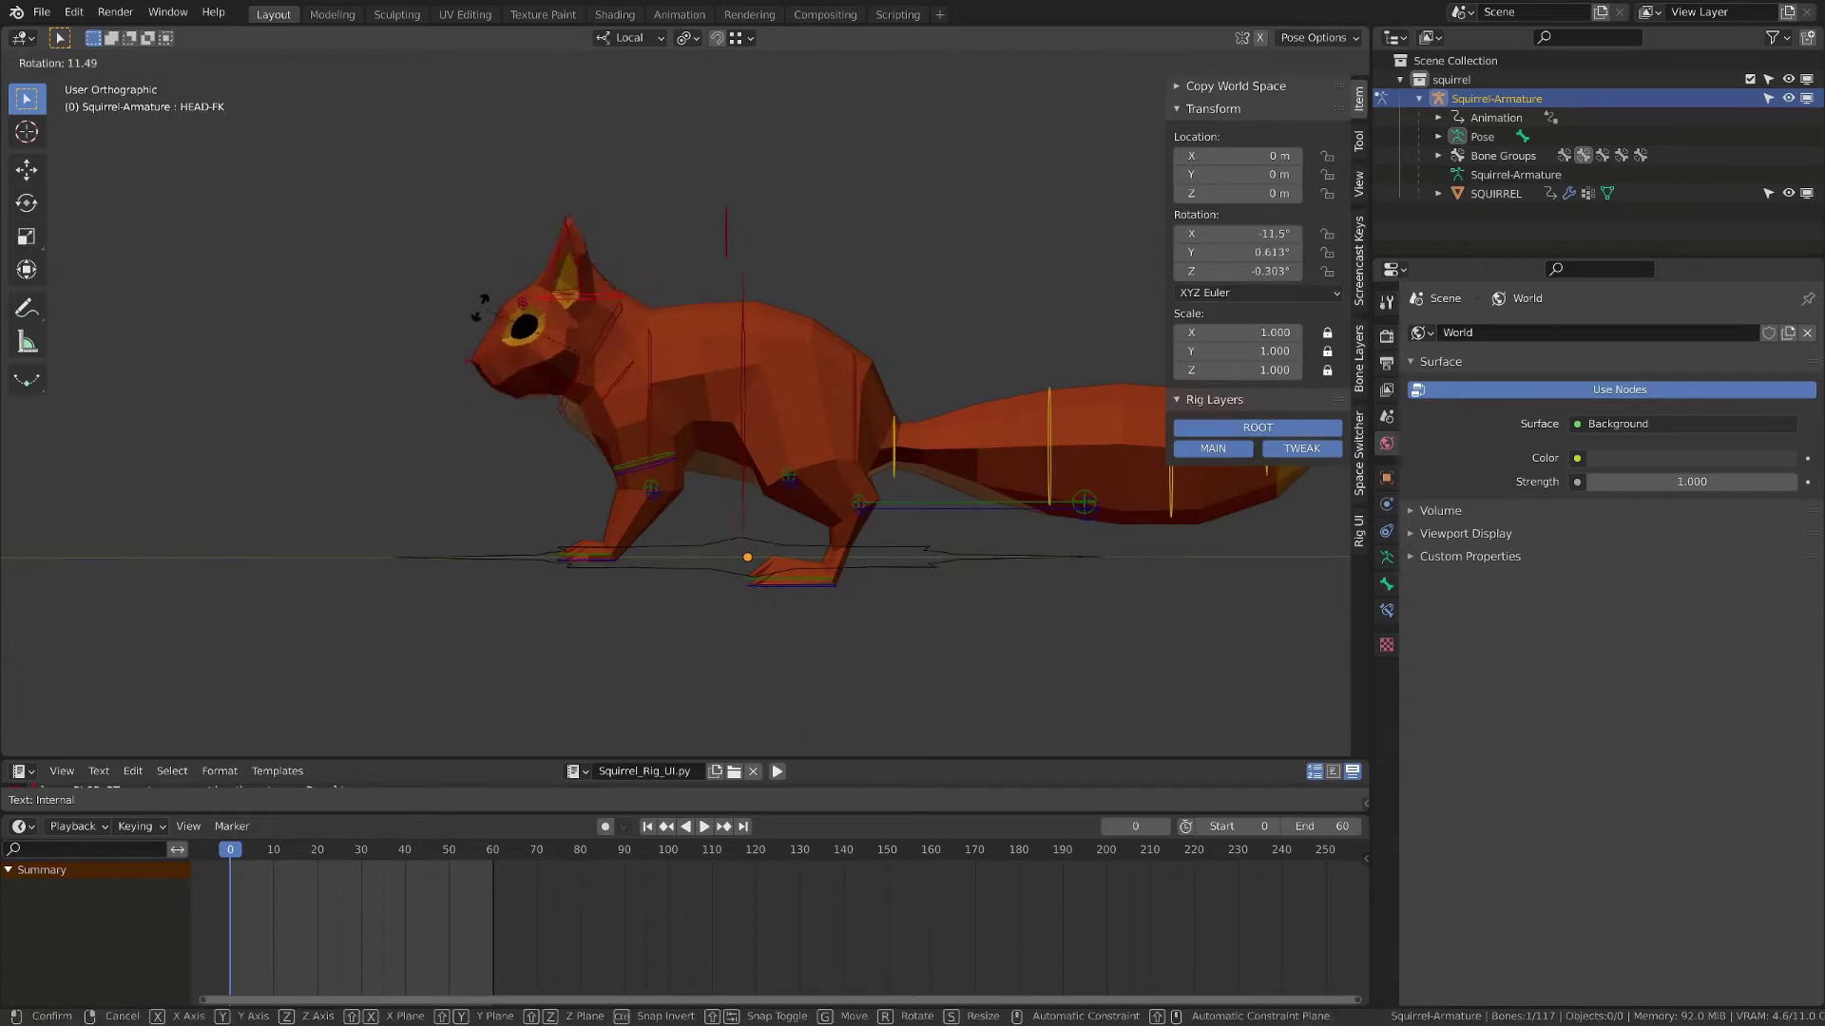
{"action": "left_click", "coordinate": [481, 333]}
{"action": "key", "text": "ctrl+z"}
{"action": "middle_click_drag", "start_coordinate": [481, 334], "coordinate": [647, 344]}
{"action": "scroll", "coordinate": [653, 346], "scroll_direction": "up", "scroll_amount": 3}
{"action": "key", "text": "g"}
{"action": "right_click", "coordinate": [644, 304]}
Rotate the left ear control slightly to test it, and select the control at the nose
{"action": "left_click", "coordinate": [657, 194]}
{"action": "key", "text": "r"}
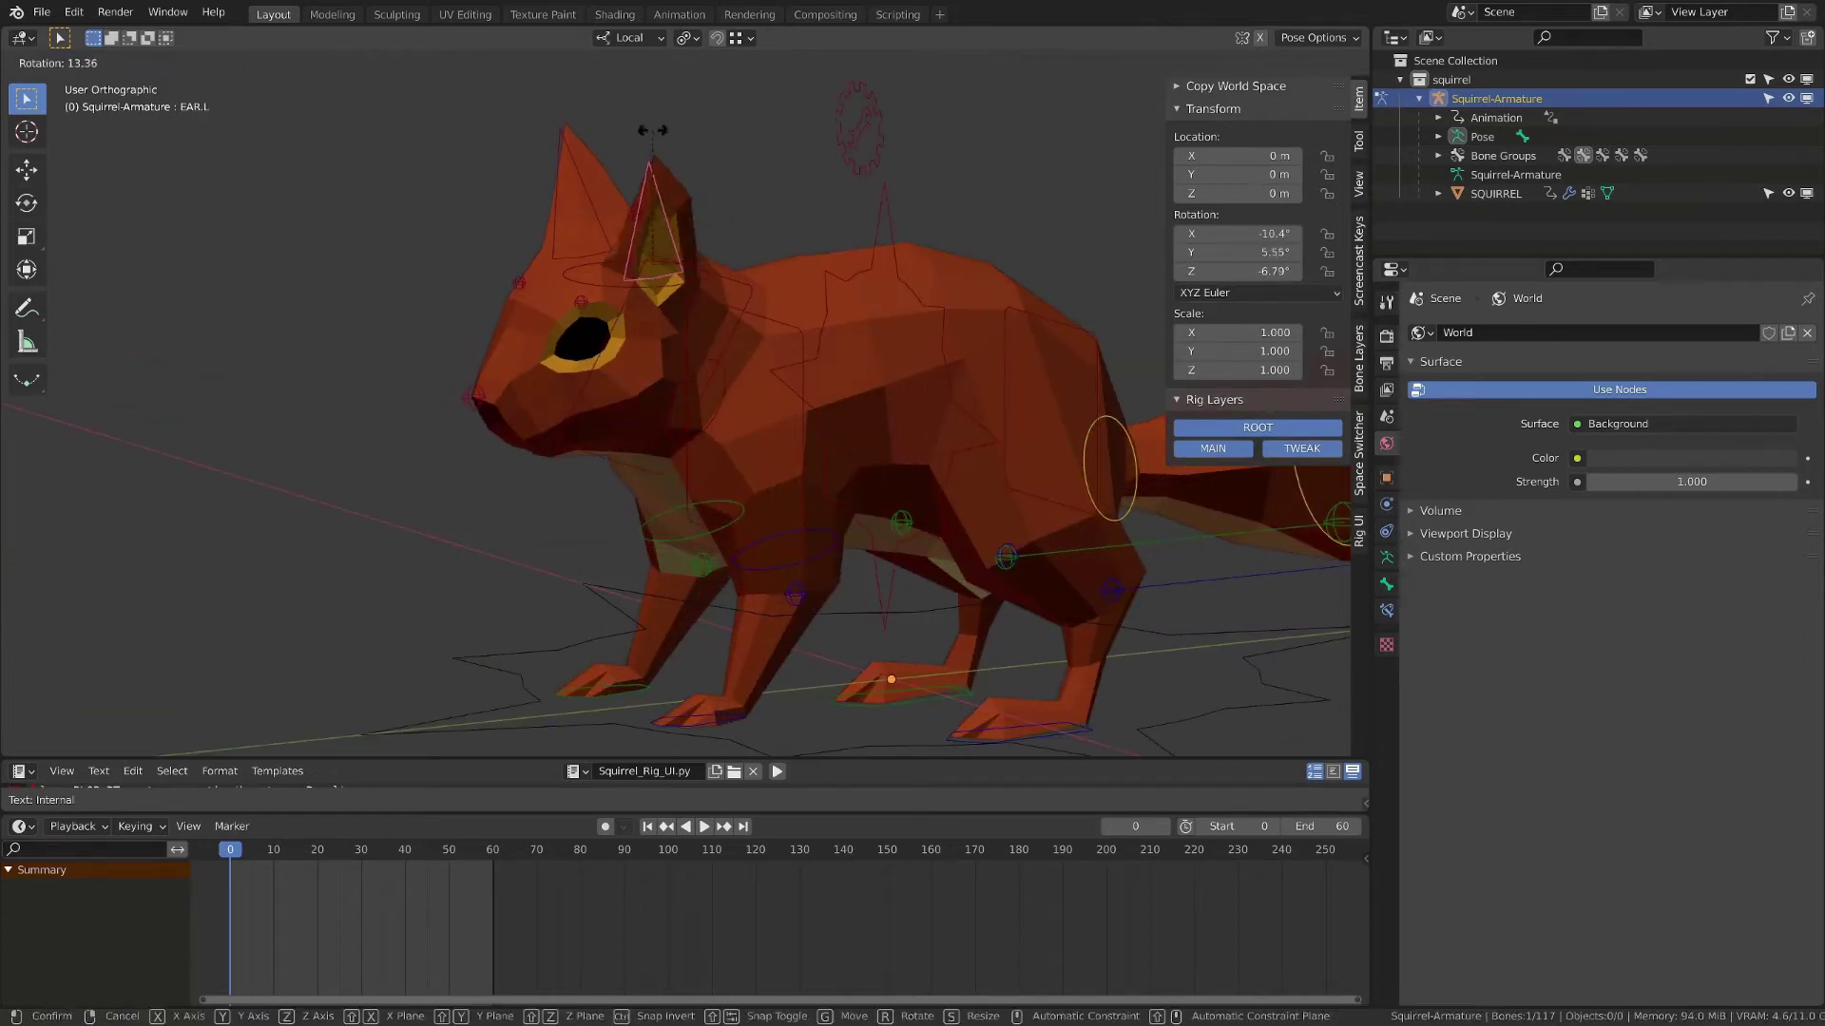
{"action": "left_click", "coordinate": [655, 143]}
{"action": "left_click", "coordinate": [475, 401]}
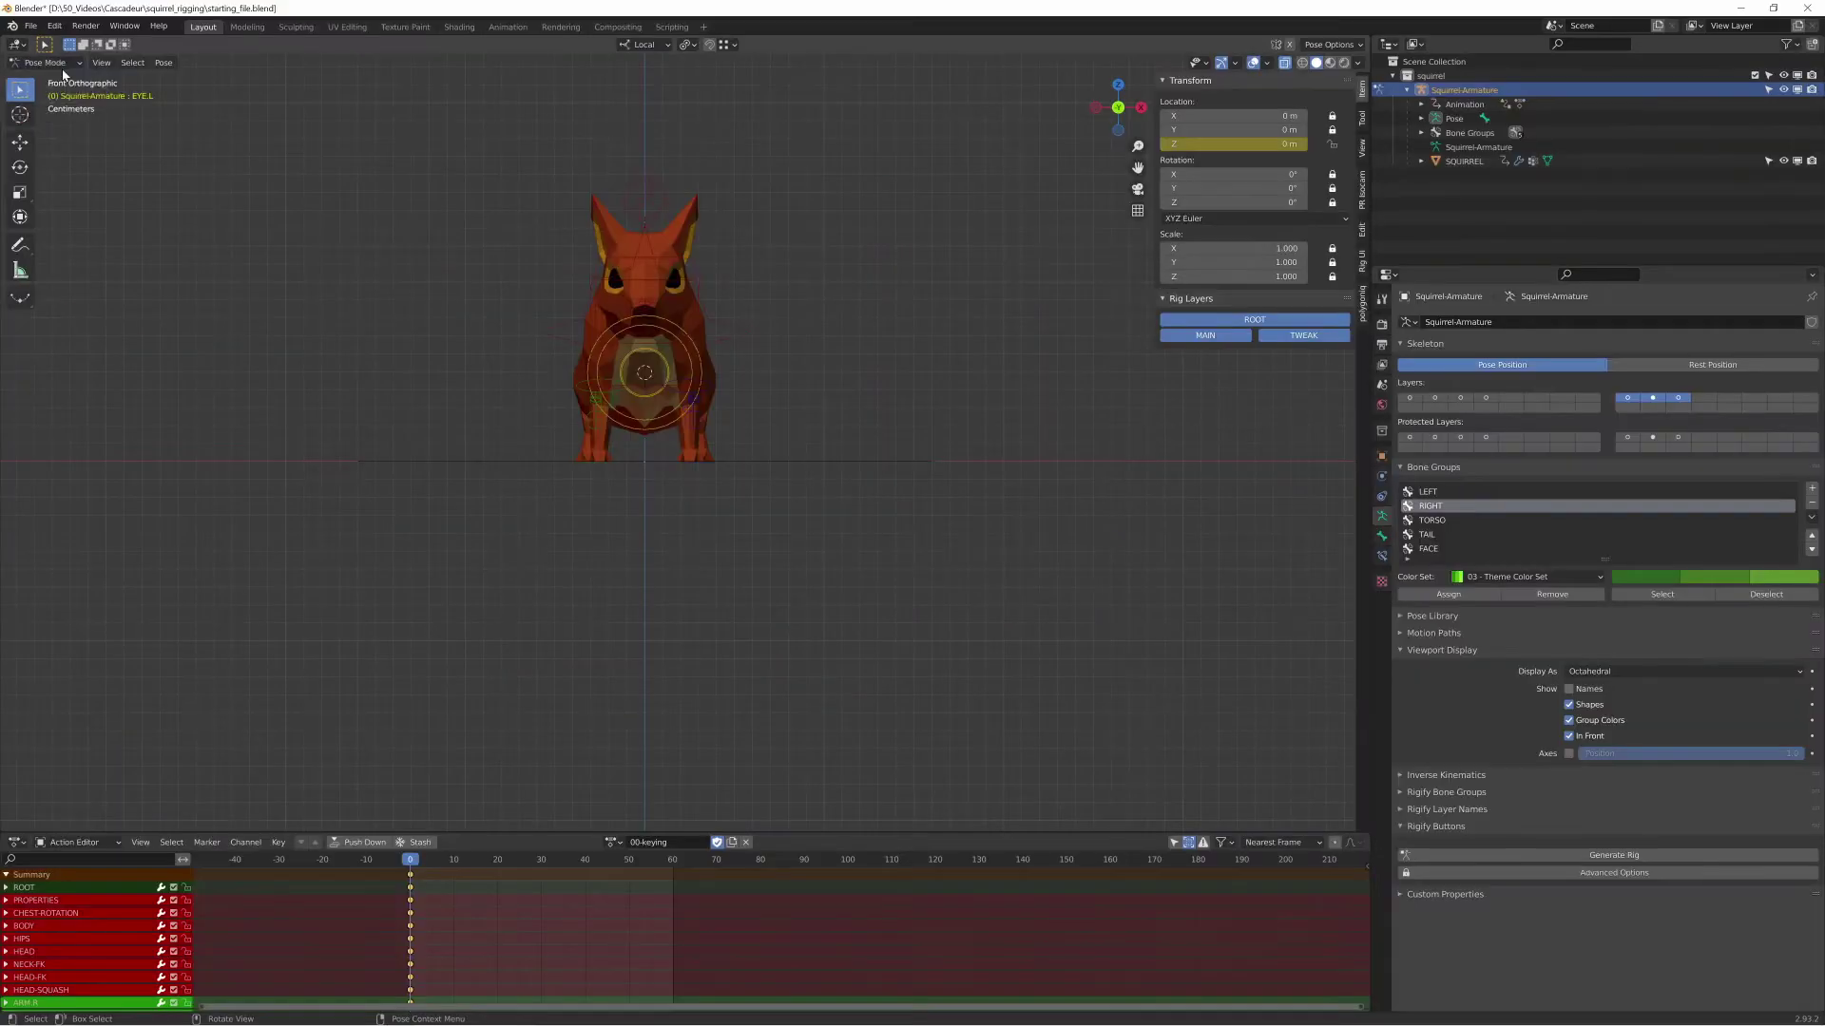
Switch the squirrel armature from Pose Mode to Edit Mode
{"action": "left_click", "coordinate": [43, 62]}
{"action": "left_click", "coordinate": [53, 95]}
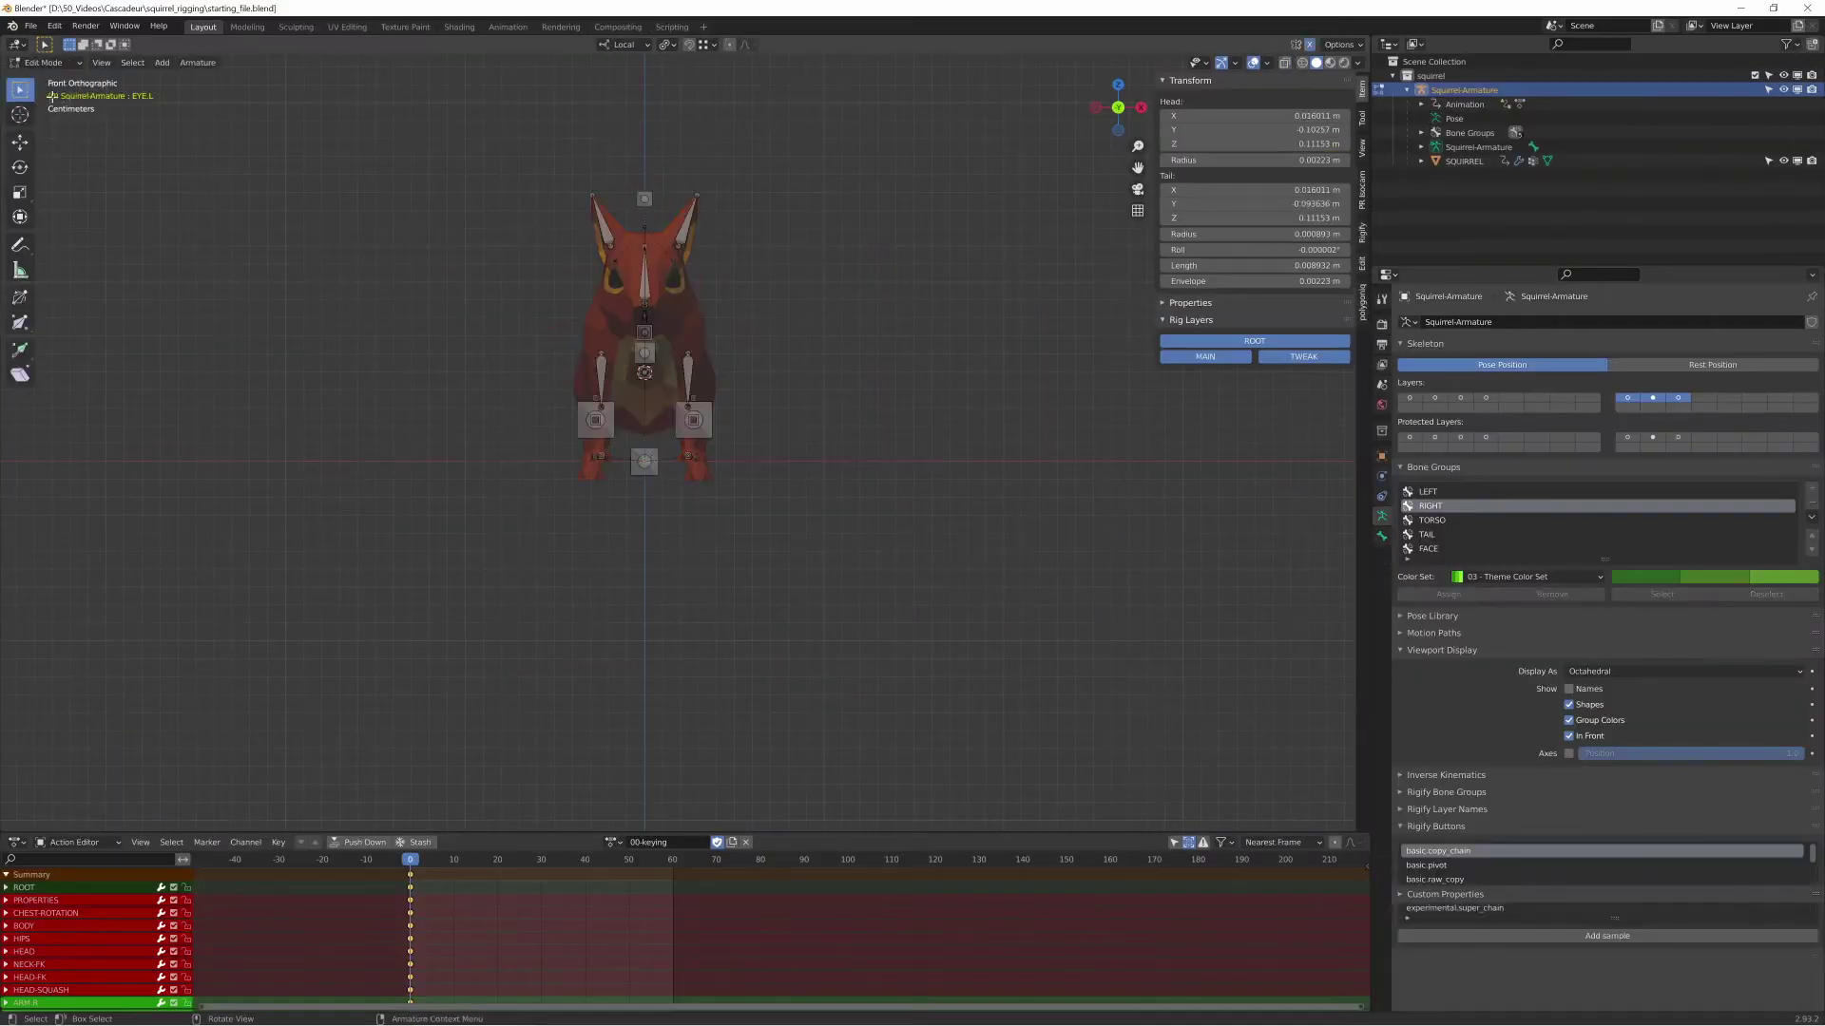
{"action": "middle_click_drag", "start_coordinate": [955, 350], "coordinate": [744, 350]}
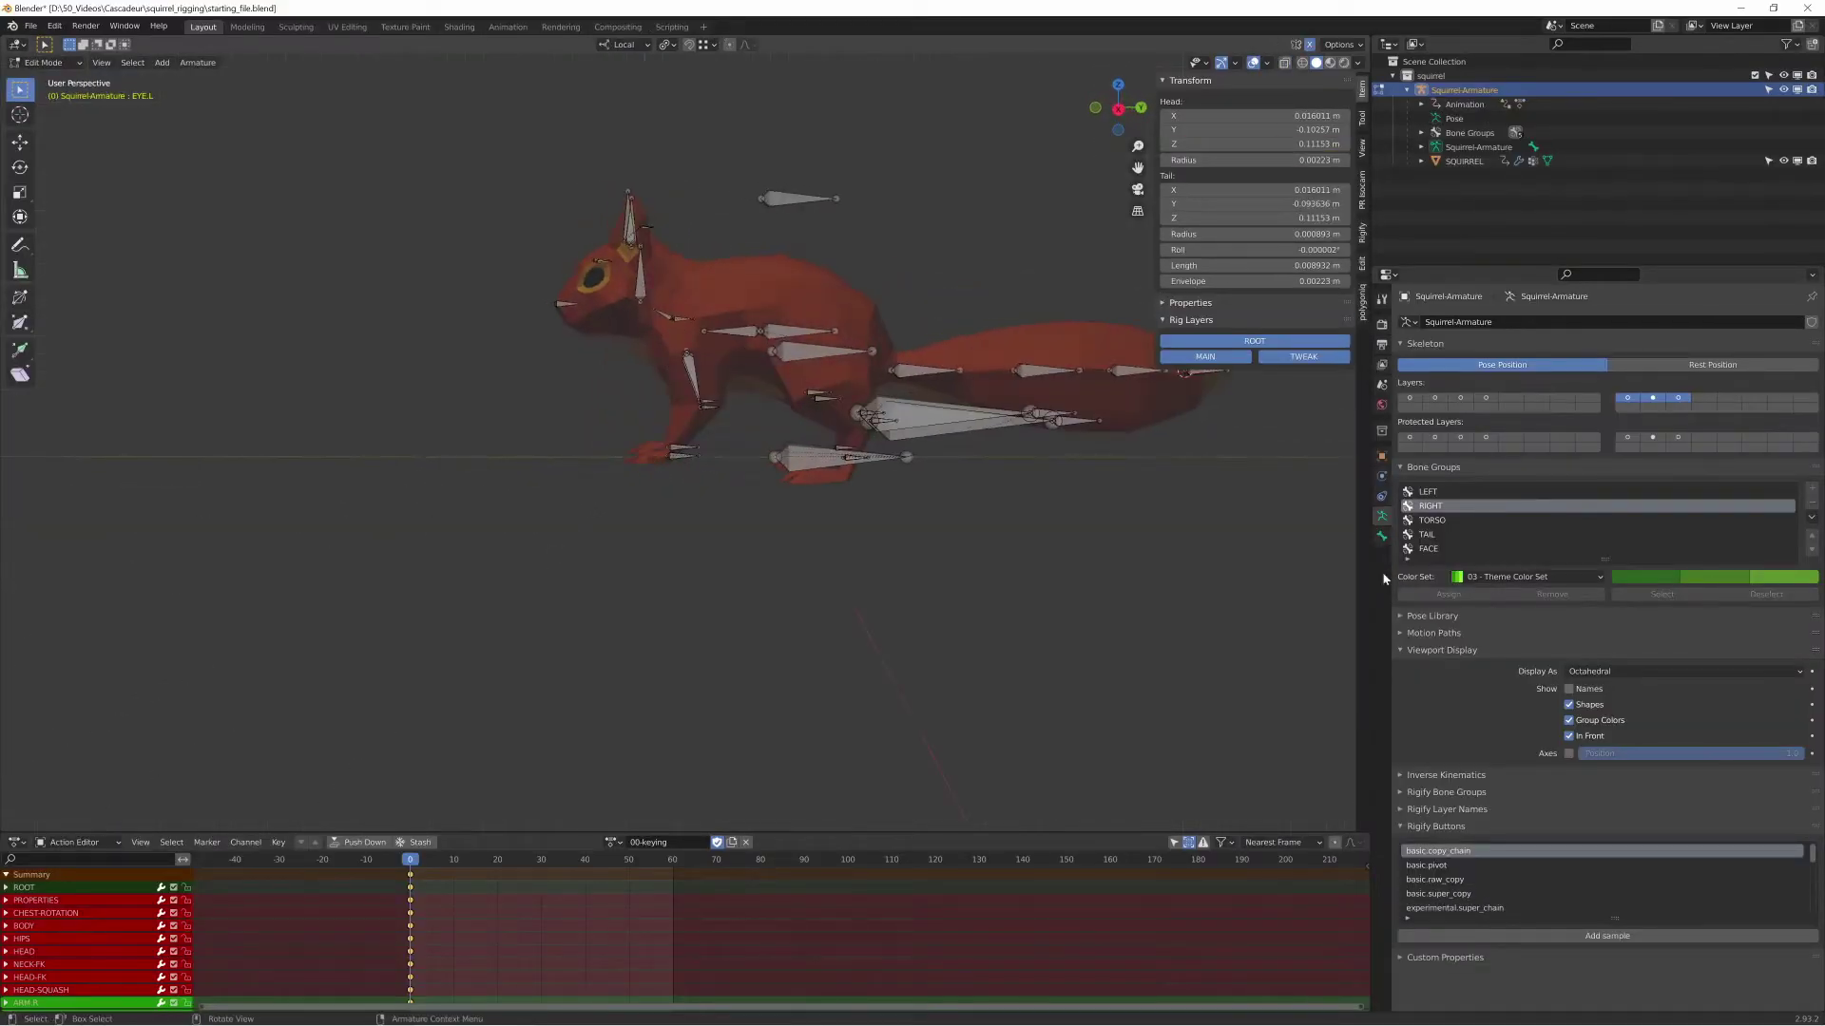
Examine the bones of each used armature layer by showing the layers one at a time
{"action": "left_click", "coordinate": [1417, 399]}
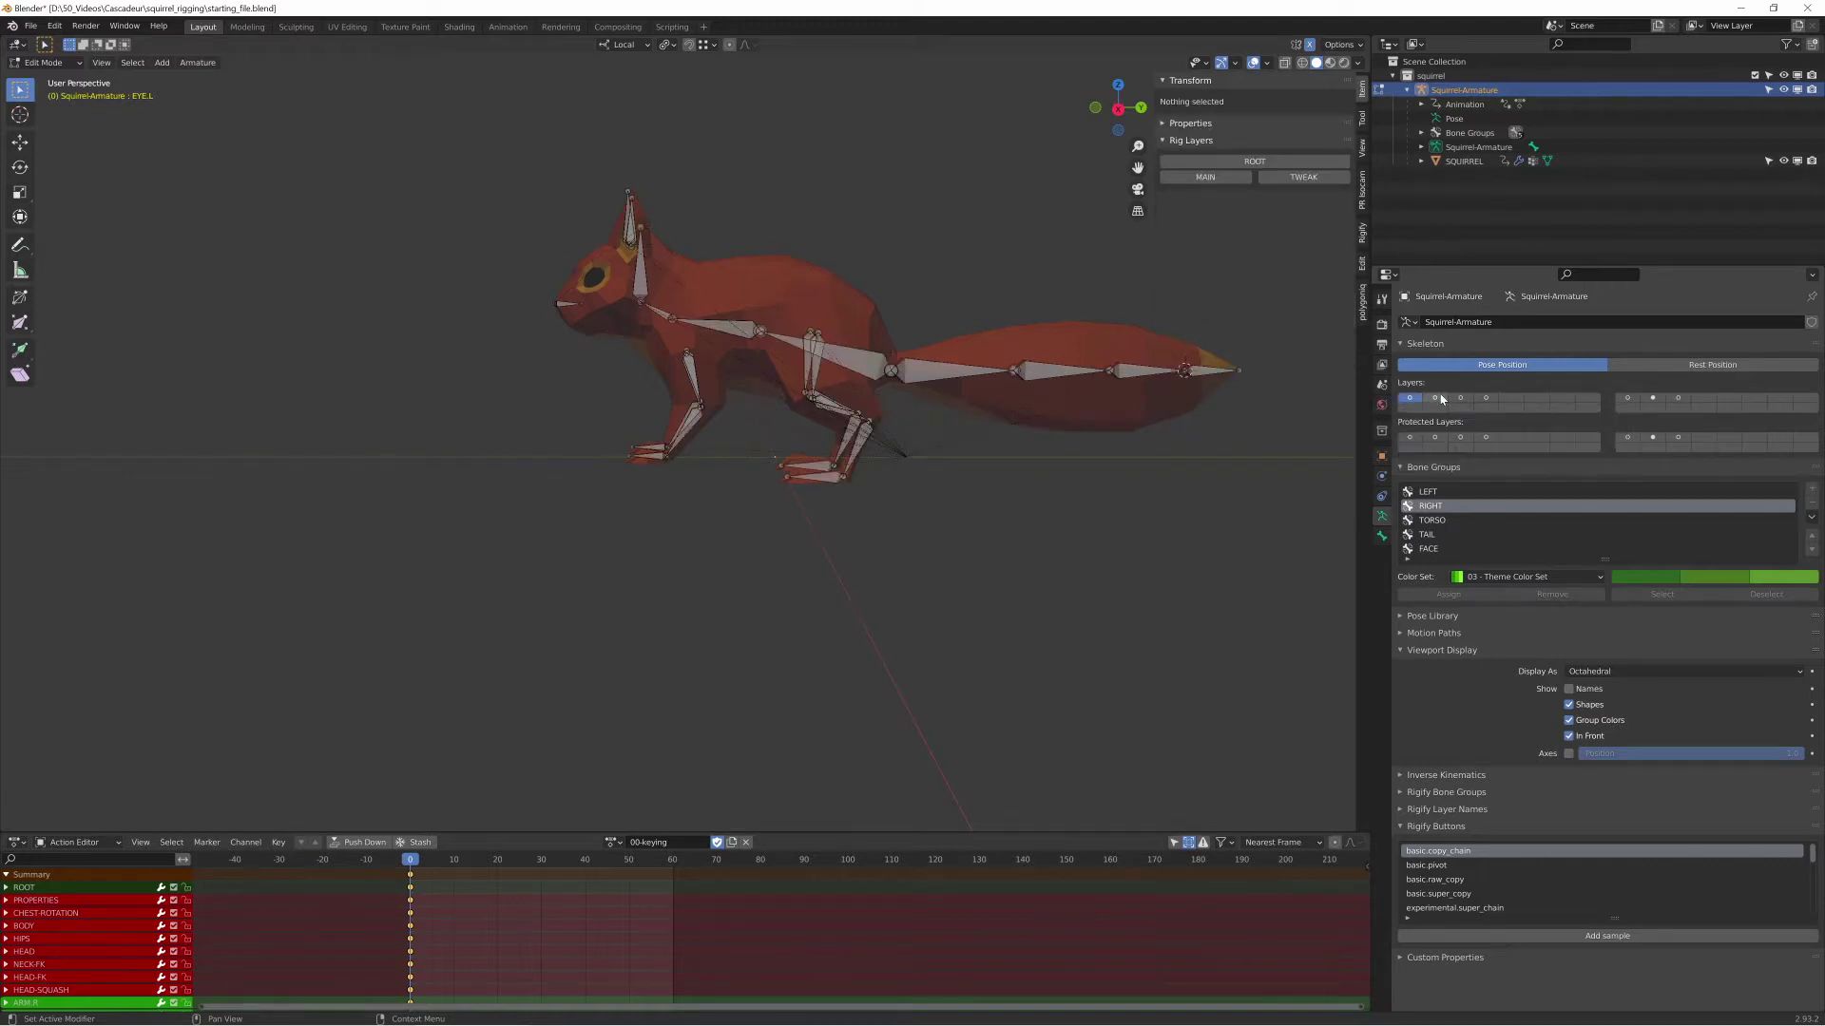
{"action": "left_click", "coordinate": [1440, 399]}
{"action": "left_click", "coordinate": [1459, 399]}
{"action": "left_click", "coordinate": [1488, 399]}
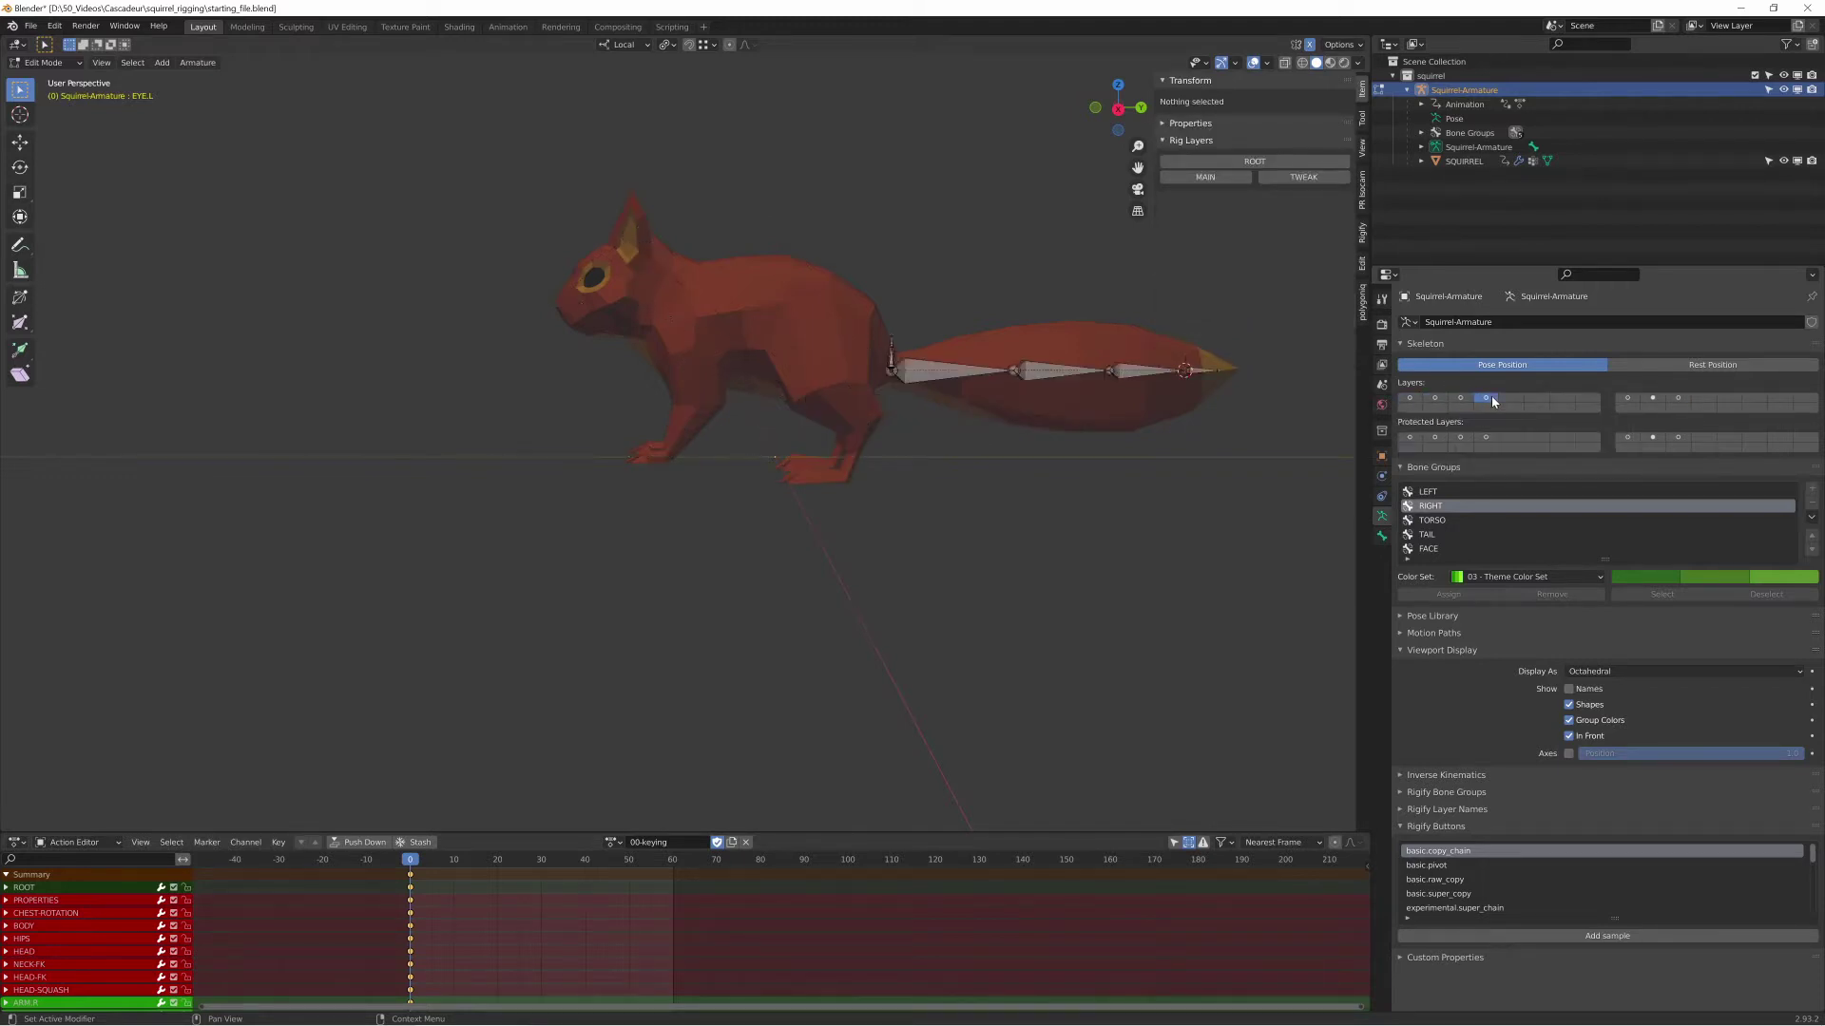
{"action": "left_click", "coordinate": [1627, 398]}
{"action": "left_click", "coordinate": [1652, 398]}
{"action": "left_click", "coordinate": [1677, 398]}
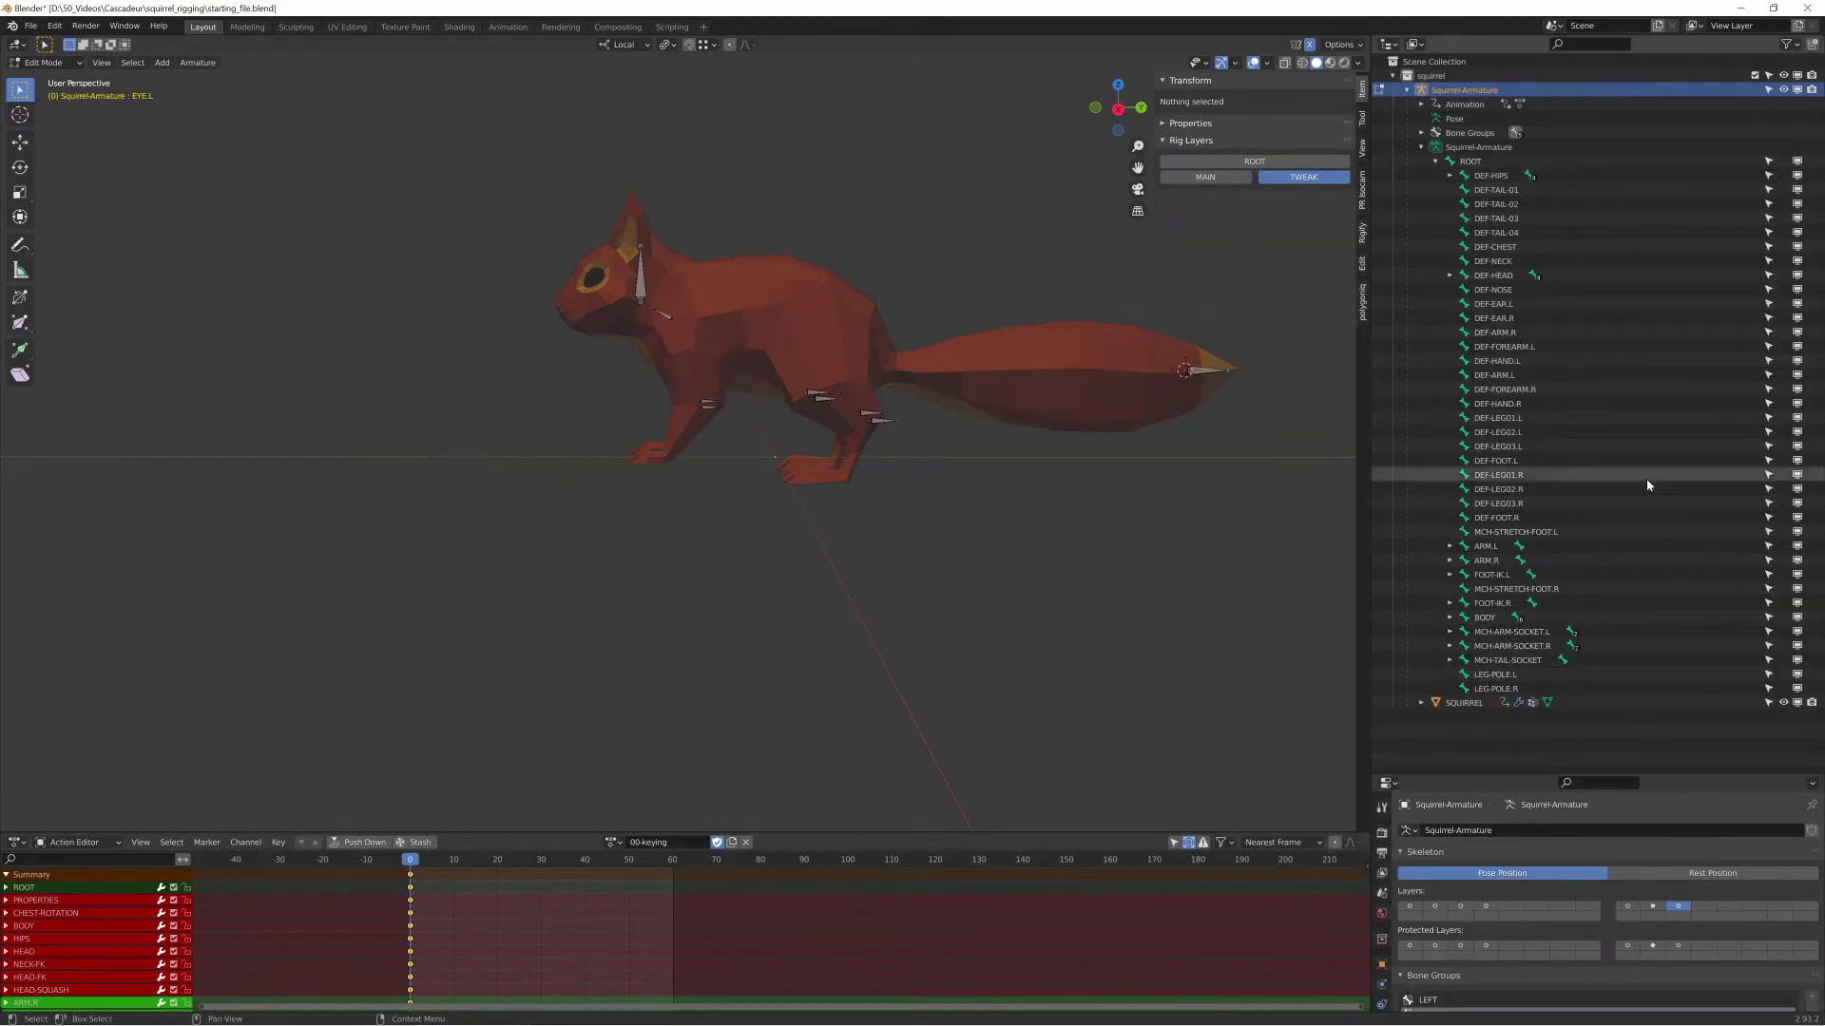
Examine the bone hierarchy under DEF-HIPS by expanding MCH-INT-SOCKET-LEG.L, MCH-LEG01.L and MCH-LEG02.L
{"action": "left_click", "coordinate": [1449, 175]}
{"action": "left_click", "coordinate": [1463, 204]}
{"action": "left_click", "coordinate": [1478, 233]}
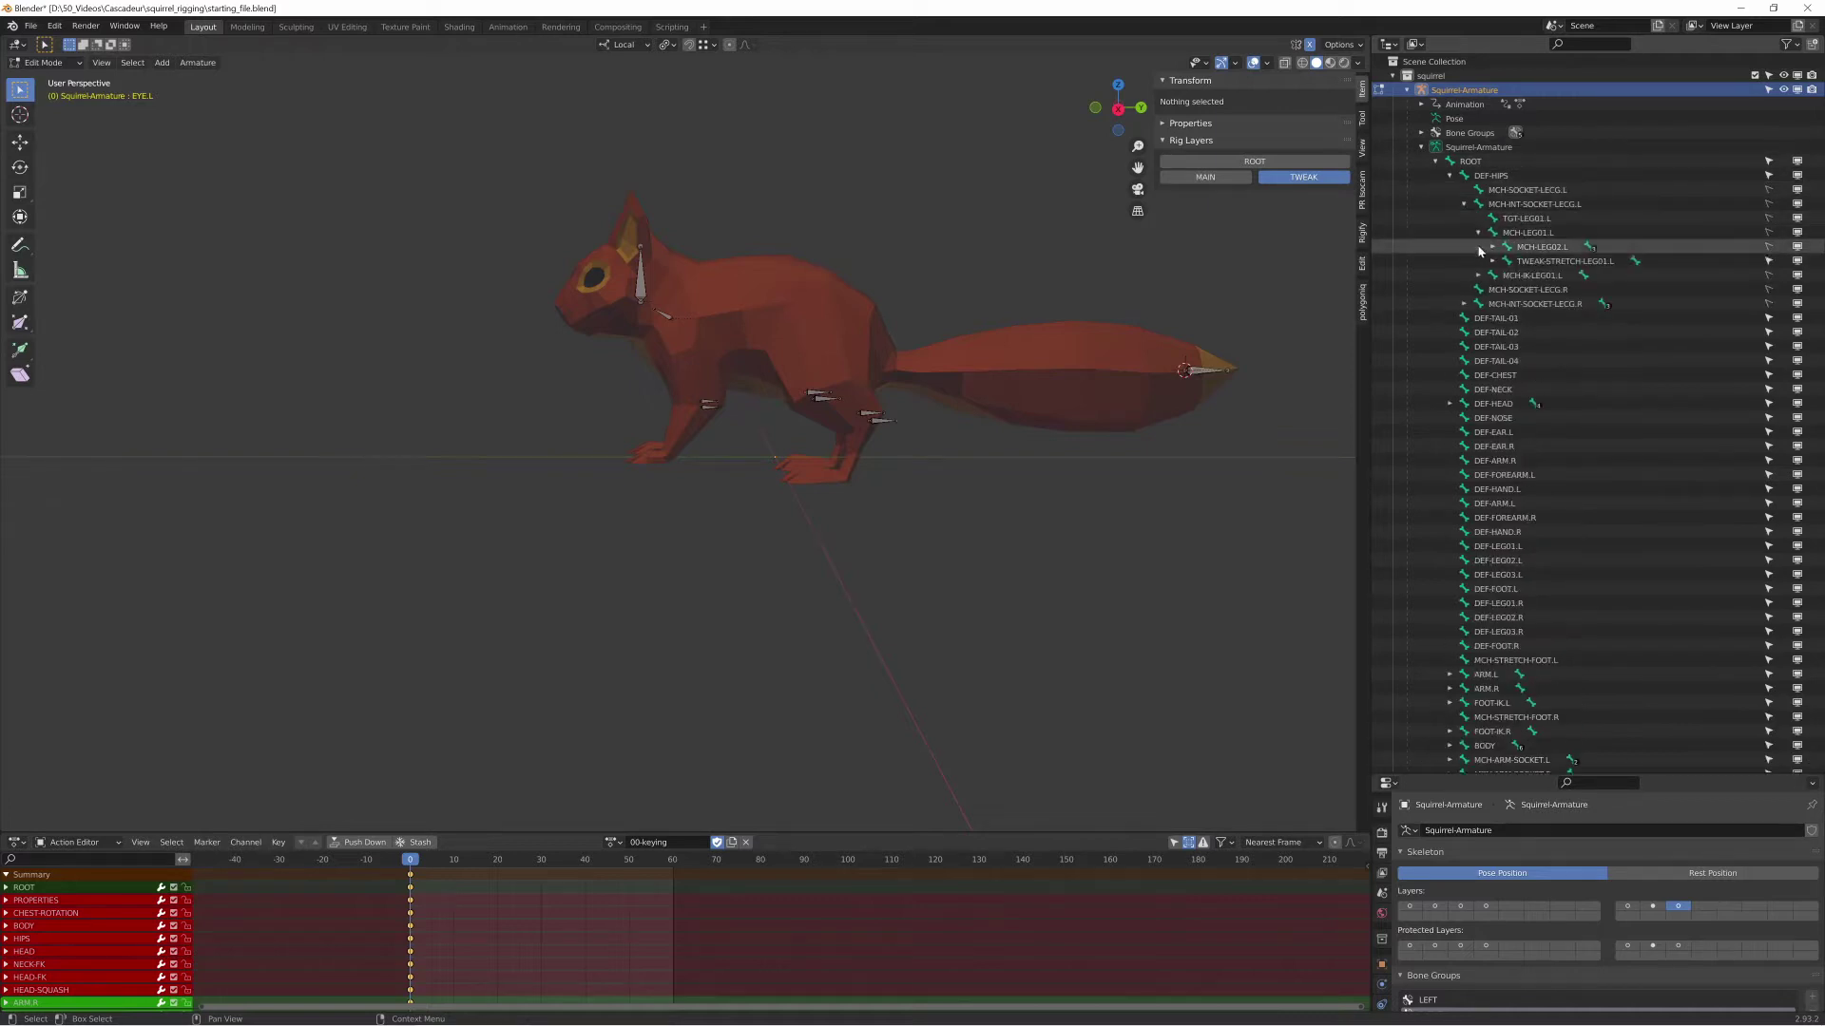
{"action": "left_click", "coordinate": [1492, 247]}
{"action": "left_click", "coordinate": [1506, 275]}
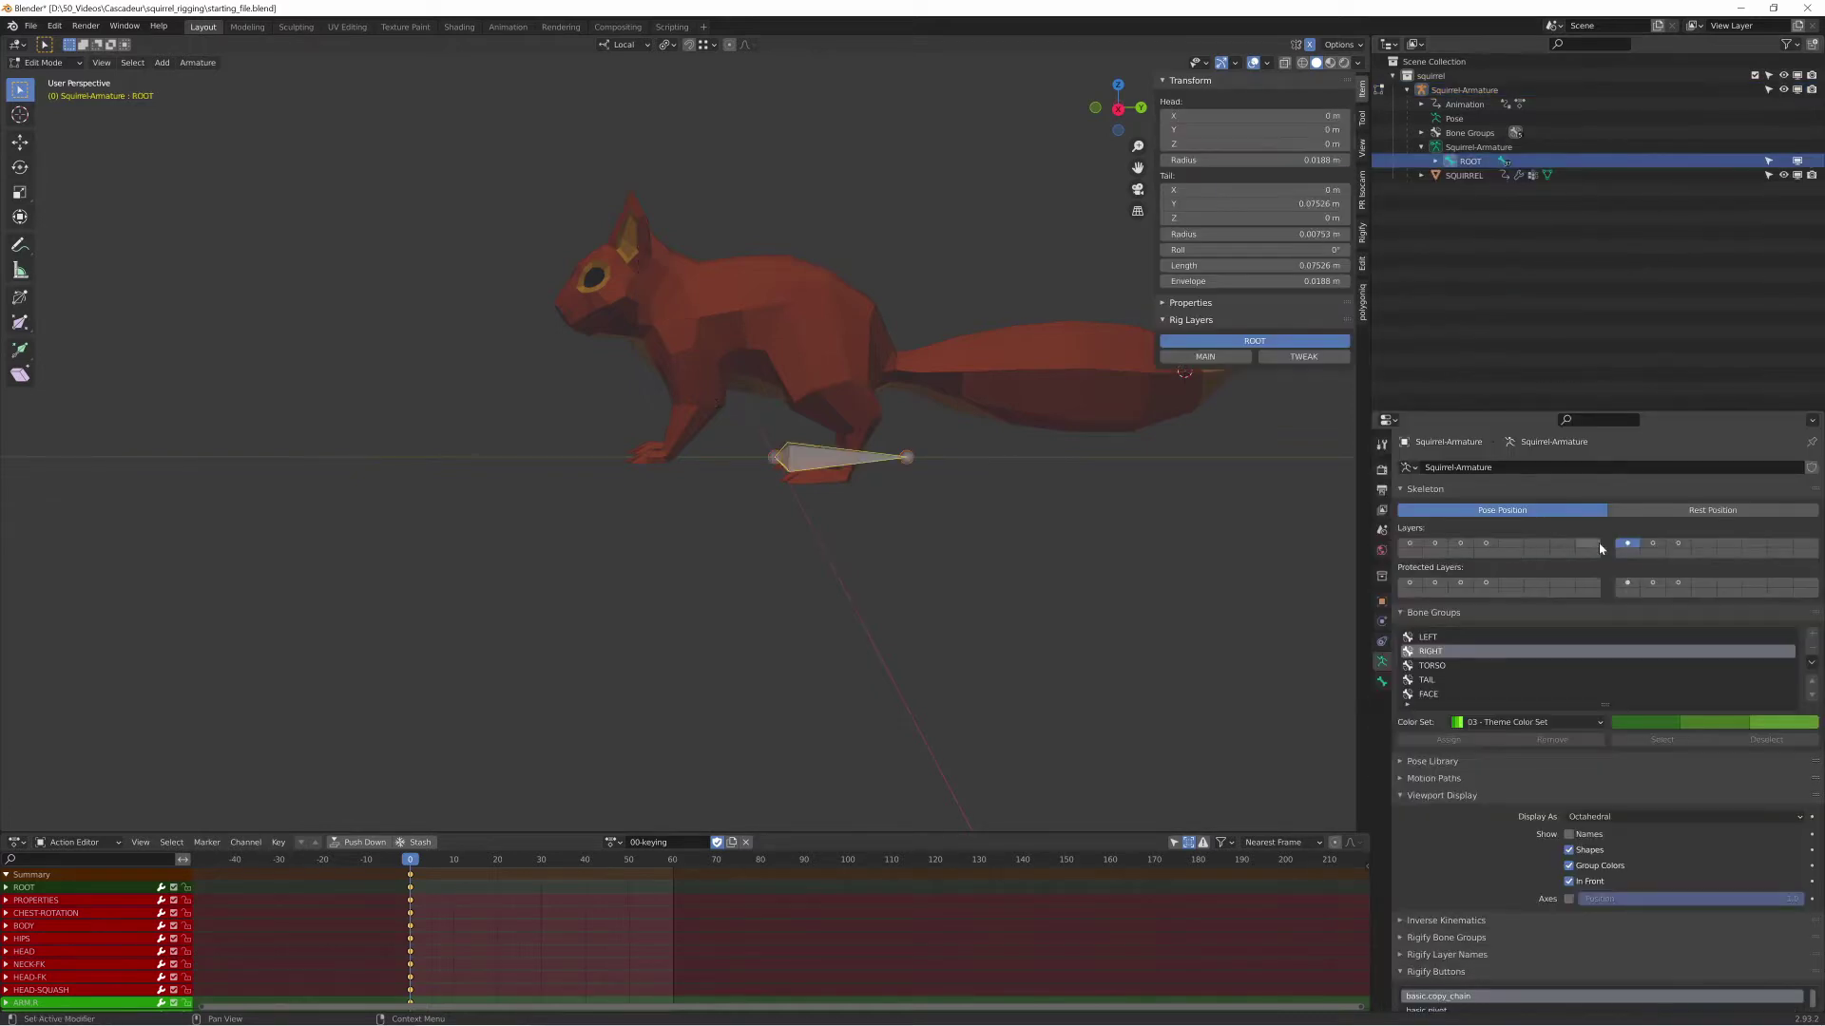
Show the main, tweak and three non-deform helper layers together, and disable Deform on all their bones at once
{"action": "left_click", "coordinate": [1655, 544], "text": "shift"}
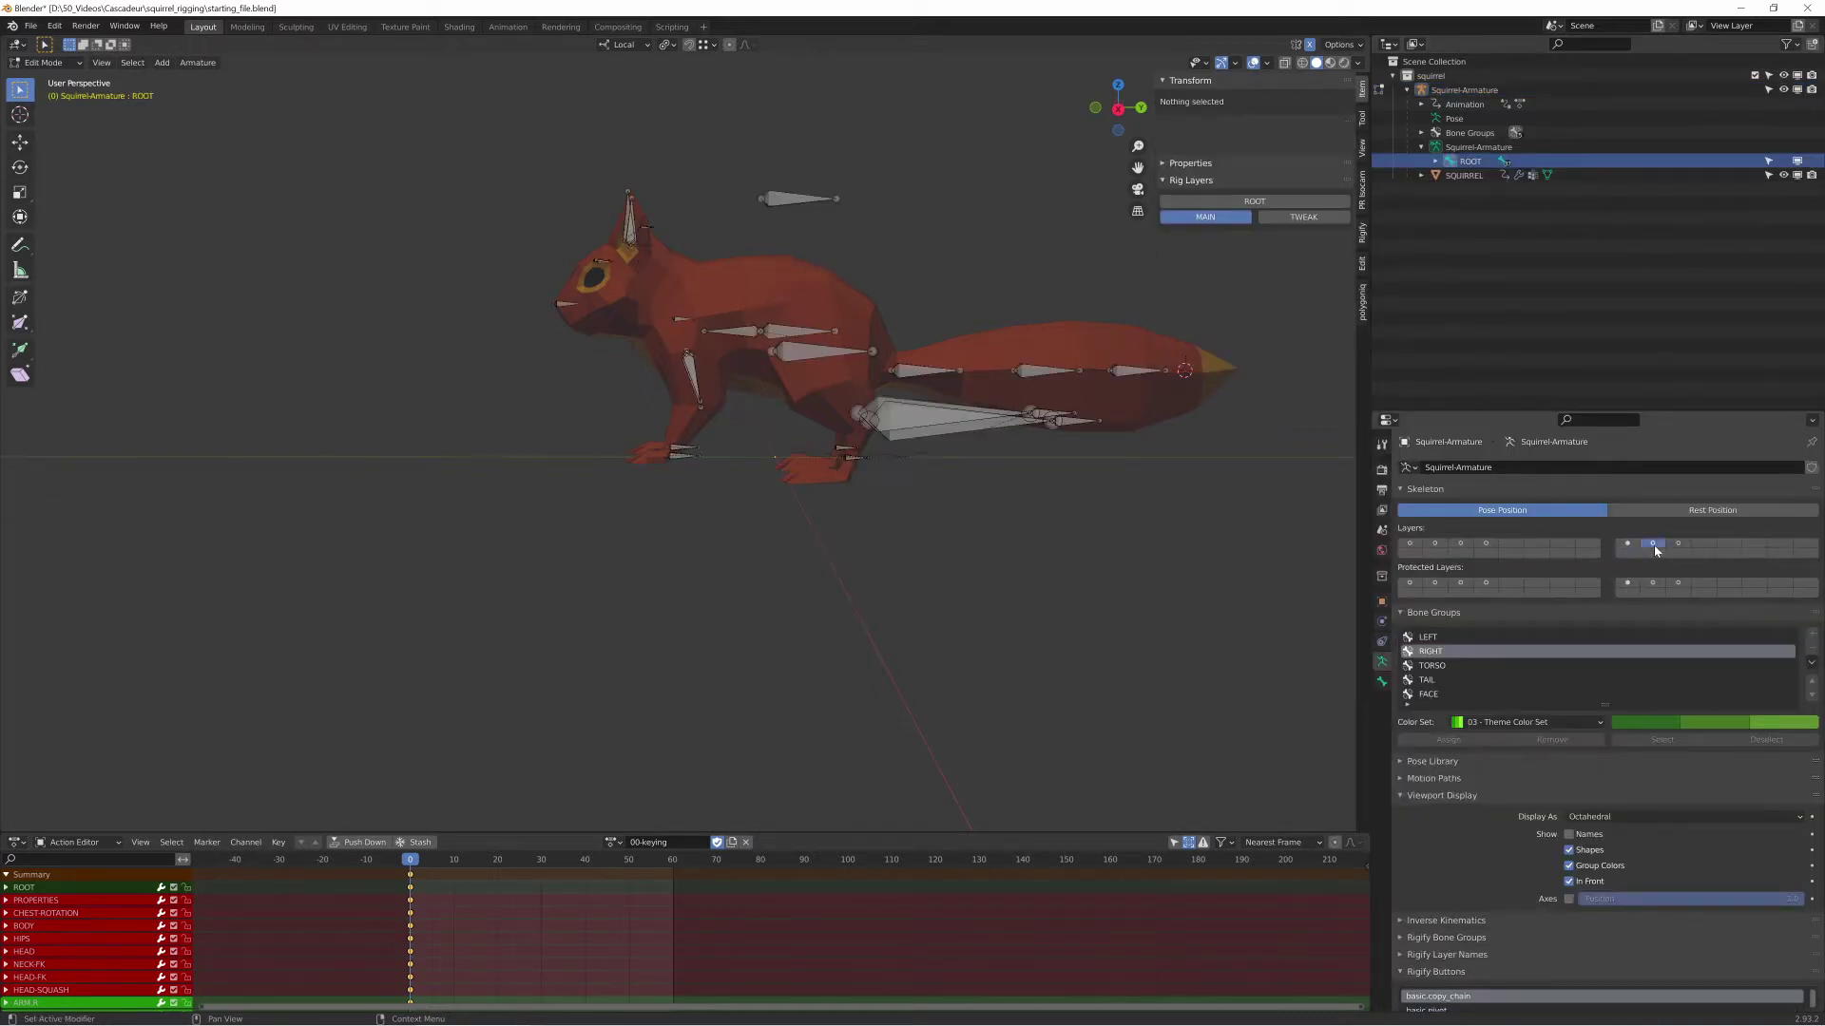
{"action": "left_click", "coordinate": [1444, 543], "text": "shift"}
{"action": "left_click", "coordinate": [1460, 545], "text": "shift"}
{"action": "left_click", "coordinate": [1486, 547], "text": "shift"}
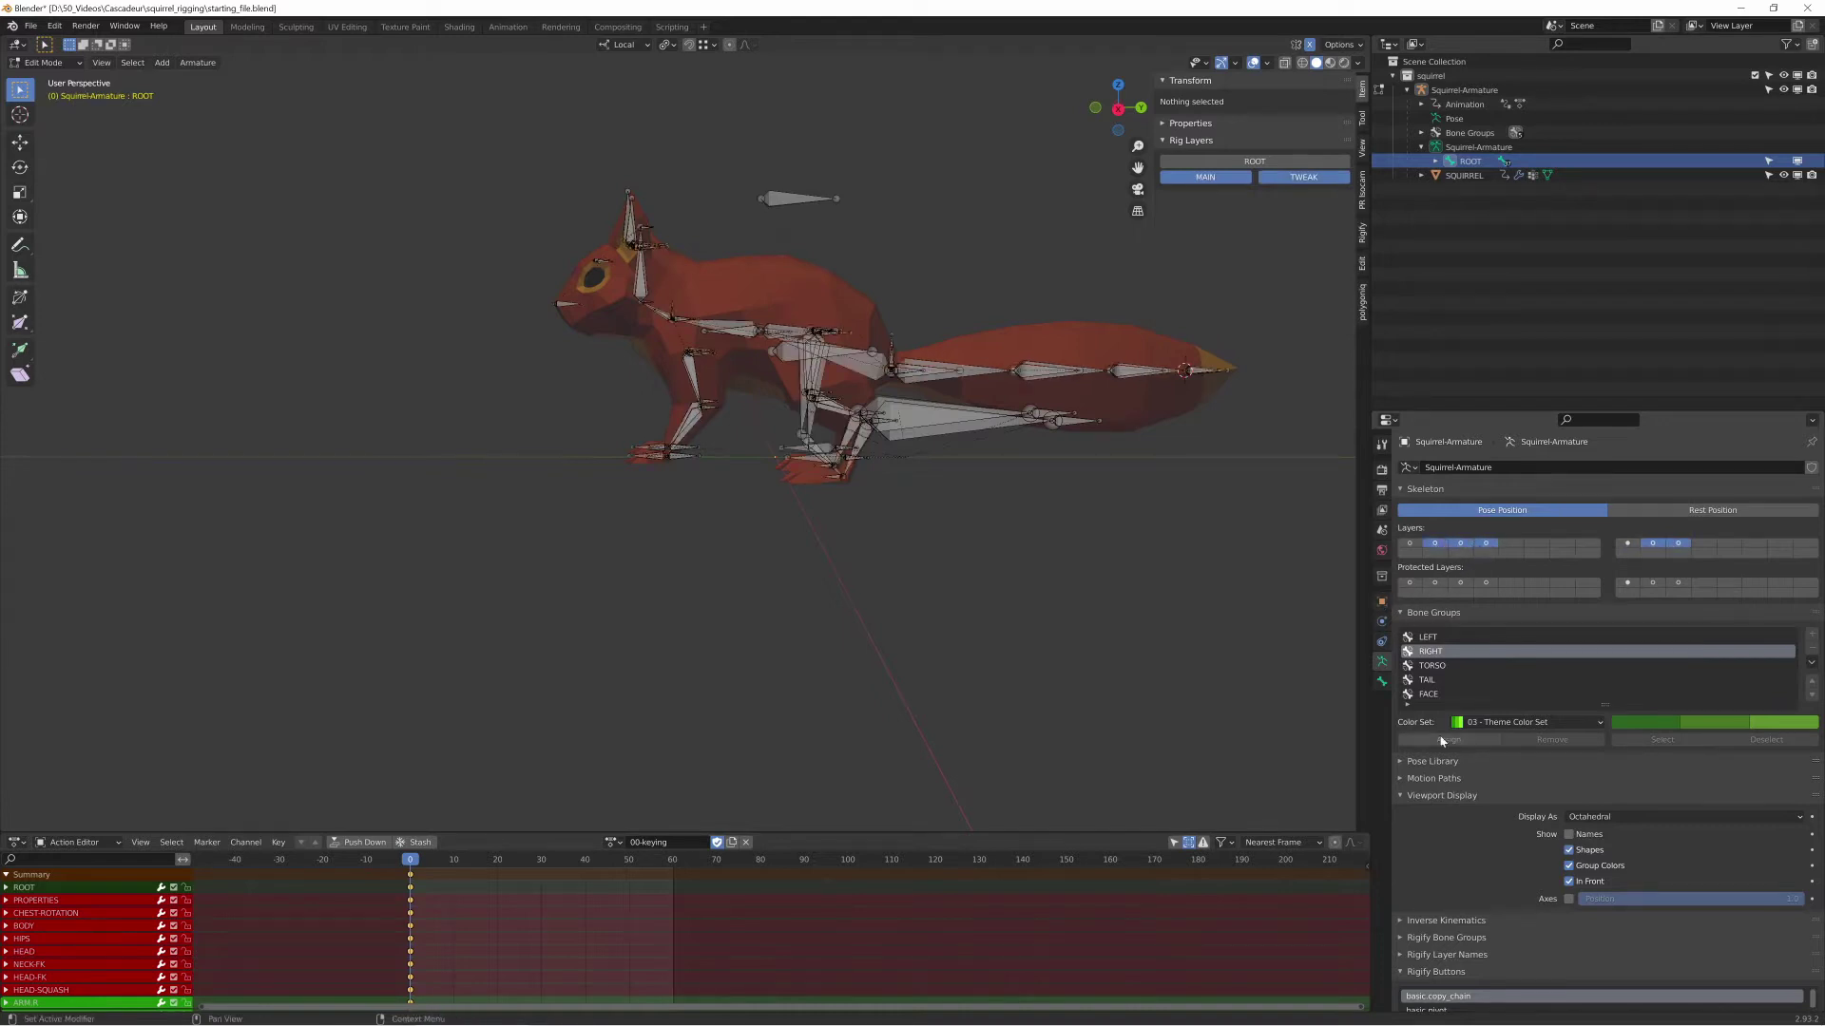
{"action": "left_click", "coordinate": [1381, 685]}
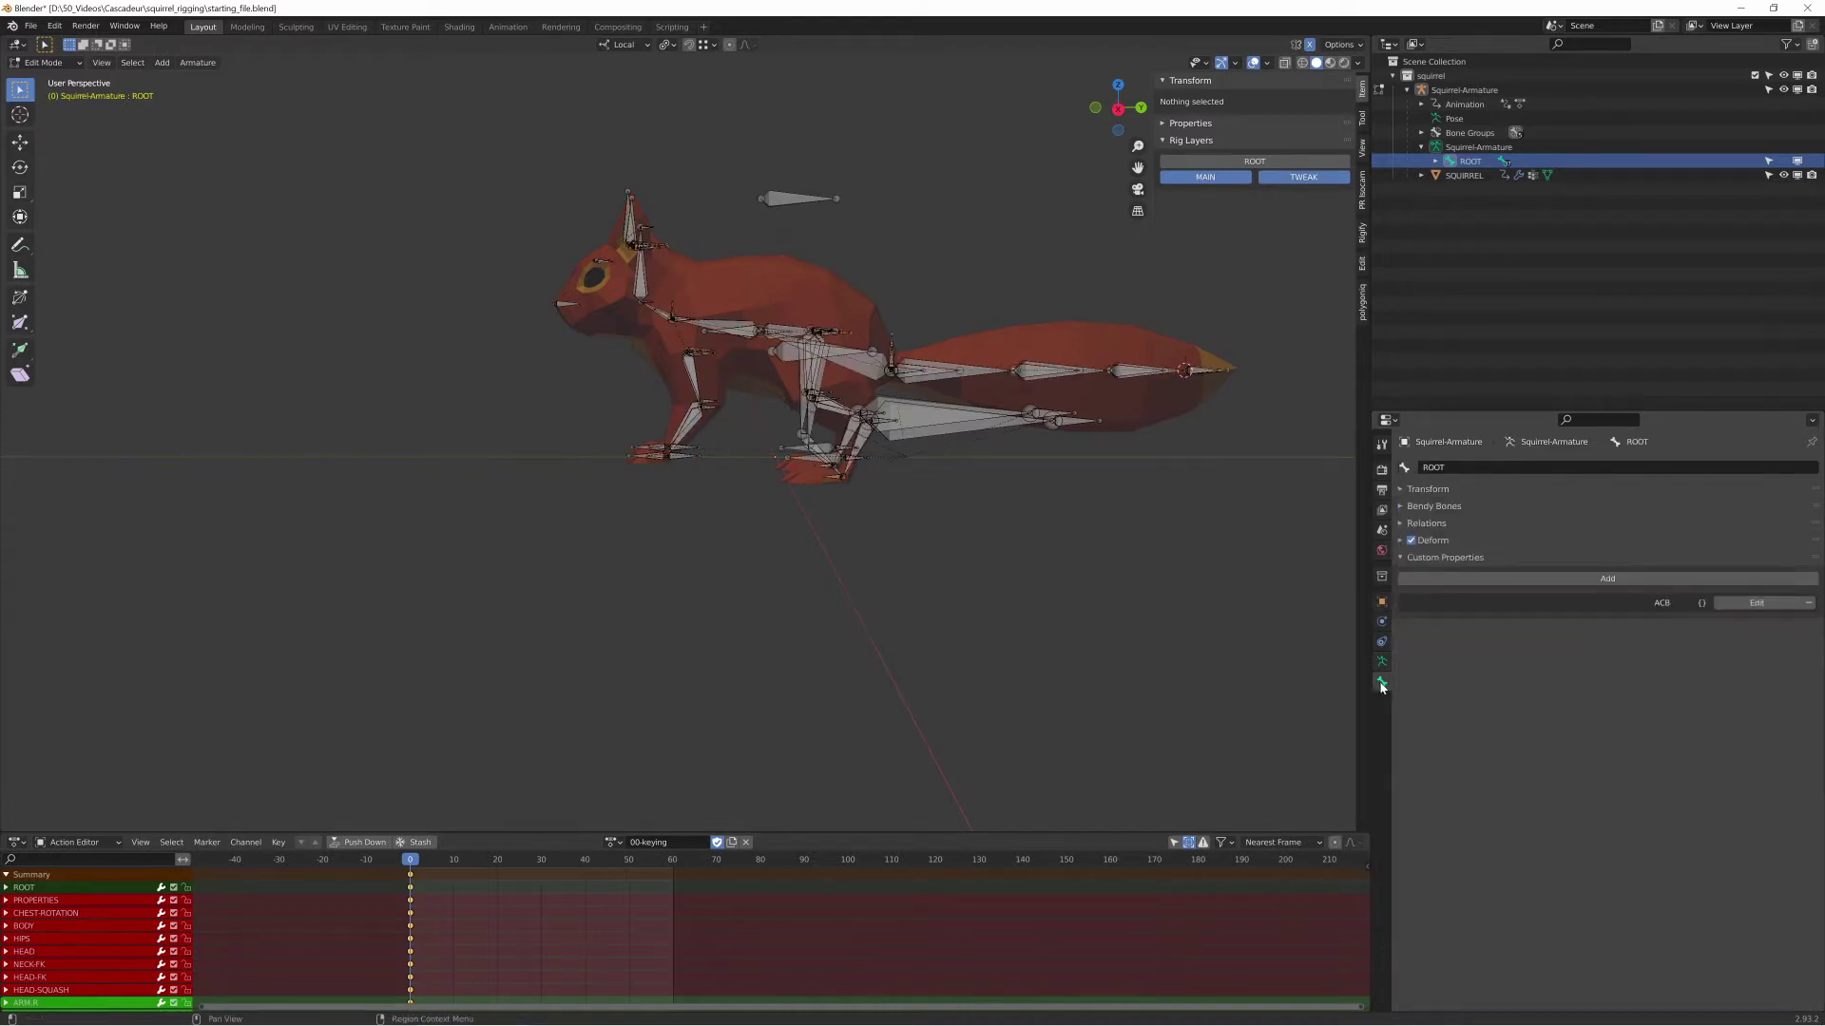
{"action": "left_click", "coordinate": [1411, 540], "text": "alt"}
Check the Deform setting on several helper bones, including WGT-LEG-POLE.L and TGT-CHEST
{"action": "left_click", "coordinate": [1050, 359]}
{"action": "left_click", "coordinate": [901, 379]}
{"action": "left_click", "coordinate": [873, 430]}
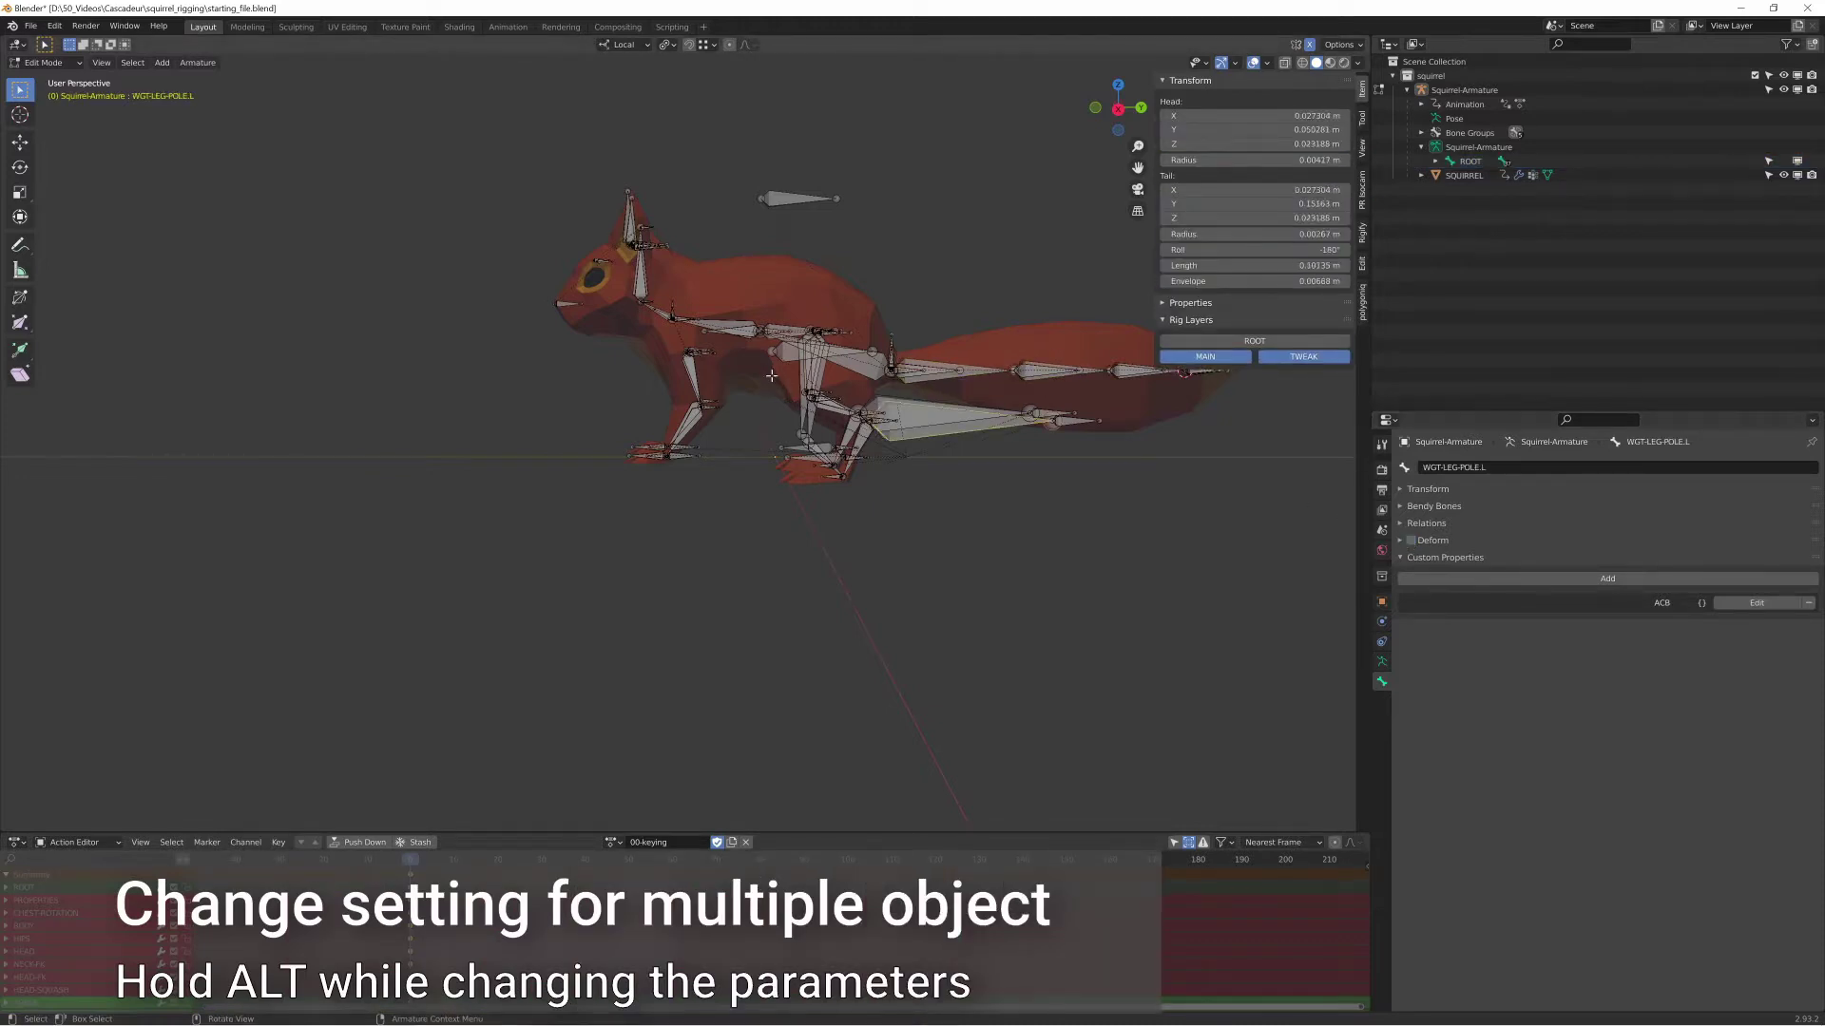
{"action": "left_click", "coordinate": [734, 327]}
{"action": "left_click", "coordinate": [729, 327]}
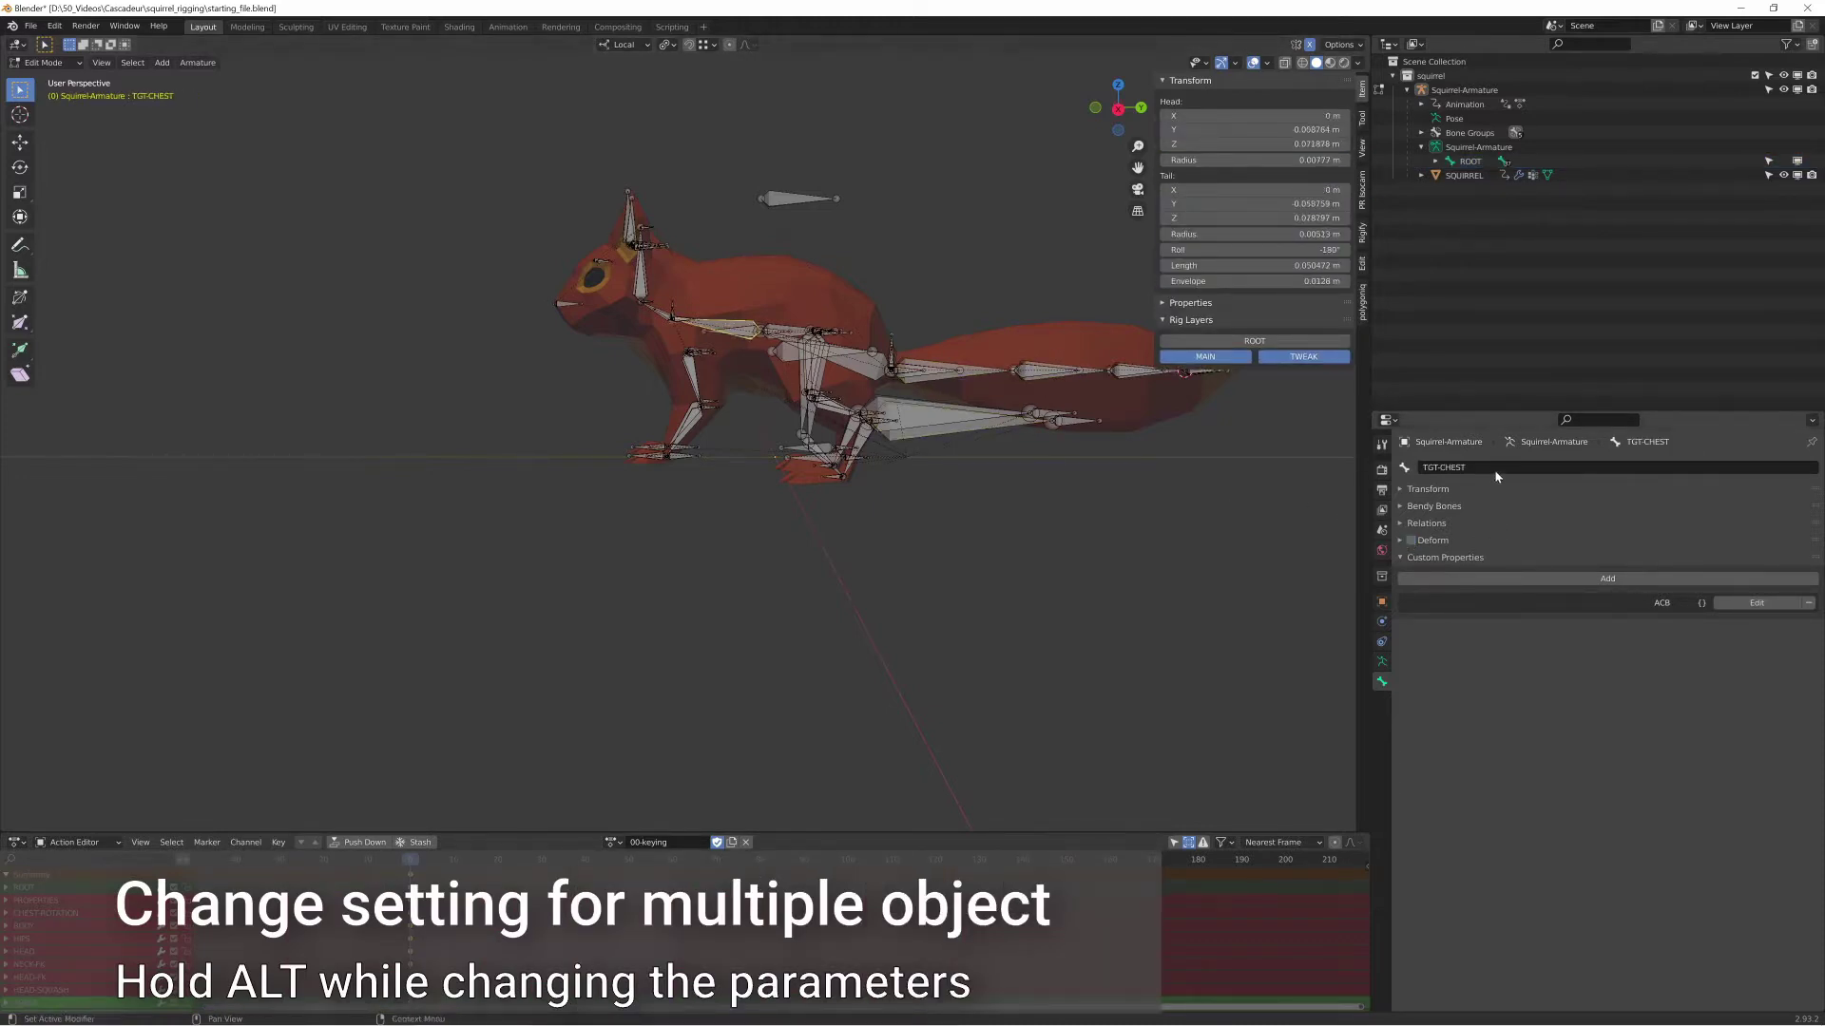
Show only the root bone layer together with the first layer holding the deform bones
{"action": "left_click", "coordinate": [1381, 661]}
{"action": "left_click", "coordinate": [1629, 543]}
{"action": "left_click", "coordinate": [1407, 544], "text": "shift"}
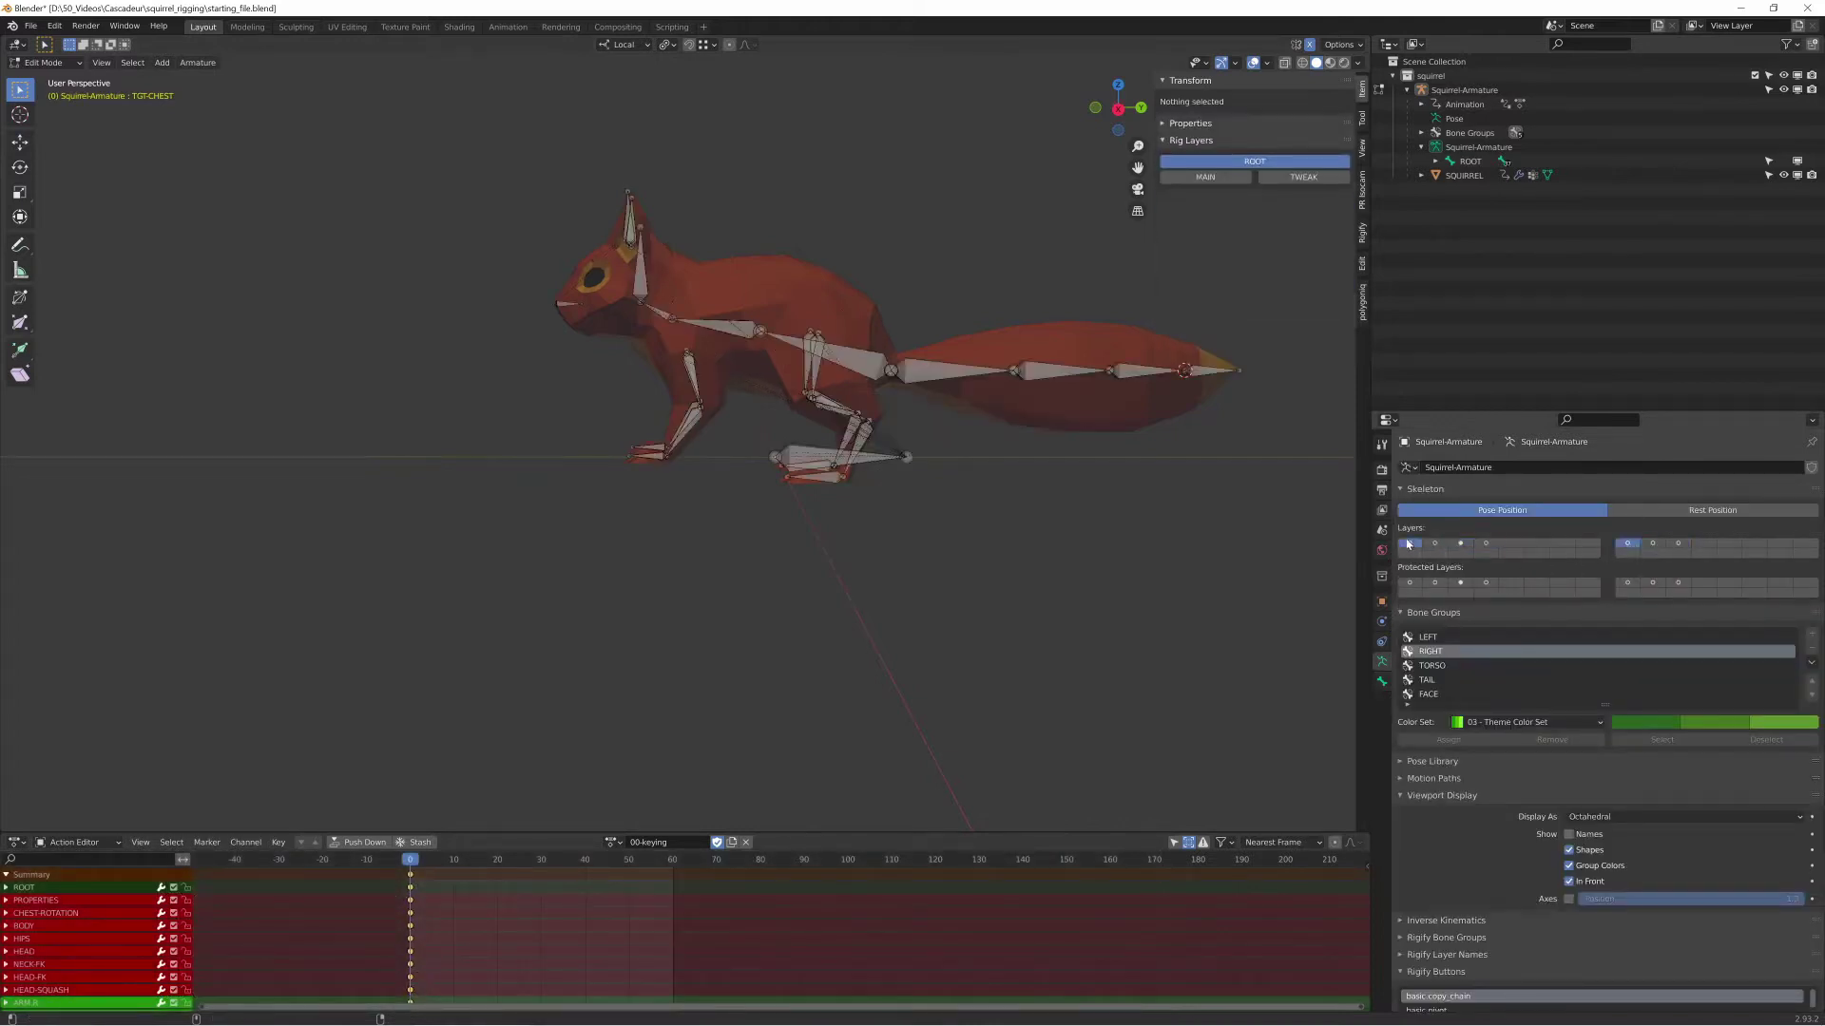
Set the parent of DEF-CHEST to DEF-HIPS with the Connected option enabled
{"action": "scroll", "coordinate": [652, 500], "scroll_direction": "up", "scroll_amount": 5}
{"action": "middle_click_drag", "start_coordinate": [532, 534], "coordinate": [513, 623]}
{"action": "scroll", "coordinate": [733, 611], "scroll_direction": "down", "scroll_amount": 4}
{"action": "scroll", "coordinate": [862, 567], "scroll_direction": "up", "scroll_amount": 3}
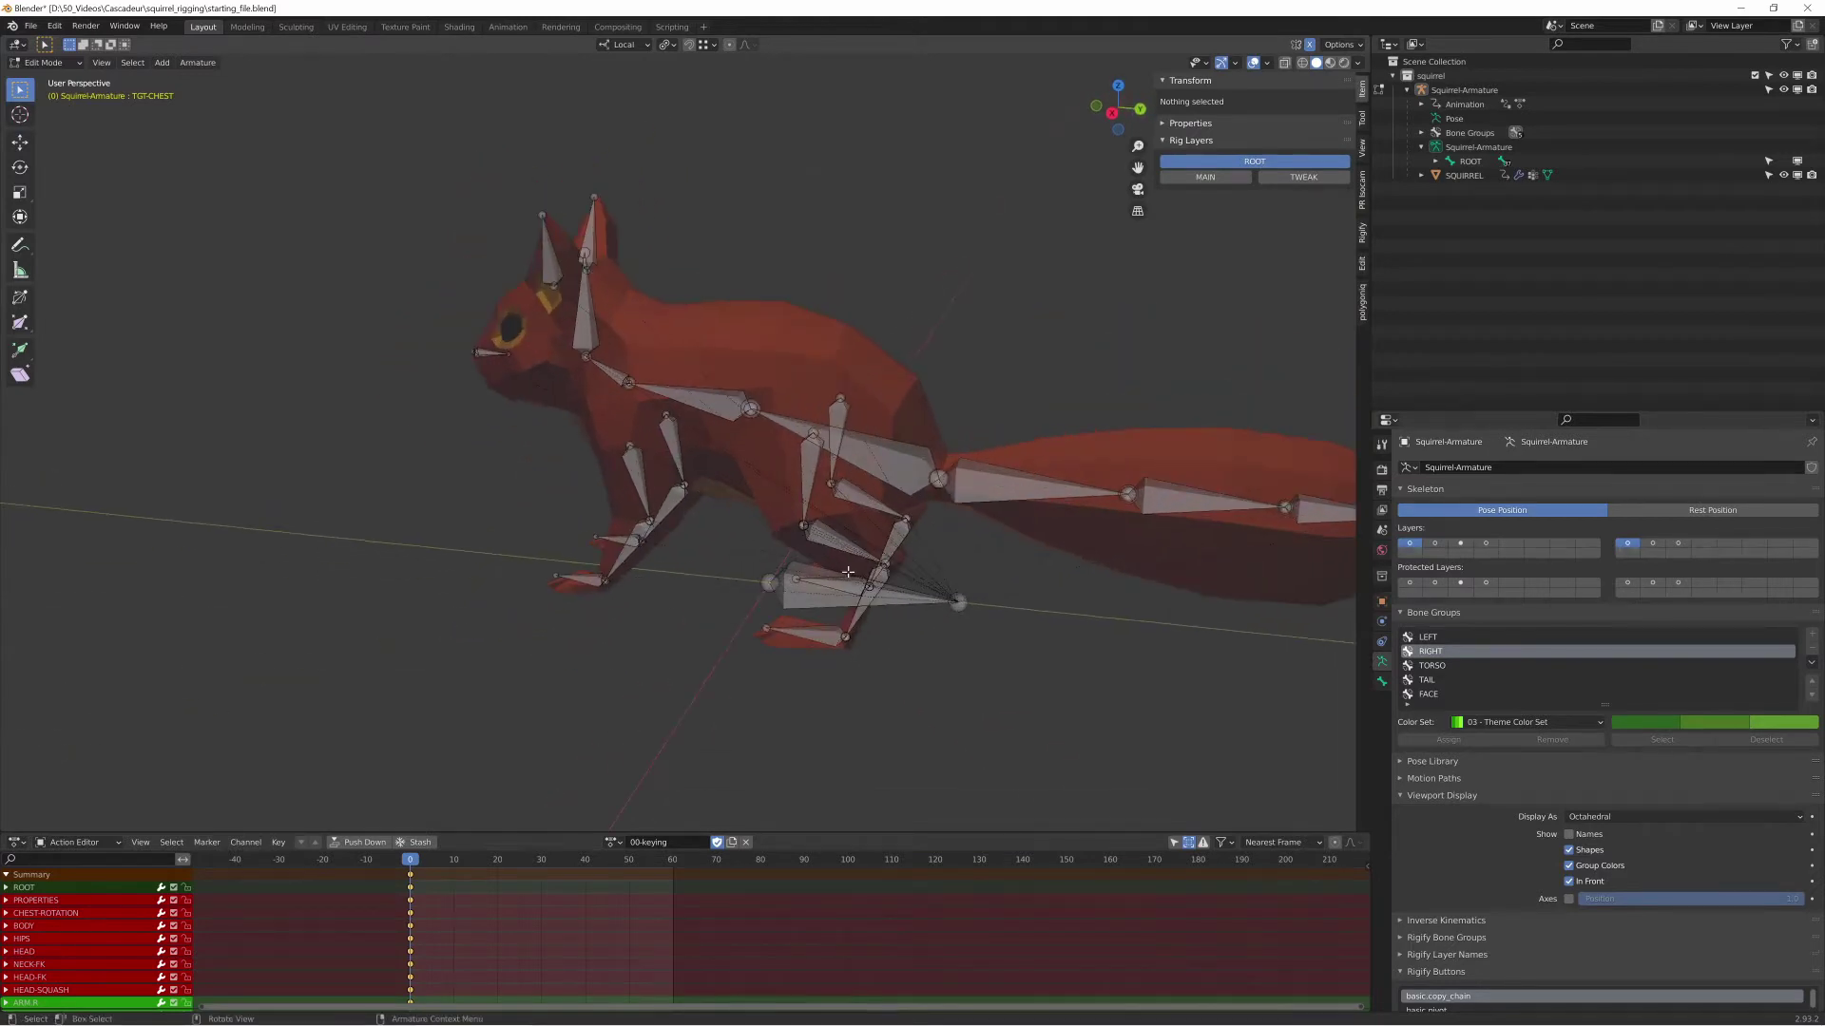
{"action": "middle_click_drag", "start_coordinate": [848, 571], "coordinate": [833, 555]}
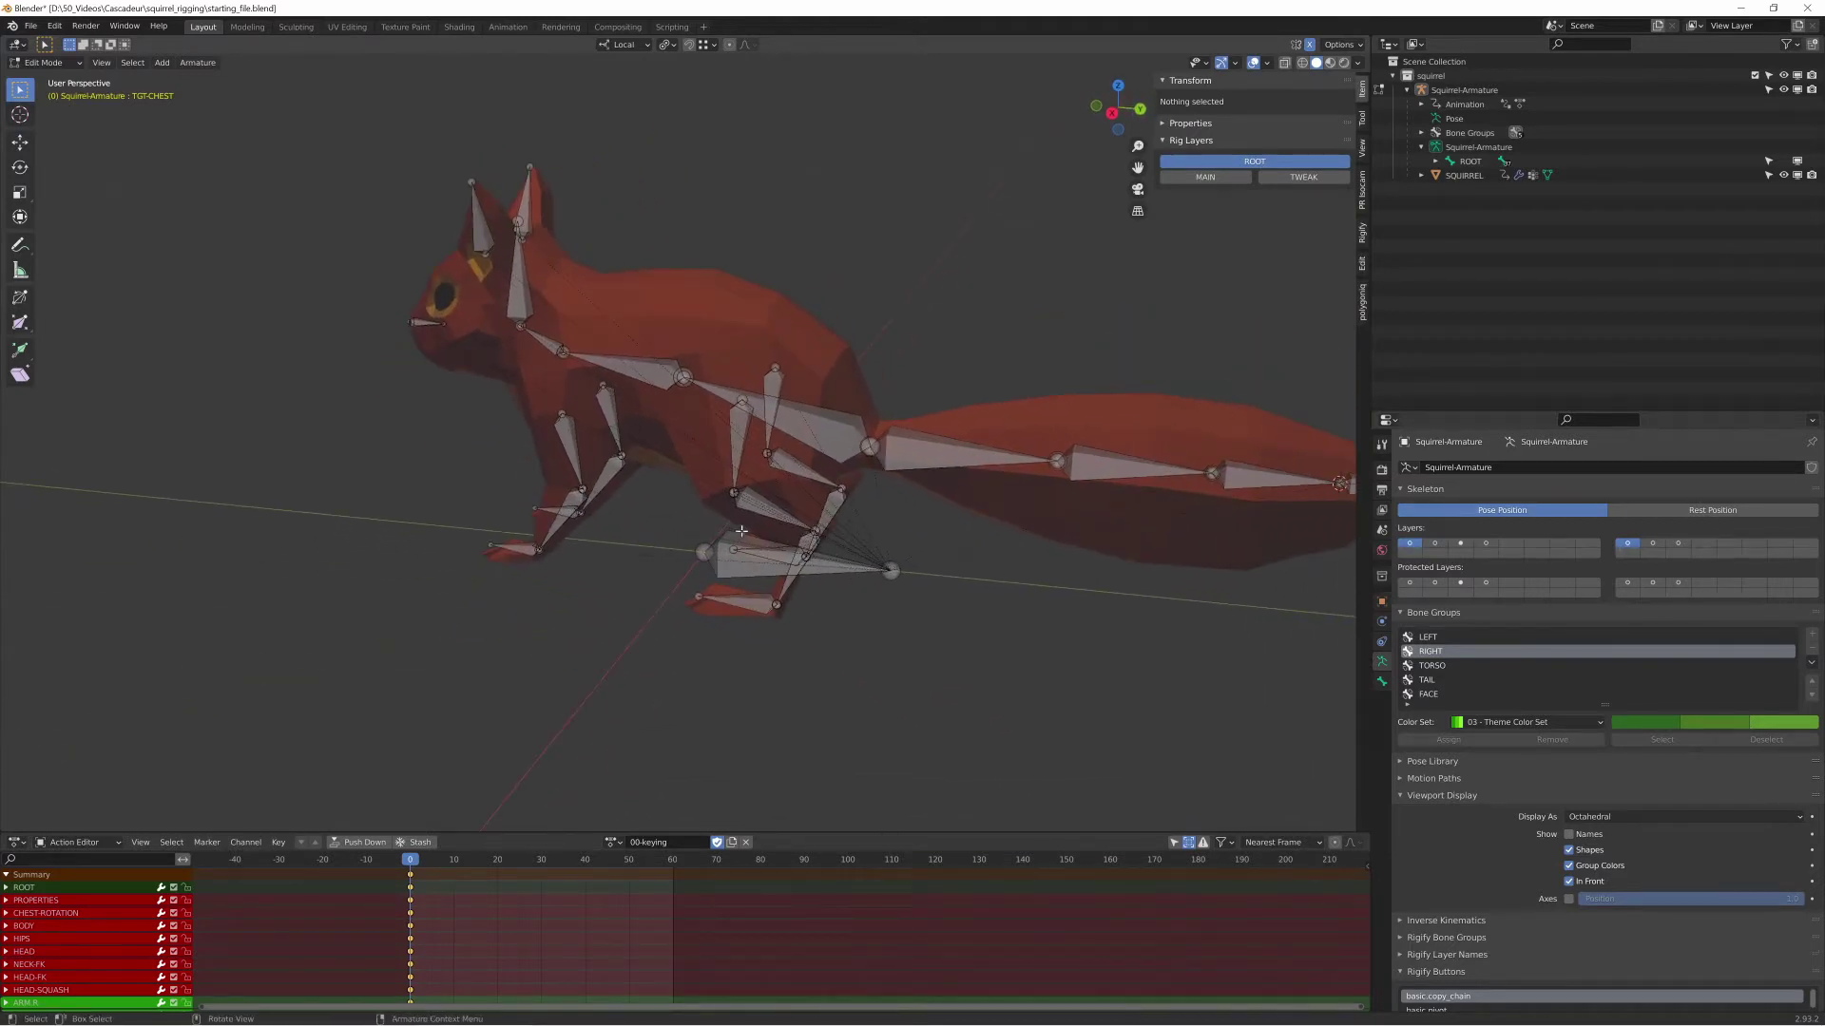
{"action": "left_click", "coordinate": [827, 430]}
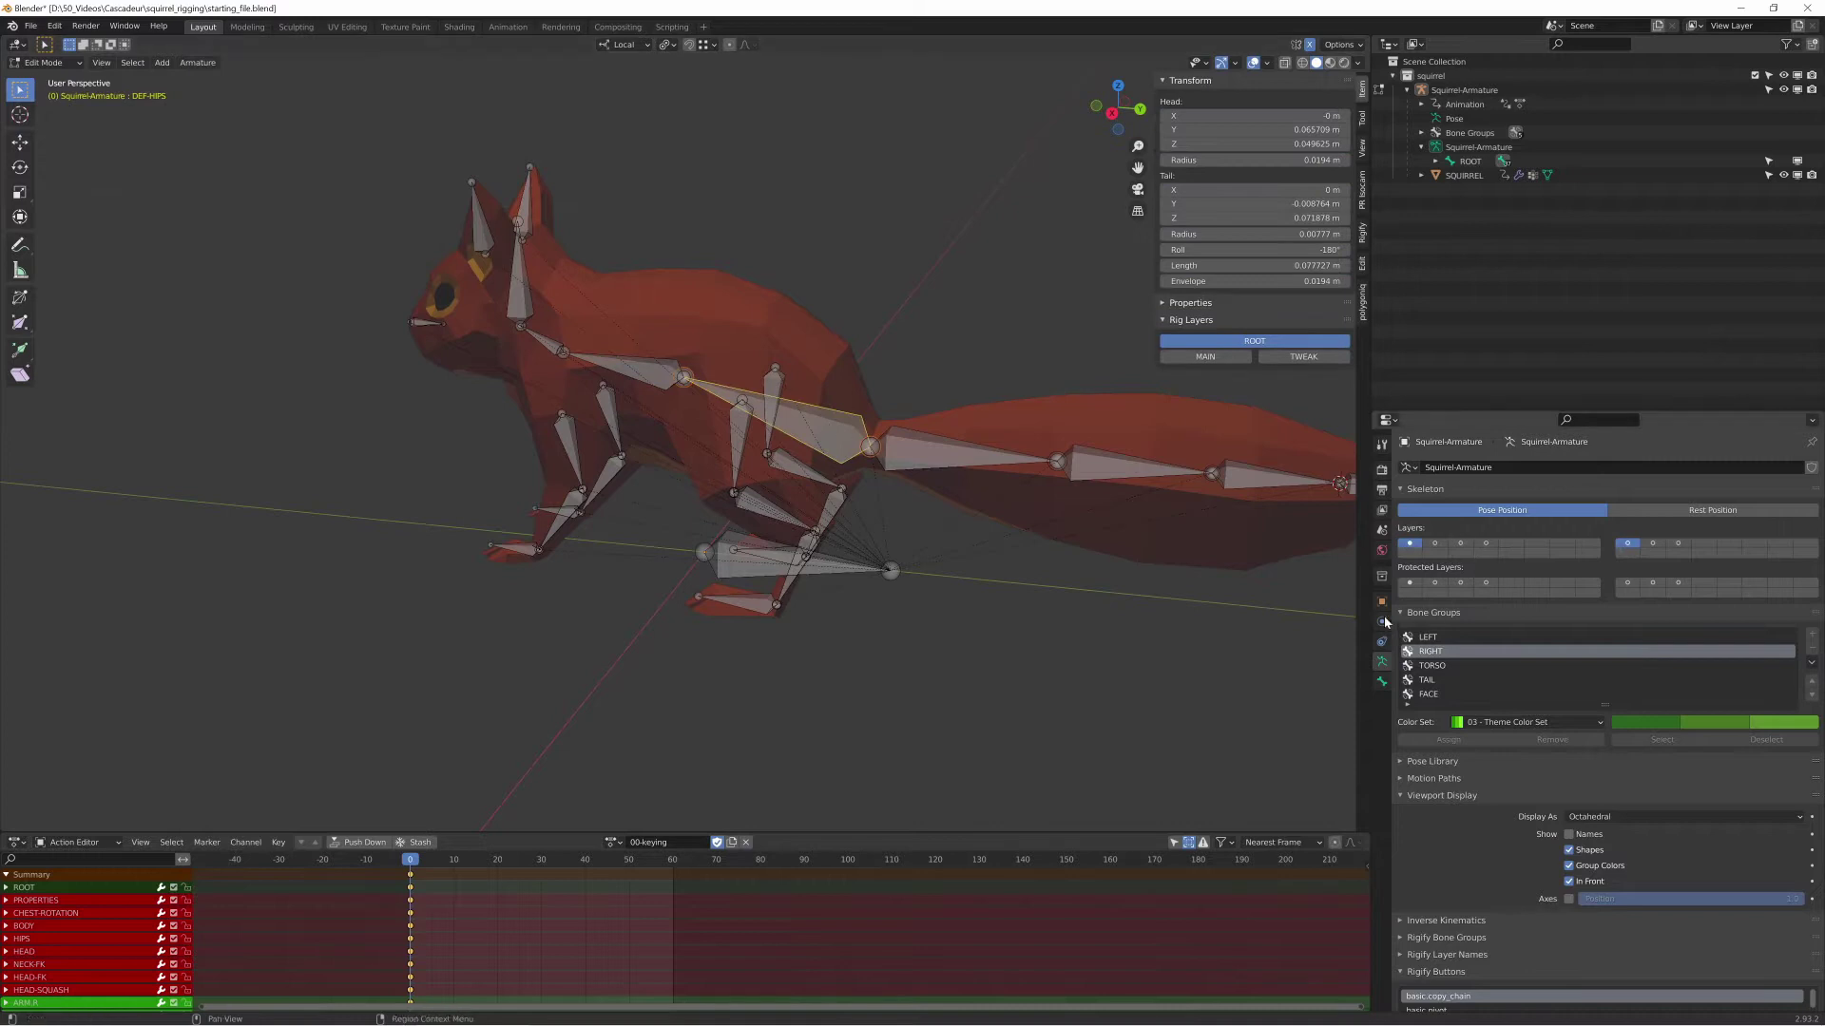
{"action": "left_click", "coordinate": [1383, 681]}
{"action": "left_click", "coordinate": [1796, 577]}
{"action": "left_click", "coordinate": [1606, 578]}
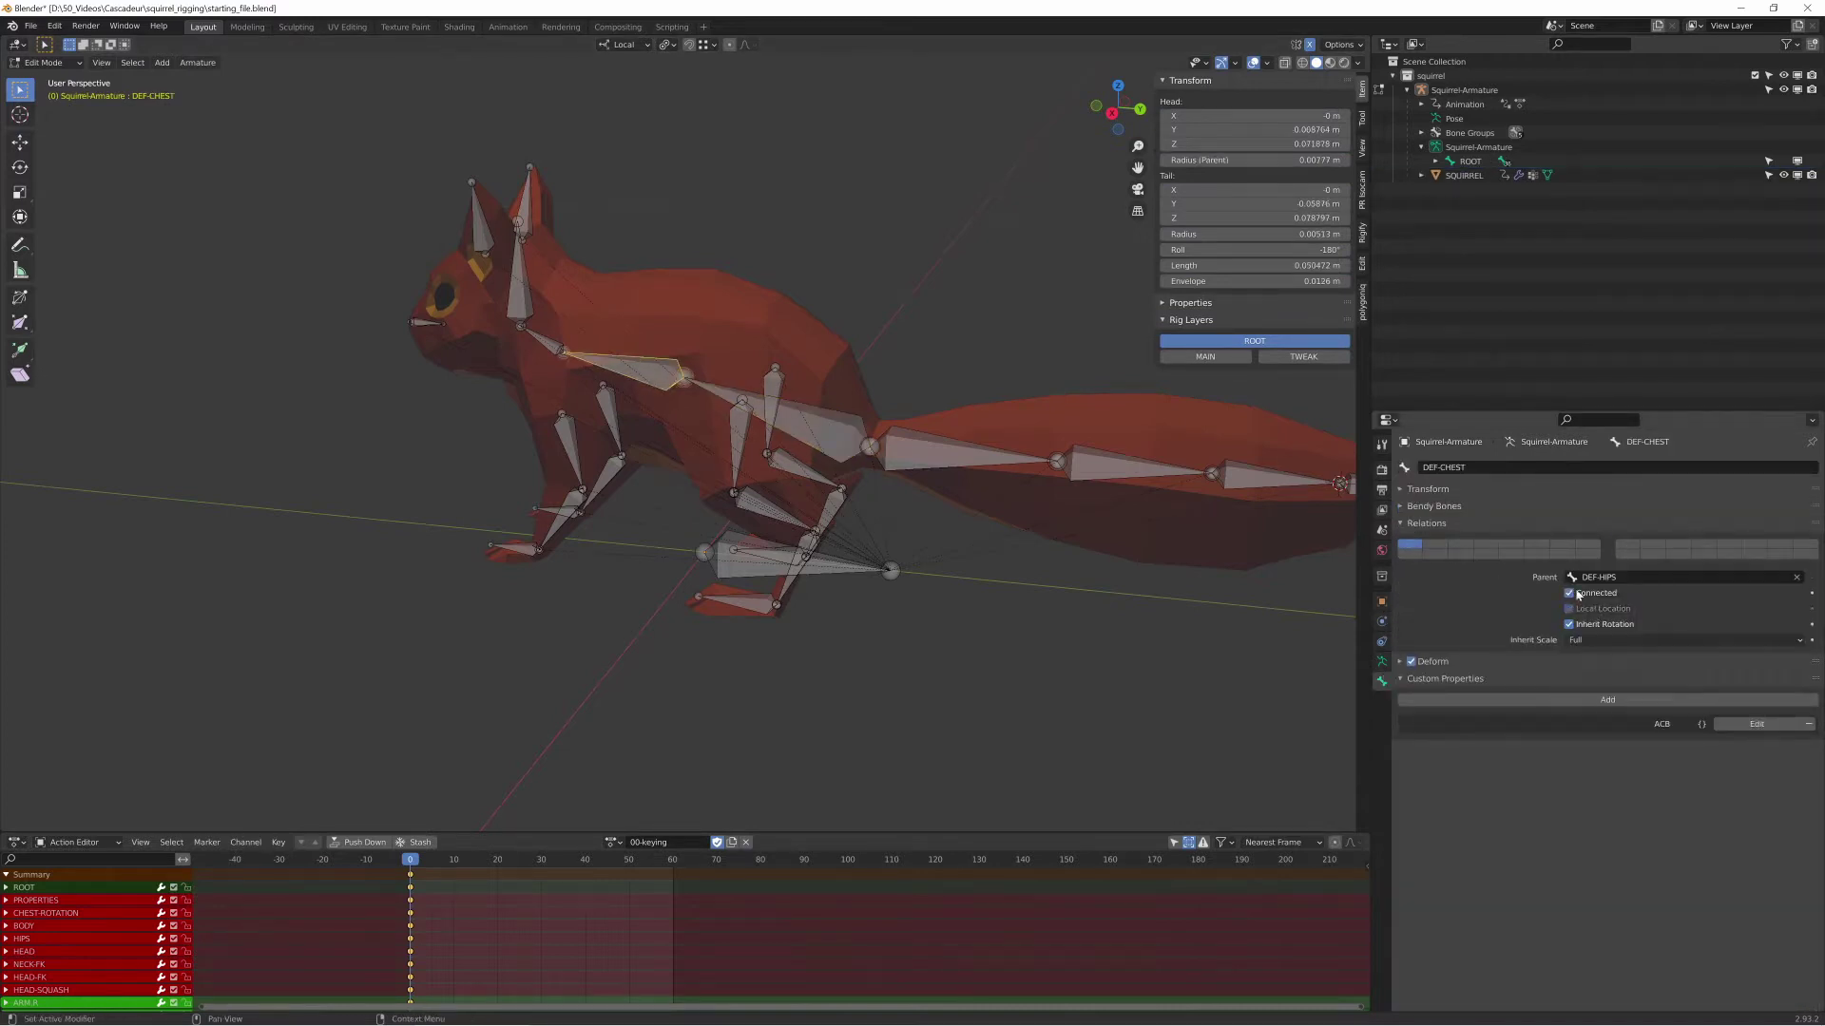
Replace the parent of DEF-NECK with DEF-CHEST and enable Connected
{"action": "left_click", "coordinate": [542, 339]}
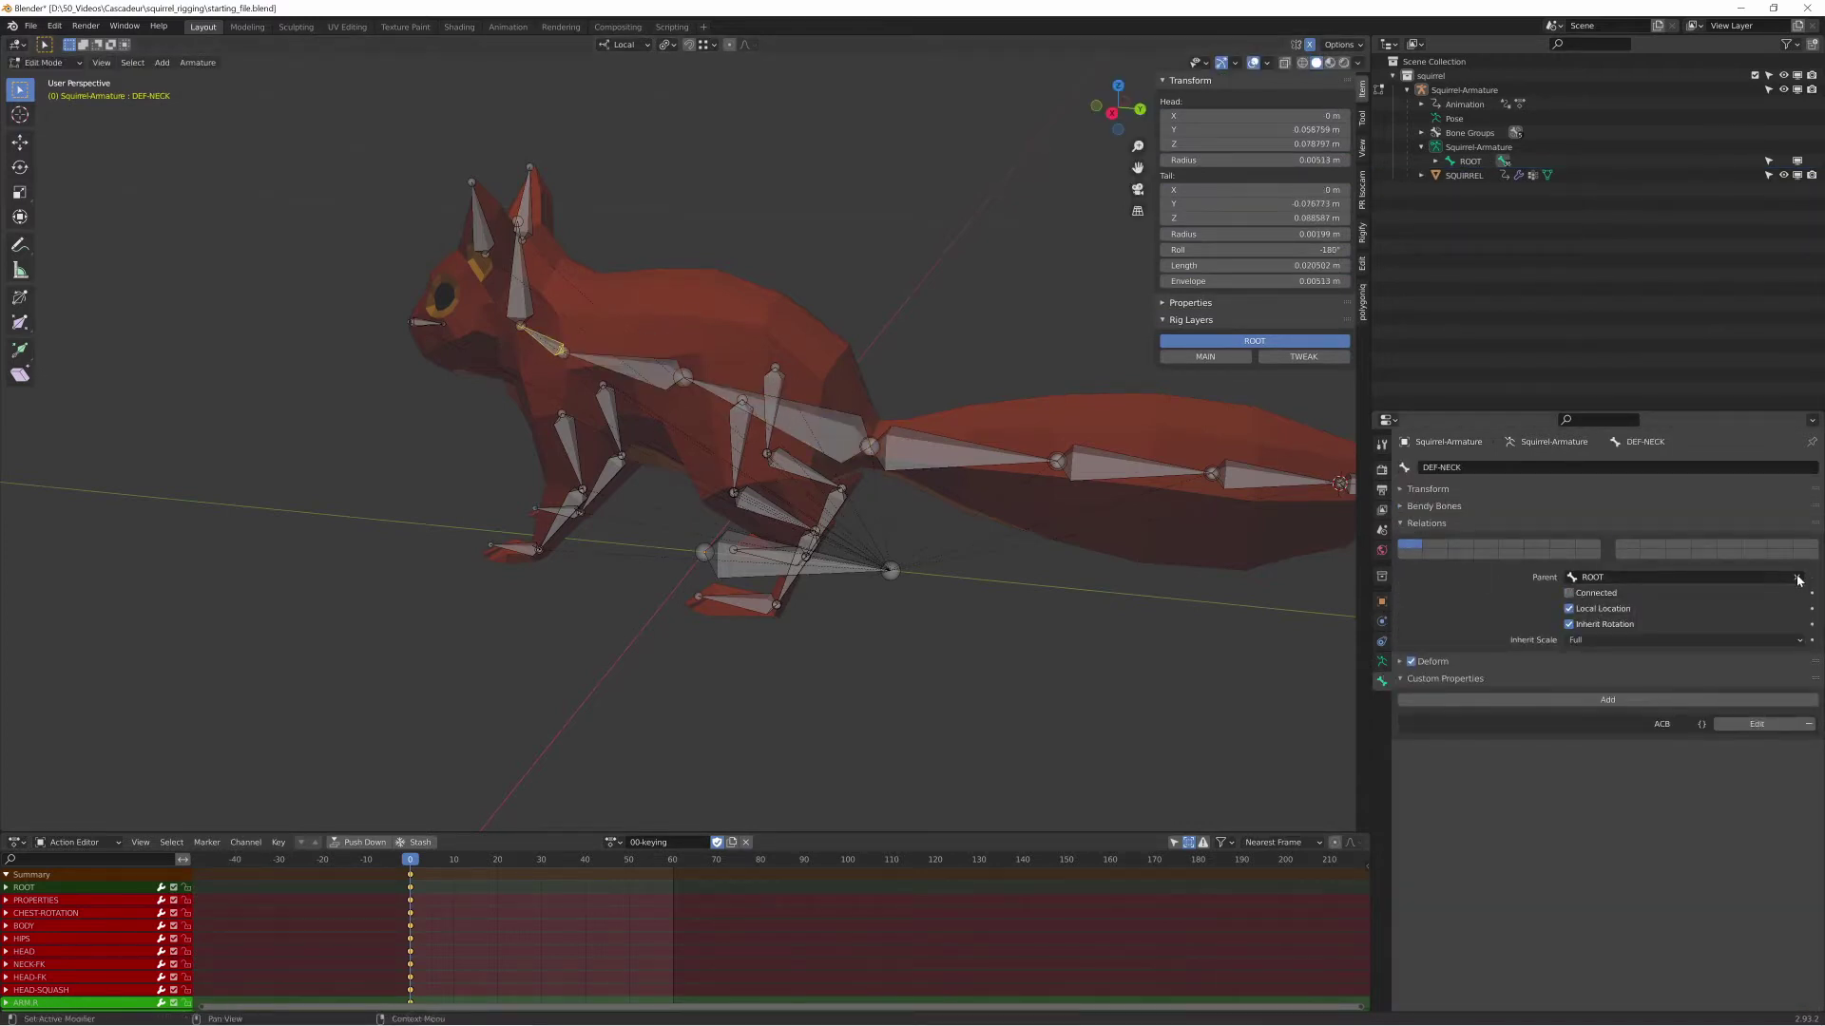
{"action": "left_click", "coordinate": [1758, 577]}
{"action": "type", "text": "def"}
{"action": "left_click", "coordinate": [1606, 656]}
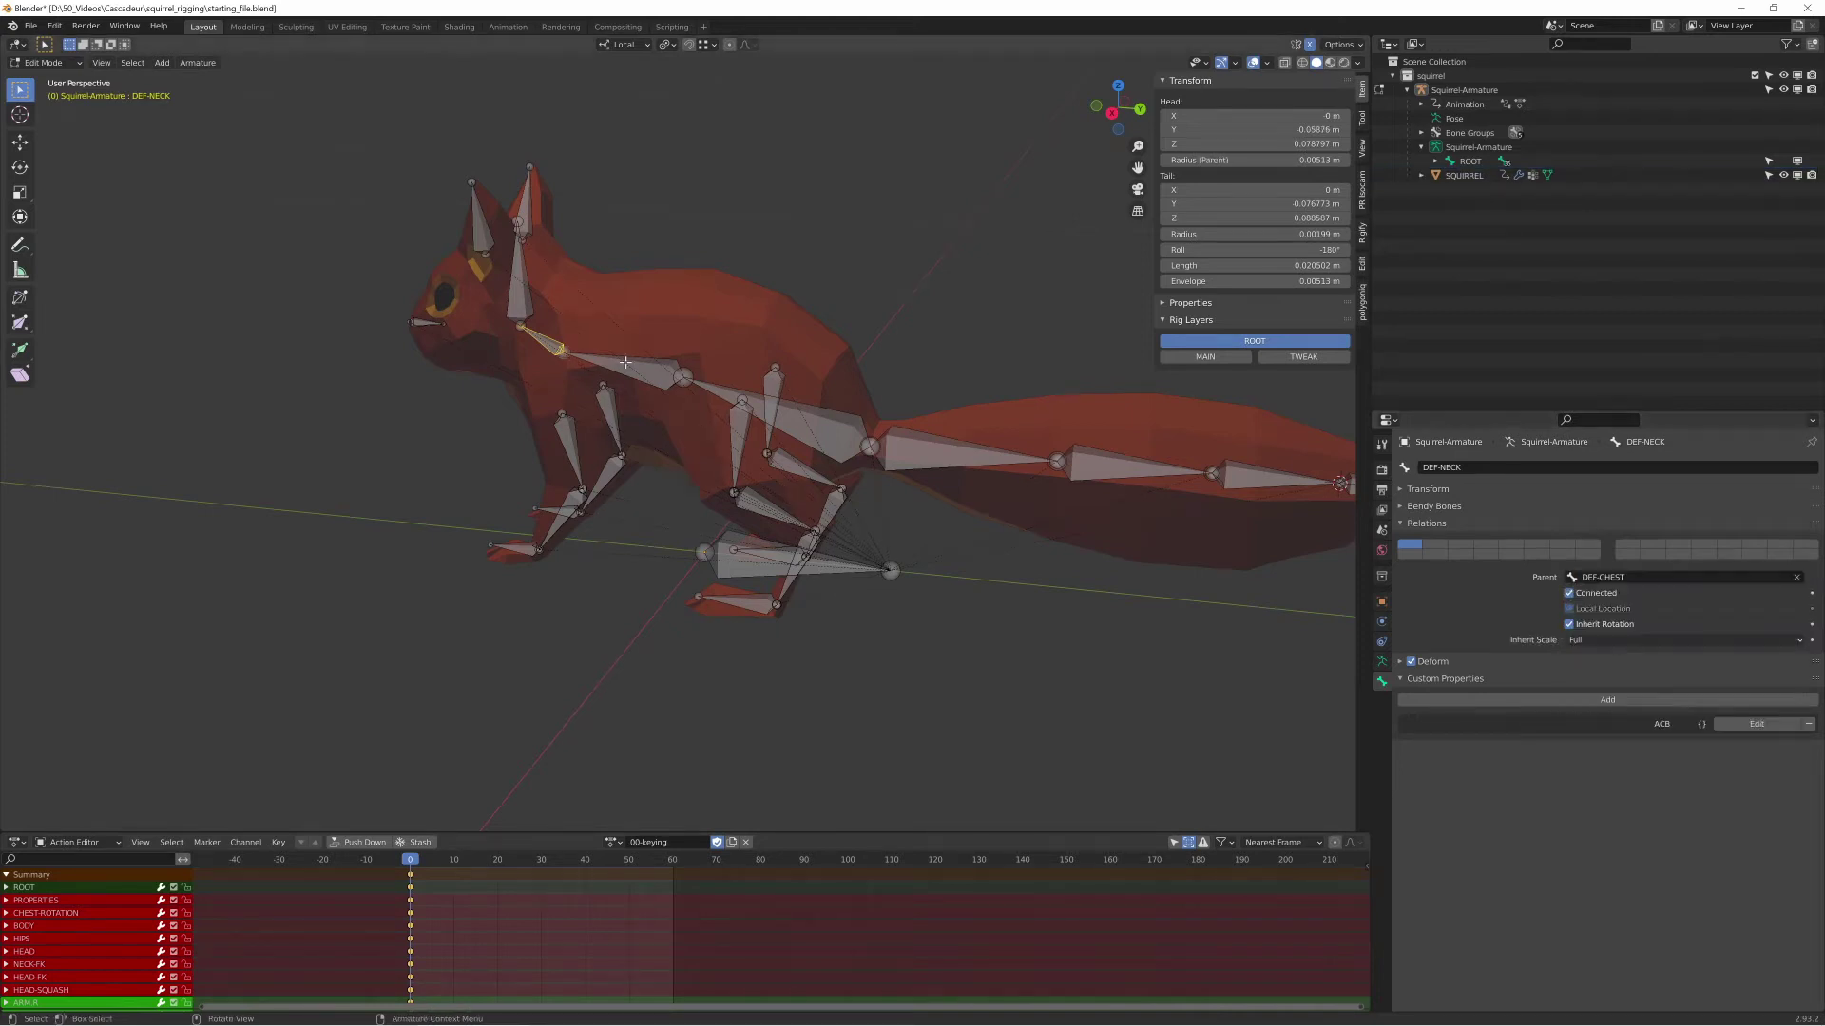
Replace the parent of DEF-HEAD with DEF-NECK
{"action": "left_click", "coordinate": [801, 415]}
{"action": "left_click", "coordinate": [665, 360]}
{"action": "left_click", "coordinate": [519, 286]}
{"action": "left_click", "coordinate": [1795, 576]}
{"action": "left_click", "coordinate": [1786, 577]}
{"action": "type", "text": "def"}
{"action": "left_click", "coordinate": [1606, 670]}
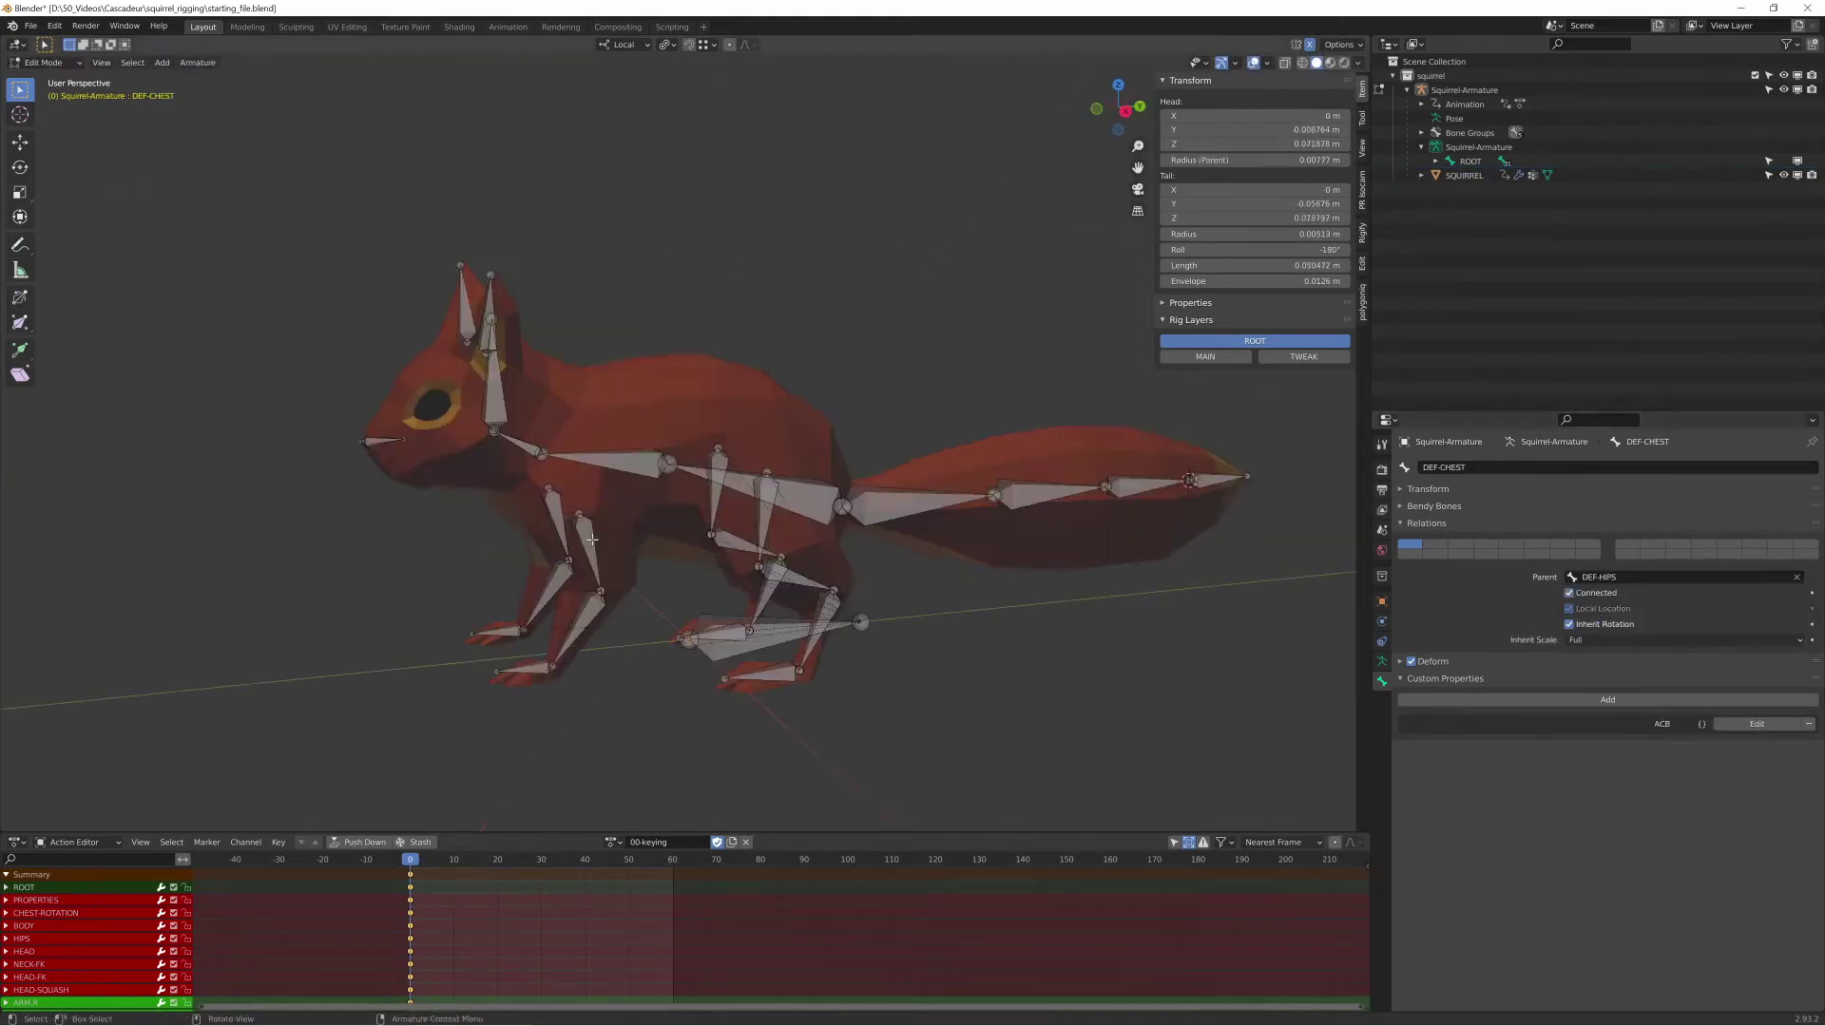
Parent both upper arm bones to DEF-CHEST with Keep Offset
{"action": "left_click", "coordinate": [586, 544]}
{"action": "left_click", "coordinate": [611, 453]}
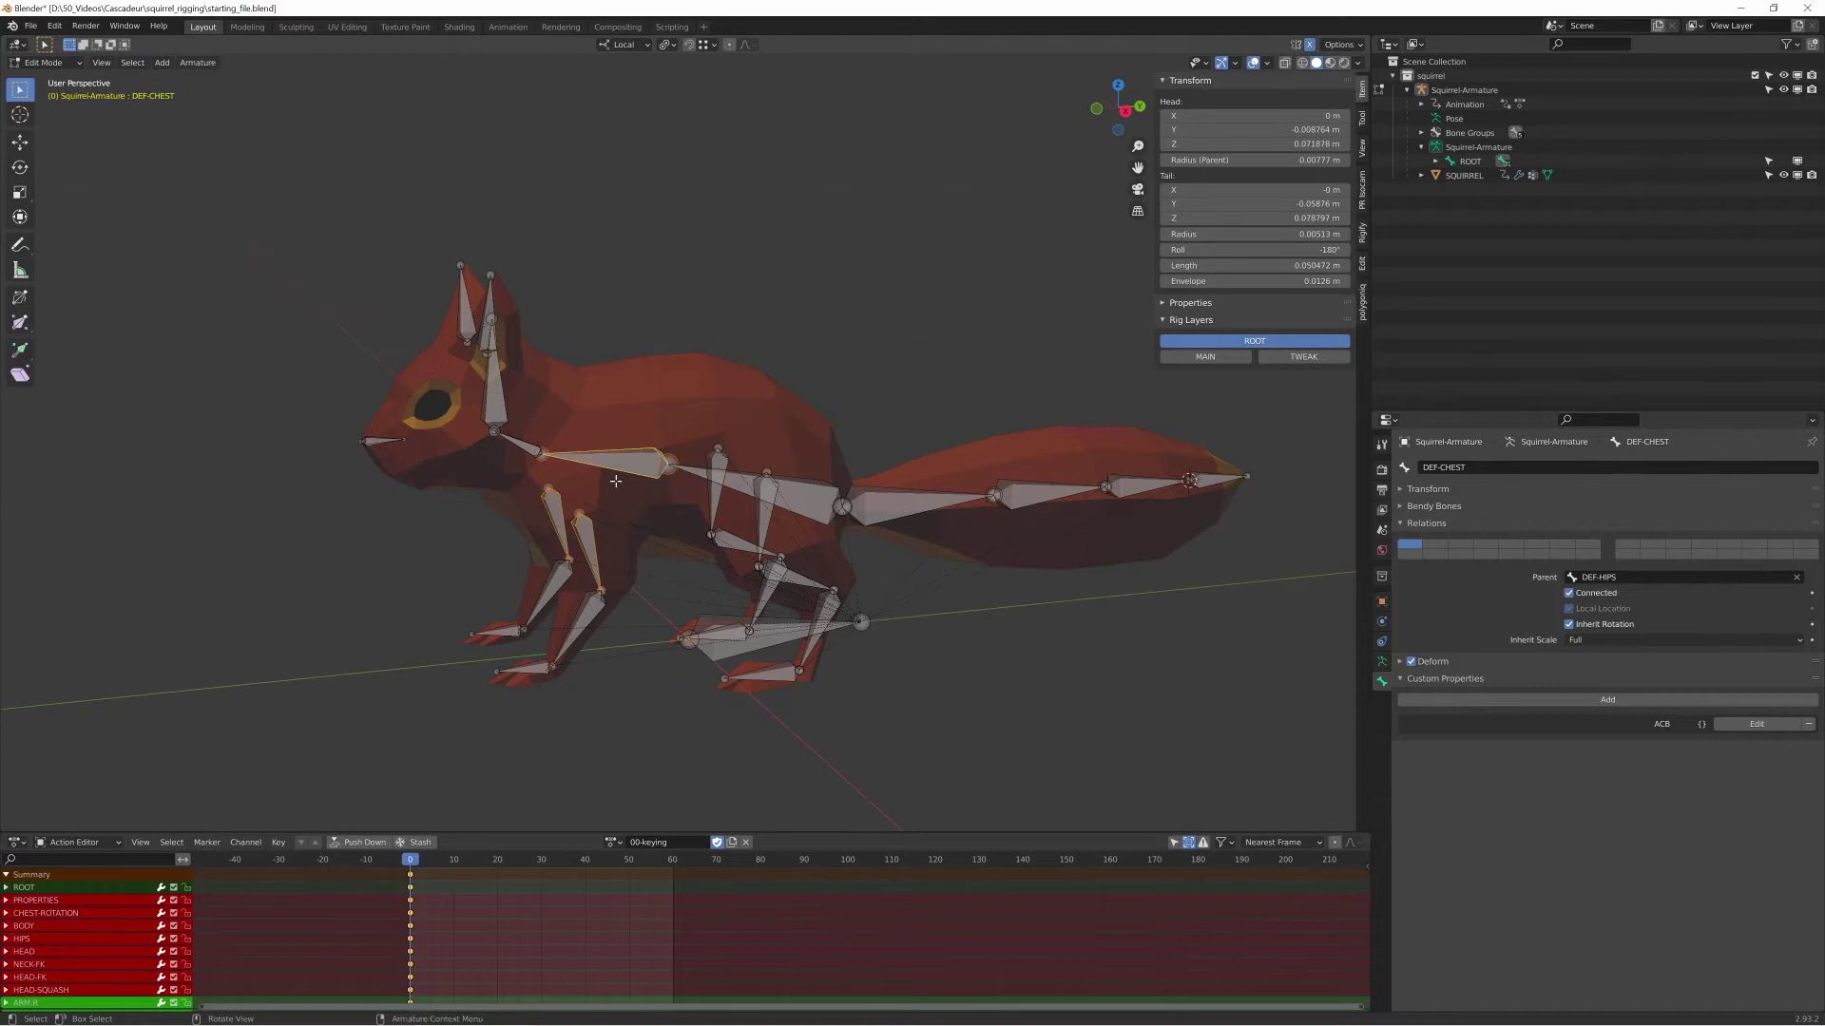
{"action": "key", "text": "ctrl+p"}
{"action": "left_click", "coordinate": [688, 410]}
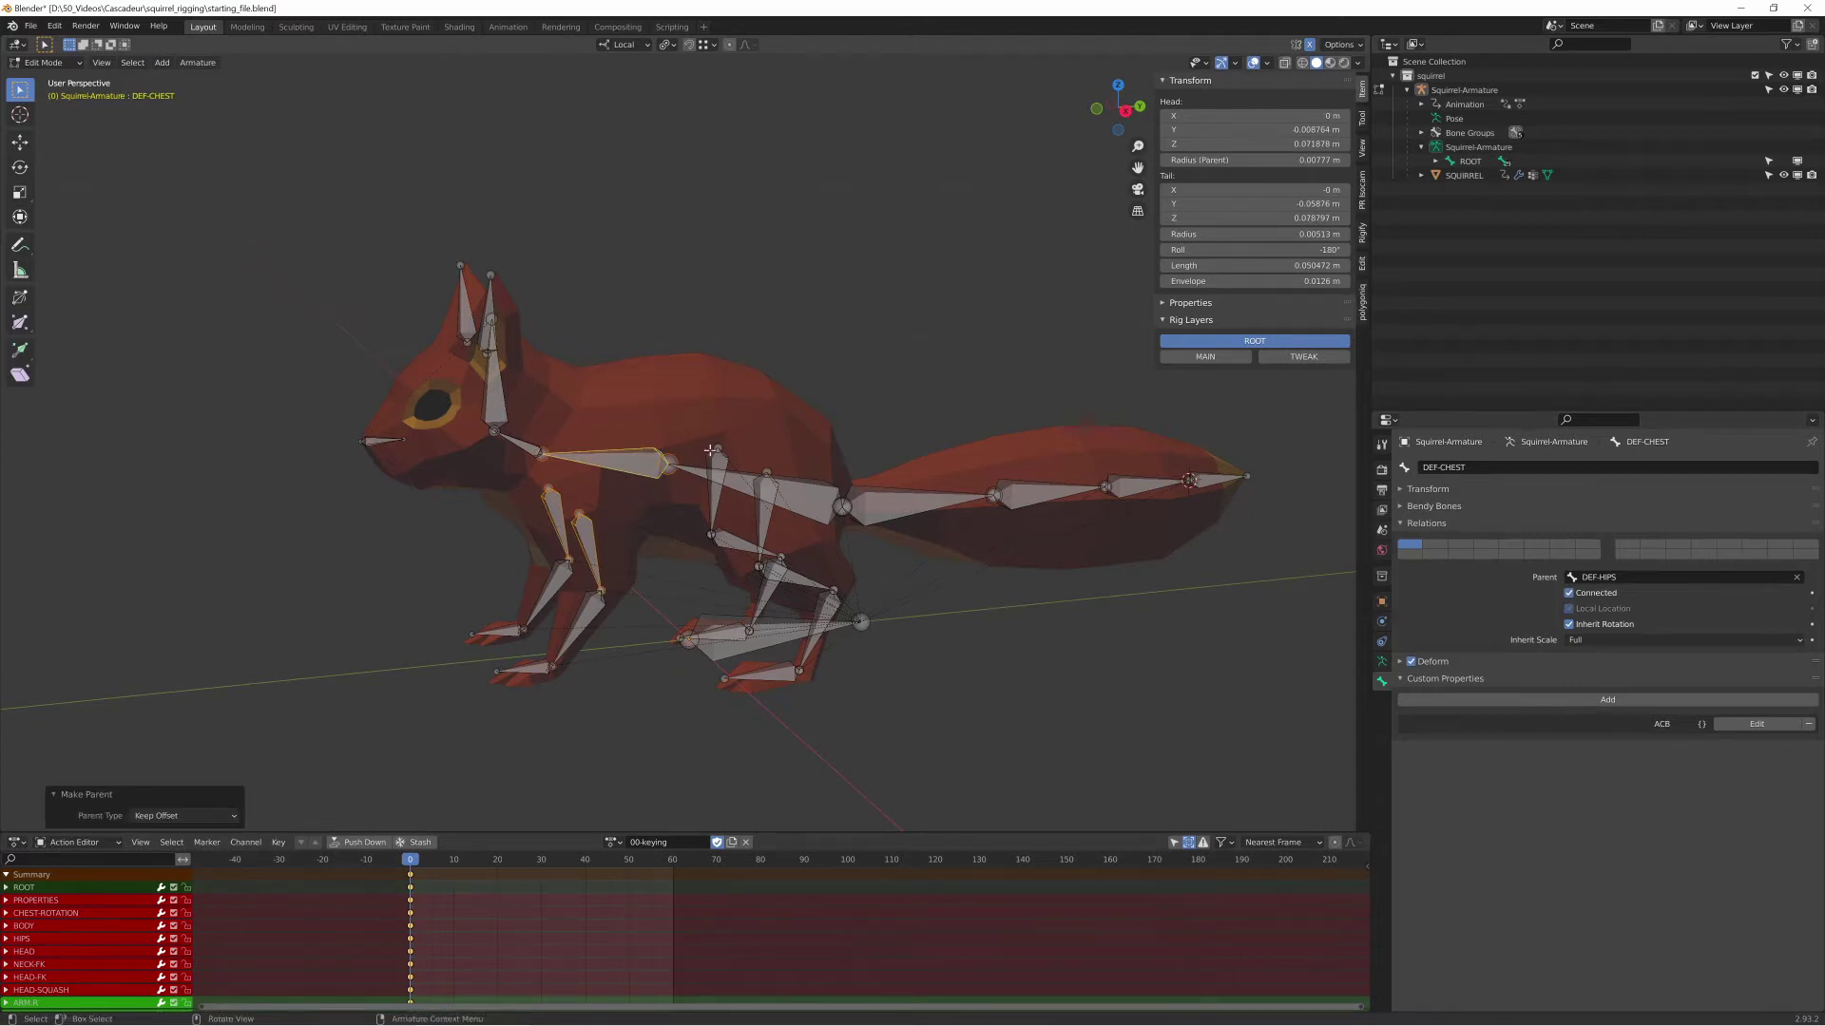
Parent both upper leg bones to DEF-HIPS with Keep Offset
{"action": "left_click", "coordinate": [750, 517]}
{"action": "left_click", "coordinate": [803, 485], "text": "shift"}
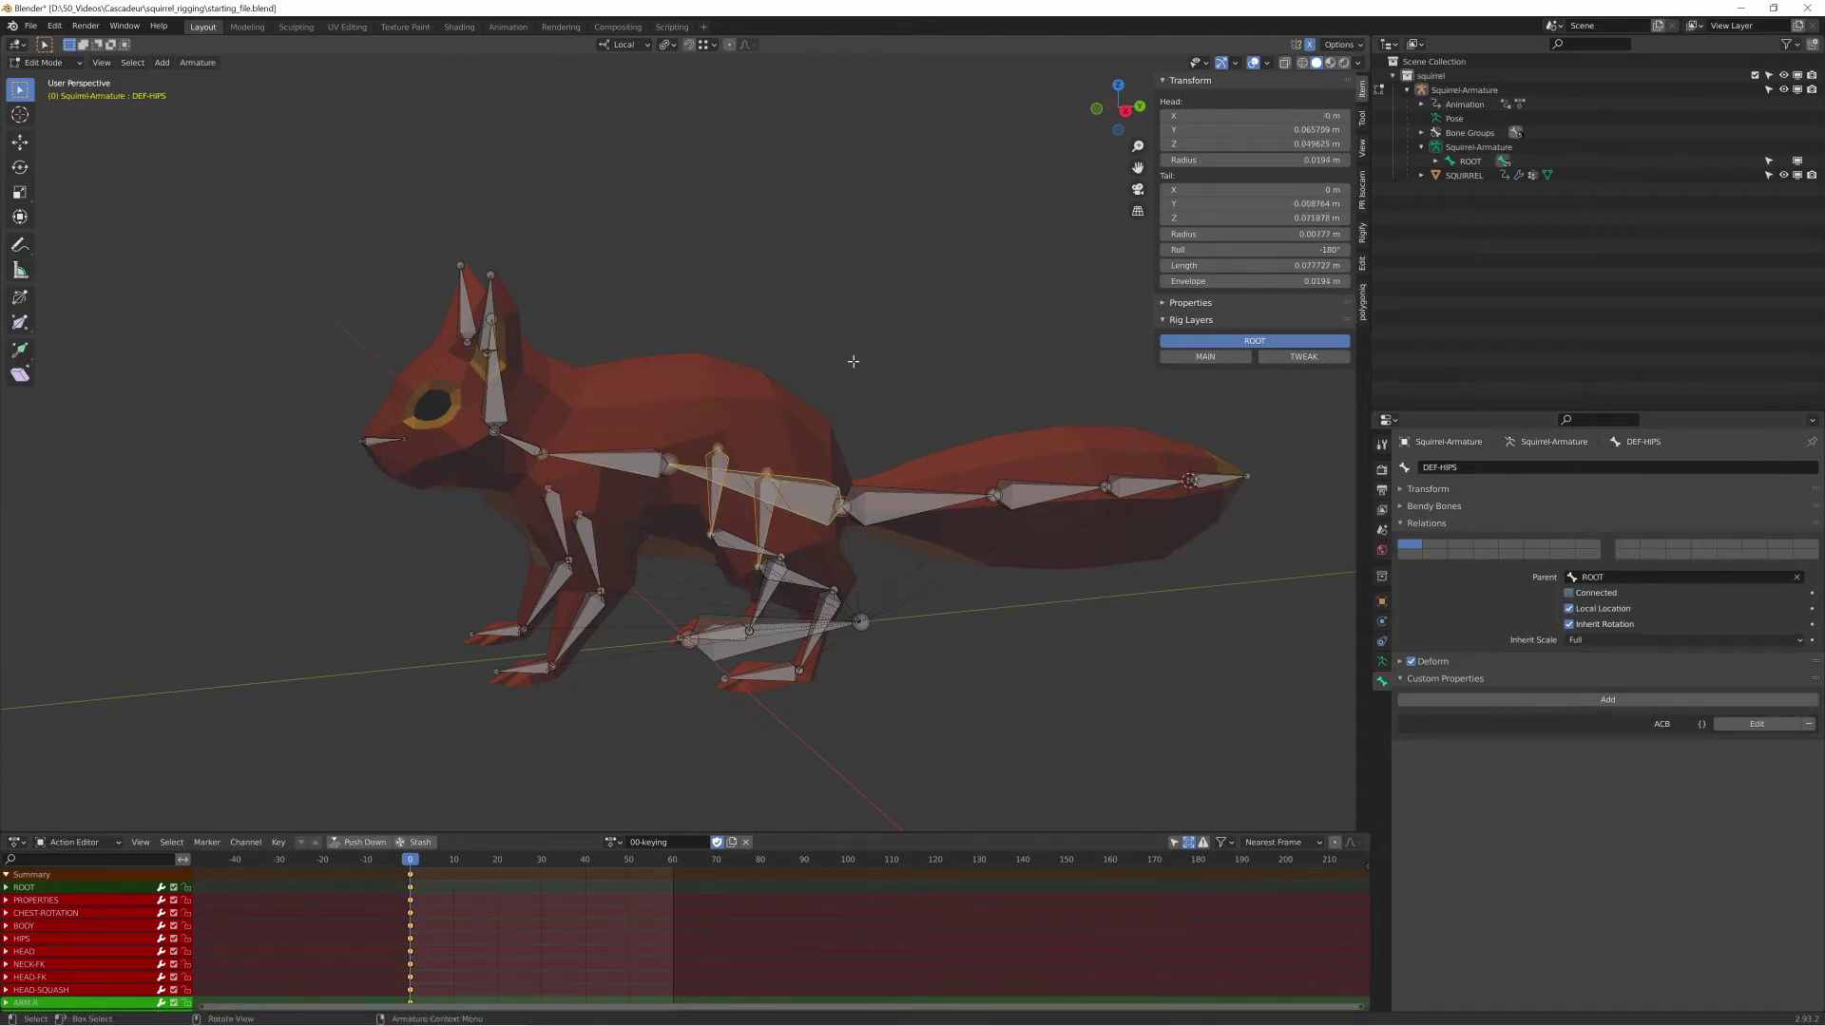
{"action": "key", "text": "ctrl+p"}
{"action": "left_click", "coordinate": [852, 362]}
Parent the nose bone and both ear bones to DEF-HEAD with Keep Offset
{"action": "middle_click_drag", "start_coordinate": [852, 364], "coordinate": [722, 343]}
{"action": "left_click", "coordinate": [466, 285]}
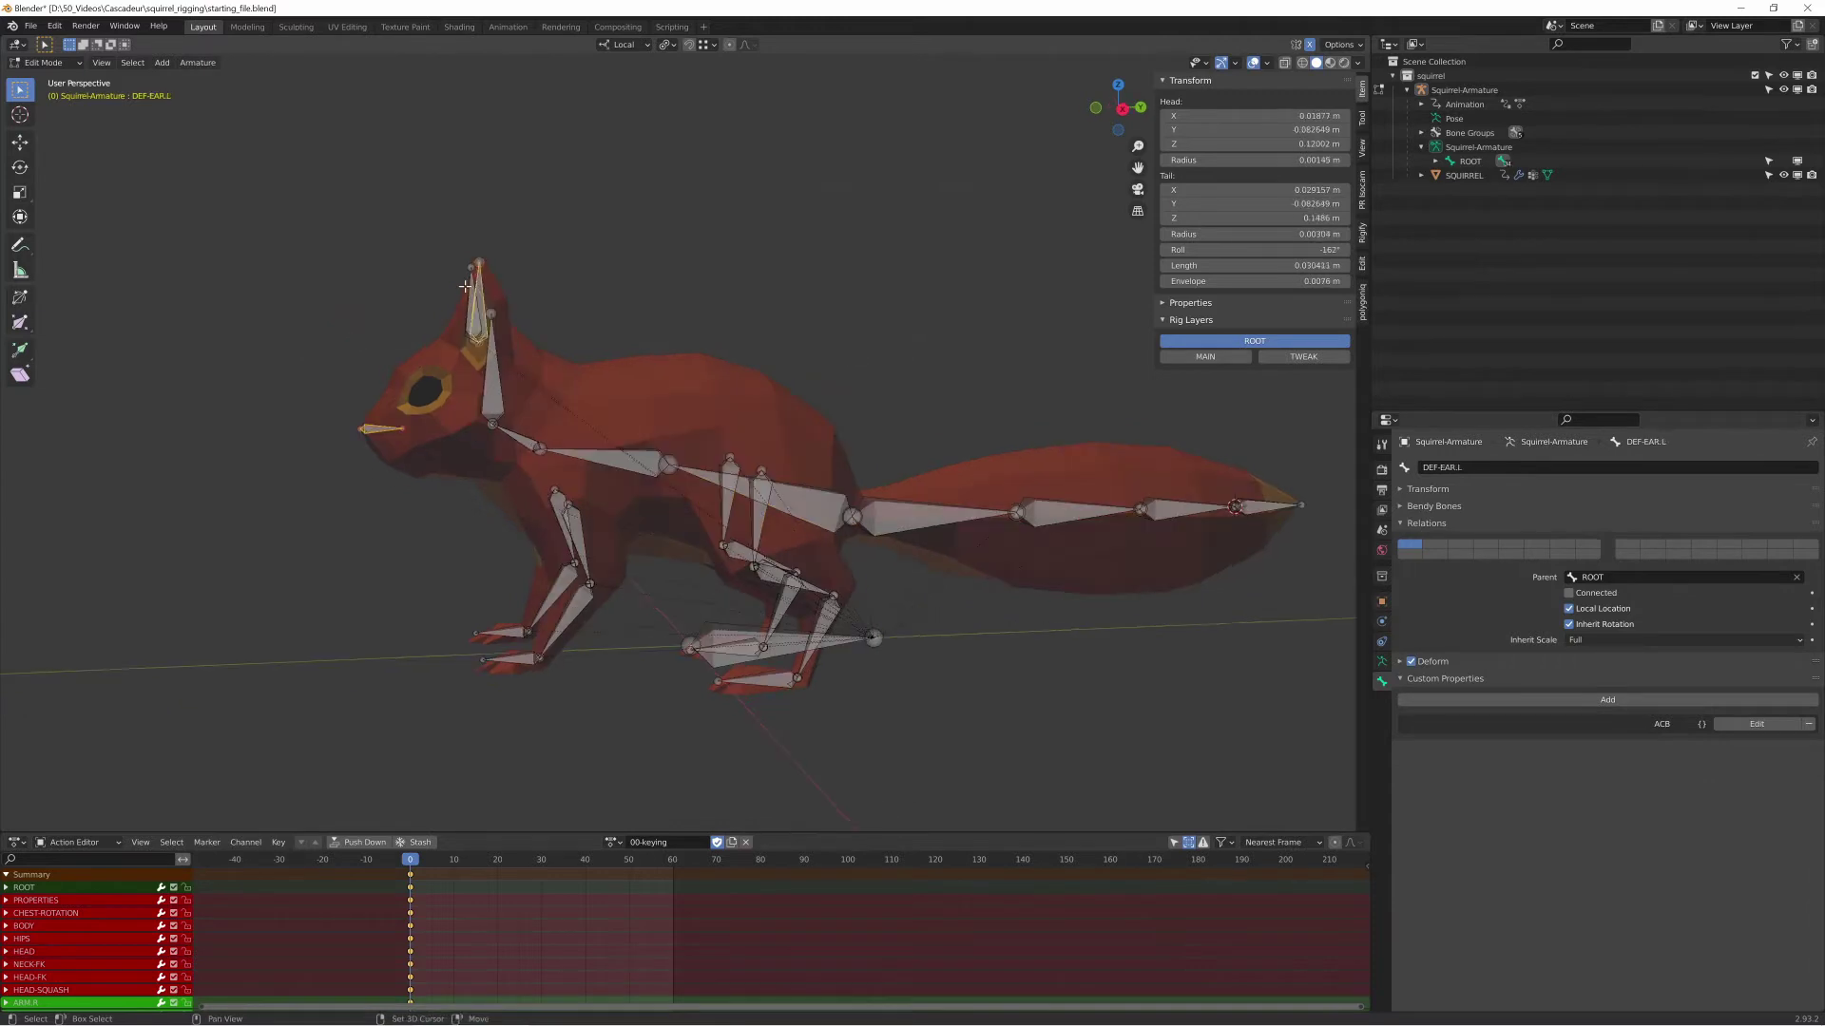
{"action": "left_click", "coordinate": [496, 371], "text": "shift"}
{"action": "key", "text": "ctrl+p"}
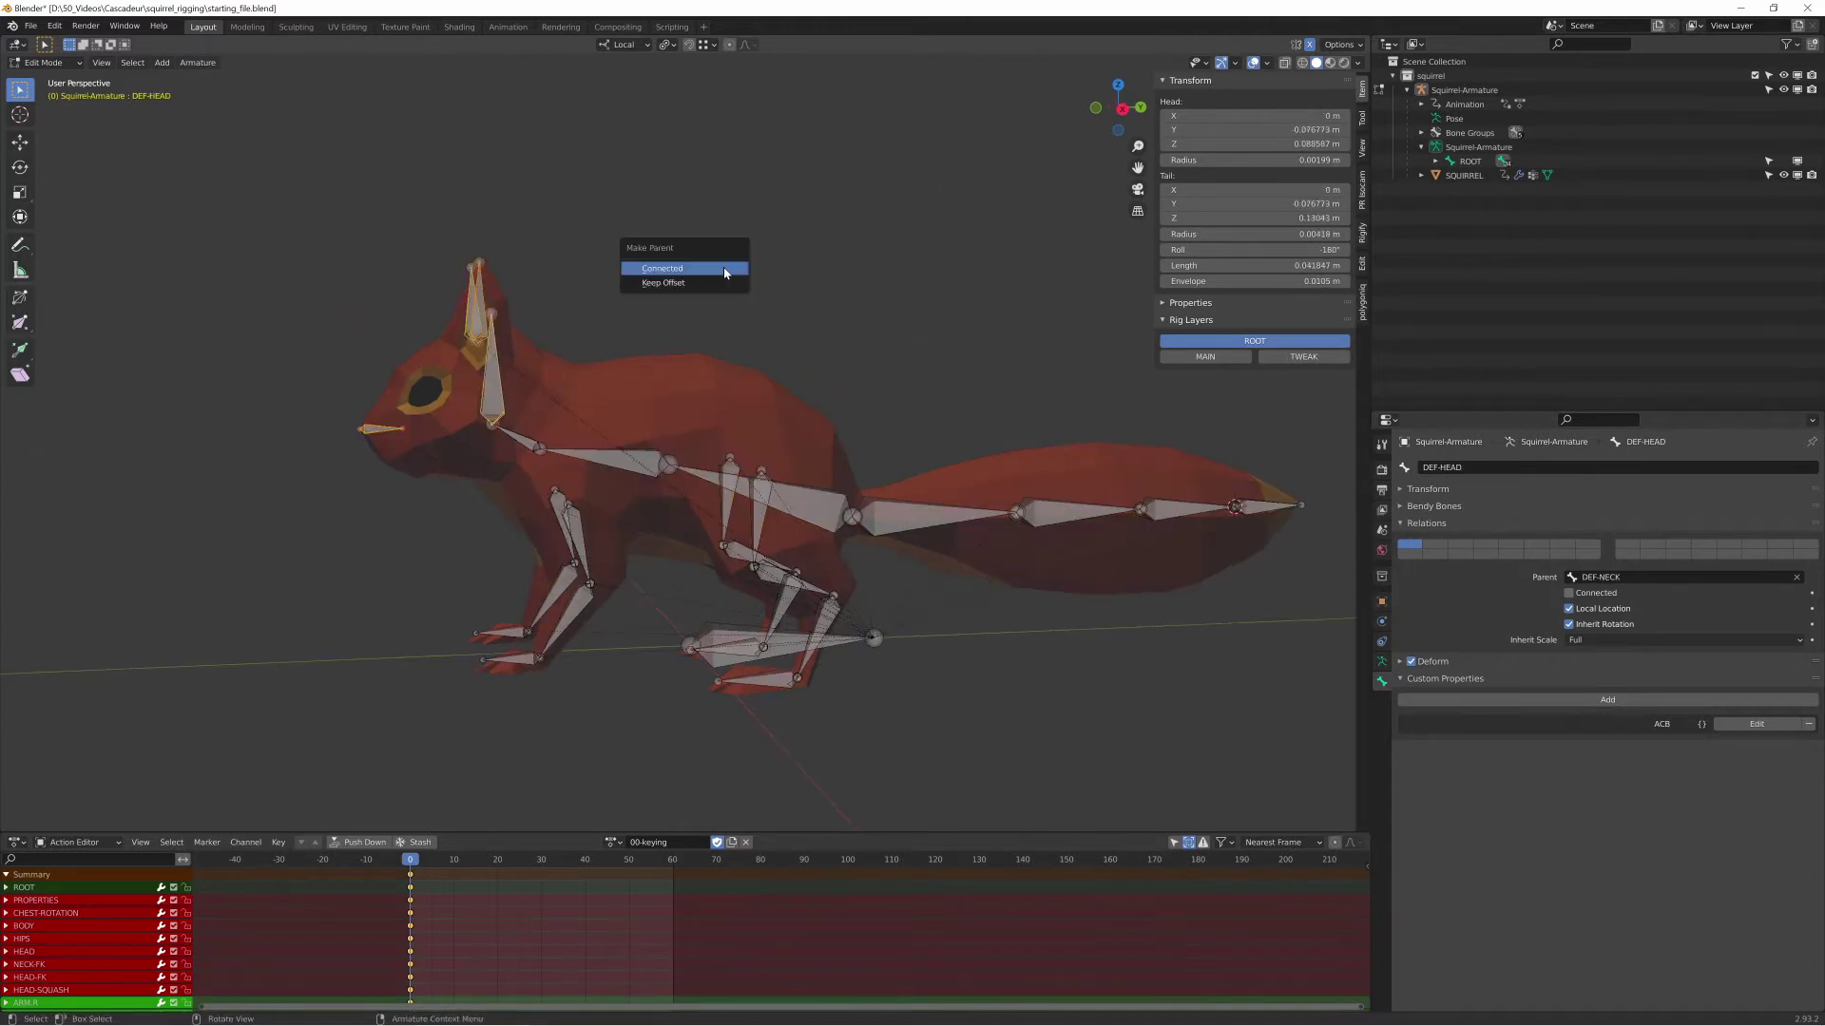
{"action": "left_click", "coordinate": [682, 282]}
Parent the hand bone at the end of DEF-FOREARM.L to that forearm as Connected
{"action": "mouse_move", "coordinate": [629, 407]}
{"action": "middle_mouse_down"}
{"action": "mouse_move", "coordinate": [727, 414]}
{"action": "mouse_move", "coordinate": [660, 408]}
{"action": "middle_mouse_up"}
{"action": "left_click", "coordinate": [785, 487]}
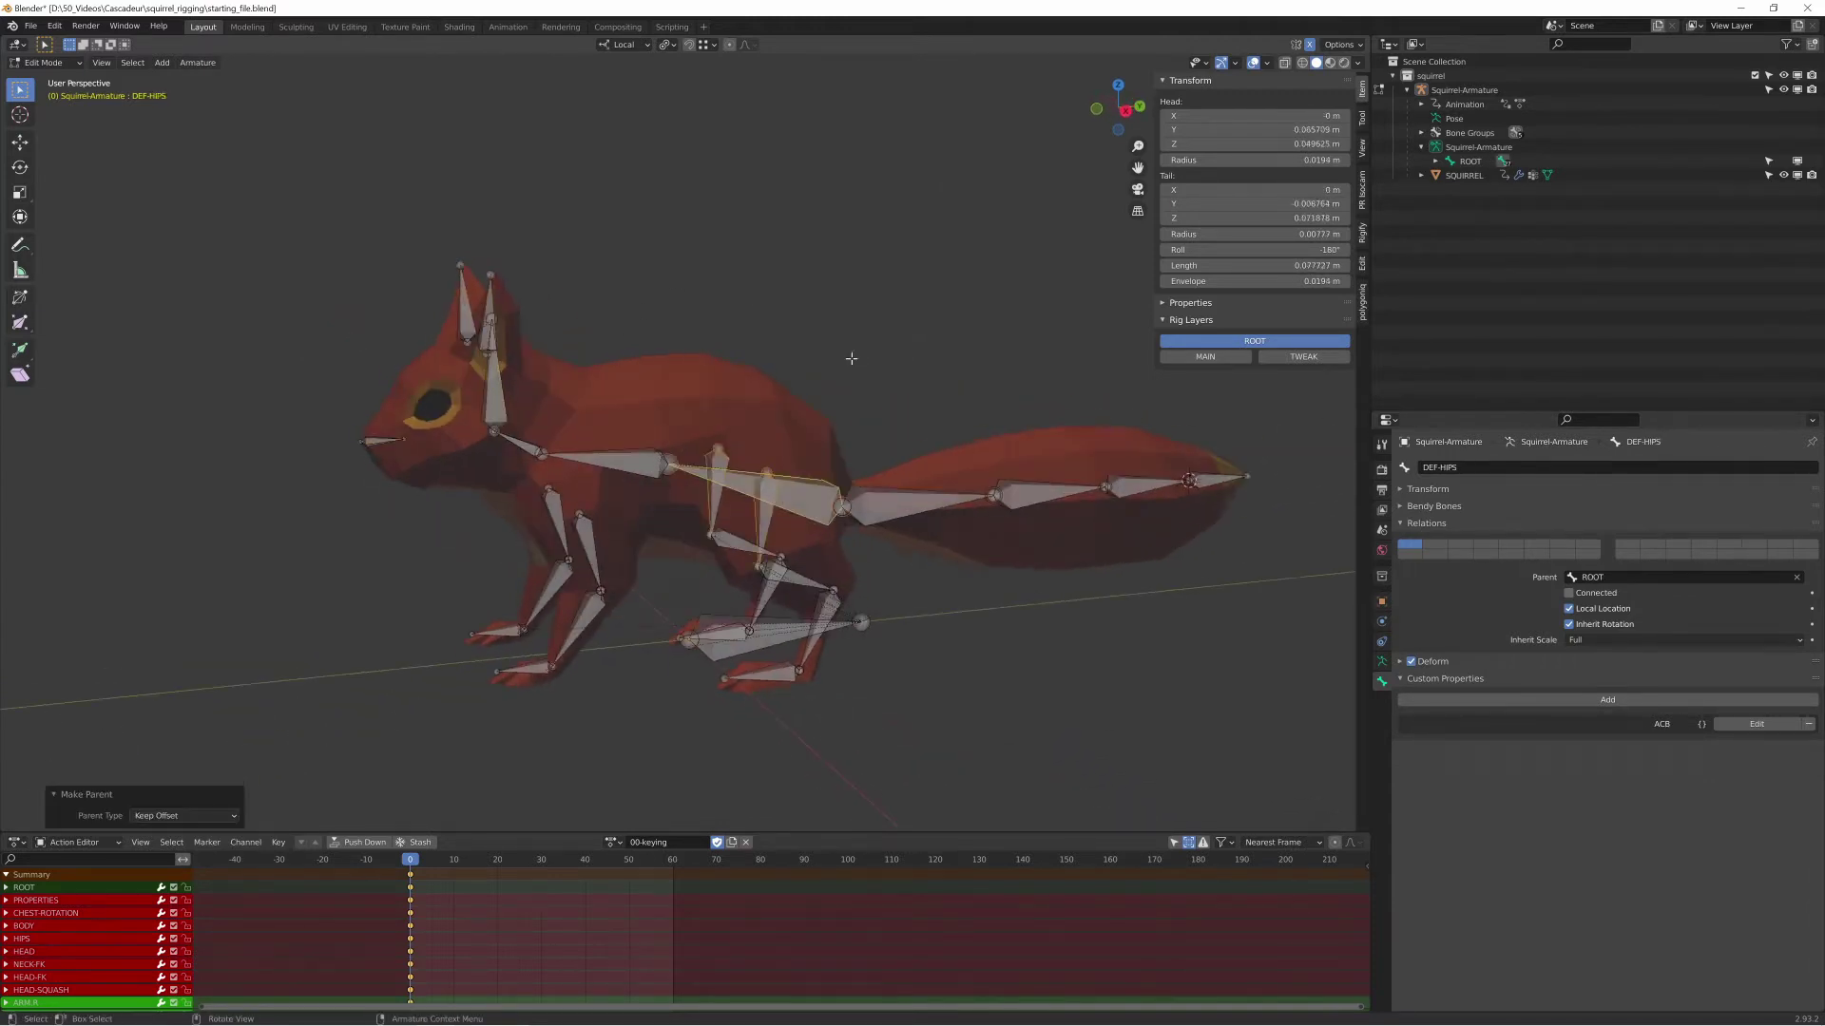
{"action": "scroll", "coordinate": [849, 361], "scroll_direction": "up", "scroll_amount": 2}
{"action": "middle_click_drag", "start_coordinate": [599, 611], "coordinate": [667, 478], "text": "shift"}
{"action": "left_click", "coordinate": [624, 465]}
{"action": "left_click", "coordinate": [538, 629]}
{"action": "left_click", "coordinate": [606, 578], "text": "shift"}
{"action": "key", "text": "ctrl+p"}
{"action": "left_click", "coordinate": [606, 579]}
{"action": "key", "text": "ctrl+p"}
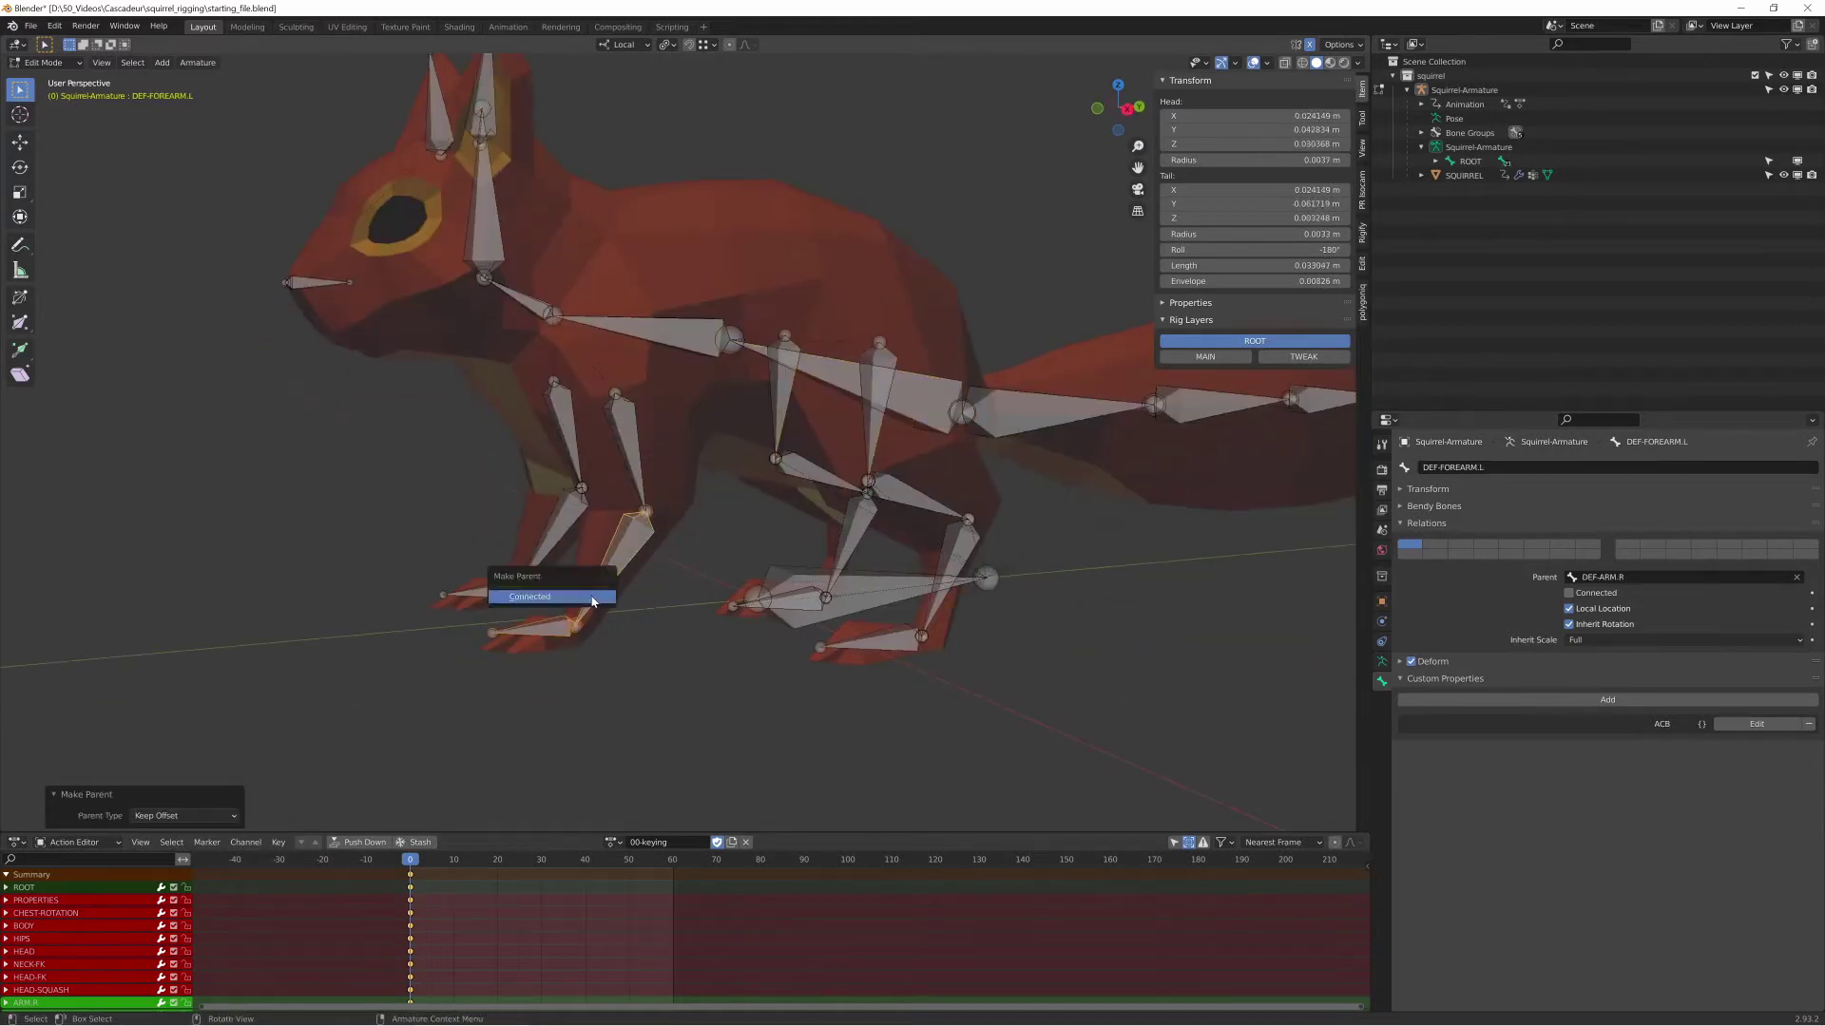
{"action": "left_click", "coordinate": [593, 600]}
Connect the forearm bones to their upper arms and the remaining hand bone to DEF-FOREARM.R
{"action": "left_click", "coordinate": [618, 561]}
{"action": "left_click", "coordinate": [630, 442], "text": "shift"}
{"action": "left_click", "coordinate": [490, 591]}
{"action": "left_click", "coordinate": [542, 551], "text": "shift"}
{"action": "key", "text": "ctrl+p"}
{"action": "left_click", "coordinate": [540, 549]}
{"action": "middle_click_drag", "start_coordinate": [563, 559], "coordinate": [522, 547]}
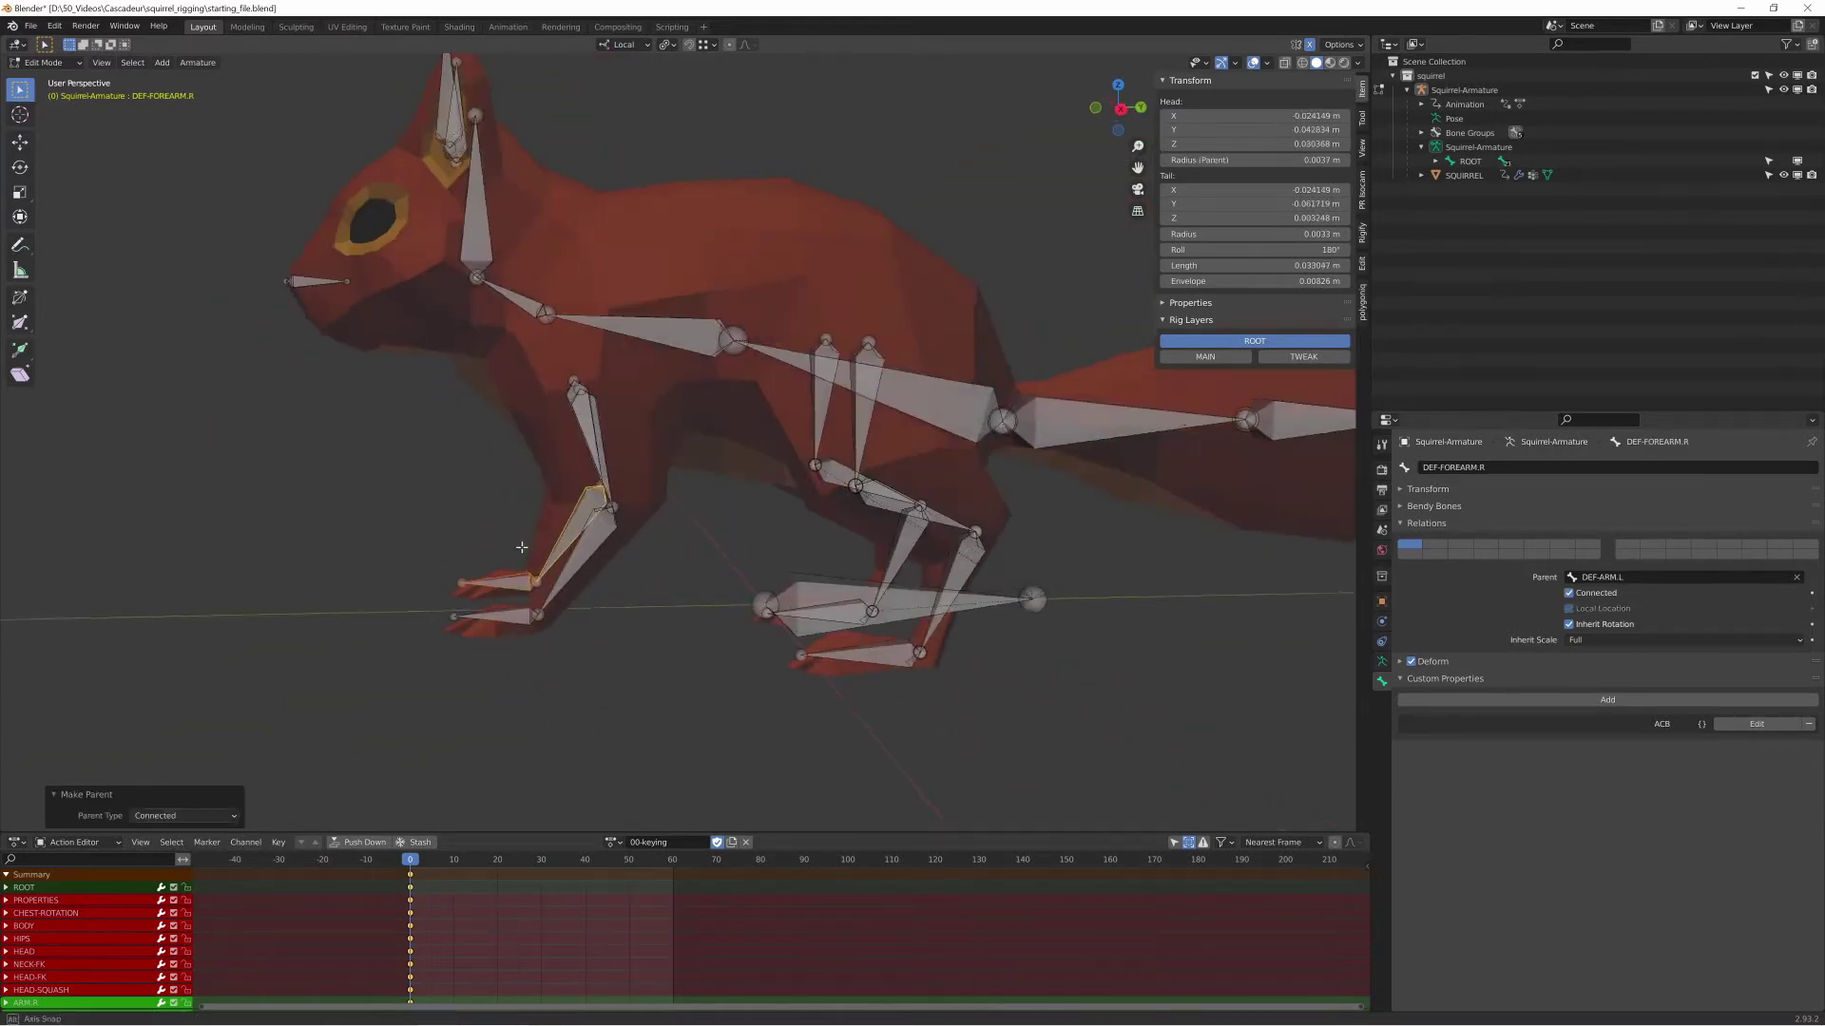
Try moving the DEF-HEAD bone in the right orthographic view, cancelling the move
{"action": "left_click", "coordinate": [481, 117]}
{"action": "key", "text": "KP_3"}
{"action": "key", "text": "g"}
{"action": "right_click", "coordinate": [453, 214]}
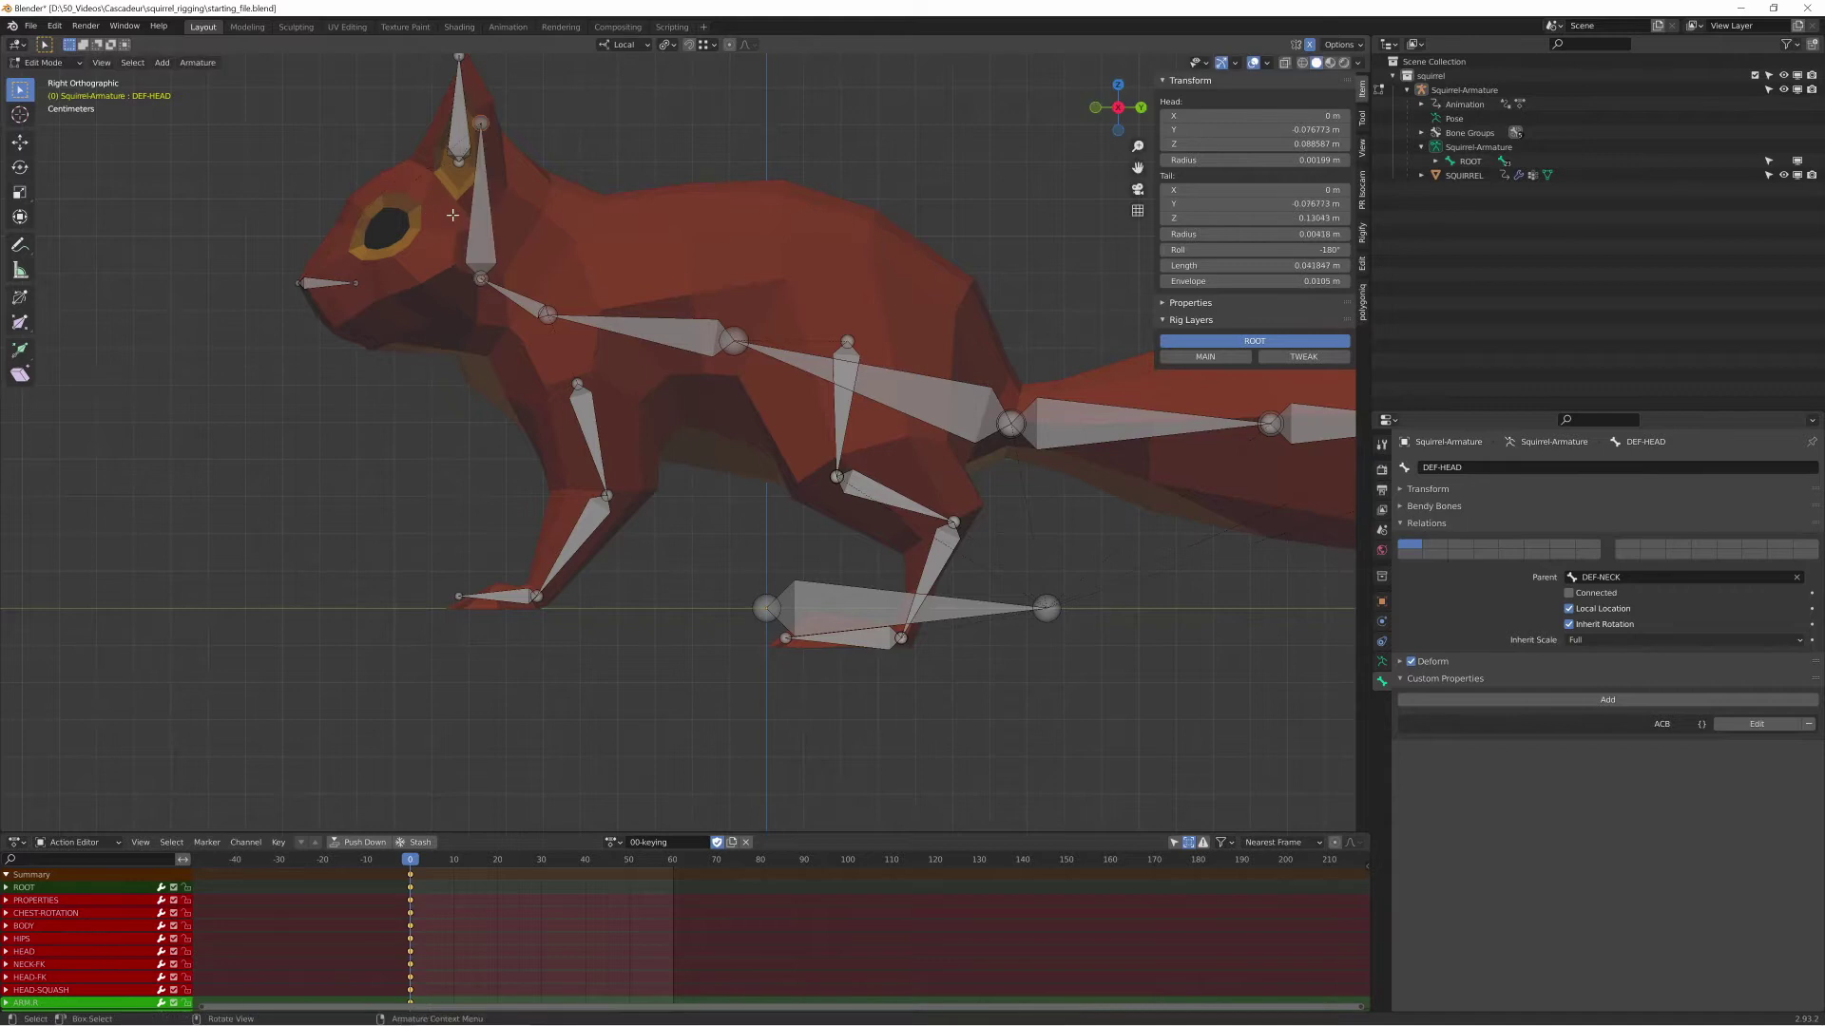
Connect the DEF-LEG02.L bone to DEF-LEG01.L and the left lower leg bone to DEF-LEG02.L
{"action": "middle_click_drag", "start_coordinate": [836, 466], "coordinate": [890, 490]}
{"action": "left_click", "coordinate": [910, 502]}
{"action": "left_click", "coordinate": [882, 424], "text": "shift"}
{"action": "key", "text": "ctrl+p"}
{"action": "left_click", "coordinate": [887, 428]}
{"action": "left_click", "coordinate": [912, 505]}
{"action": "left_click", "coordinate": [953, 576]}
{"action": "left_click", "coordinate": [925, 508], "text": "shift"}
{"action": "key", "text": "ctrl+p"}
{"action": "left_click", "coordinate": [925, 509]}
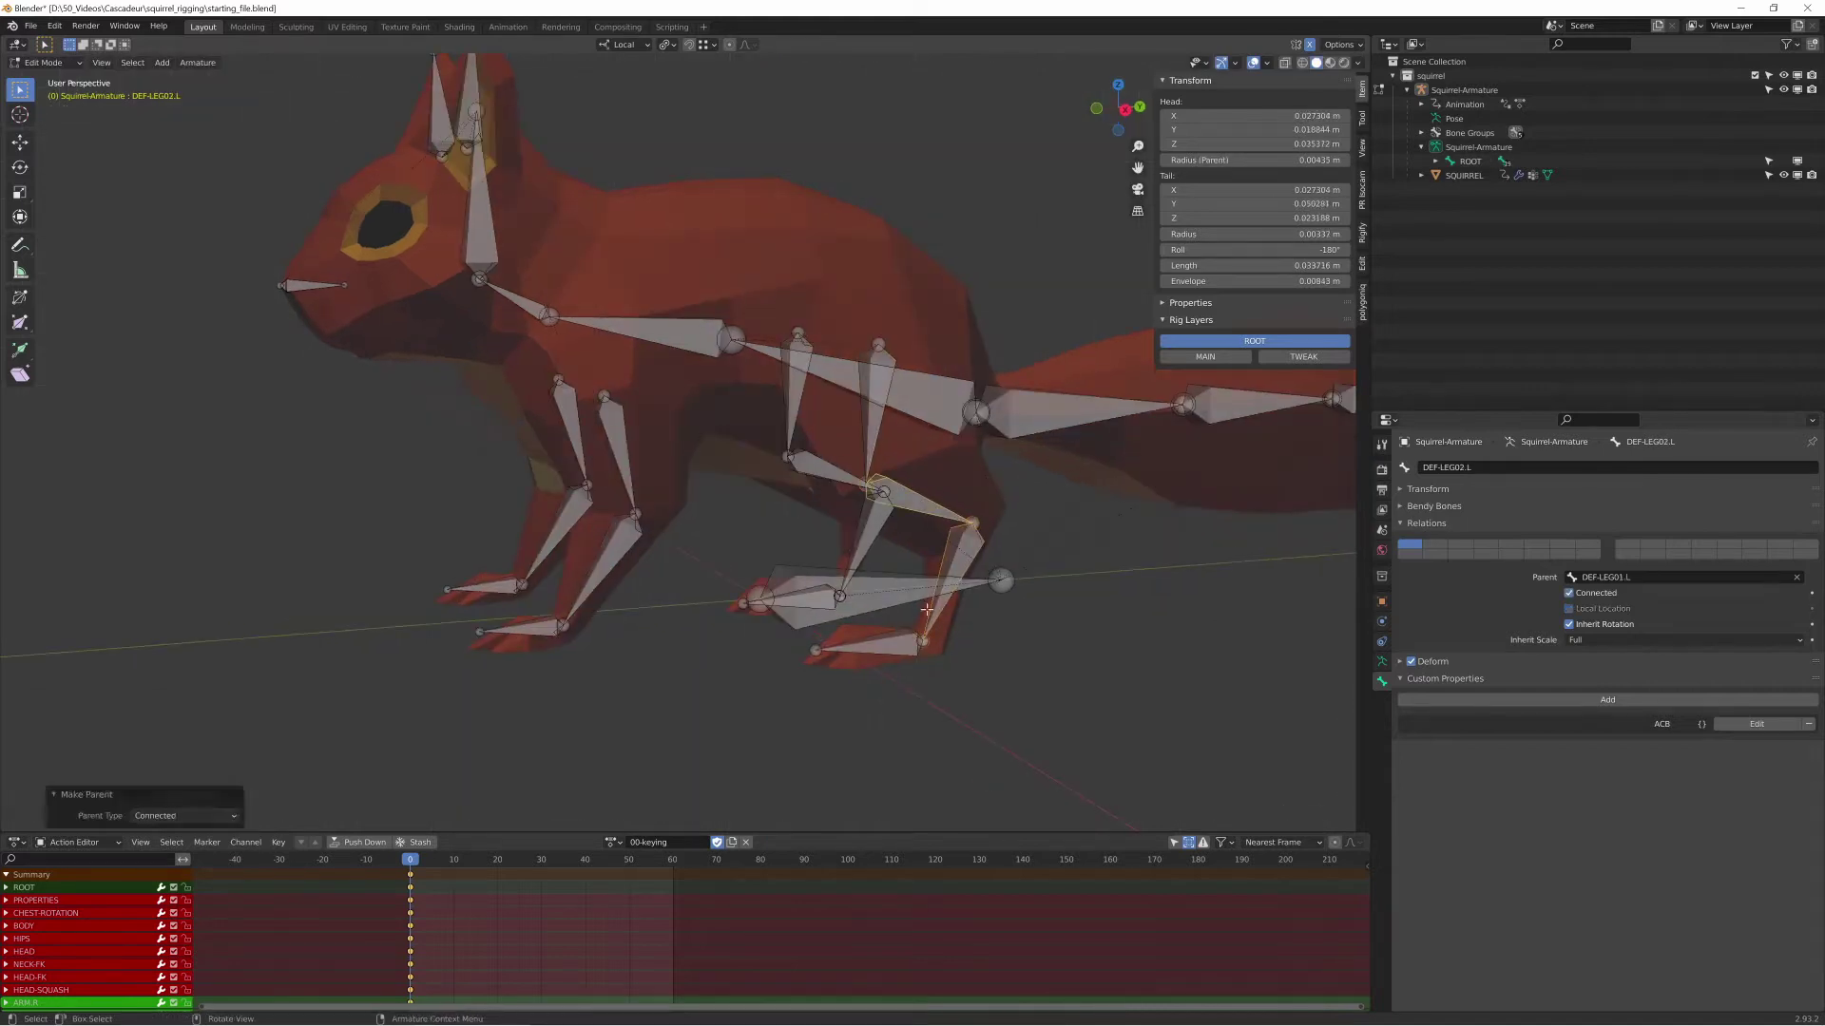
Parent the left and right foot bones to their lower leg bones, DEF-LEG03.L and DEF-LEG03.R, as Connected
{"action": "left_click", "coordinate": [884, 647]}
{"action": "left_click", "coordinate": [946, 584], "text": "shift"}
{"action": "key", "text": "ctrl+p"}
{"action": "left_click", "coordinate": [947, 587]}
{"action": "left_click", "coordinate": [778, 598]}
{"action": "left_click", "coordinate": [825, 545], "text": "shift"}
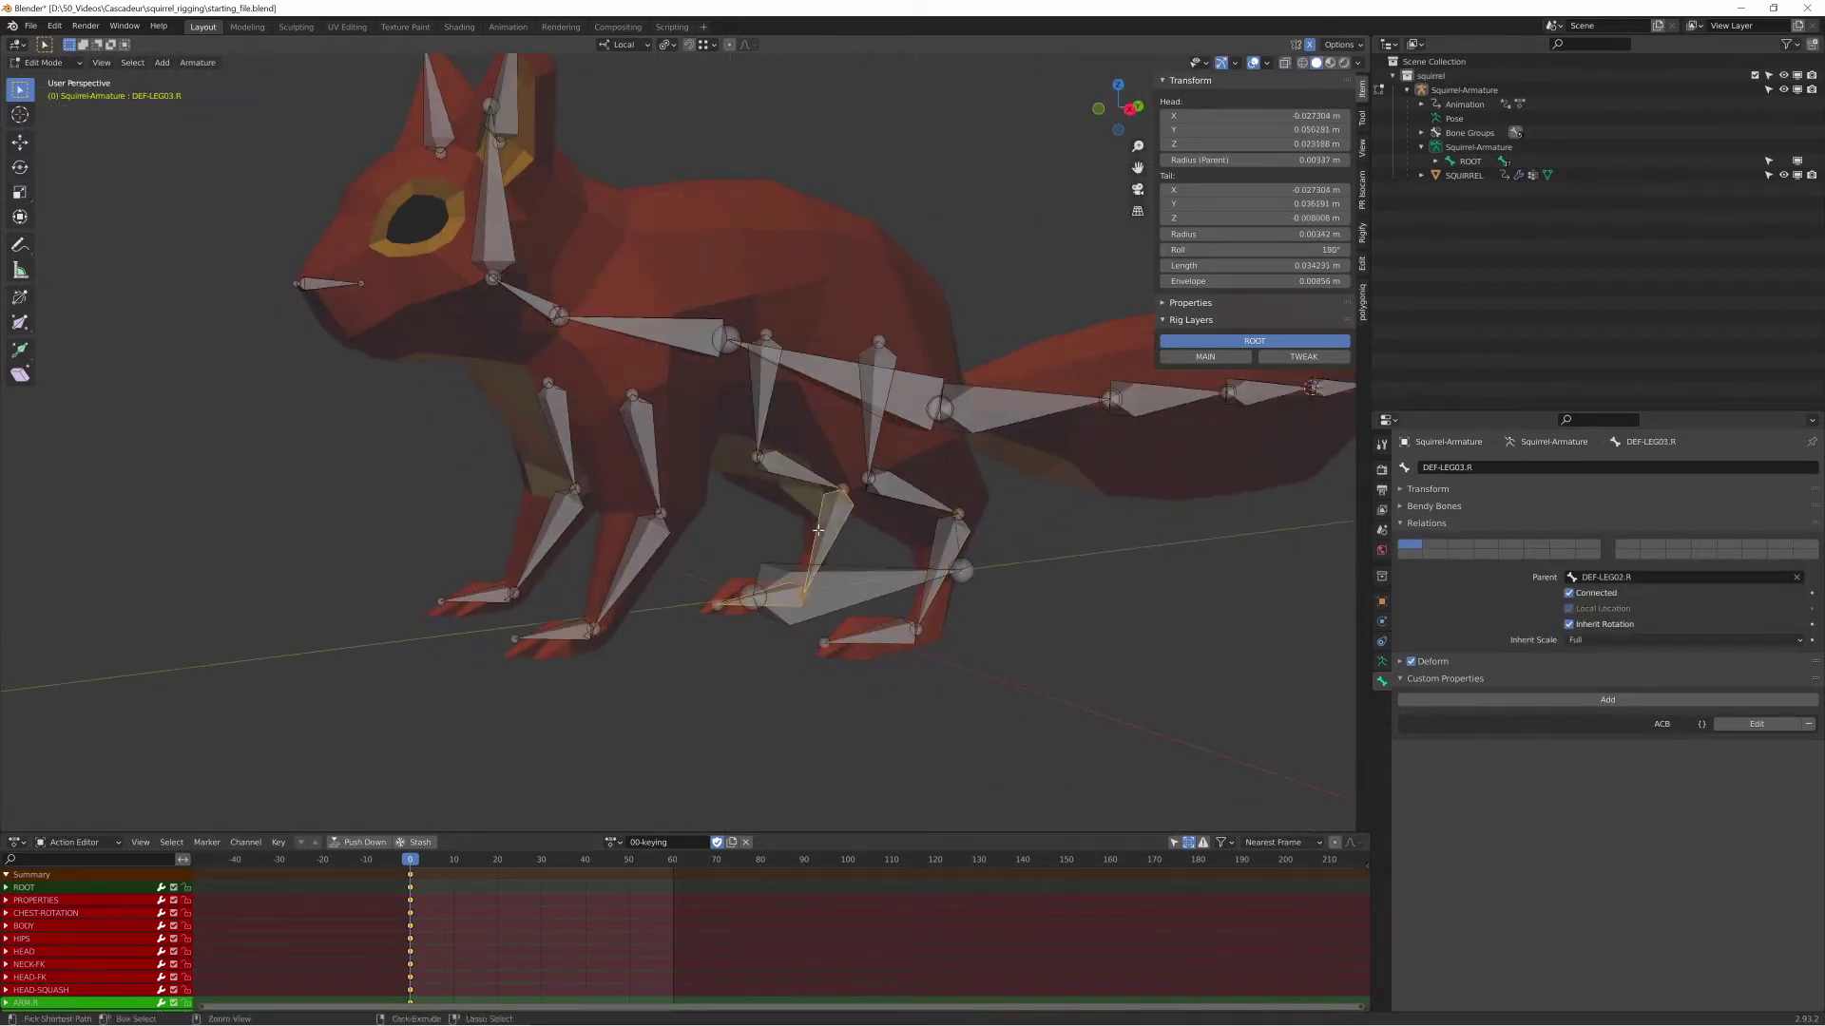
{"action": "key", "text": "ctrl+p"}
{"action": "left_click", "coordinate": [825, 549]}
Connect the tail bones one to the next as a chain starting from DEF-TAIL-01
{"action": "middle_click_drag", "start_coordinate": [836, 532], "coordinate": [775, 563]}
{"action": "left_click", "coordinate": [1083, 404]}
{"action": "left_click", "coordinate": [936, 385], "text": "shift"}
{"action": "key", "text": "ctrl+p"}
{"action": "left_click", "coordinate": [906, 409], "text": "shift"}
{"action": "key", "text": "ctrl+p"}
{"action": "left_click", "coordinate": [906, 411]}
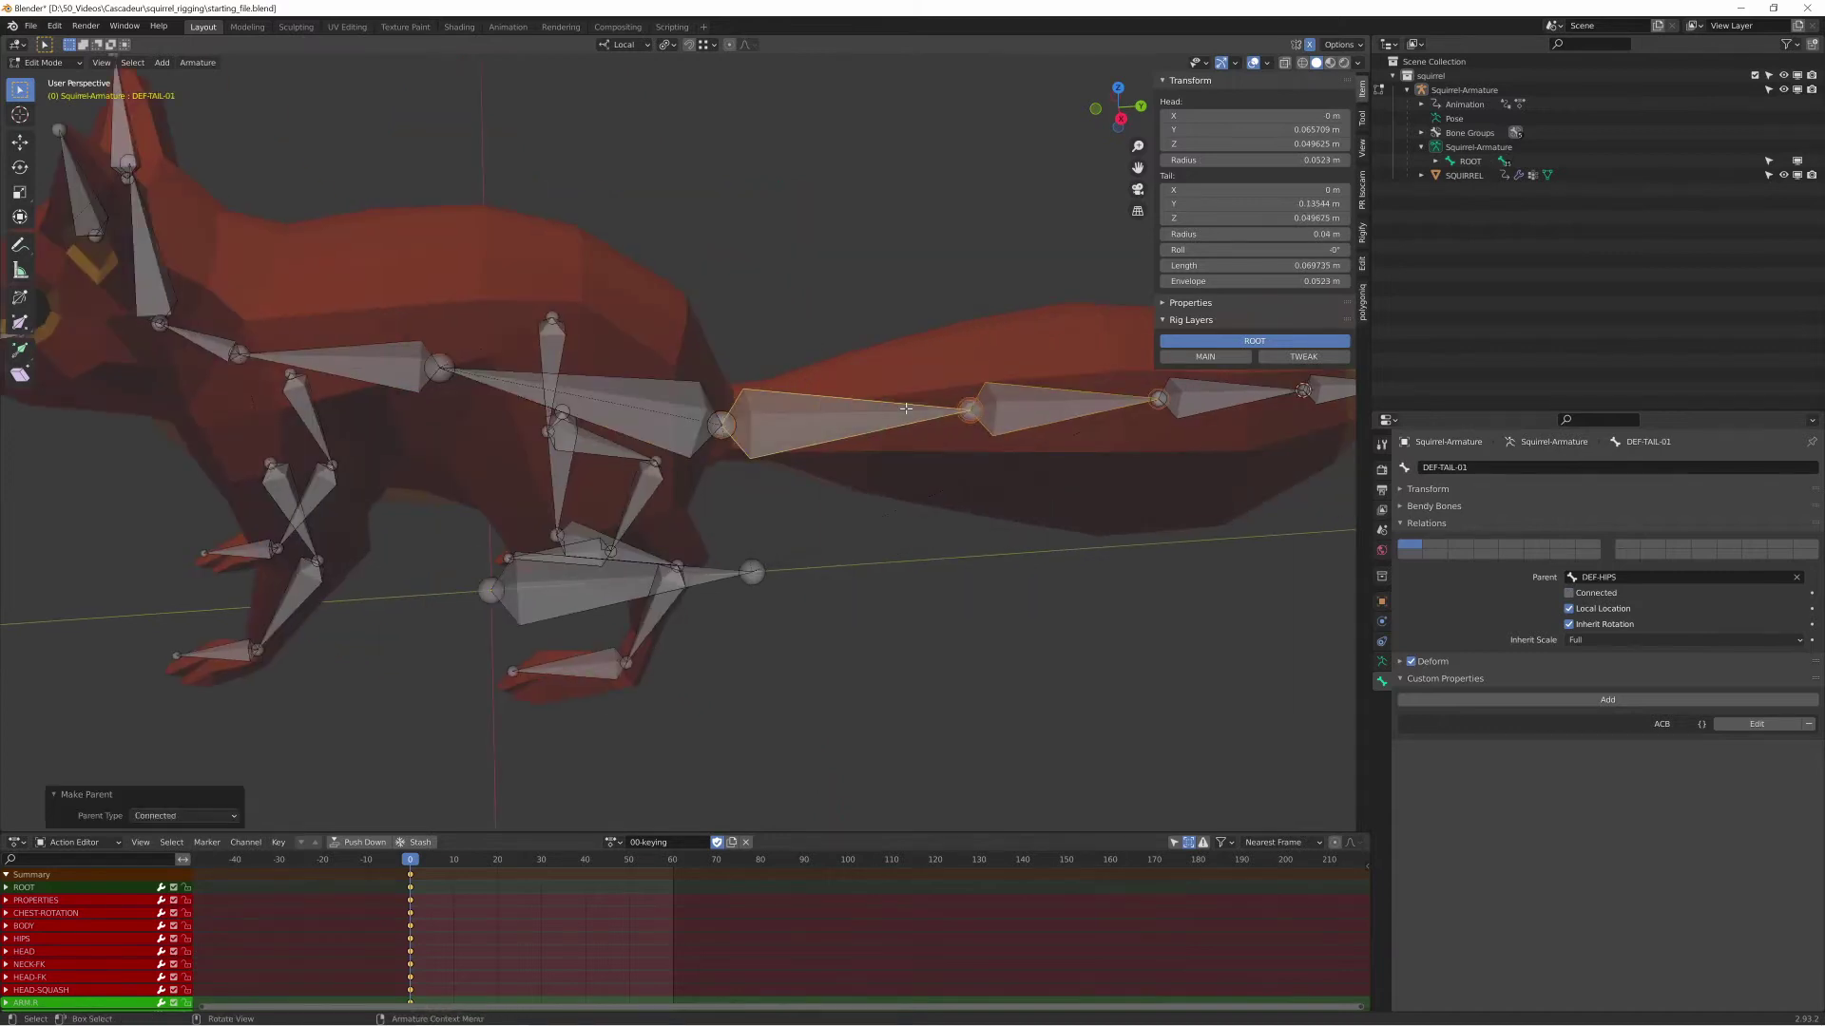
{"action": "middle_click_drag", "start_coordinate": [905, 410], "coordinate": [688, 430], "text": "shift"}
{"action": "left_click", "coordinate": [1004, 417]}
{"action": "left_click", "coordinate": [862, 430], "text": "shift"}
{"action": "key", "text": "ctrl+p"}
{"action": "left_click", "coordinate": [863, 434]}
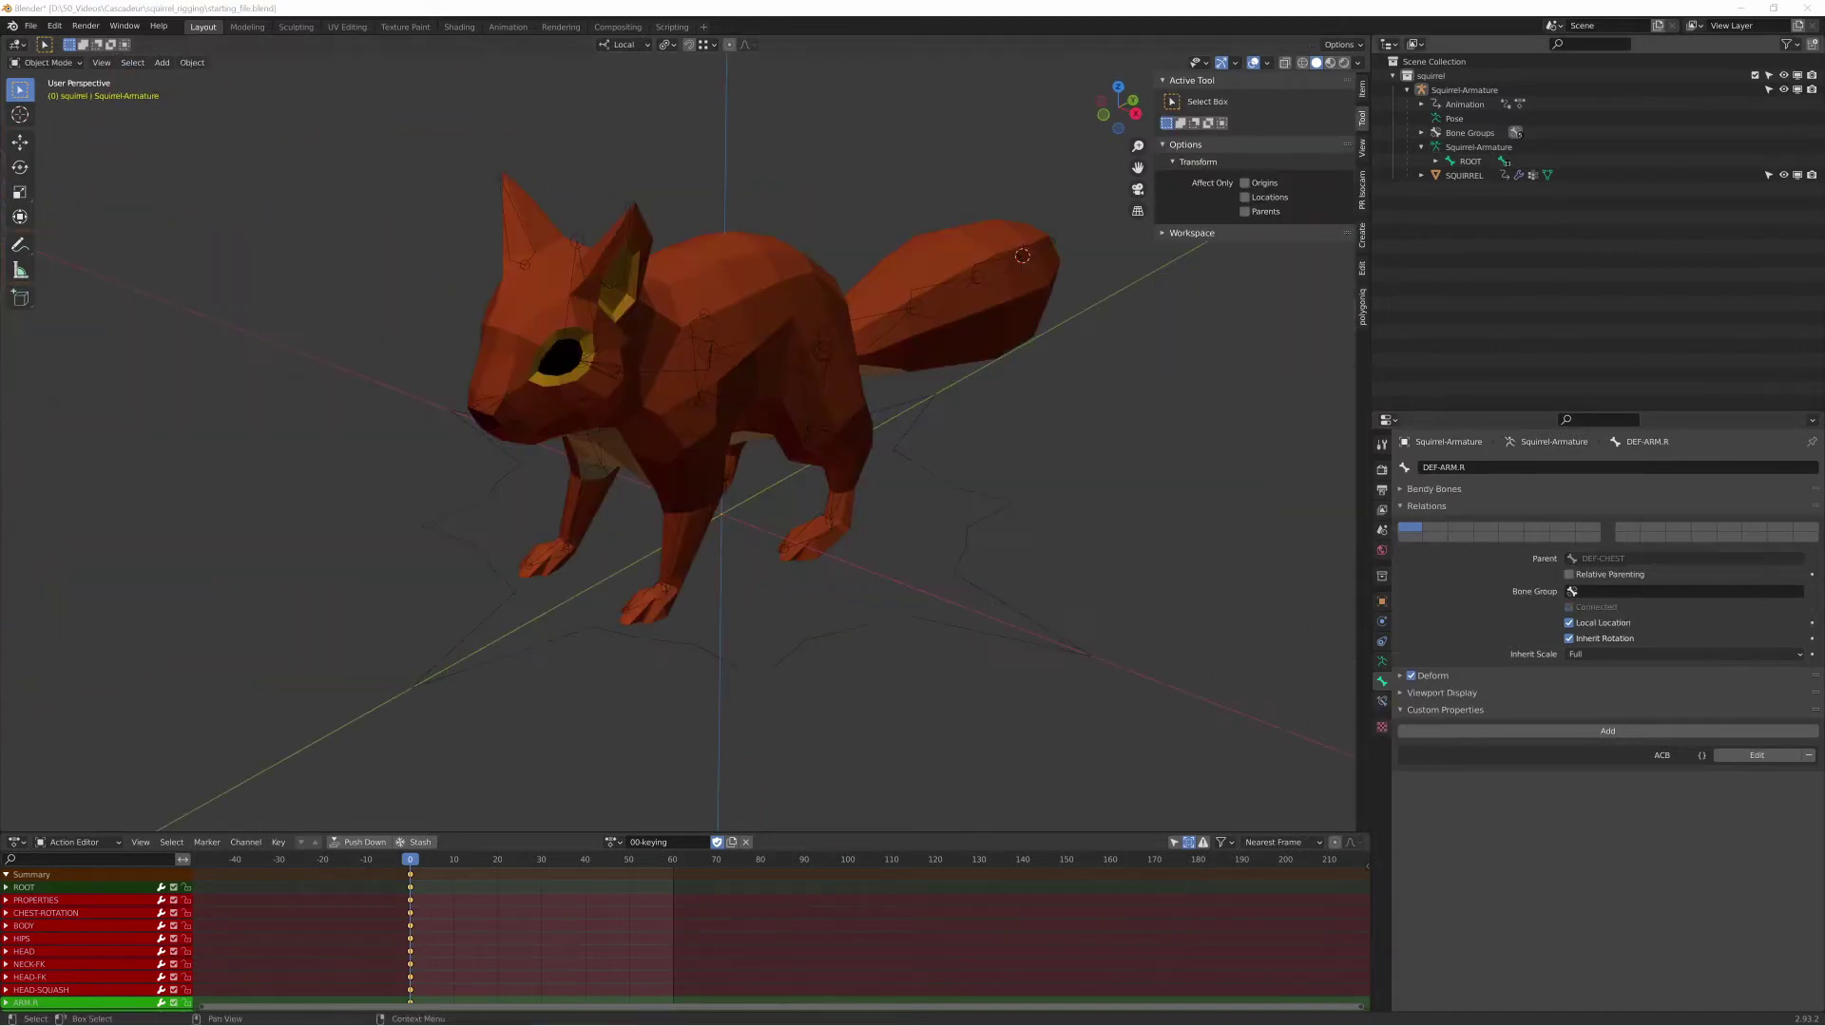
Set the scene's unit scale to 0.01 and its length unit to Centimeters
{"action": "left_click", "coordinate": [1381, 531]}
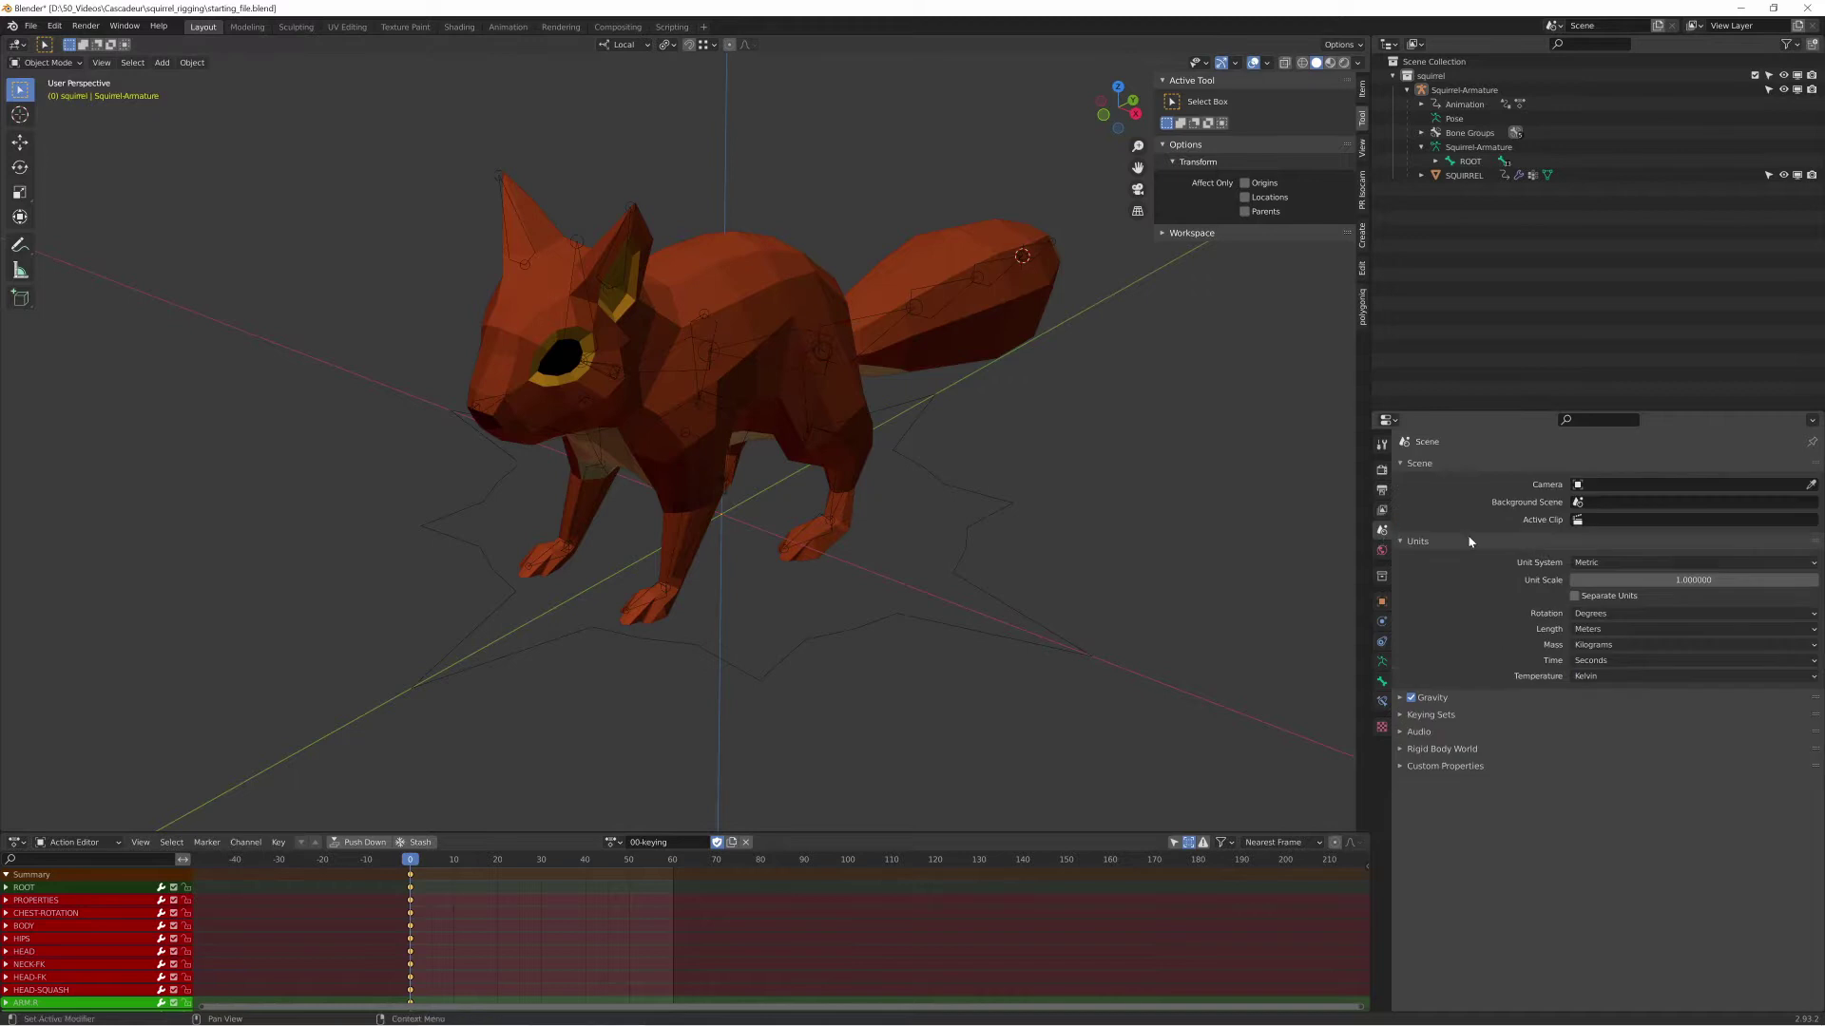
{"action": "left_click", "coordinate": [1605, 574]}
{"action": "type", "text": "0.010000"}
{"action": "key", "text": "Return"}
{"action": "left_click", "coordinate": [1604, 627]}
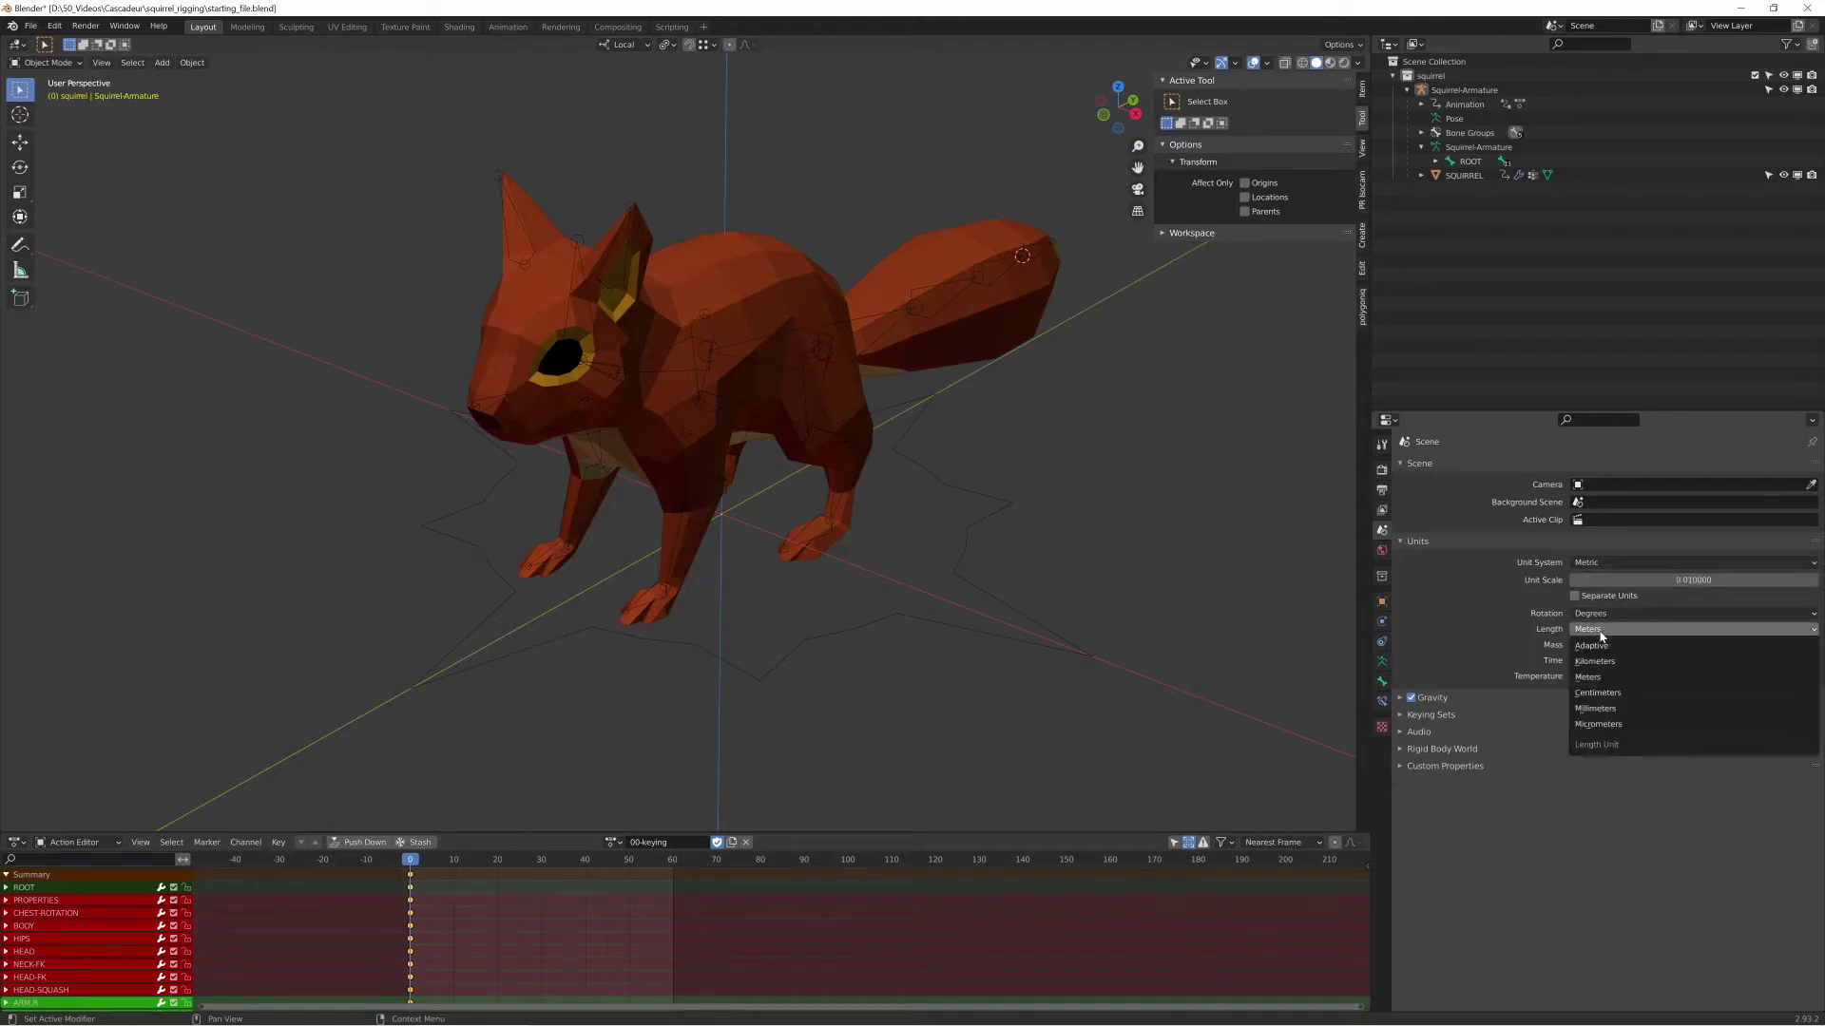
{"action": "left_click", "coordinate": [1597, 696]}
Check the squirrel mesh's dimensions, and scale the squirrel armature by 100
{"action": "left_click", "coordinate": [801, 273]}
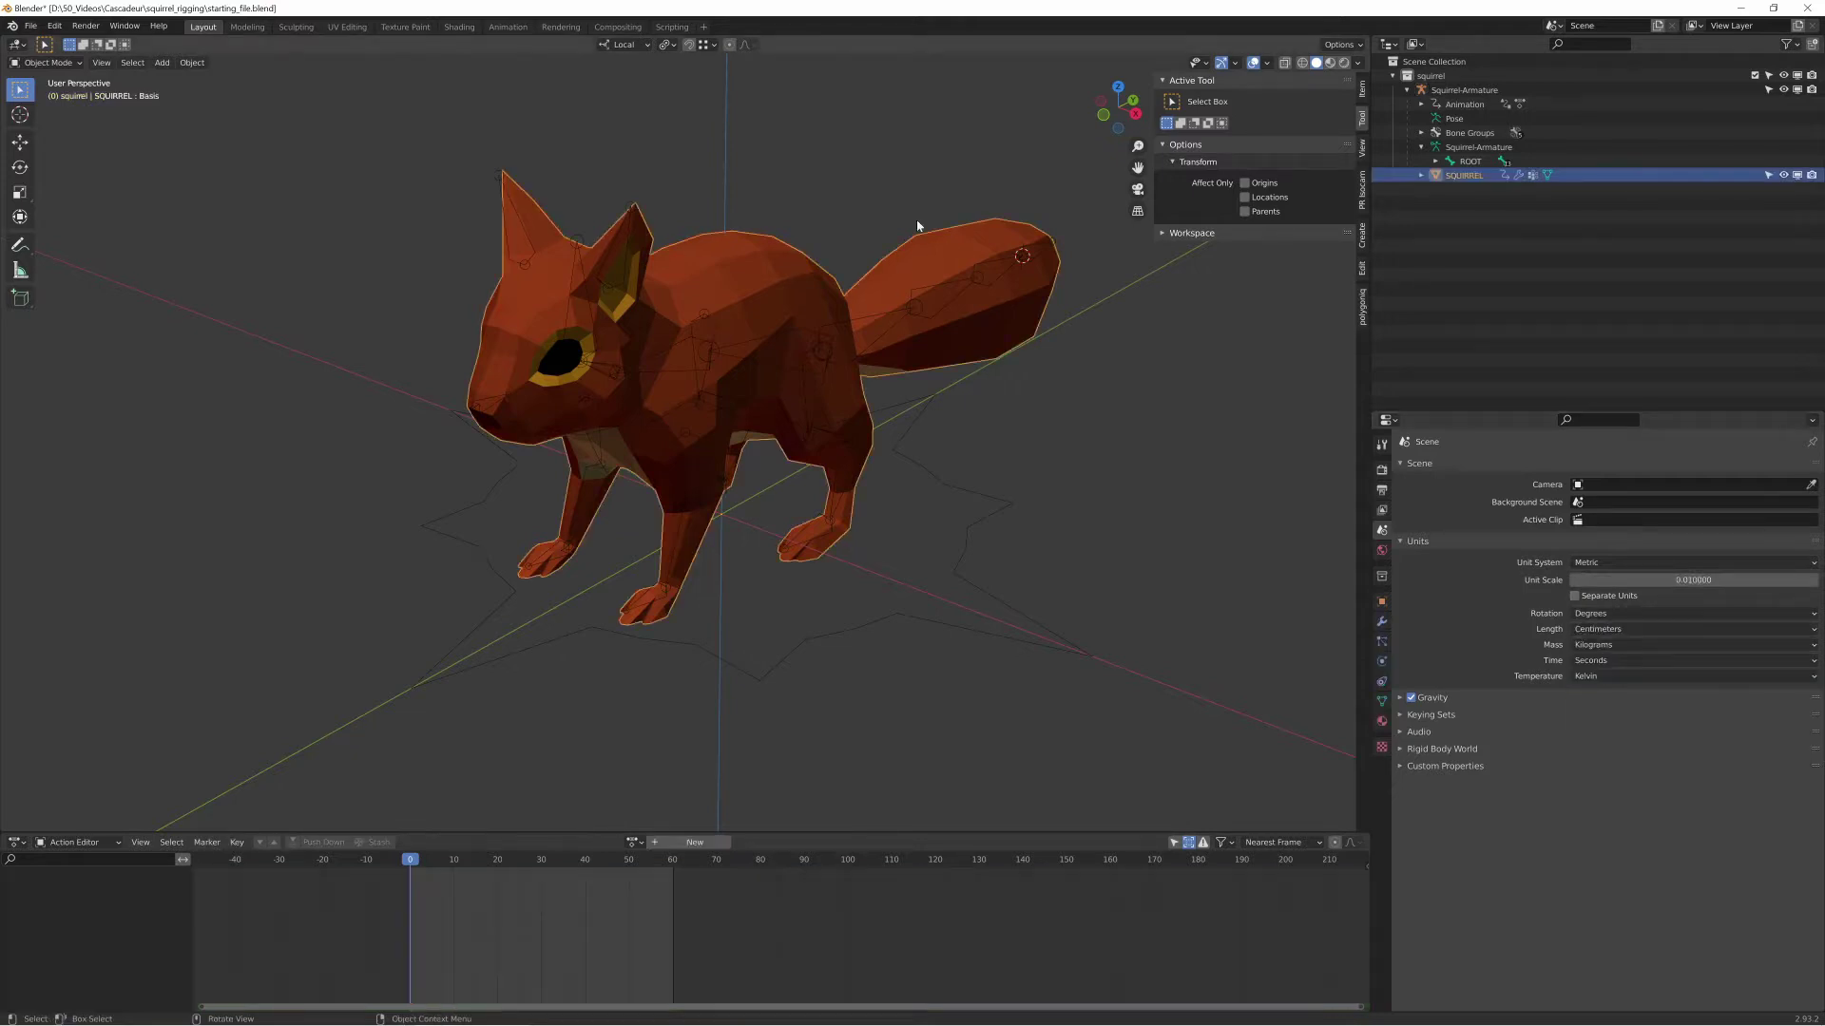
{"action": "left_click", "coordinate": [1364, 94]}
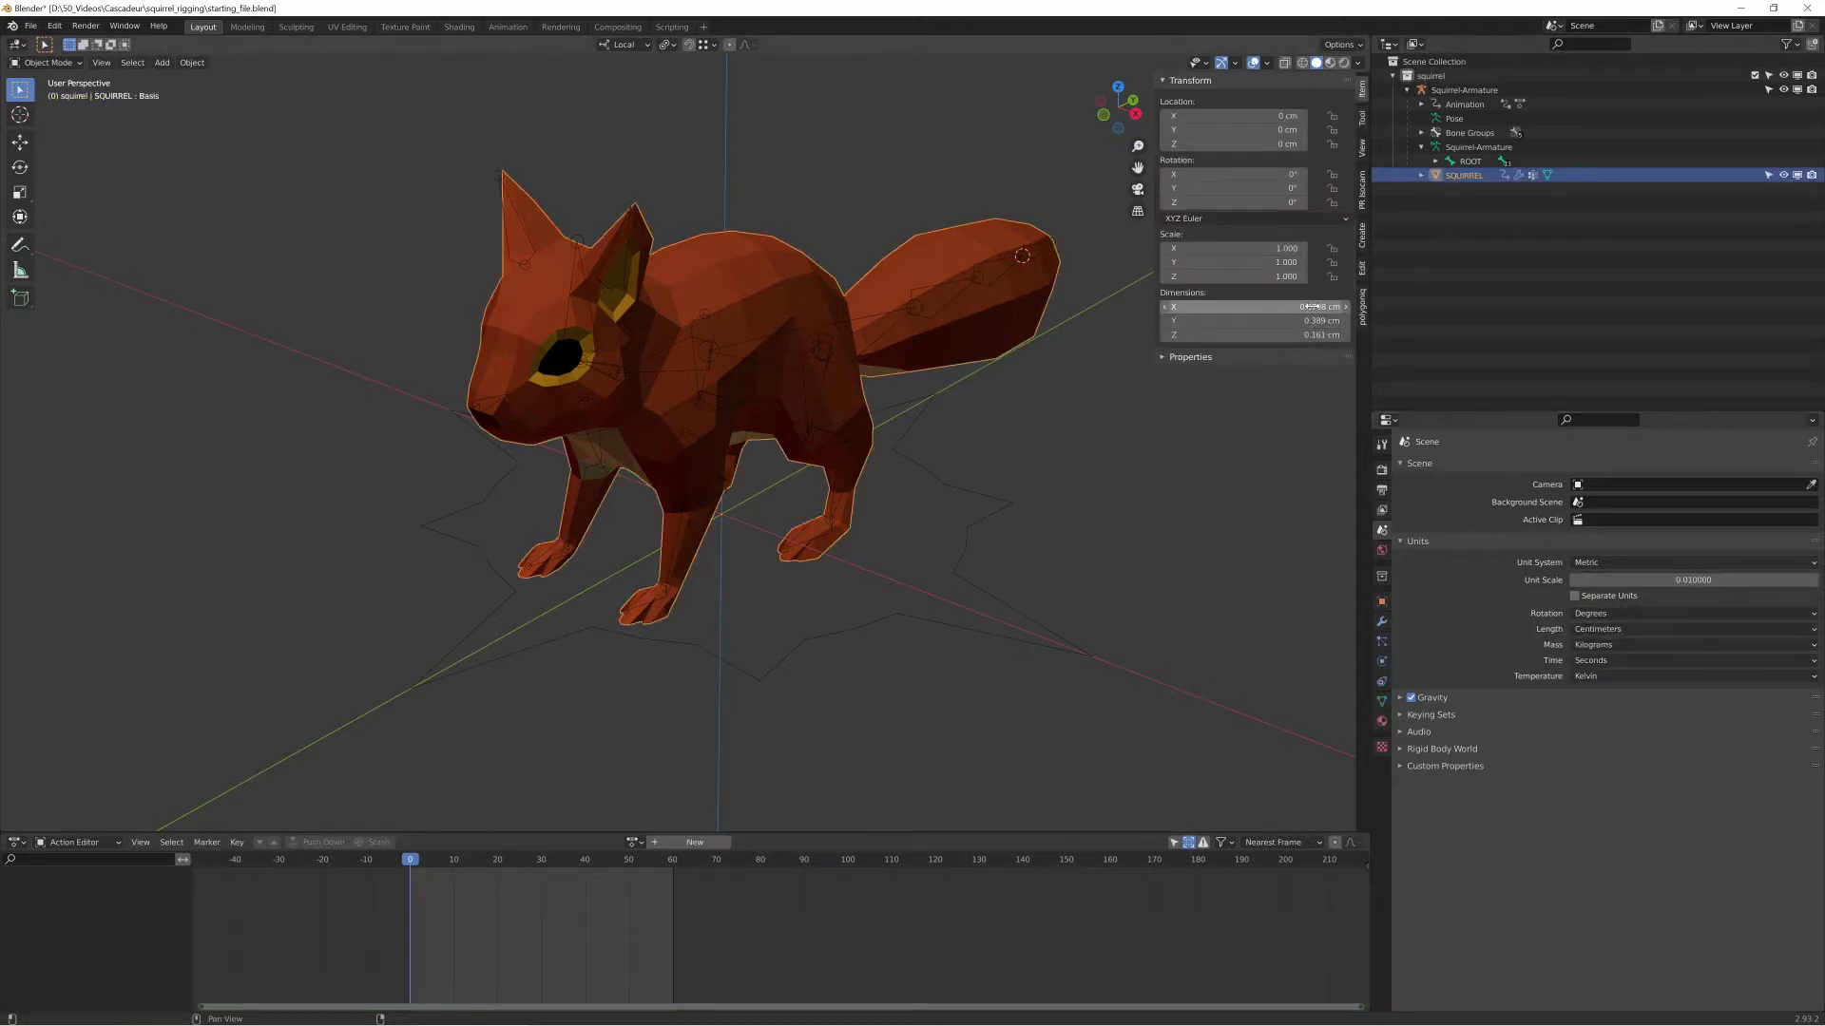
{"action": "left_click", "coordinate": [879, 628]}
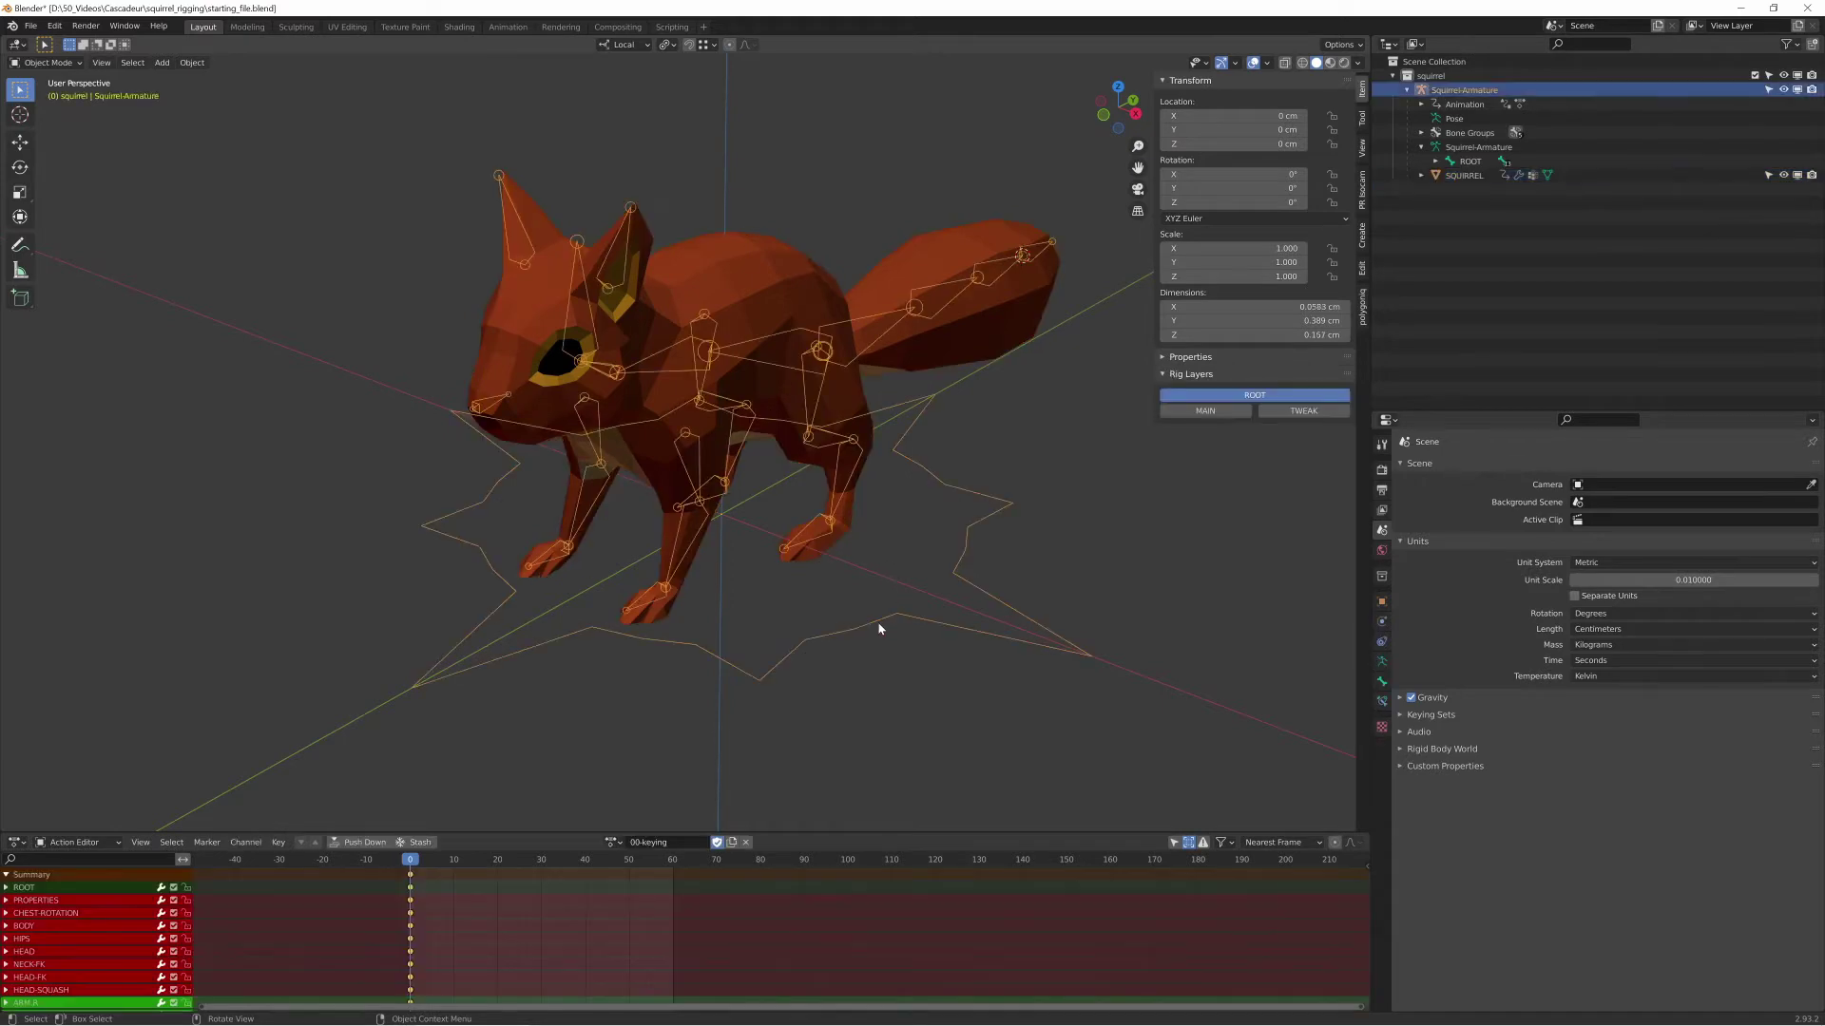
{"action": "type", "text": "s100"}
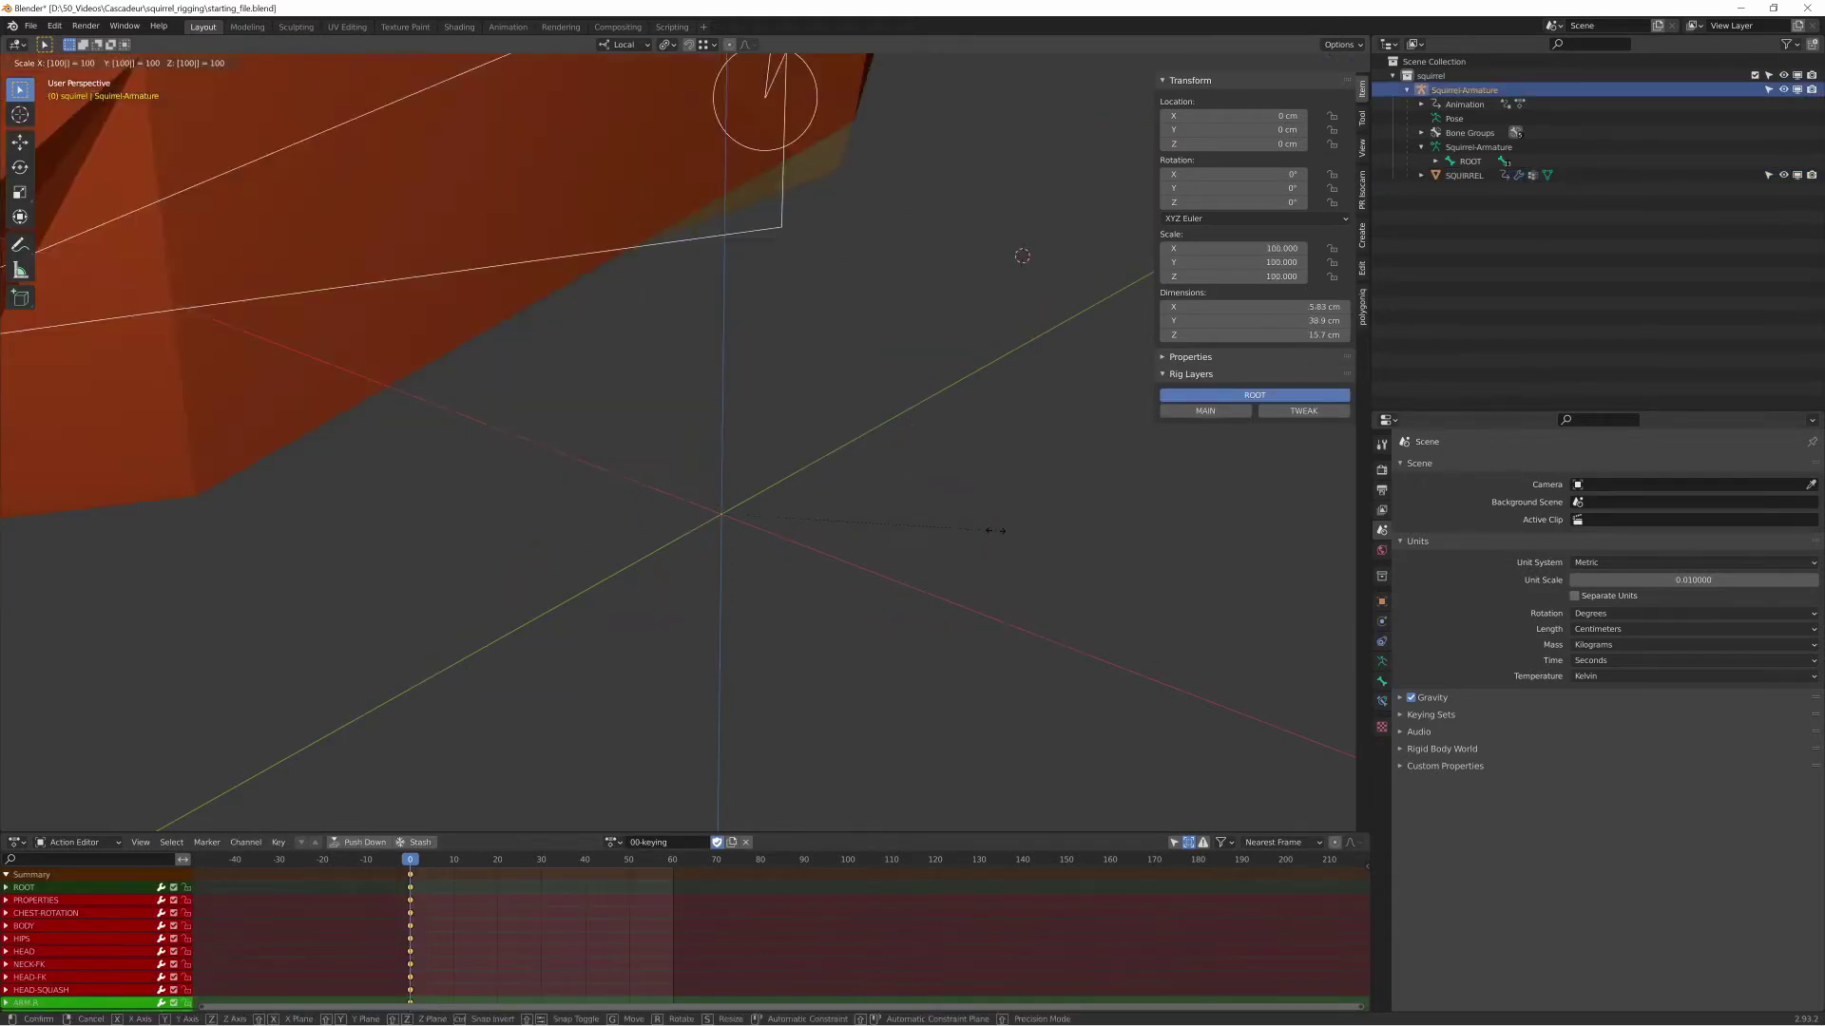
{"action": "key", "text": "Return"}
{"action": "key", "text": "KP_Decimal"}
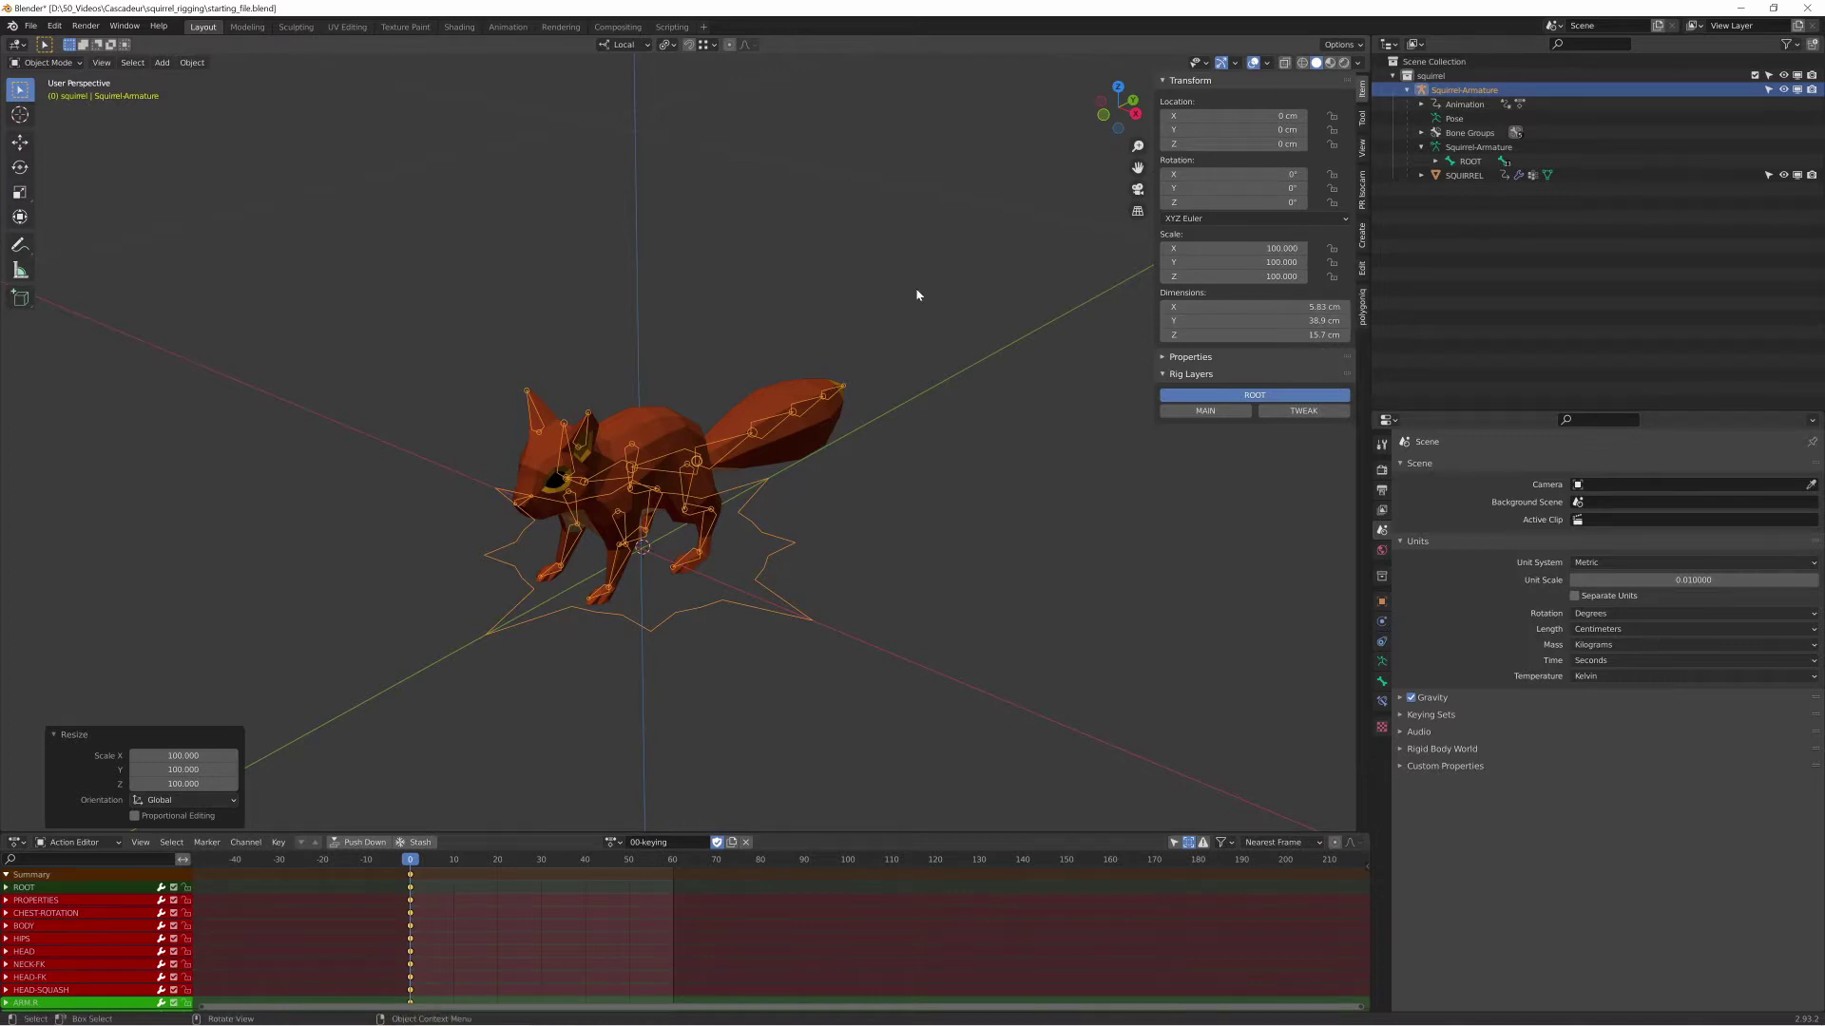
Apply the scale of the squirrel armature and of the SQUIRREL mesh
{"action": "key", "text": "ctrl+a"}
{"action": "left_click", "coordinate": [641, 596]}
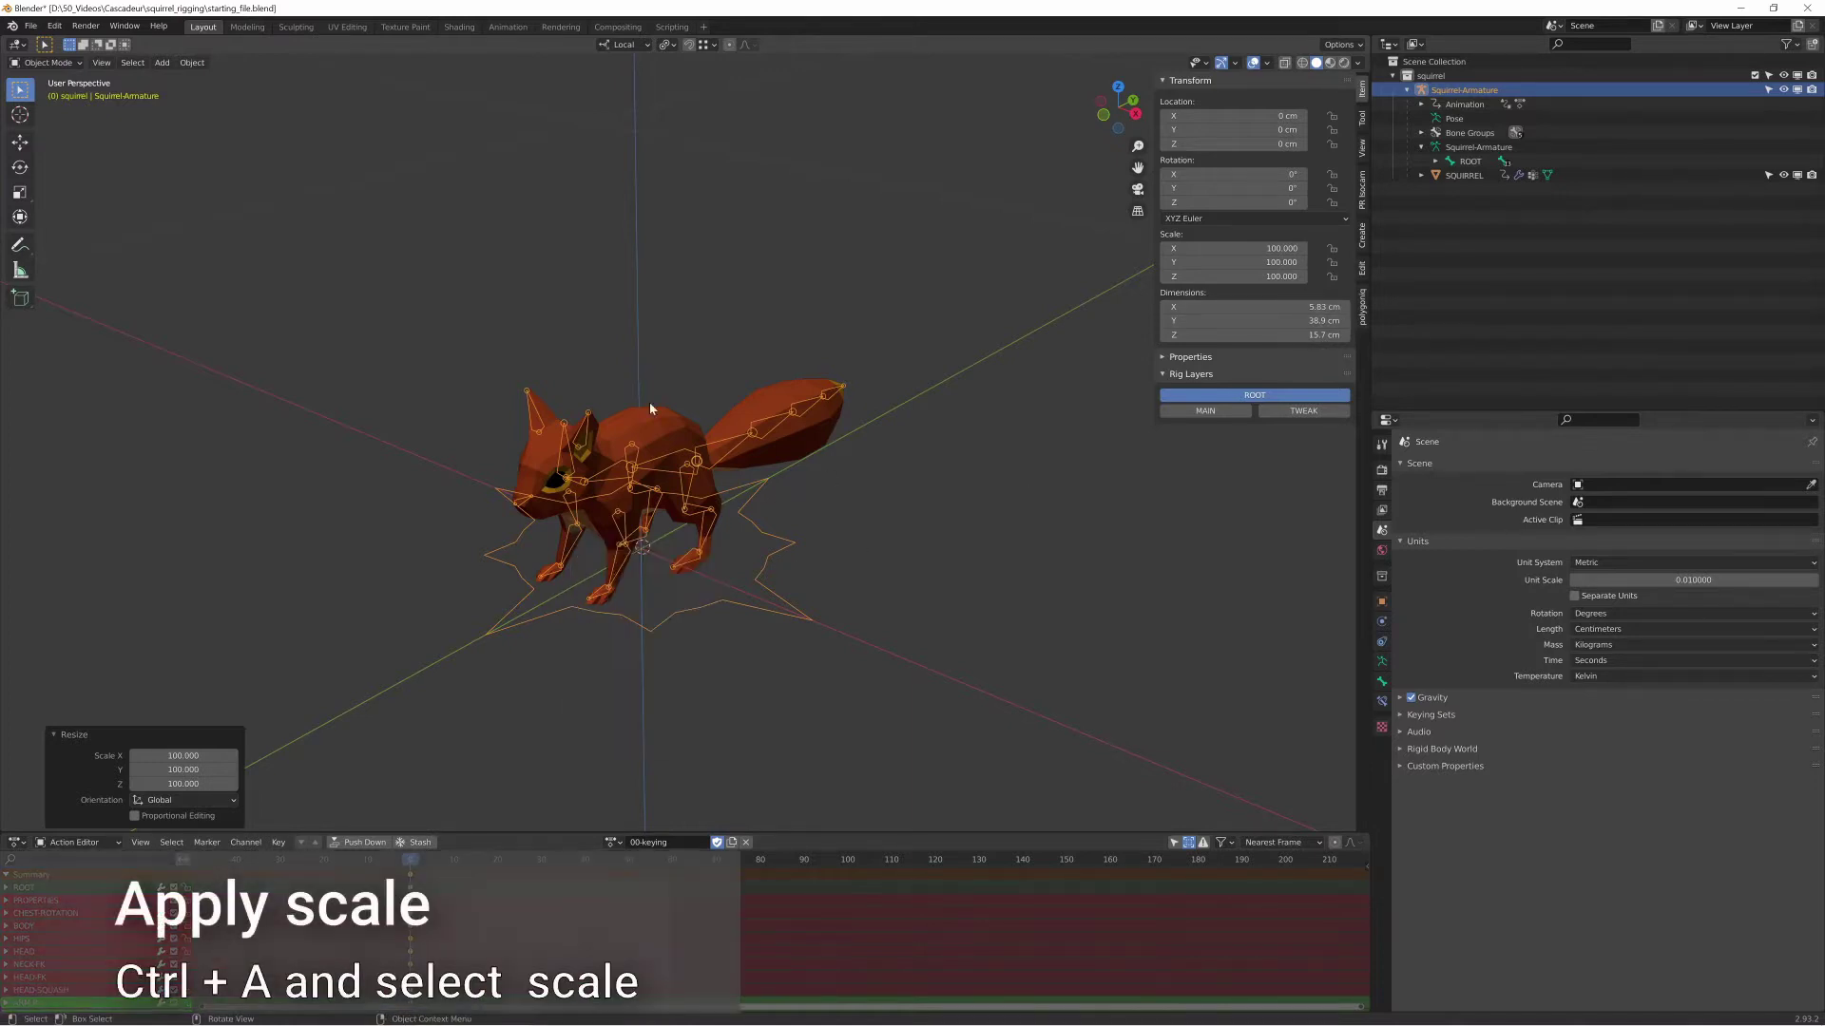
{"action": "left_click", "coordinate": [650, 426]}
{"action": "left_click", "coordinate": [670, 620]}
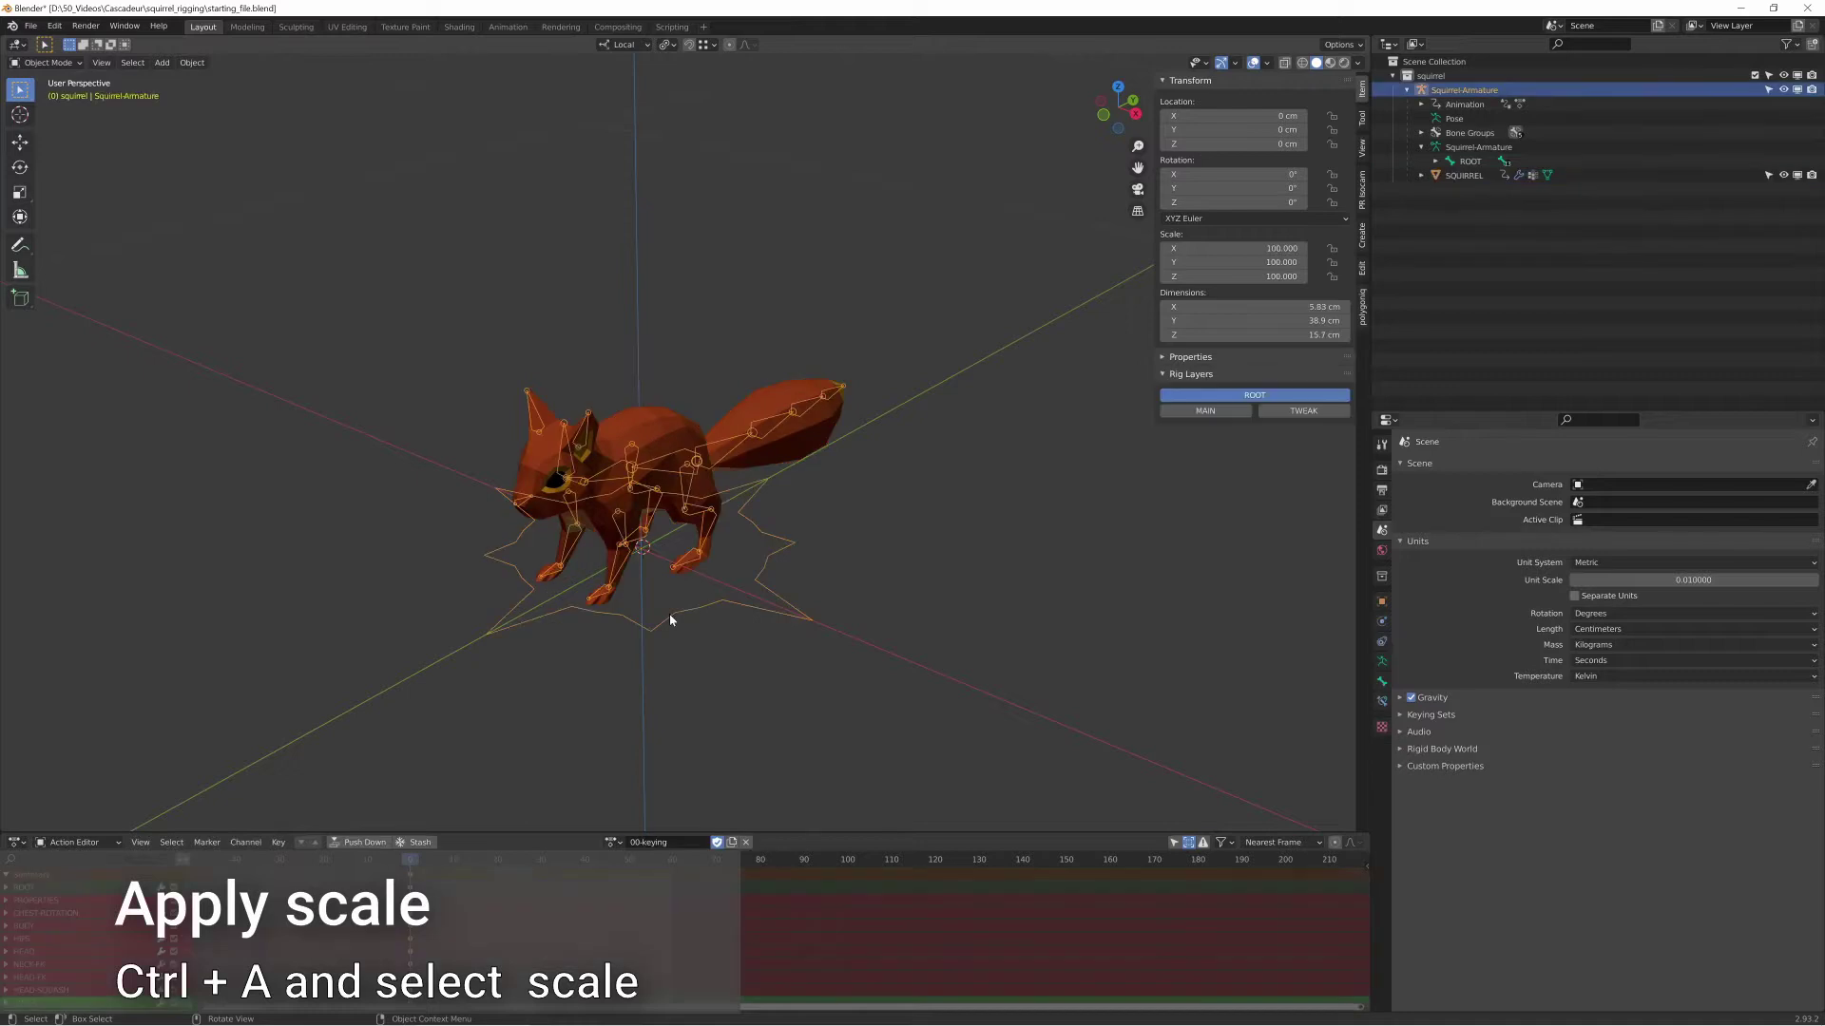
{"action": "key", "text": "ctrl+a"}
{"action": "left_click", "coordinate": [613, 650]}
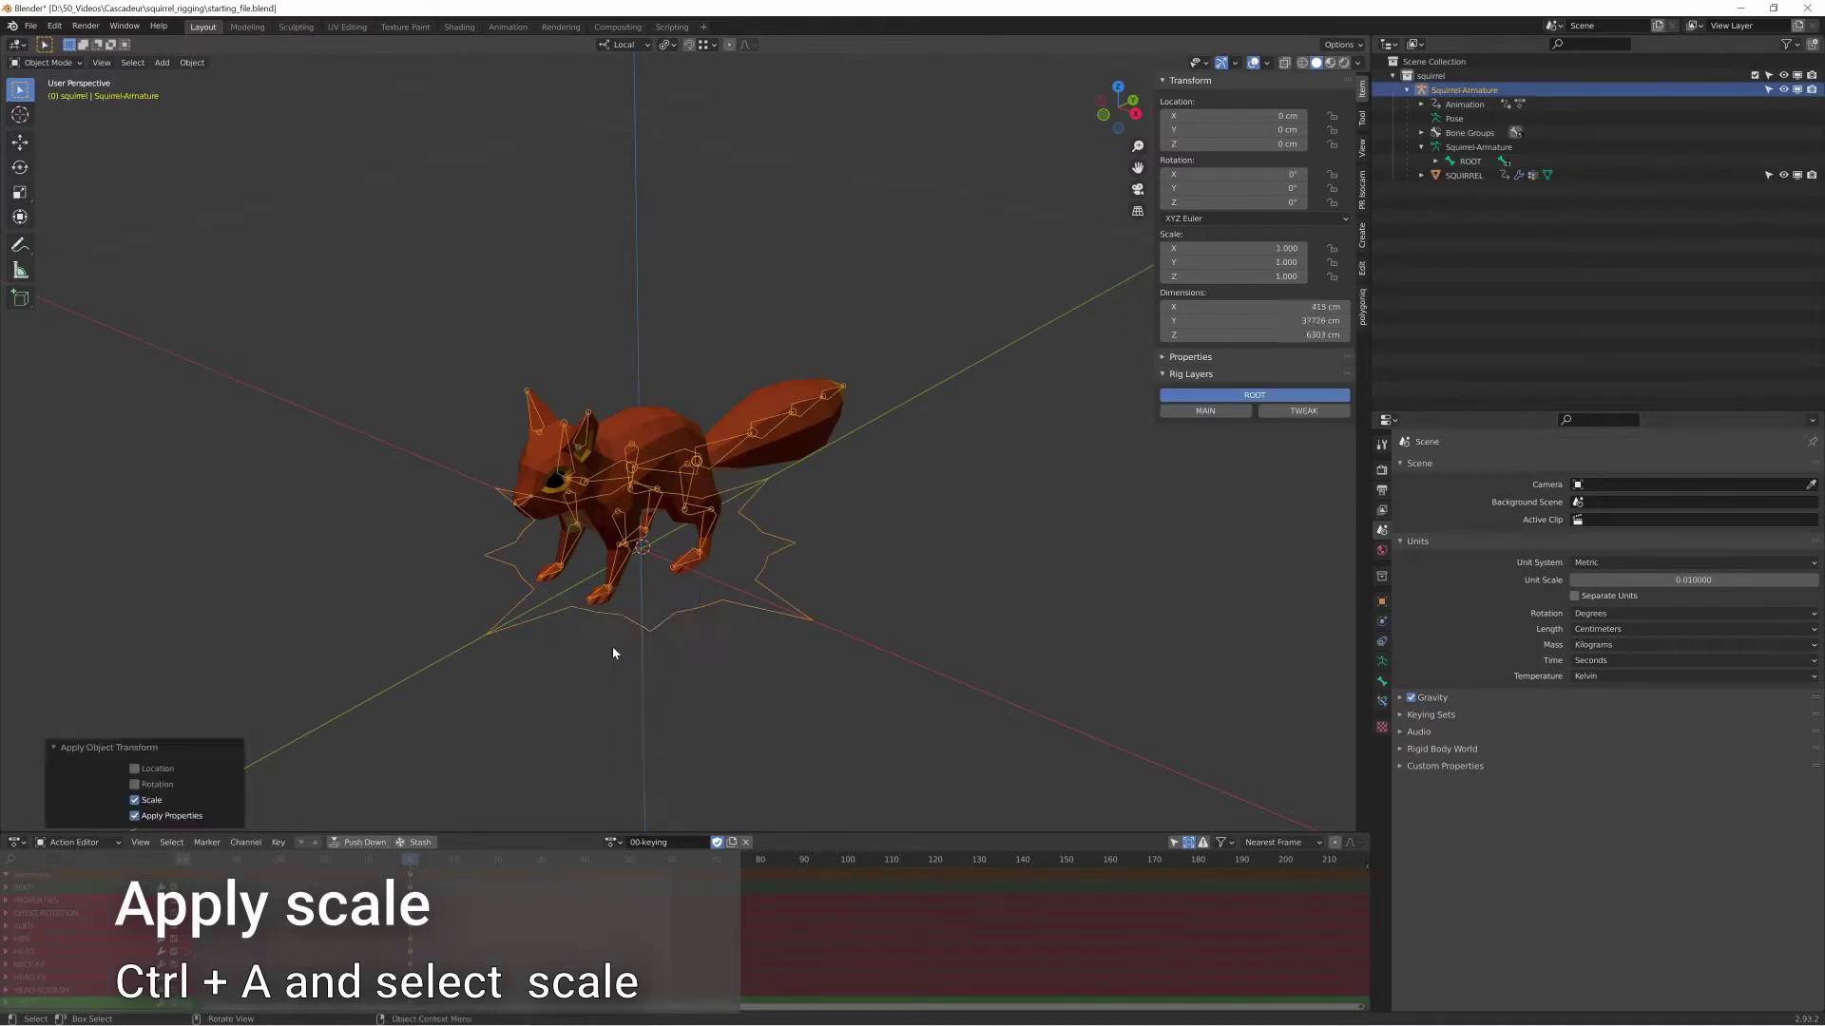
{"action": "left_click", "coordinate": [668, 439]}
{"action": "key", "text": "ctrl+a"}
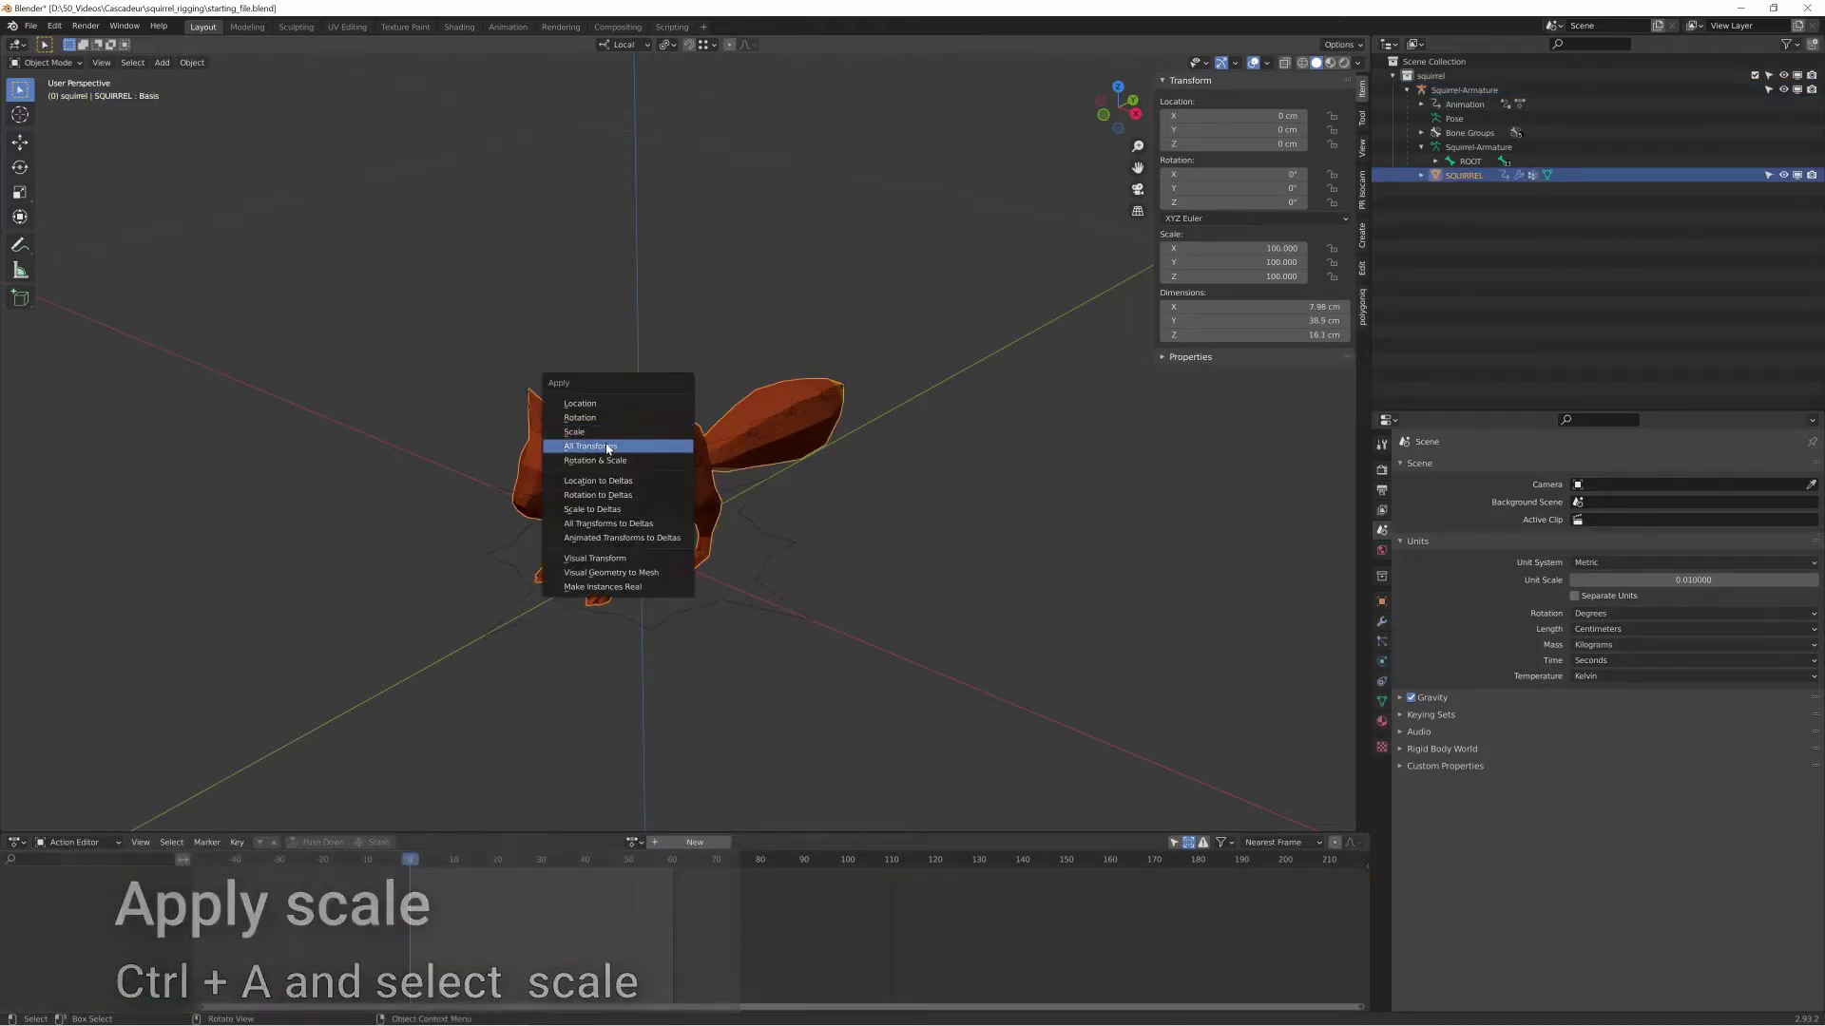
{"action": "left_click", "coordinate": [604, 441]}
Set up an FBX export of the mesh and armature limited to Selected Objects, with Apply Transform on and Bake Animation off
{"action": "left_click", "coordinate": [664, 463], "text": "shift"}
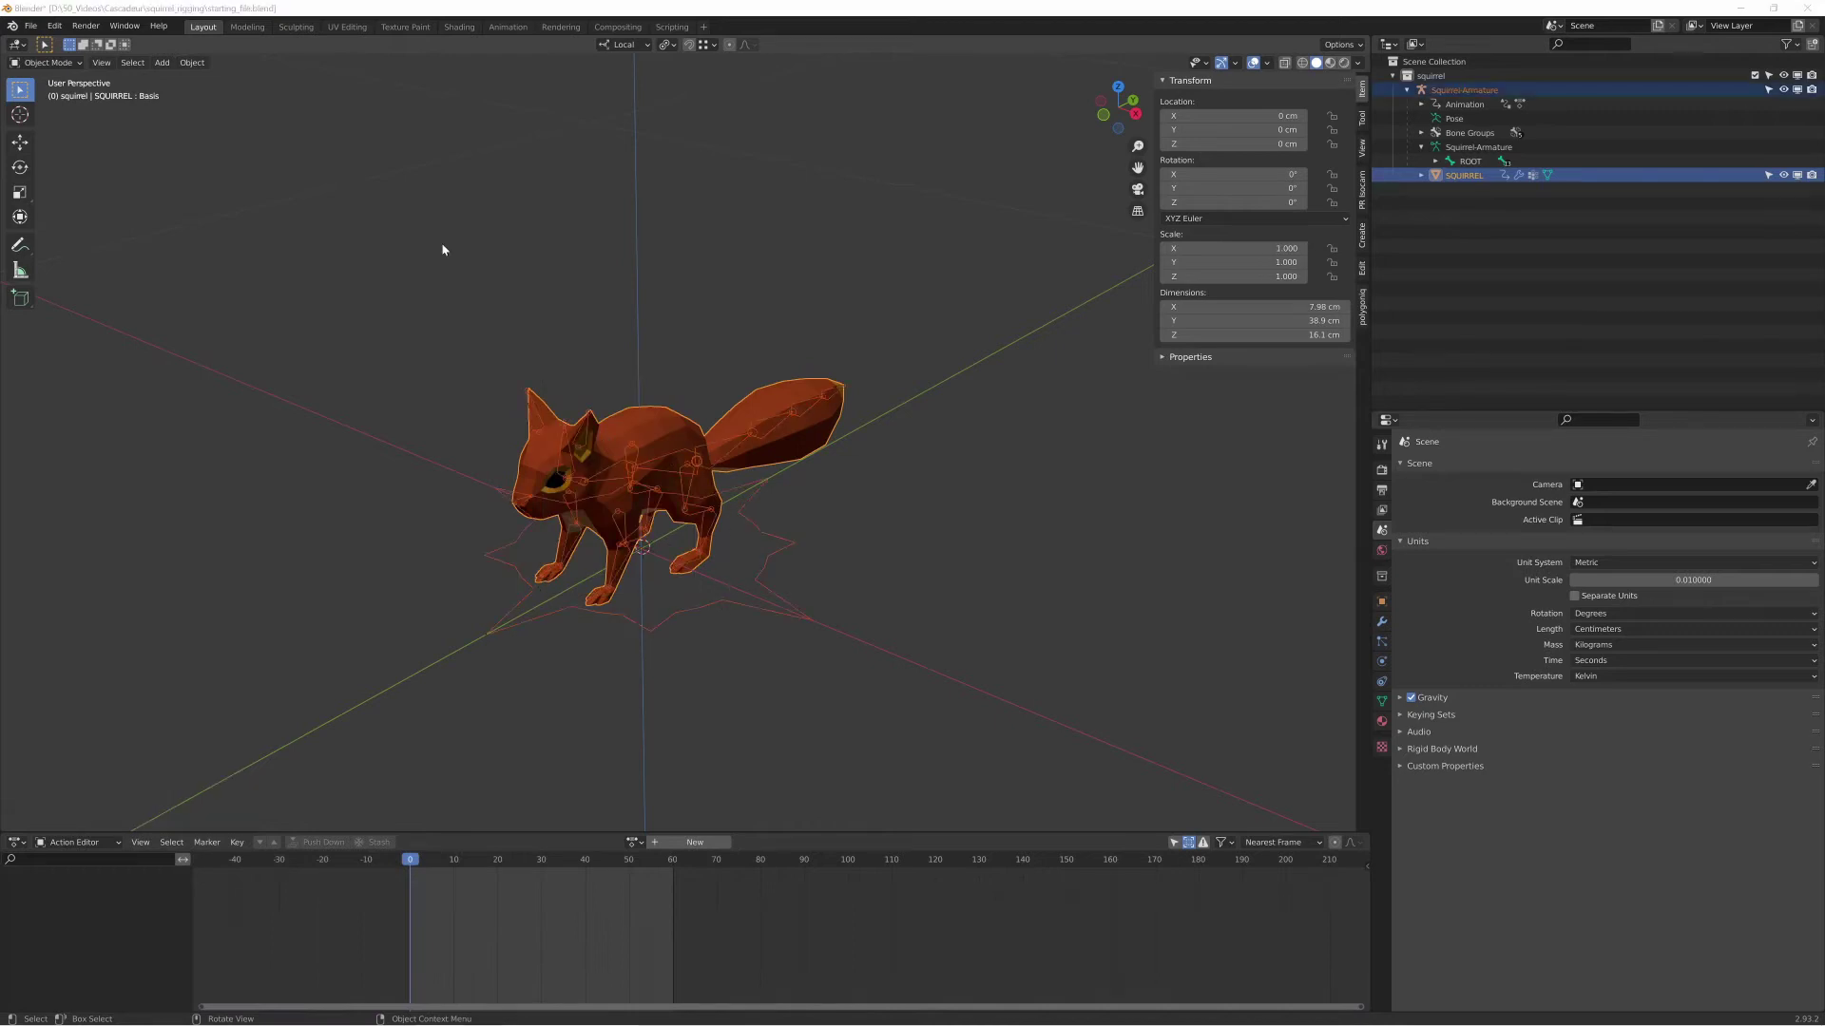
{"action": "left_click", "coordinate": [30, 26]}
{"action": "mouse_move", "coordinate": [76, 232]}
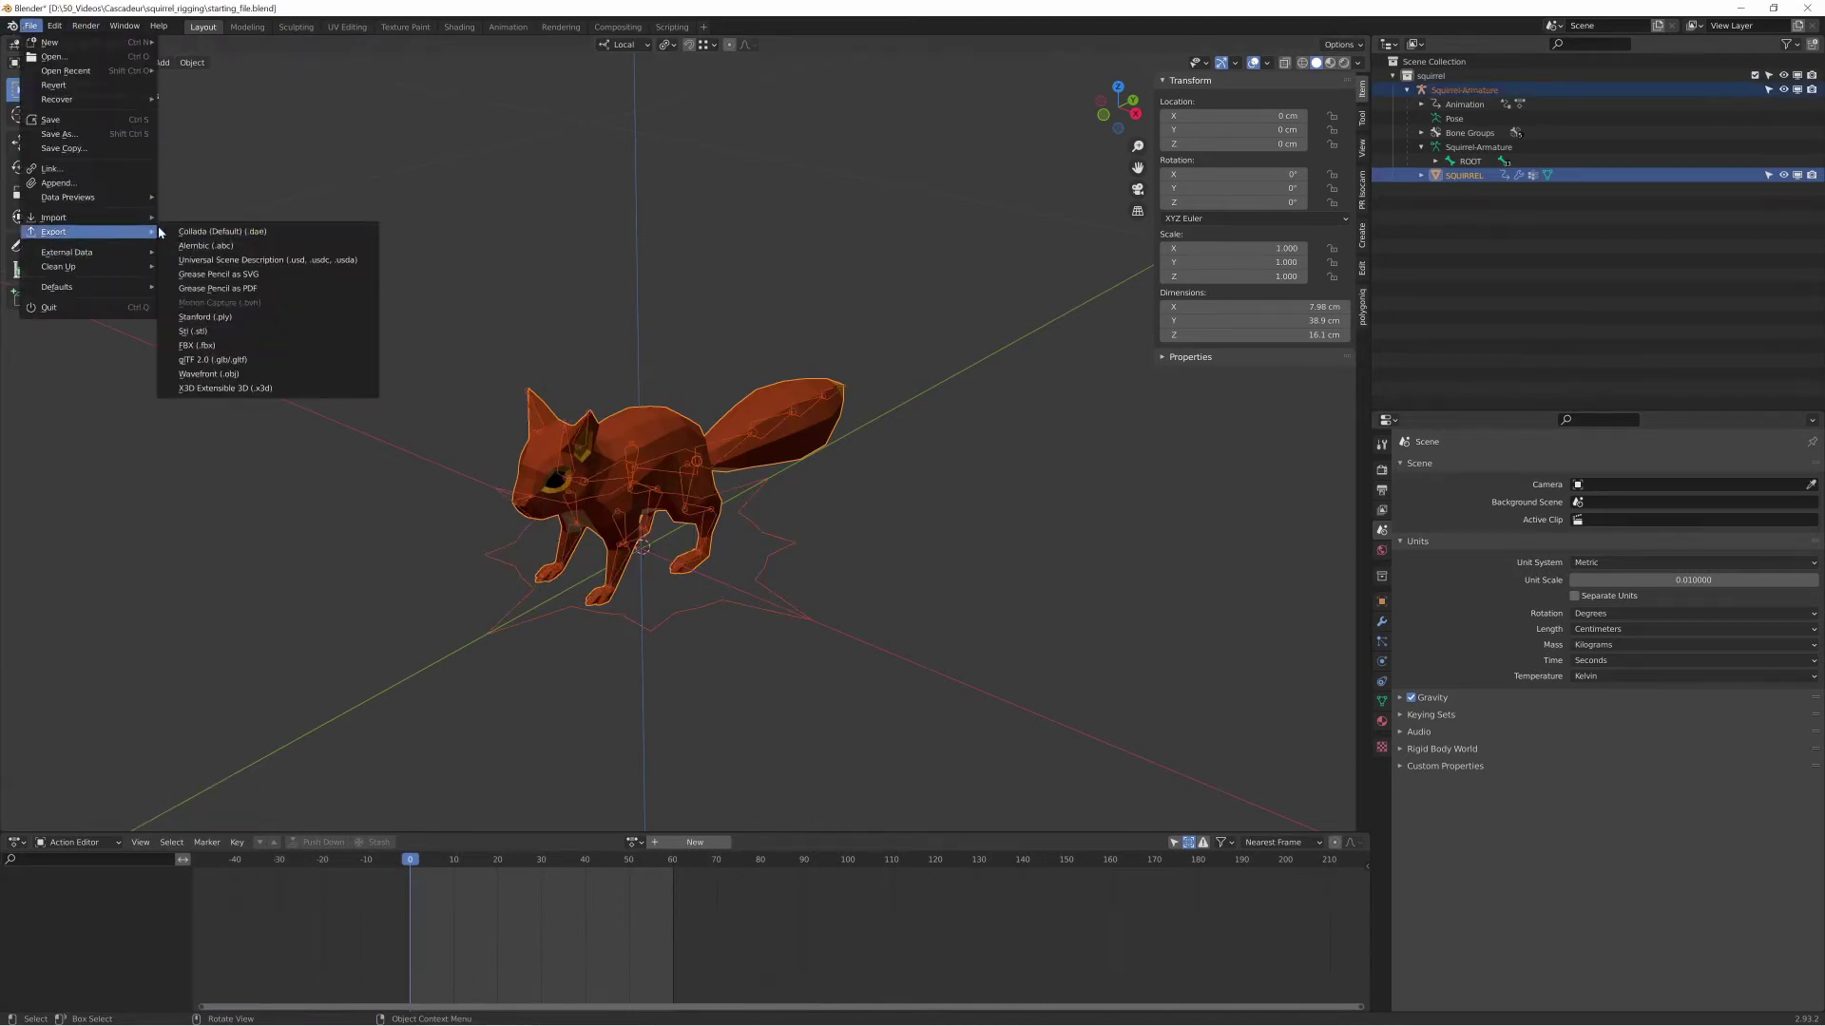
{"action": "left_click", "coordinate": [228, 345]}
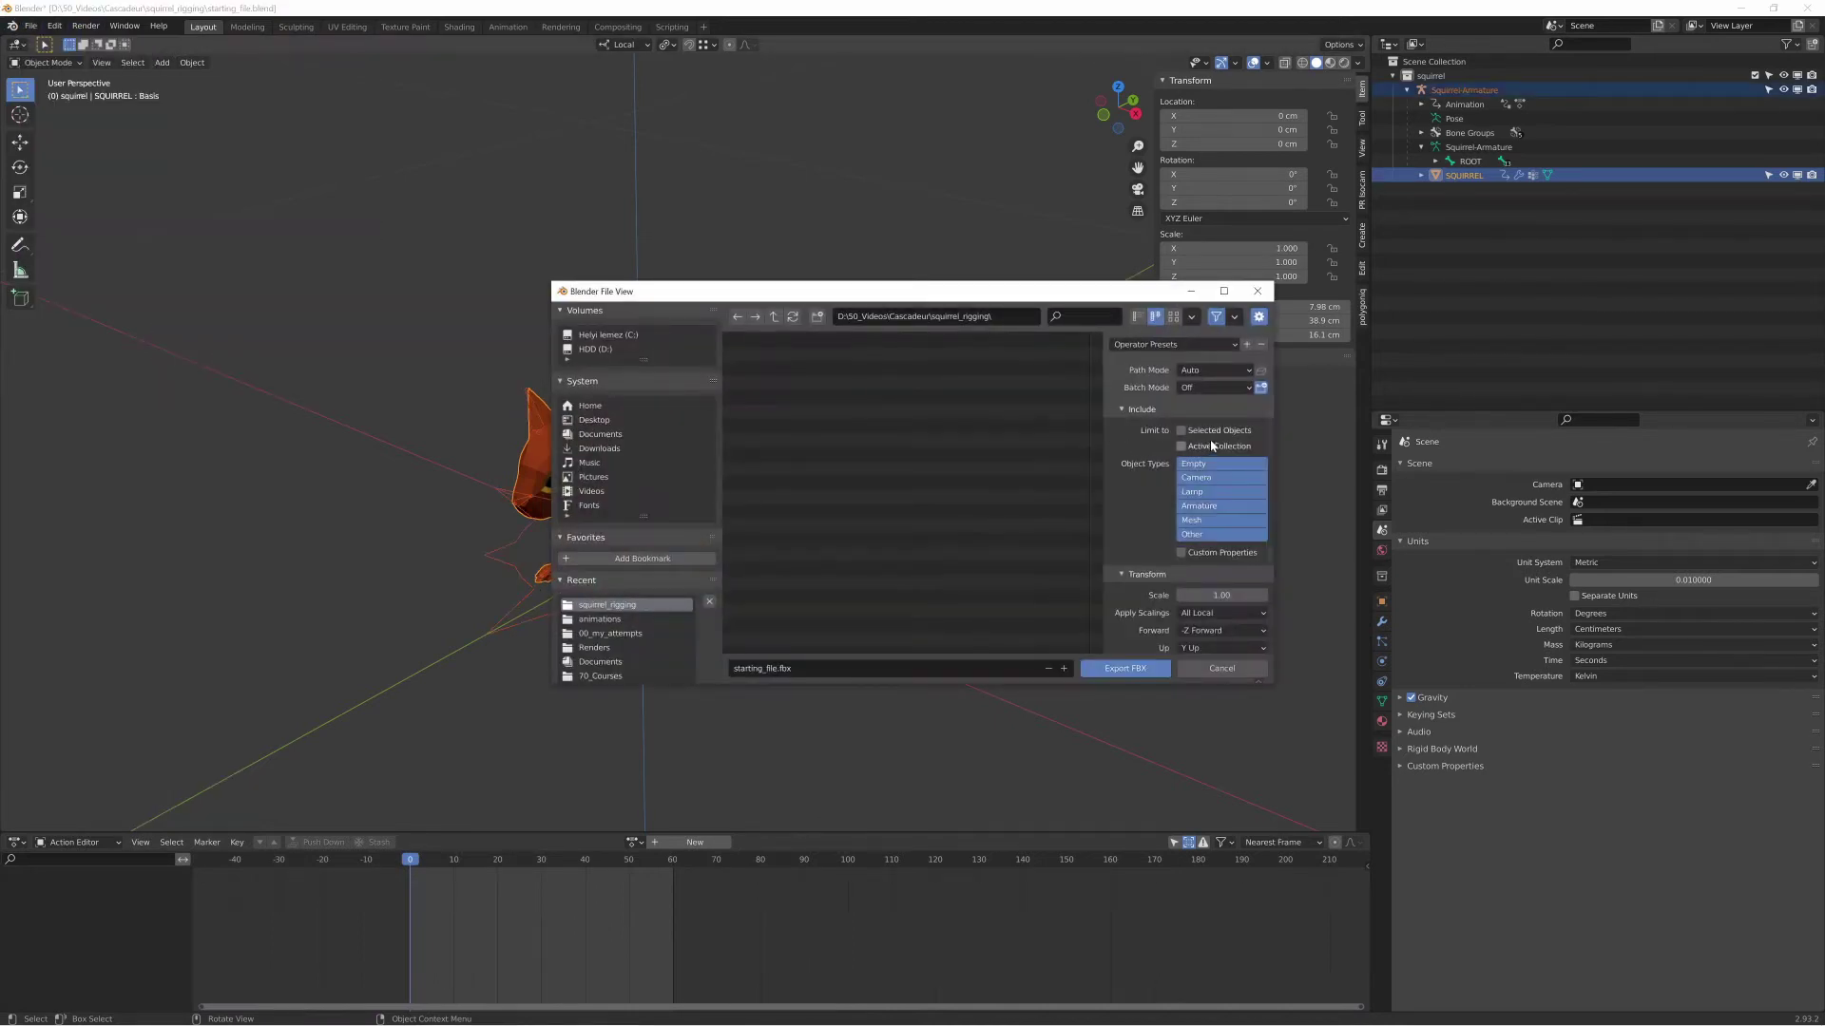
{"action": "scroll", "coordinate": [1209, 526], "scroll_direction": "down", "scroll_amount": 4}
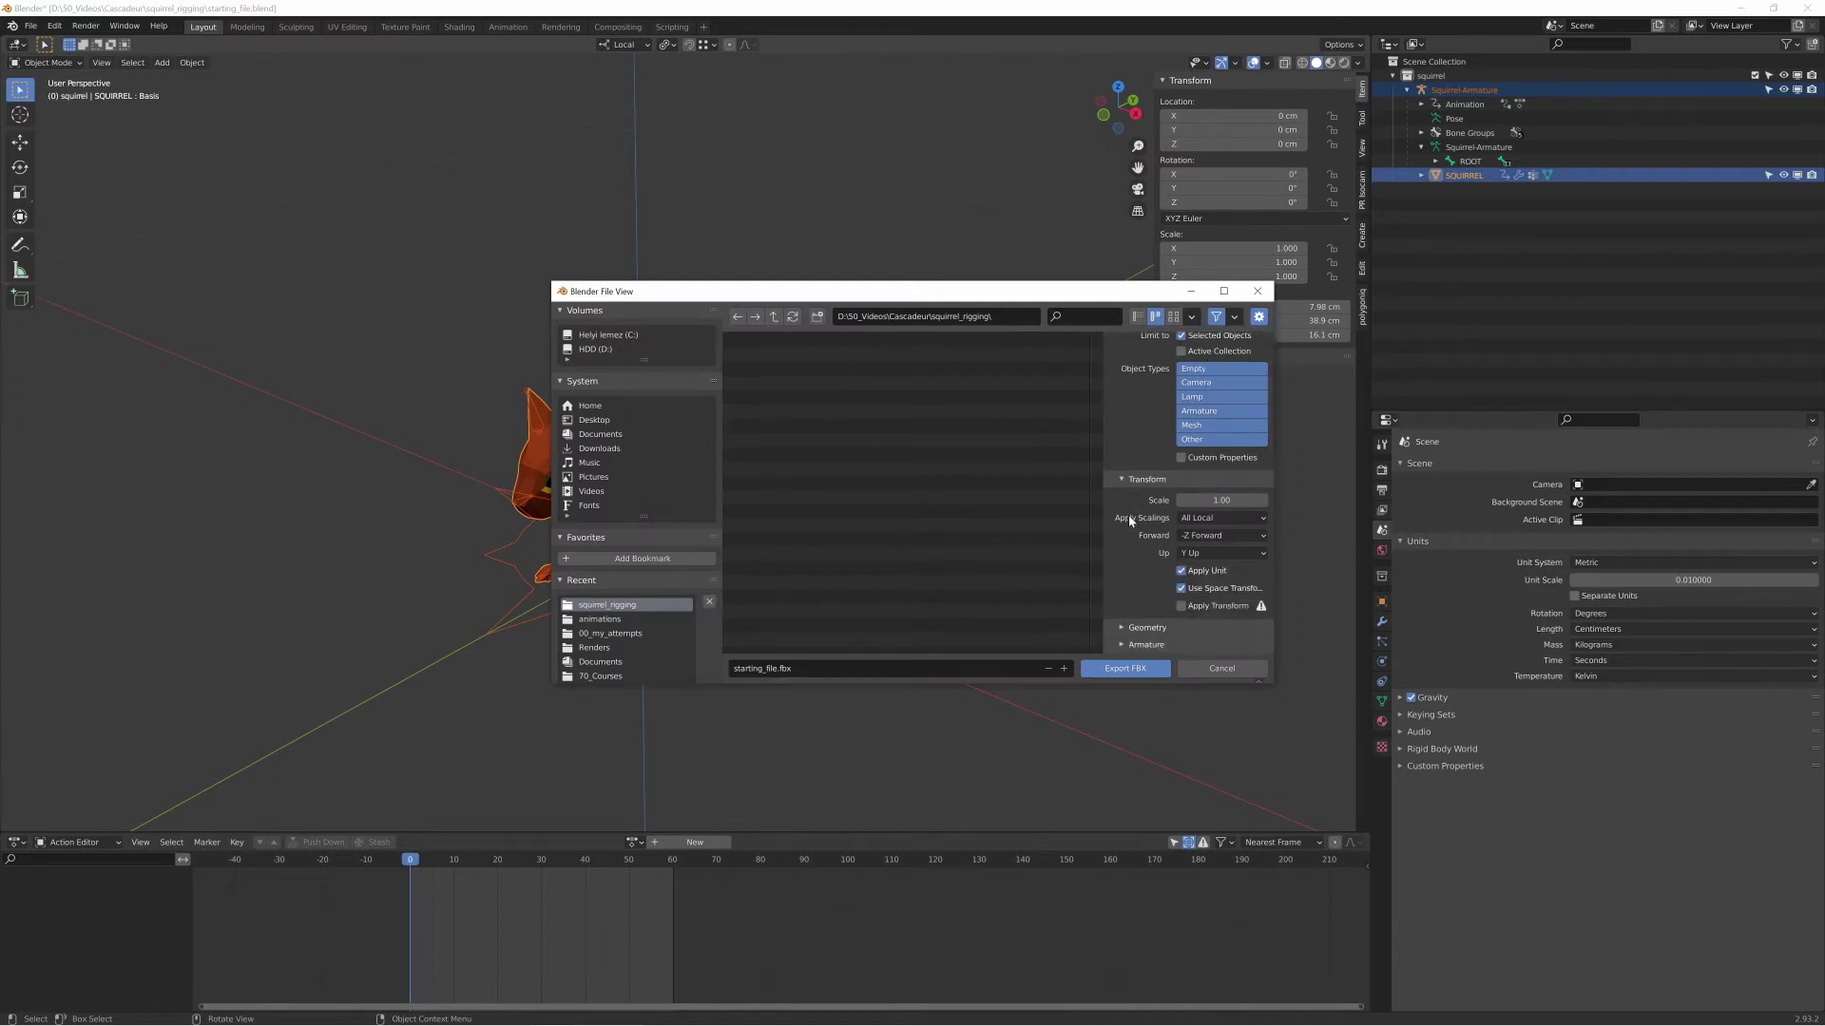
{"action": "scroll", "coordinate": [1188, 615], "scroll_direction": "down", "scroll_amount": 1}
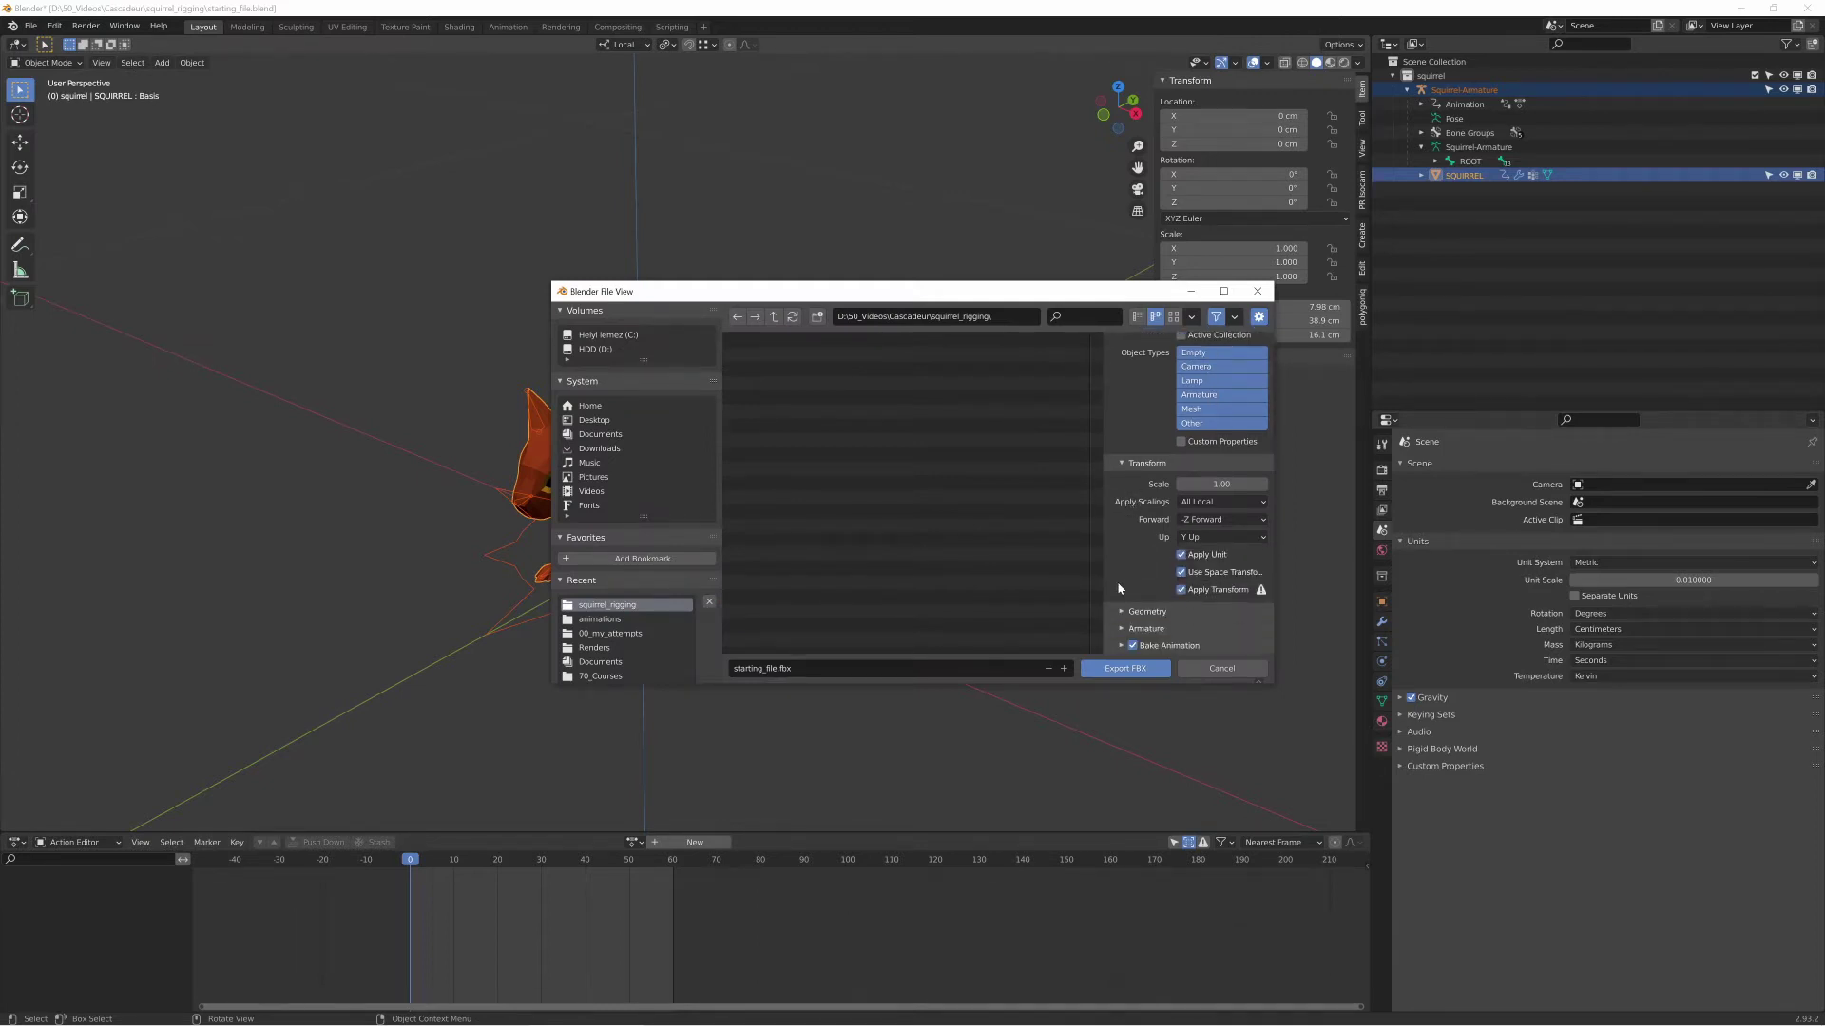
{"action": "scroll", "coordinate": [1119, 570], "scroll_direction": "down", "scroll_amount": 4}
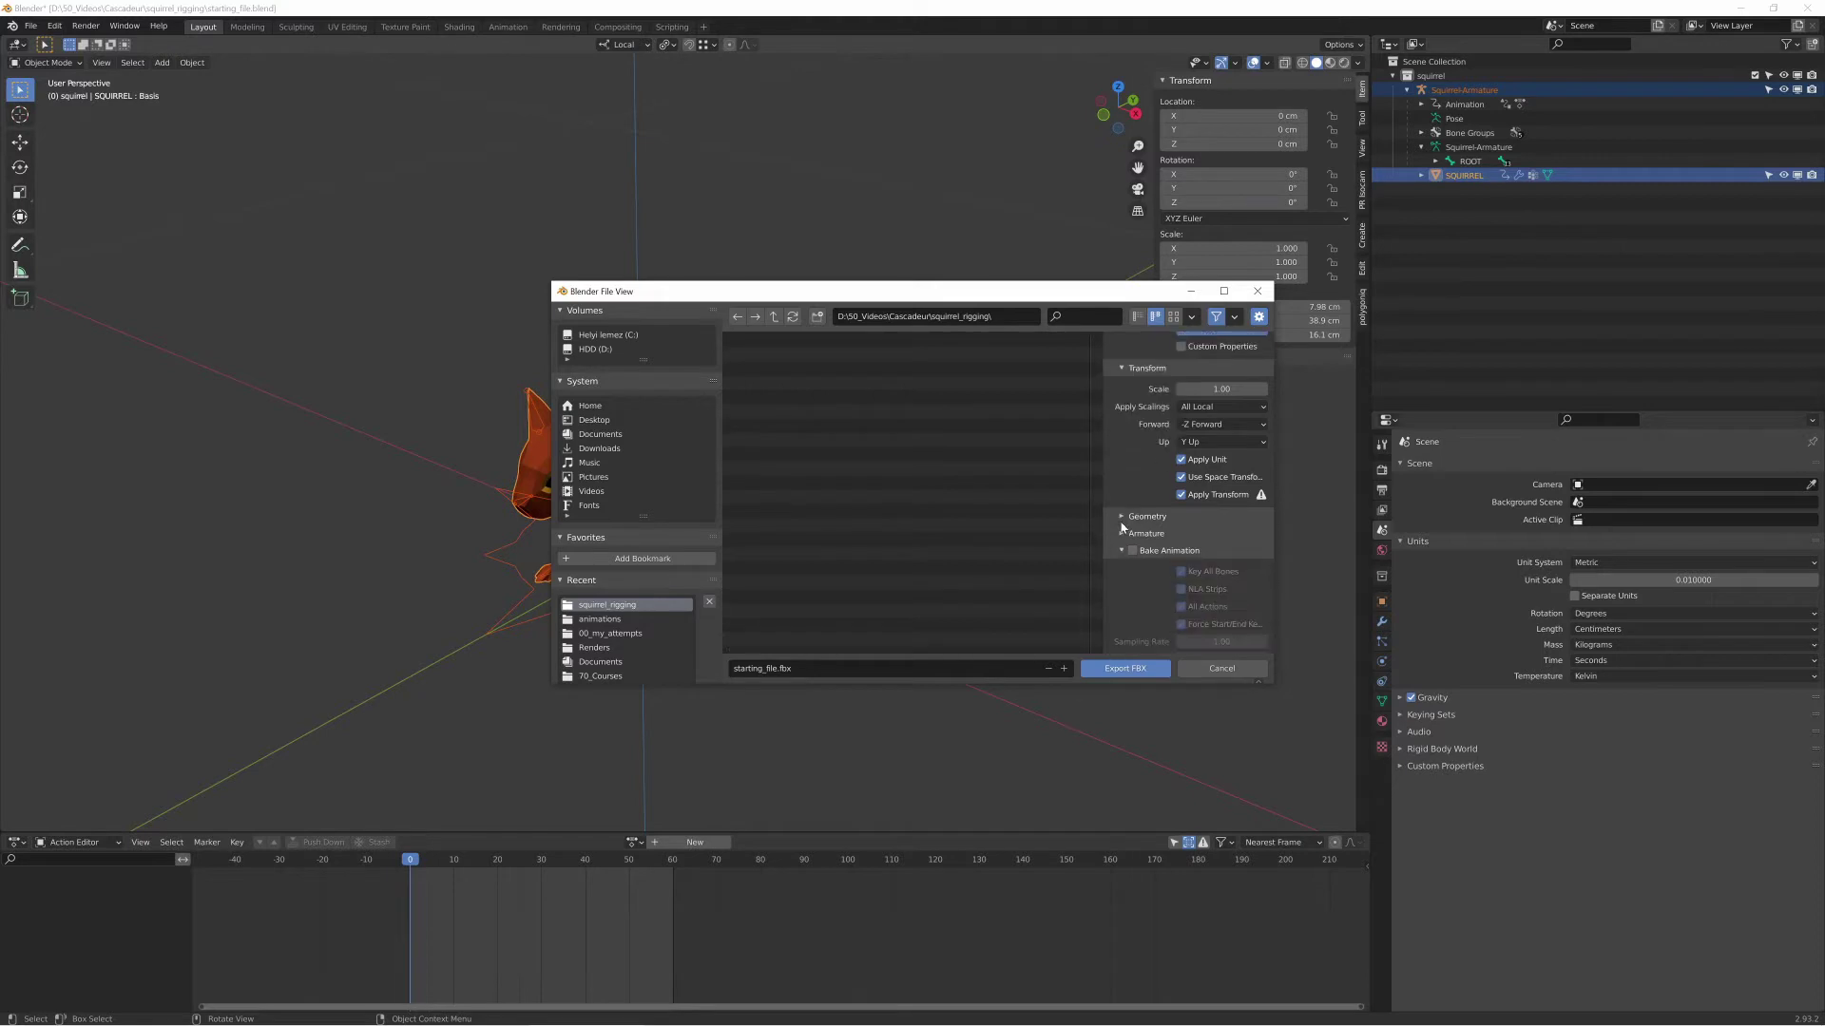
{"action": "left_click", "coordinate": [1120, 533]}
{"action": "scroll", "coordinate": [1216, 559], "scroll_direction": "down", "scroll_amount": 2}
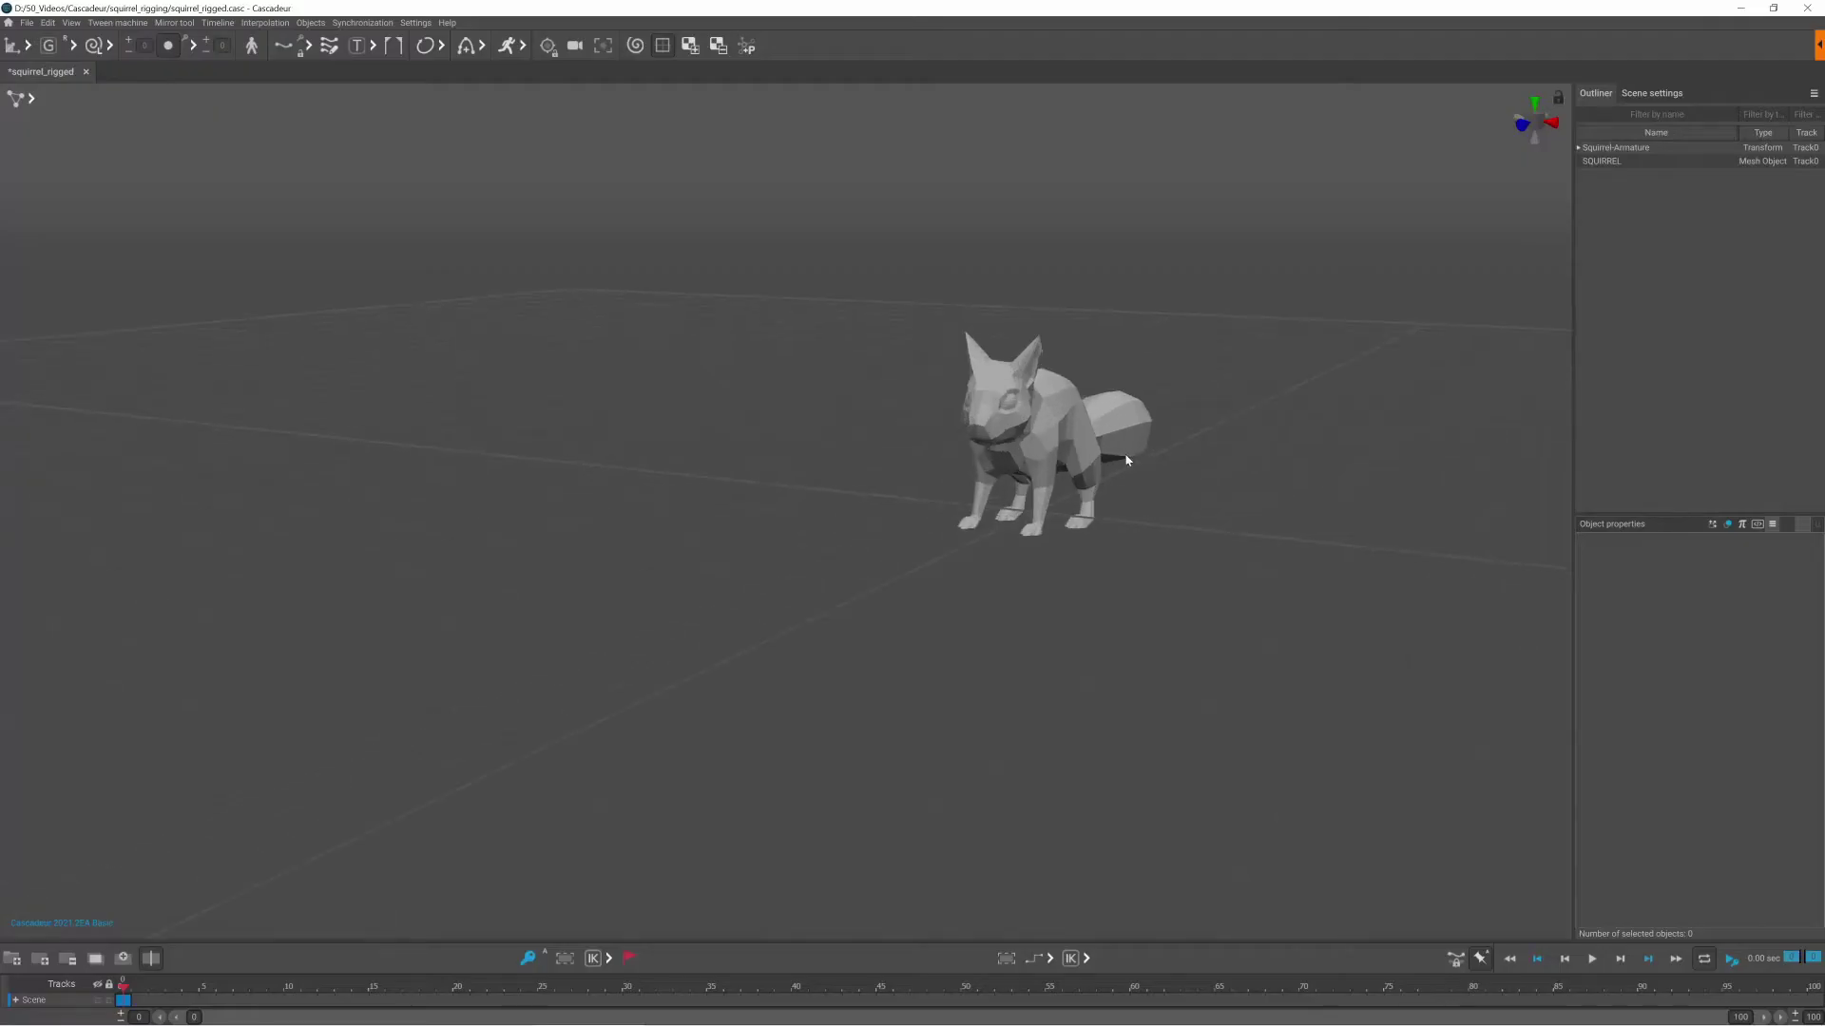
Switch to Cascadeur and open the Rigging tool for the squirrel_rigged scene
{"action": "left_click_drag", "start_coordinate": [1008, 518], "coordinate": [914, 518], "text": "alt"}
{"action": "left_click", "coordinate": [310, 23]}
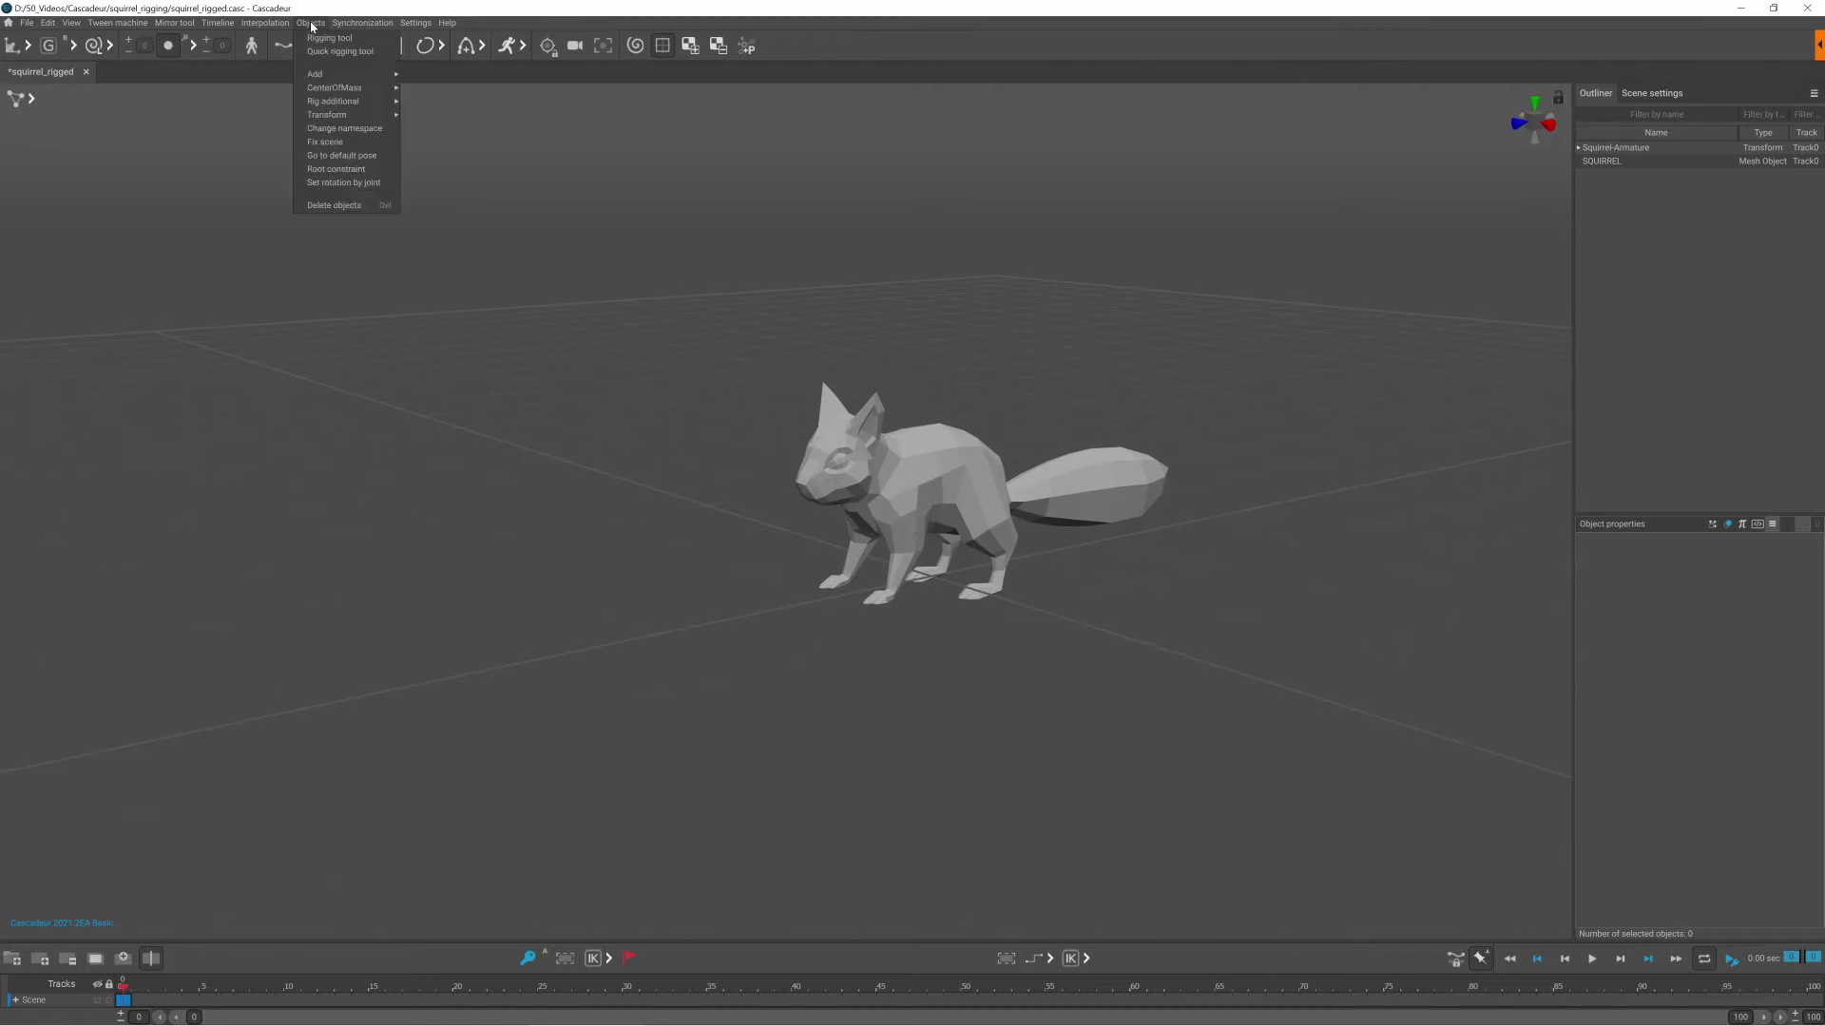
{"action": "left_click", "coordinate": [324, 38]}
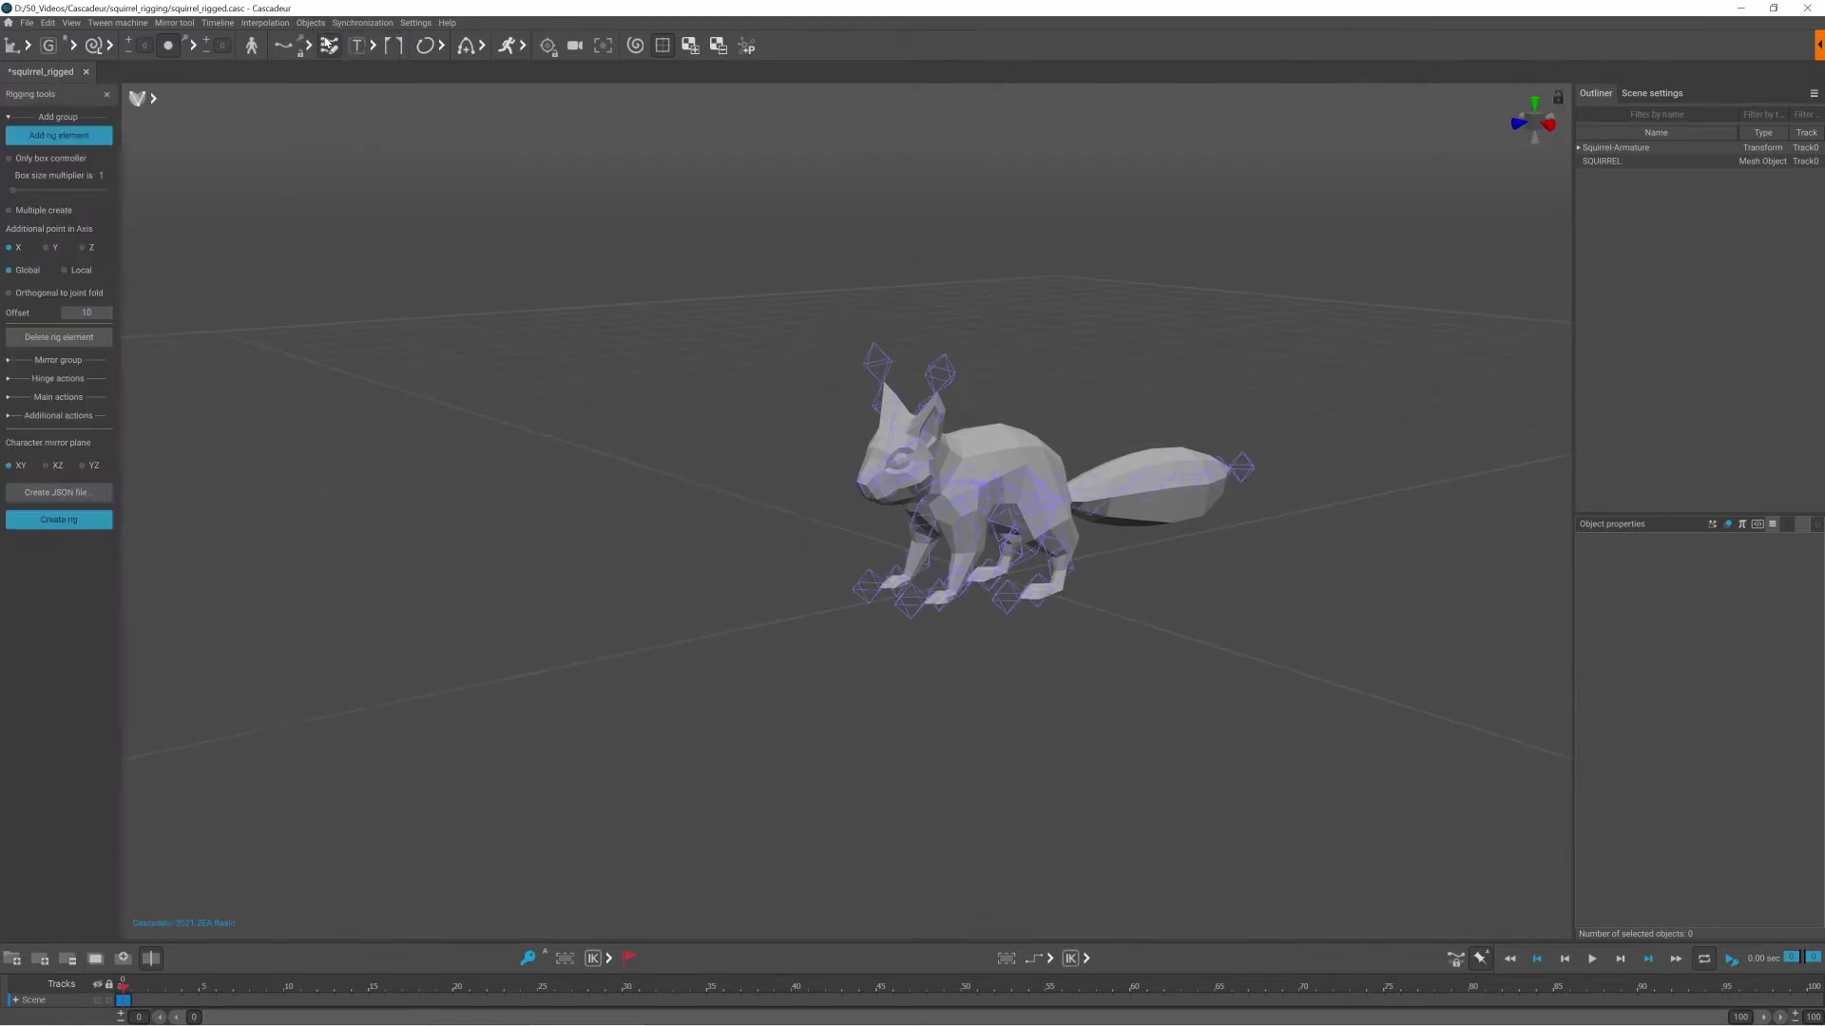
Select the end joint of the left ear and look up the JointLeafSize visualizer setting by searching for "lea"
{"action": "left_click", "coordinate": [950, 370]}
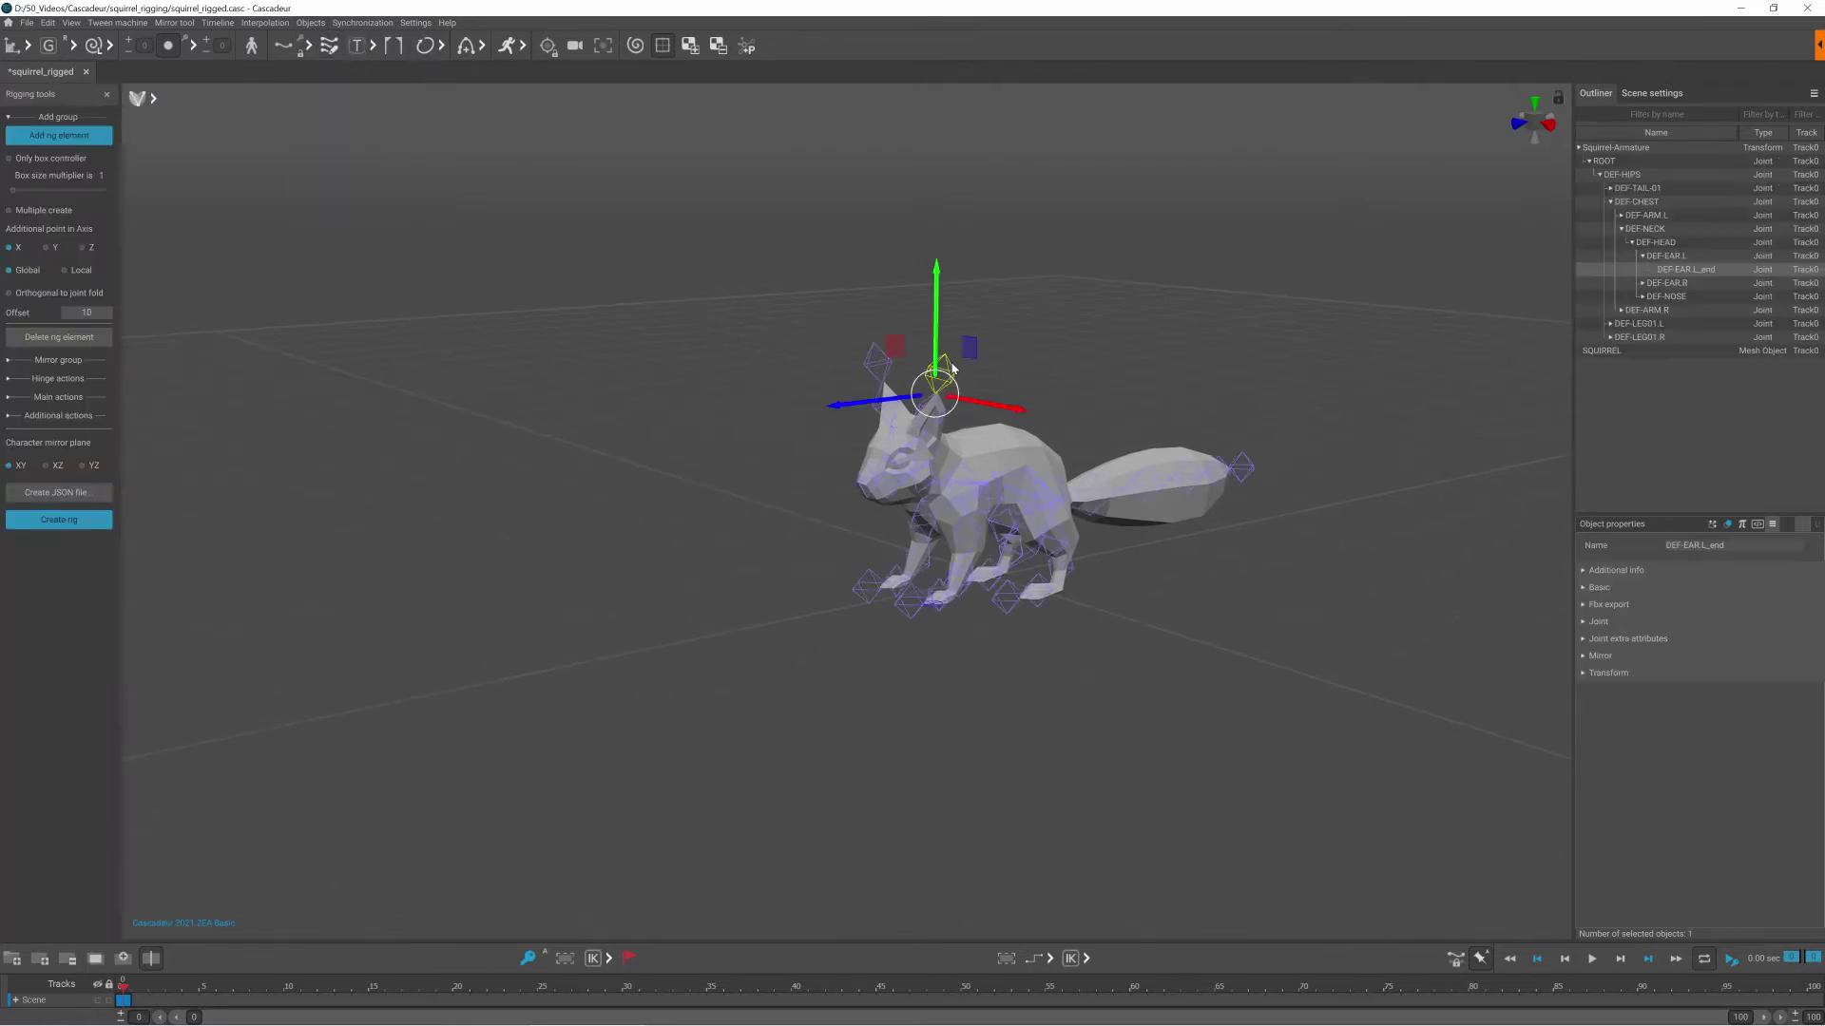
{"action": "left_click", "coordinate": [415, 23]}
{"action": "left_click", "coordinate": [499, 37]}
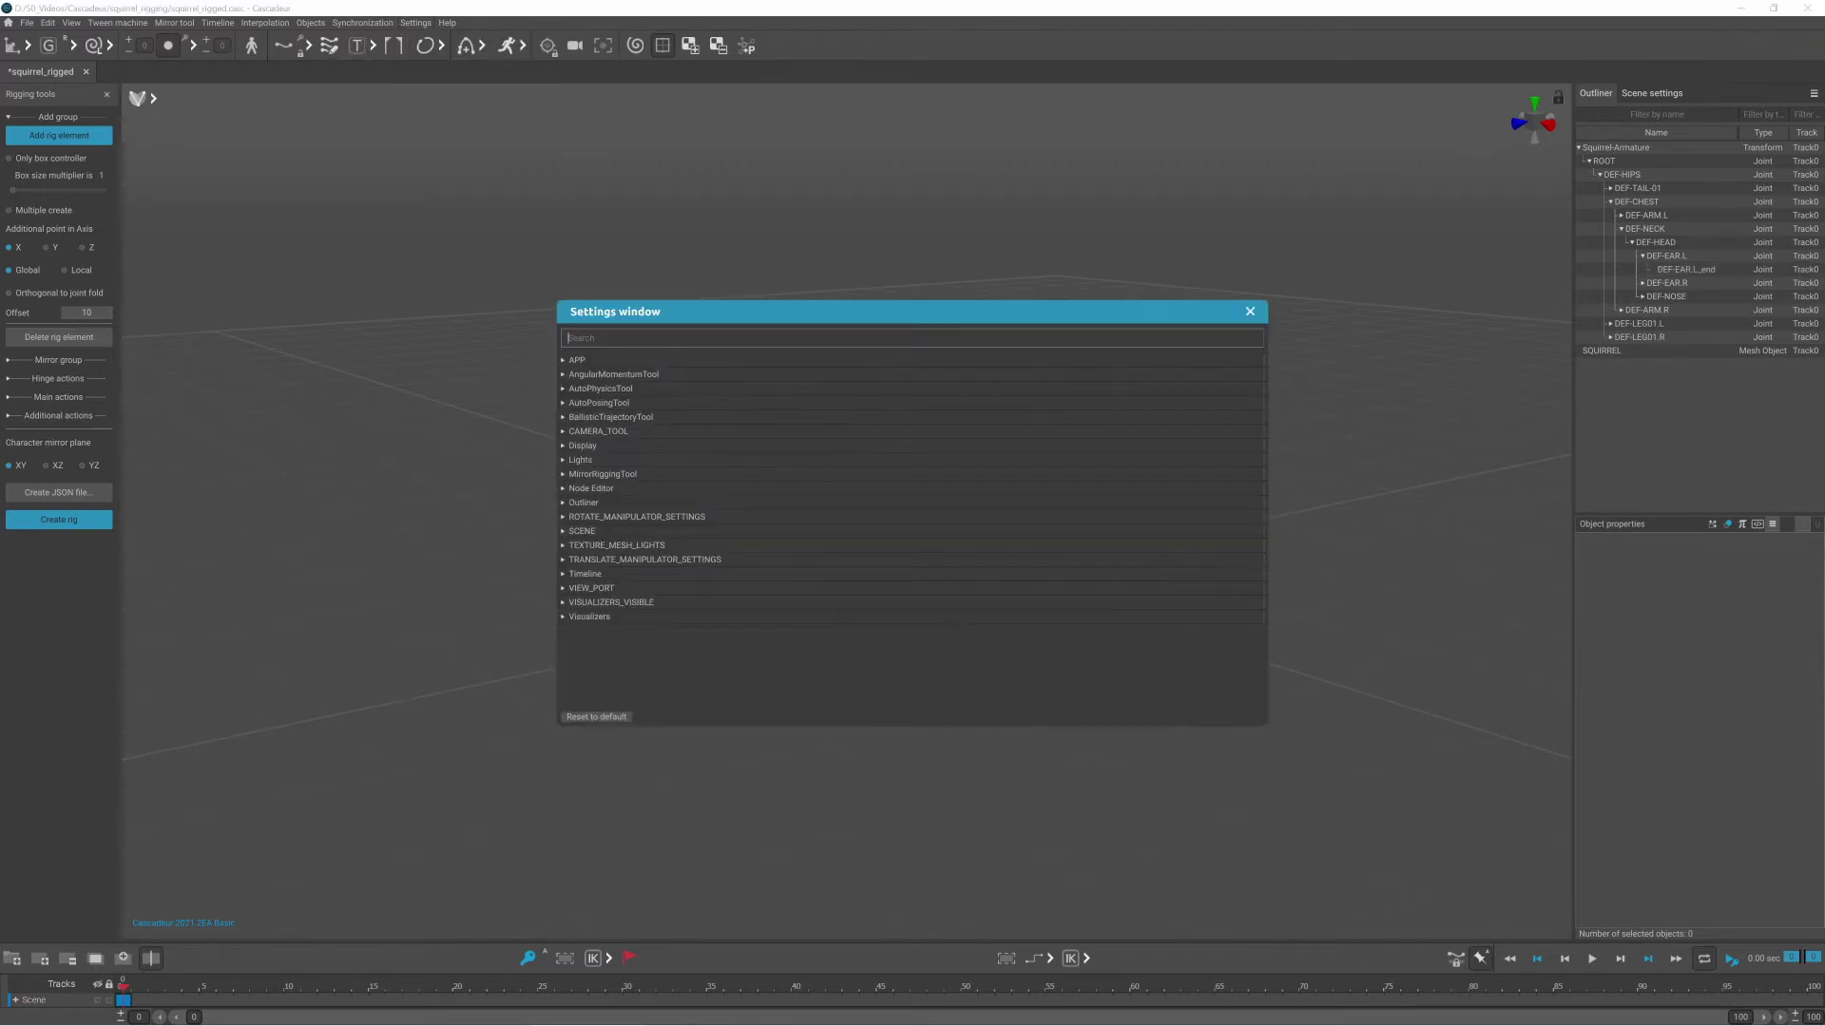
{"action": "type", "text": "lea"}
{"action": "left_click", "coordinate": [562, 375]}
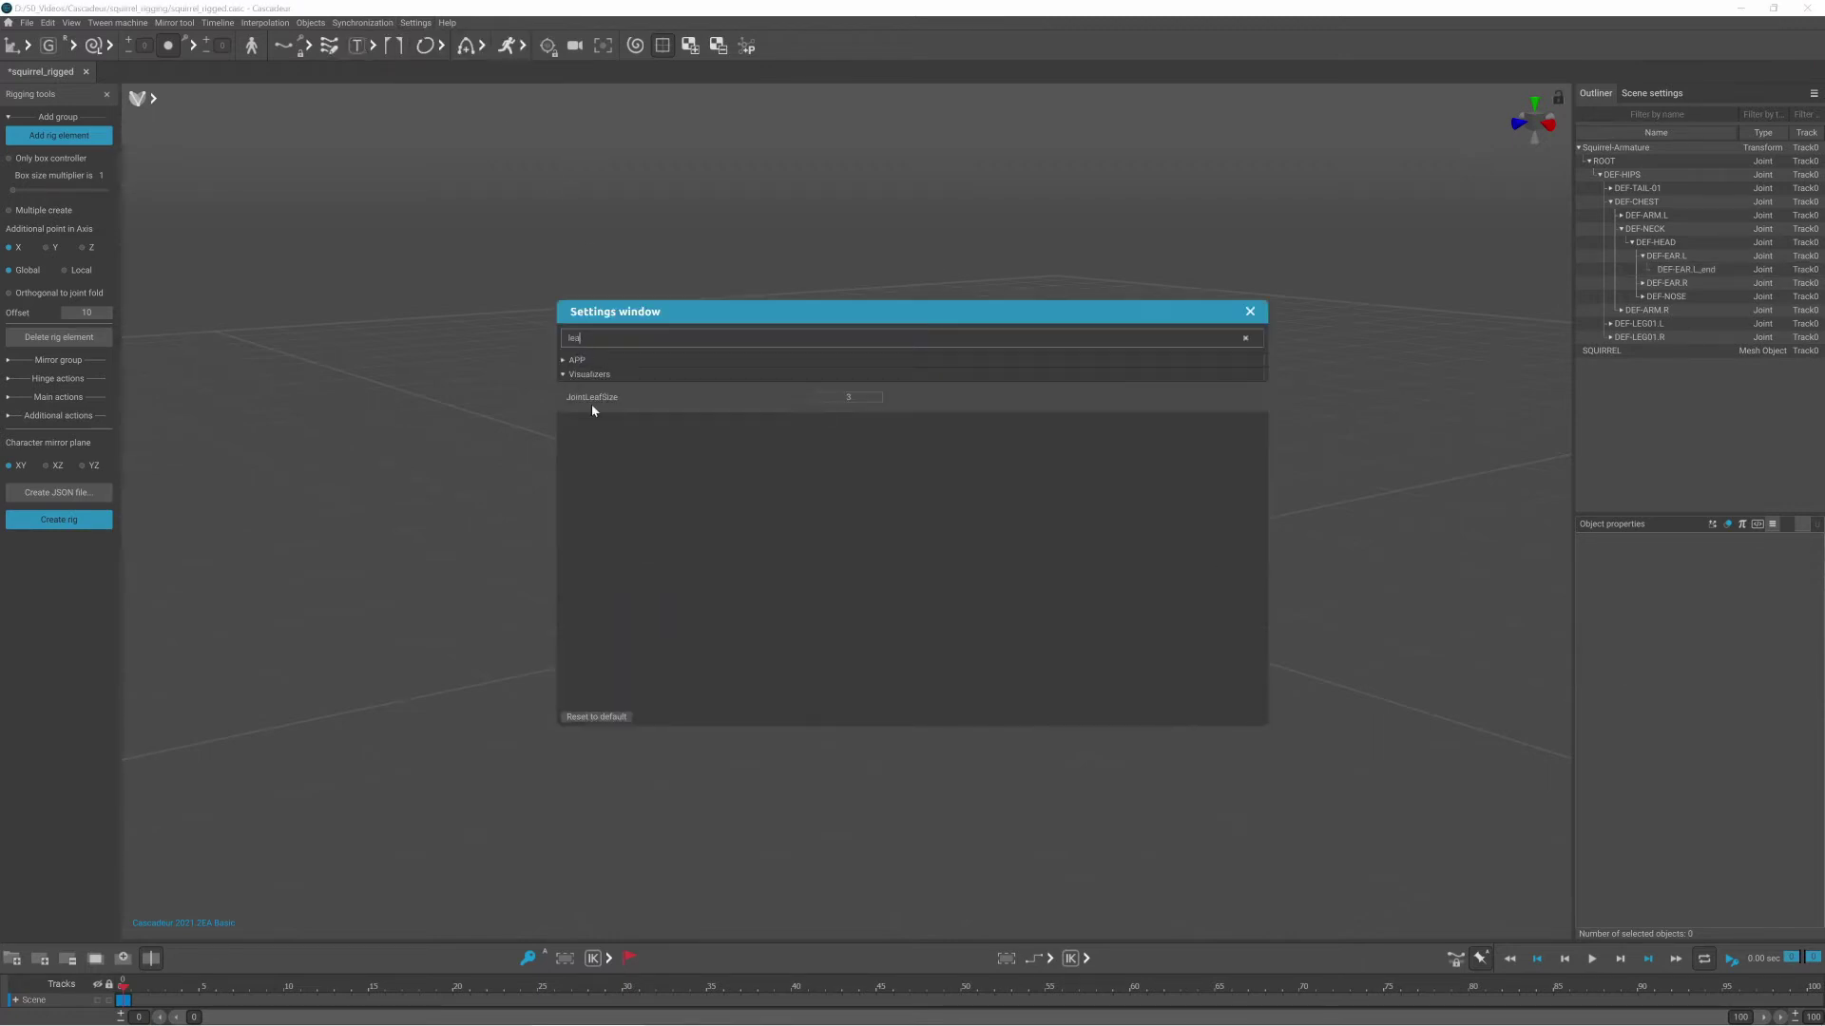
{"action": "left_click", "coordinate": [1250, 311]}
With the character mirror plane on YZ and the additional point axis on Y, add a rig element for DEF-HIPS using DEF-CHEST
{"action": "left_click", "coordinate": [931, 397]}
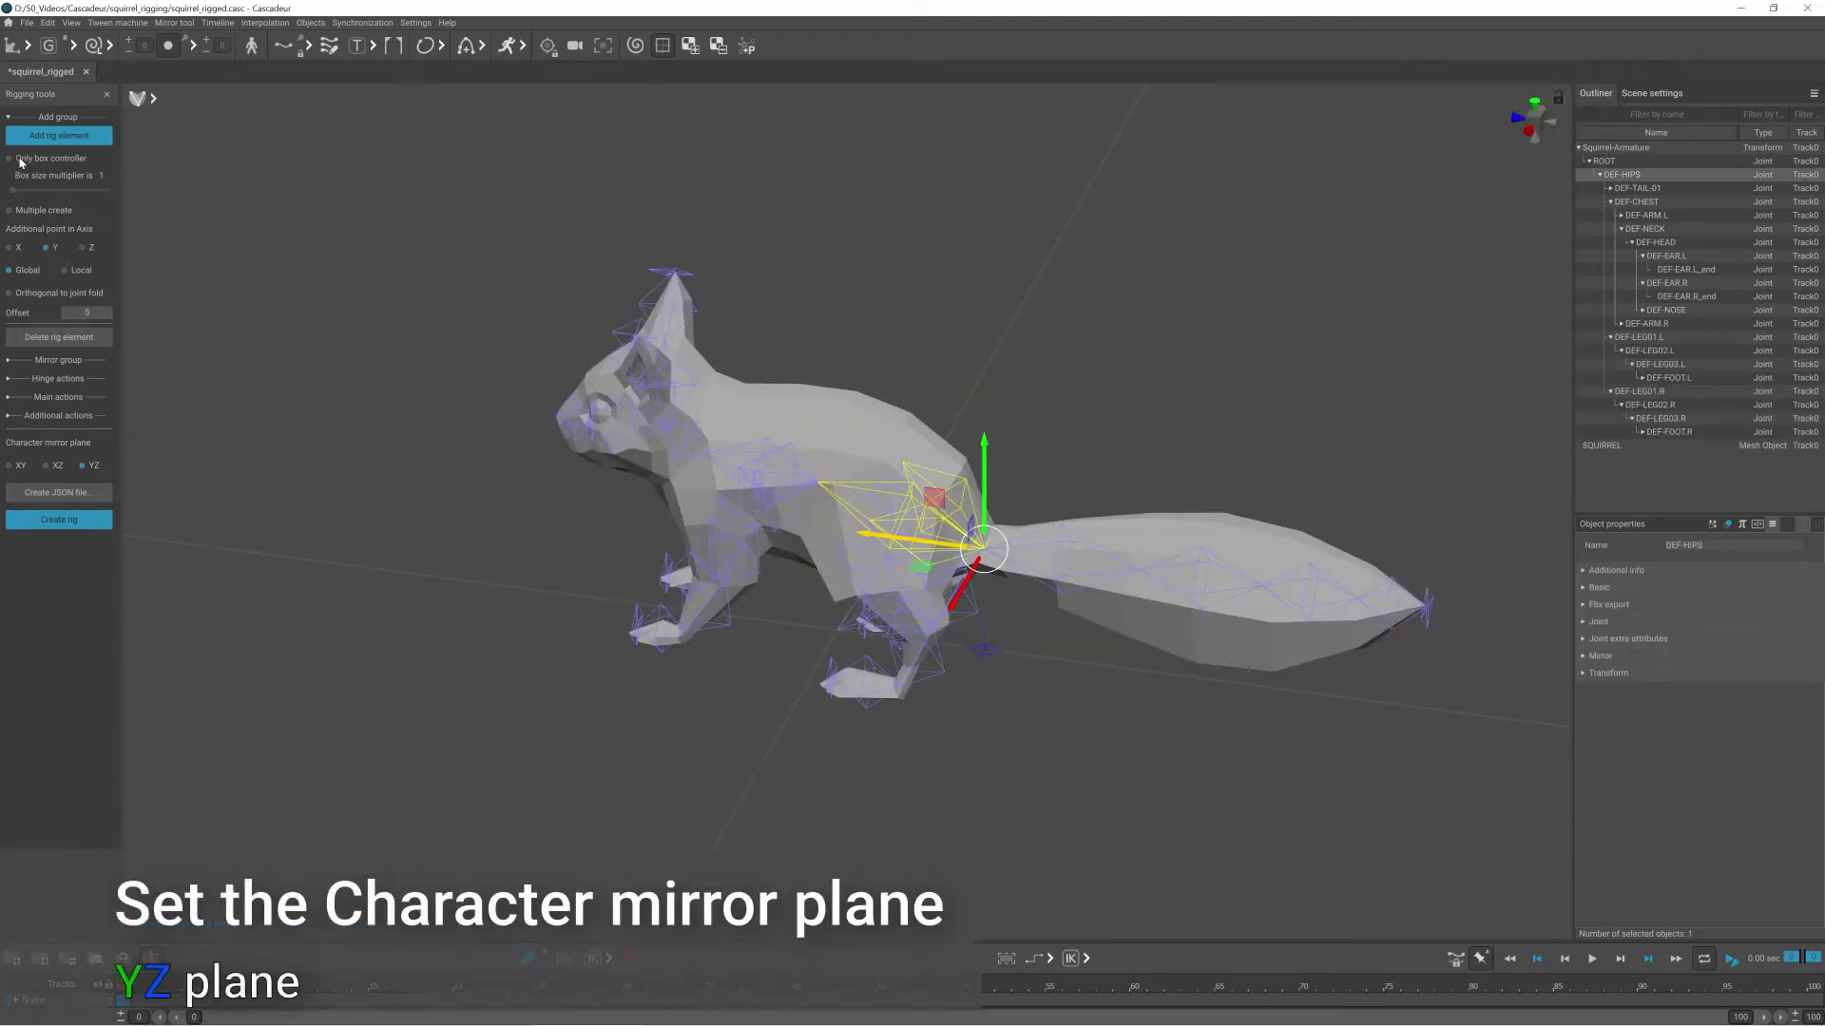
{"action": "left_click", "coordinate": [760, 459], "text": "shift"}
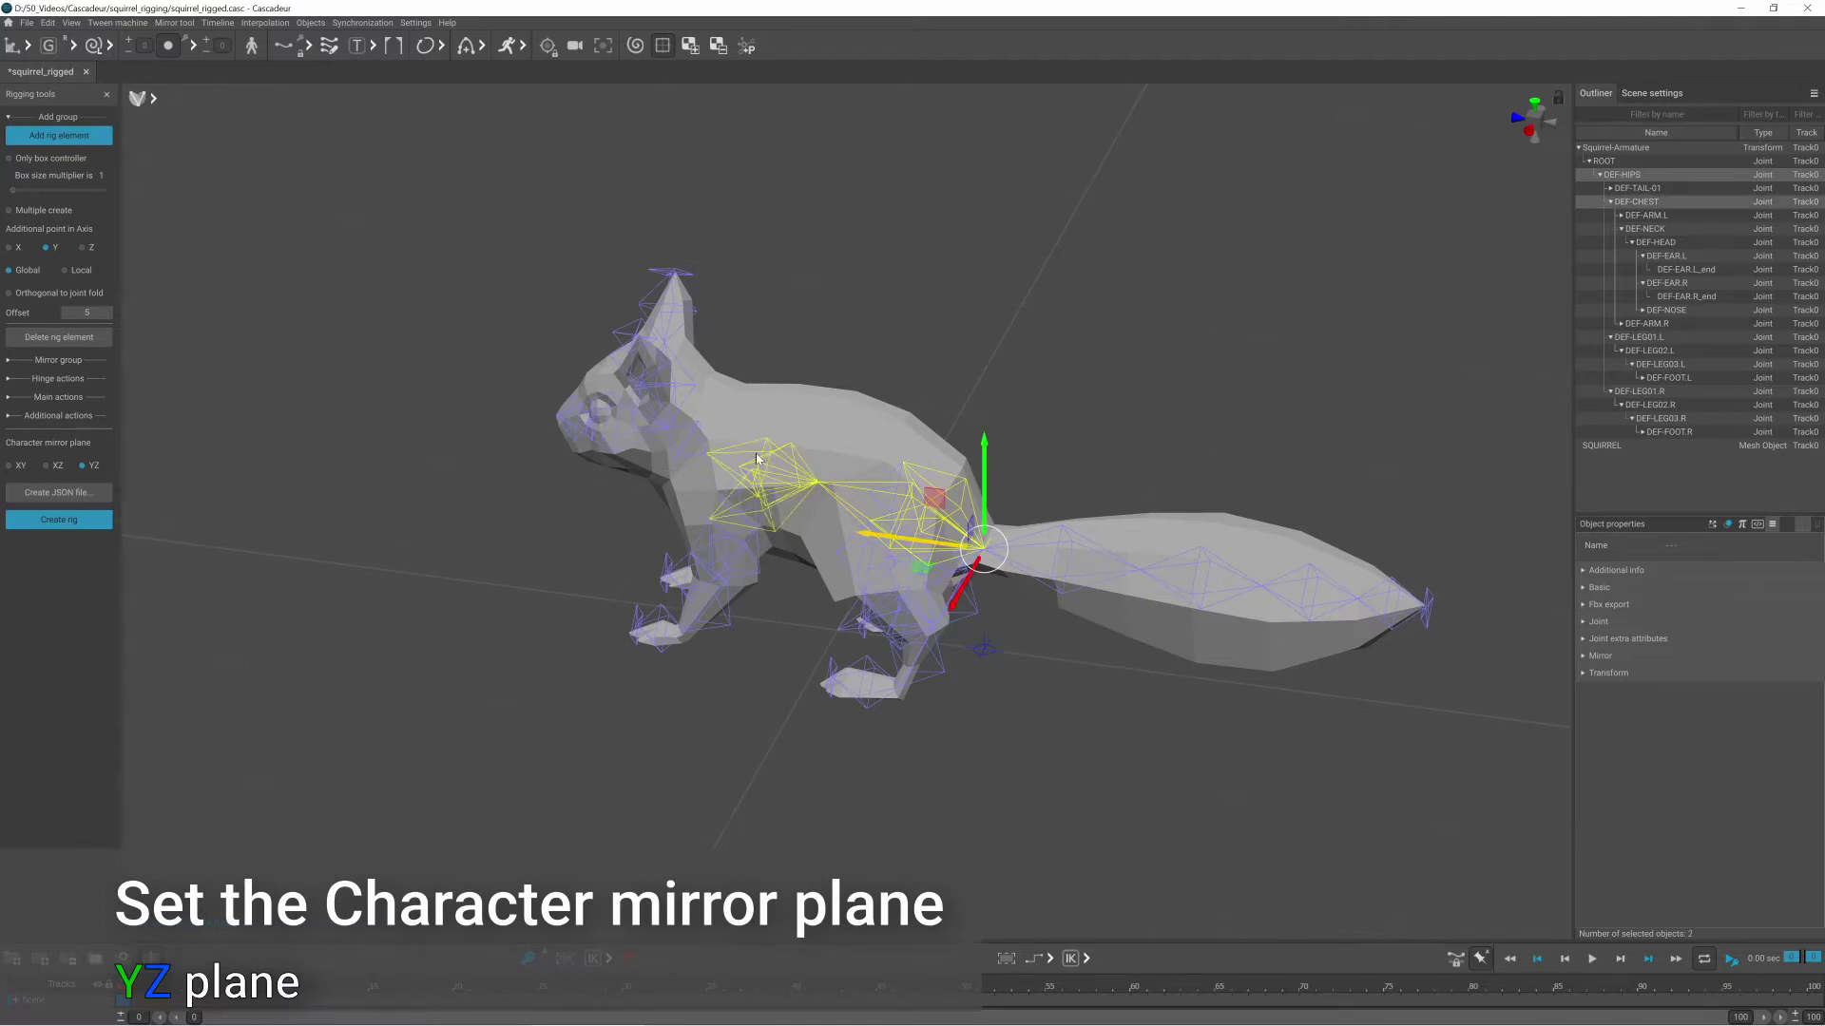
{"action": "left_click", "coordinate": [60, 142]}
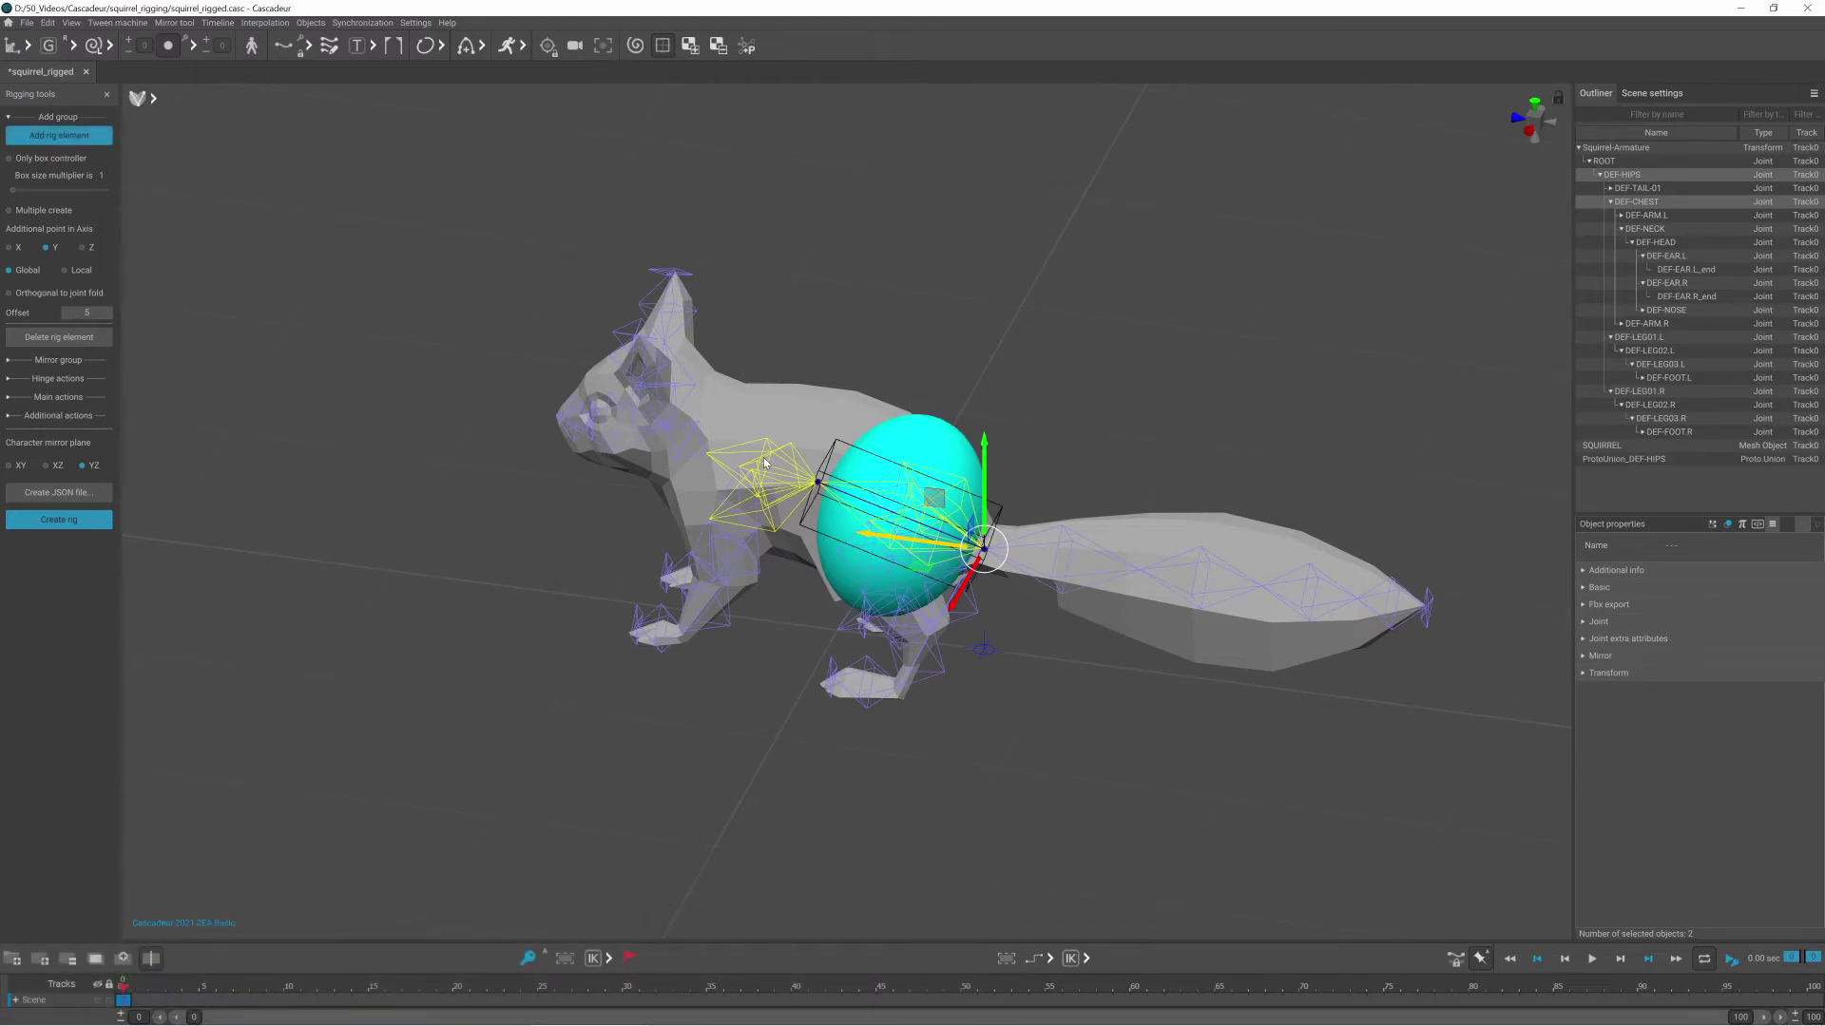
Add DEF-NECK and DEF-HEAD to the joint selection and generate the spine rig elements together with Multiple create enabled
{"action": "key", "text": "q"}
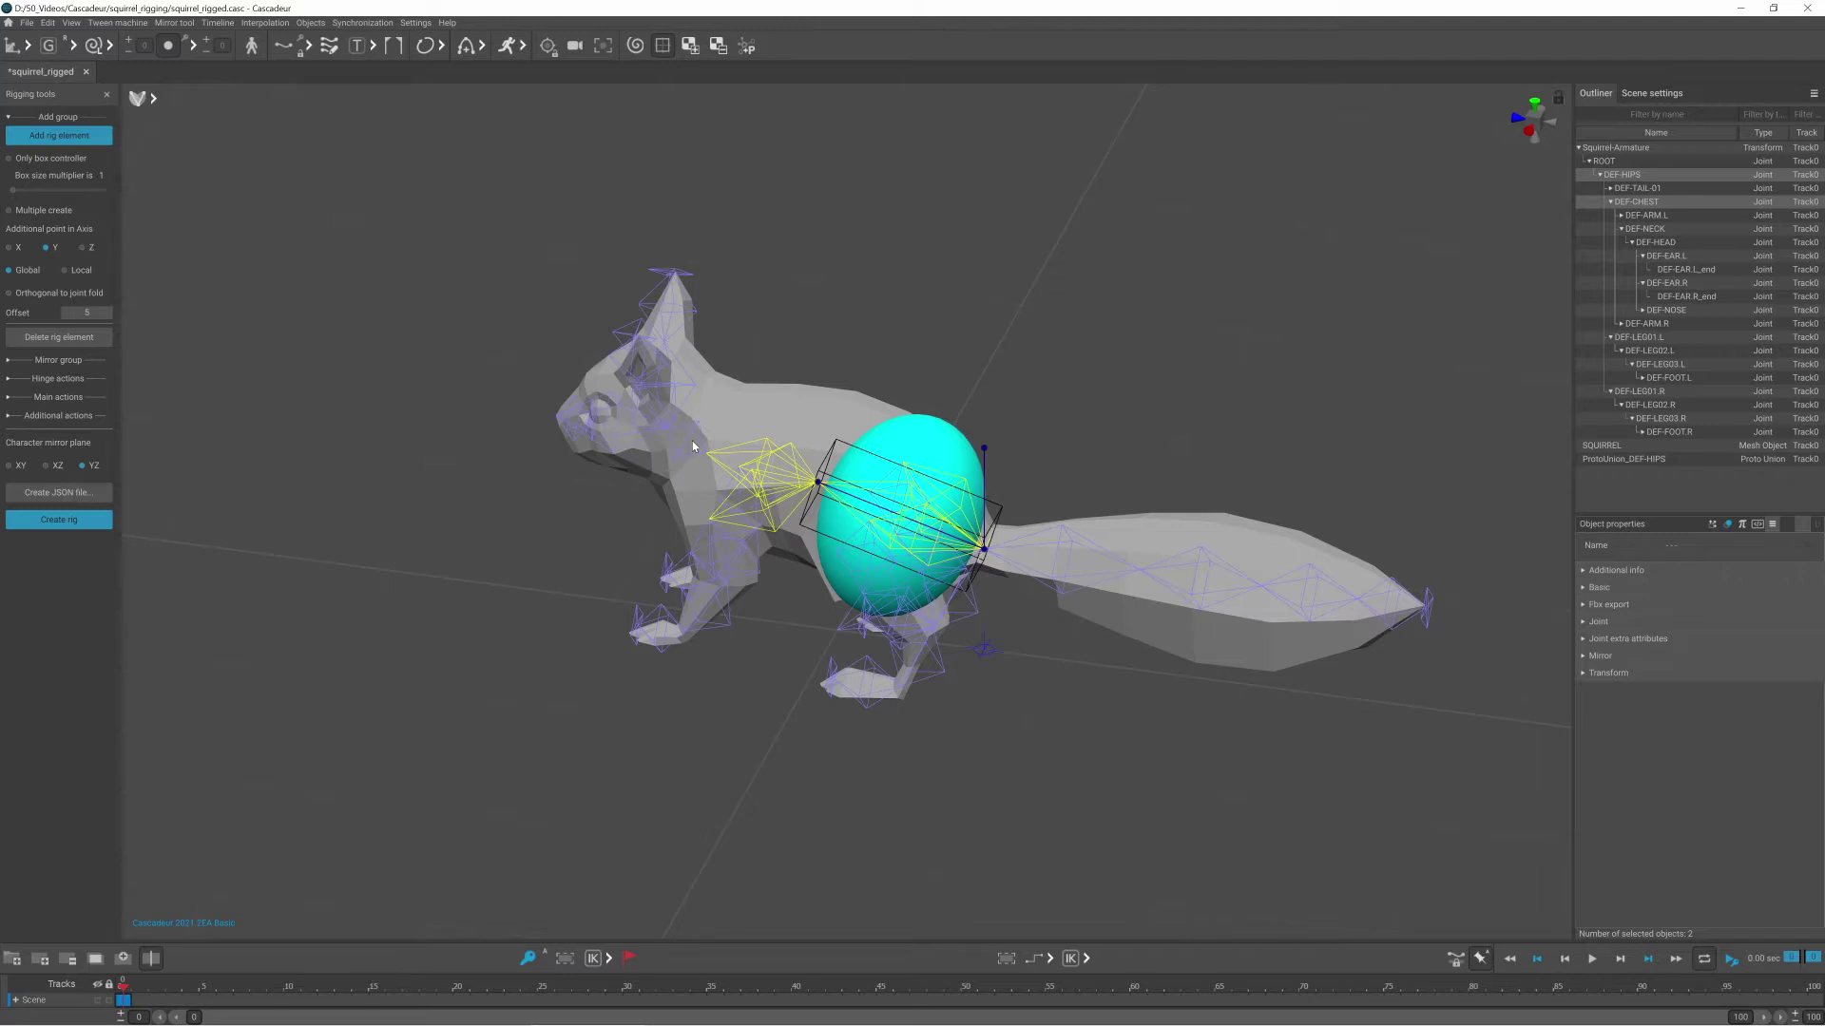
{"action": "left_click", "coordinate": [697, 434], "text": "shift"}
{"action": "right_click_drag", "start_coordinate": [680, 414], "coordinate": [809, 331]}
{"action": "key", "text": "shift"}
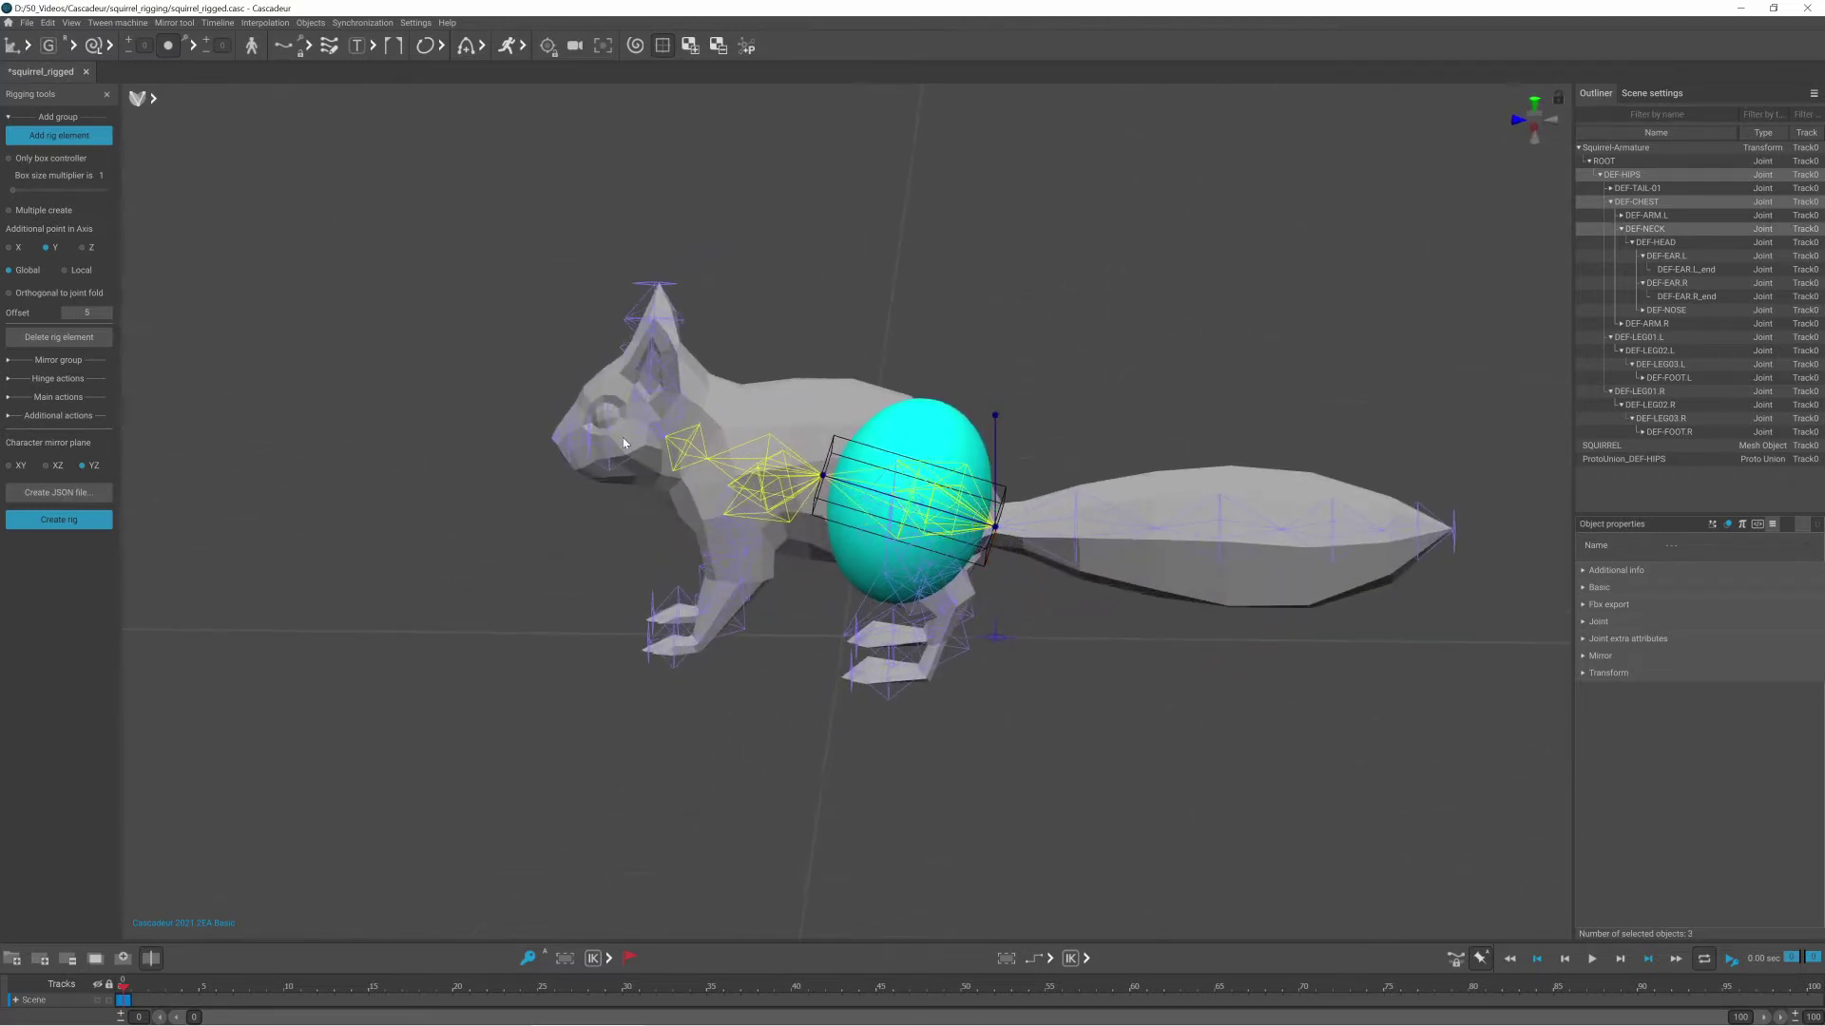
{"action": "left_click", "coordinate": [618, 434], "text": "shift"}
{"action": "right_click_drag", "start_coordinate": [608, 428], "coordinate": [834, 383]}
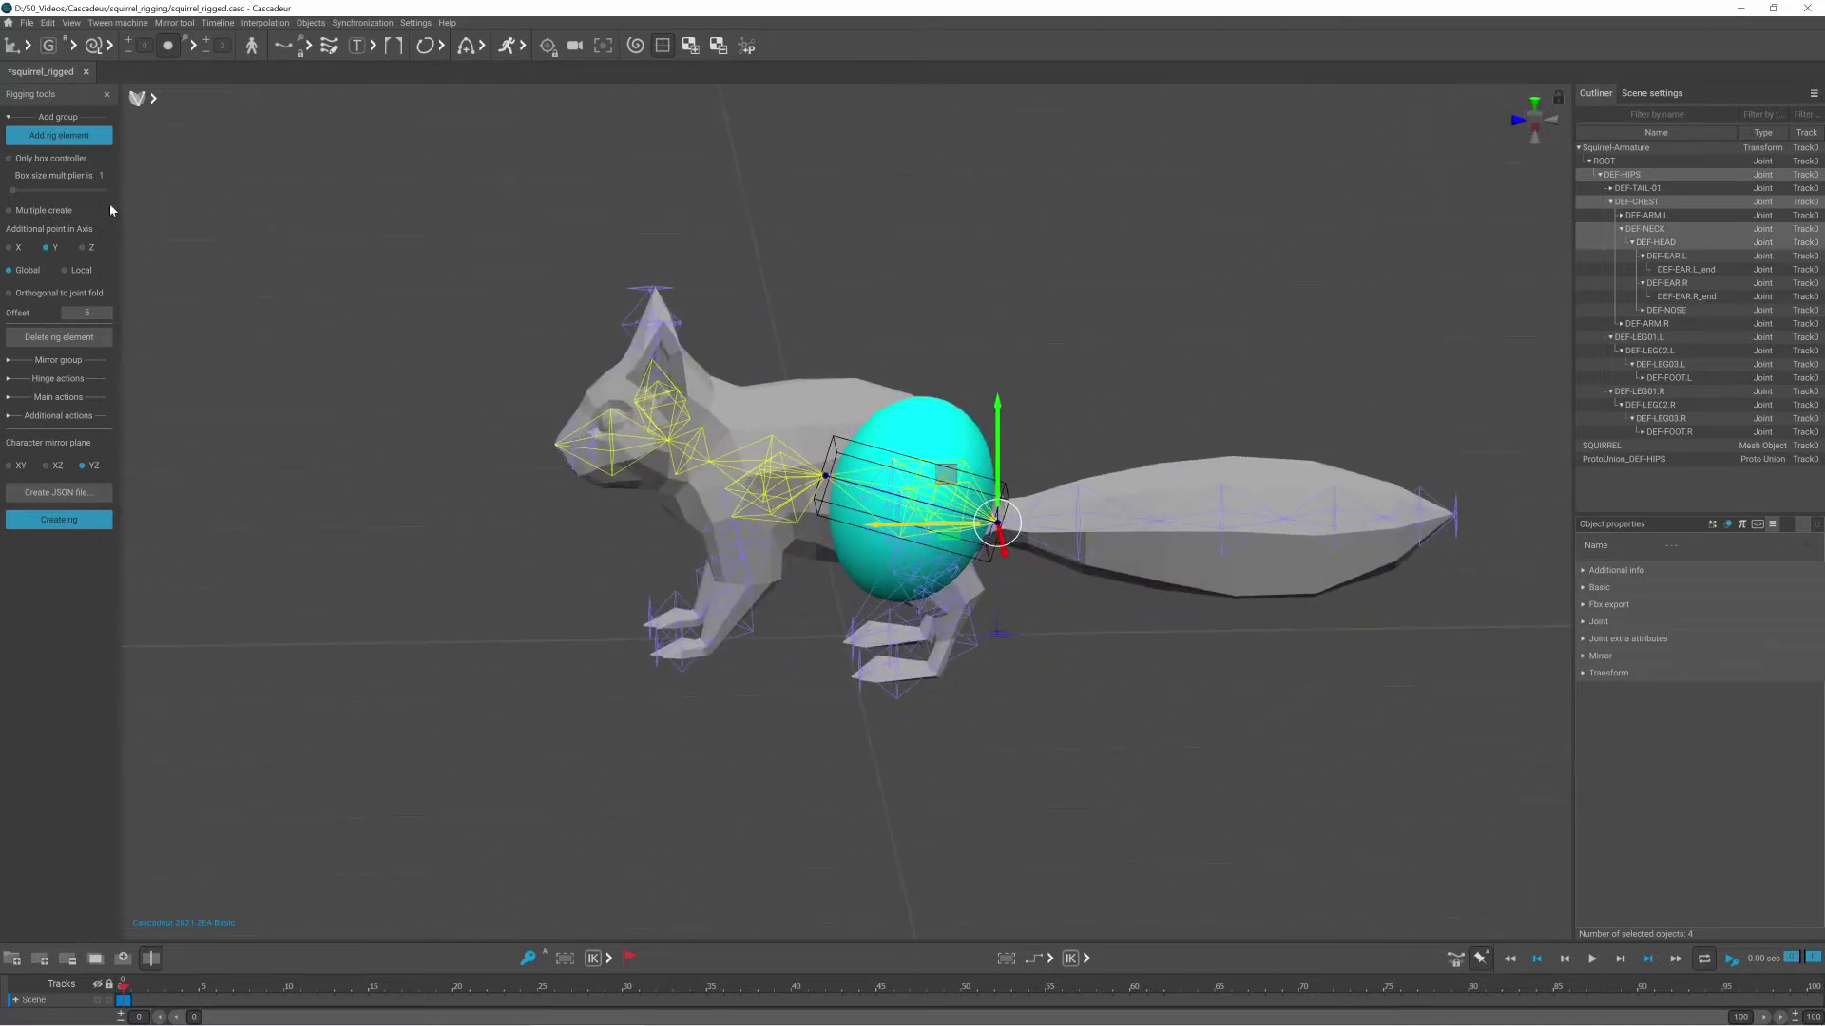
{"action": "left_click", "coordinate": [59, 135]}
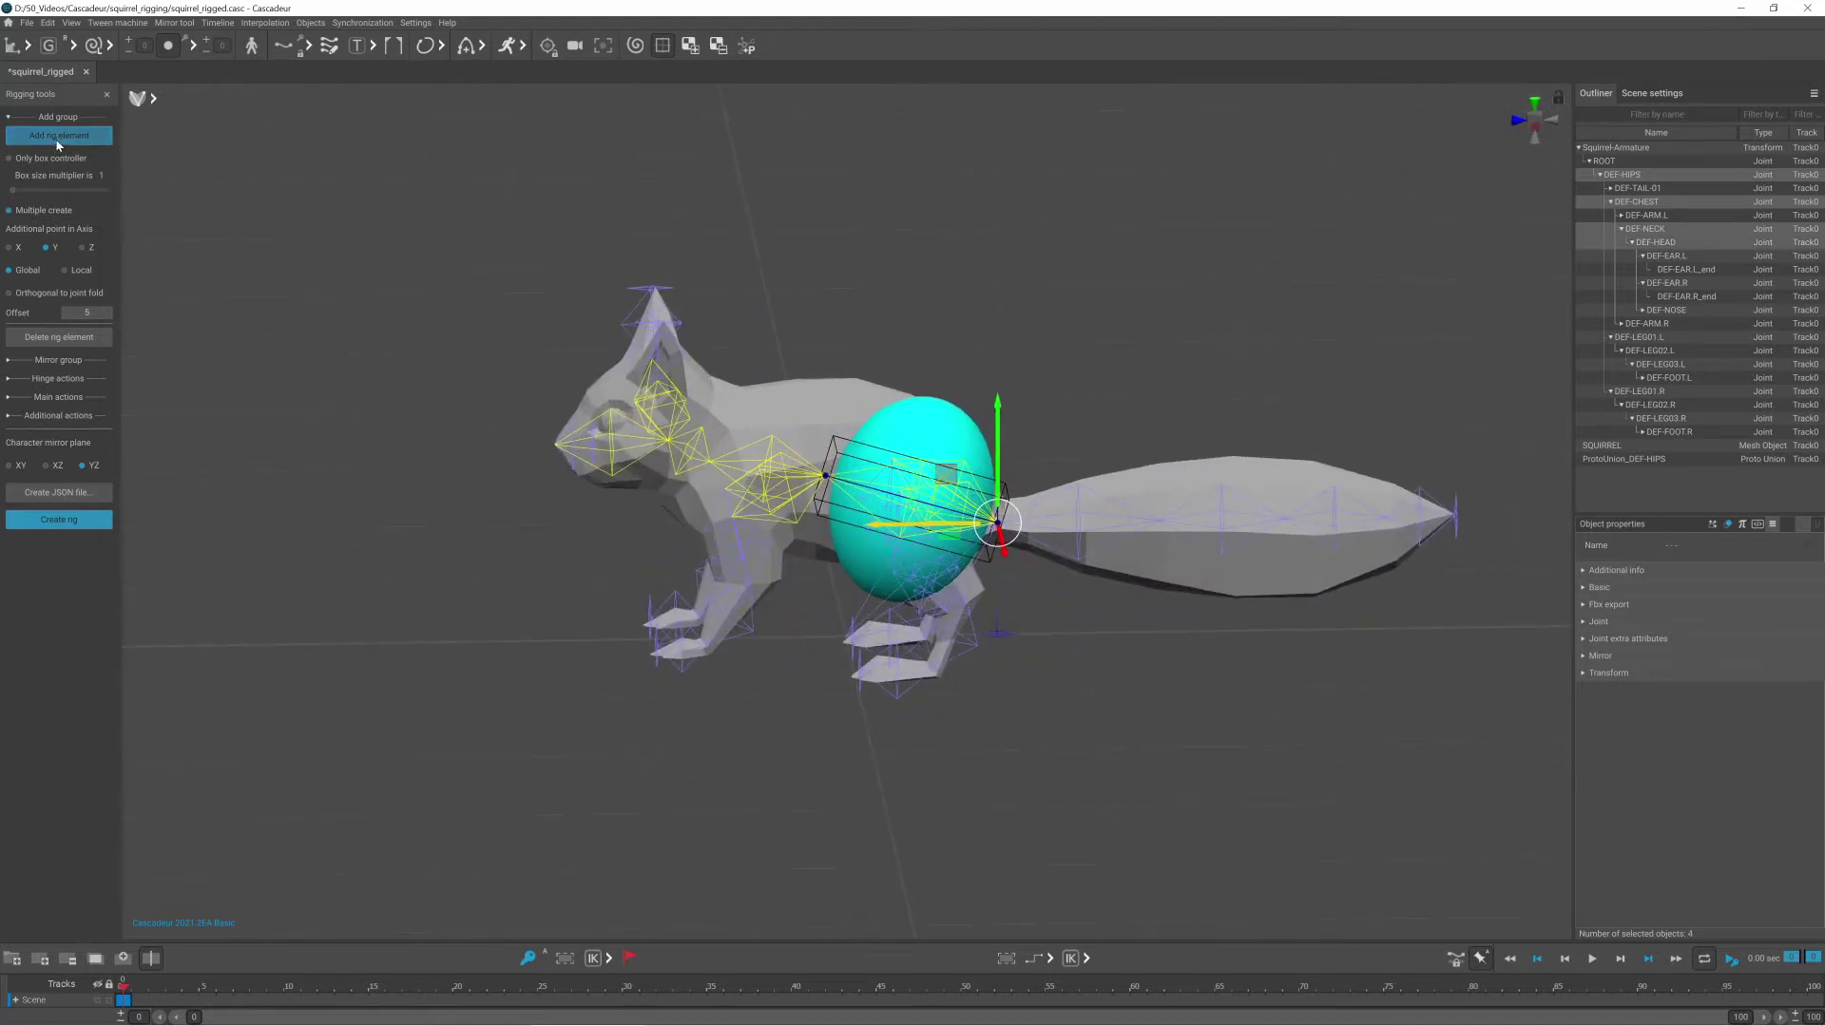
Add a rig element for DEF-HEAD using DEF-NOSE, with Multiple create disabled
{"action": "left_click", "coordinate": [625, 454]}
{"action": "left_click", "coordinate": [625, 455]}
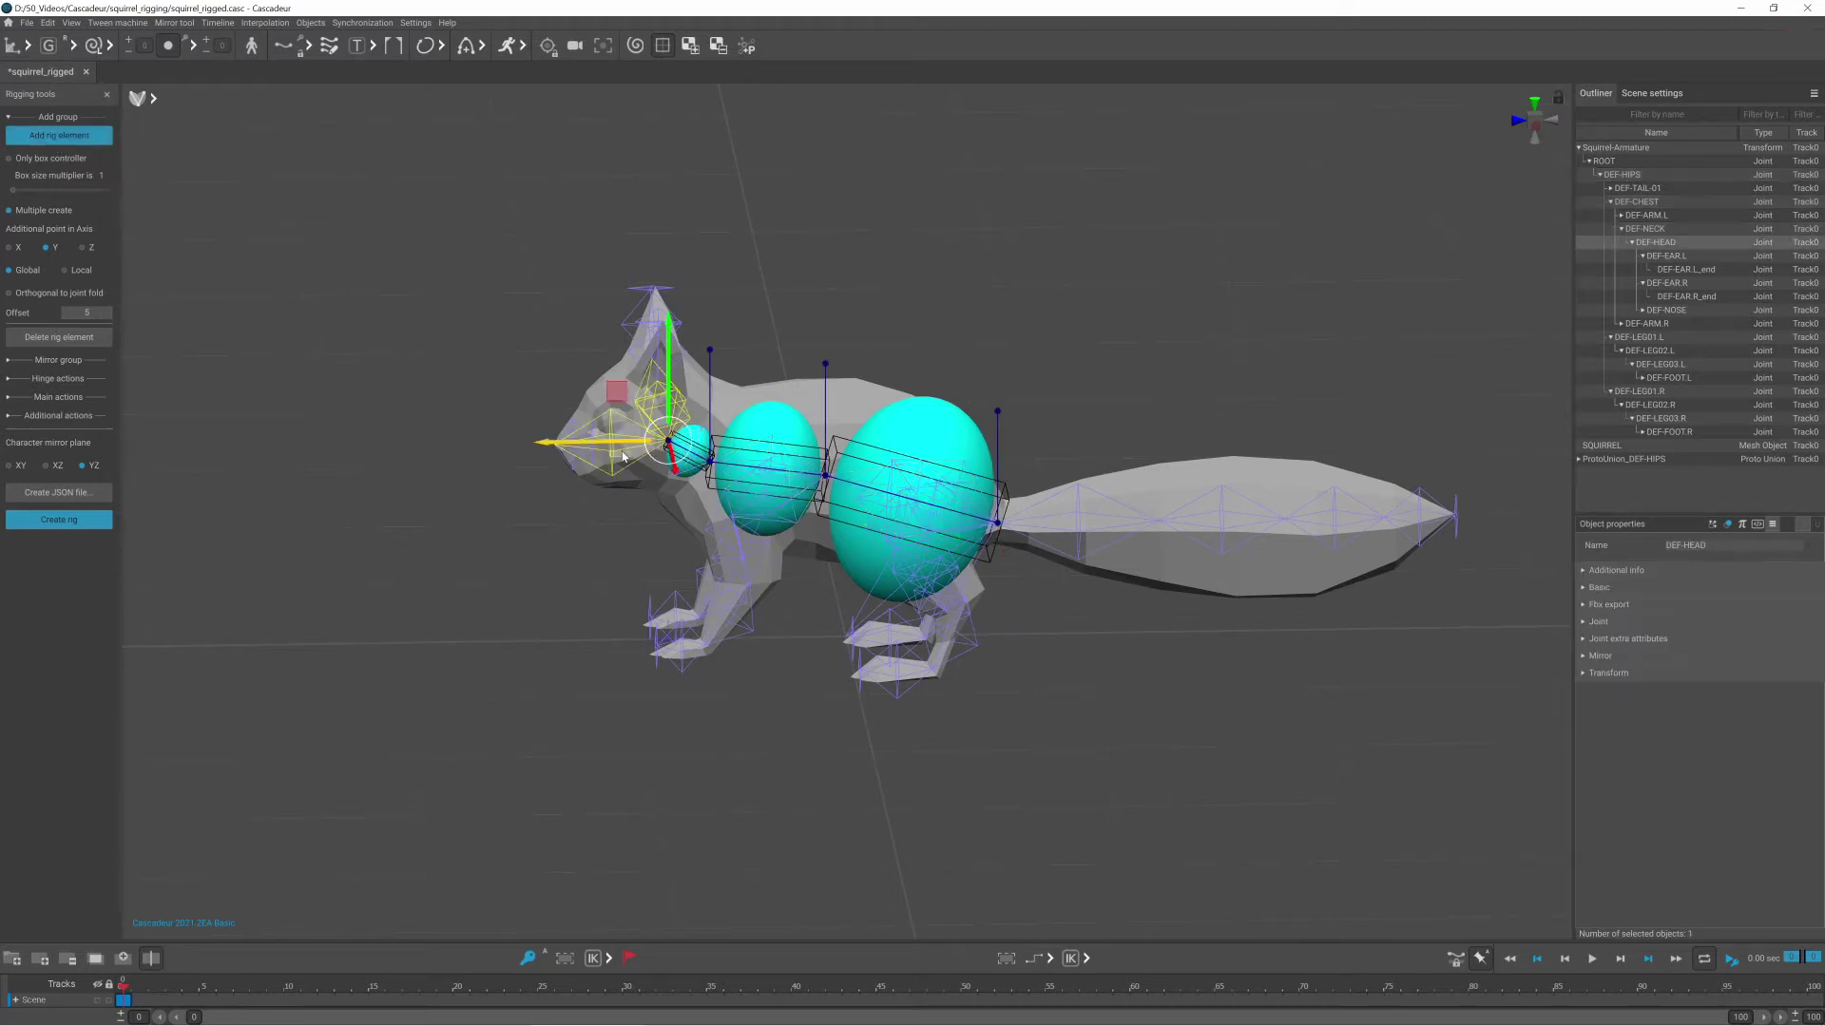
{"action": "left_click", "coordinate": [577, 473], "text": "shift"}
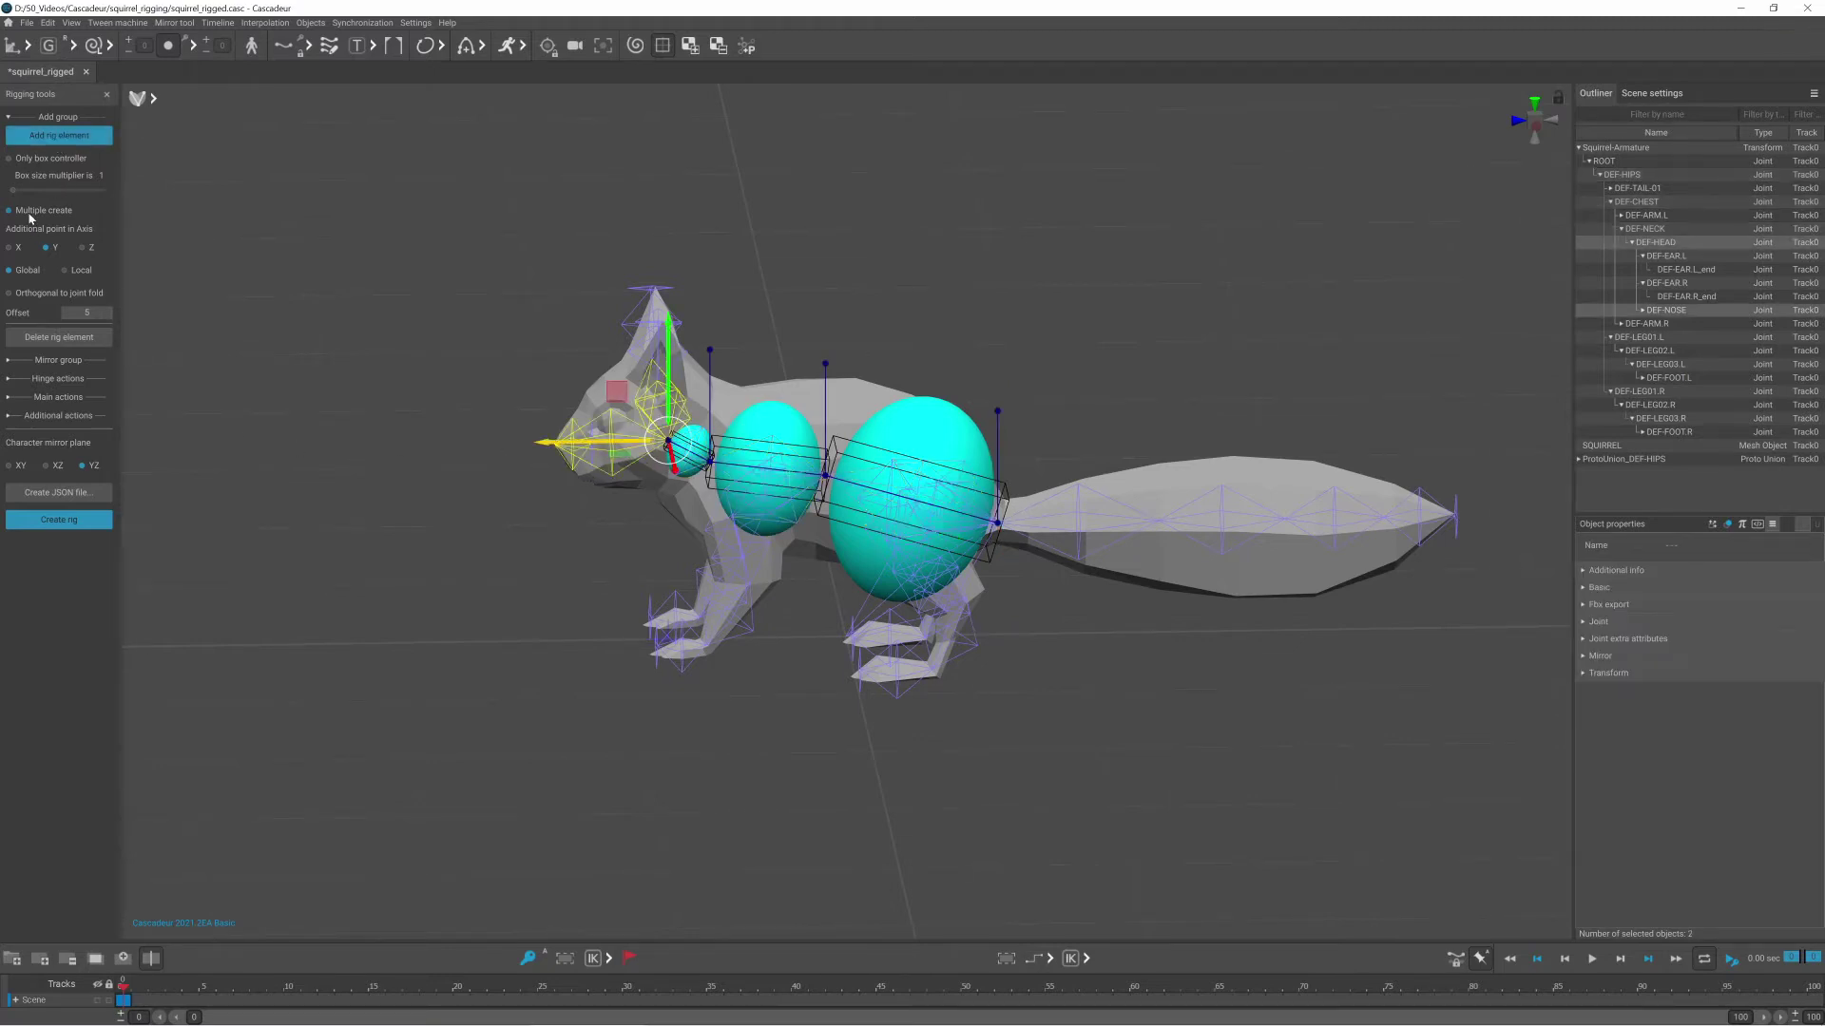
{"action": "left_click", "coordinate": [71, 138]}
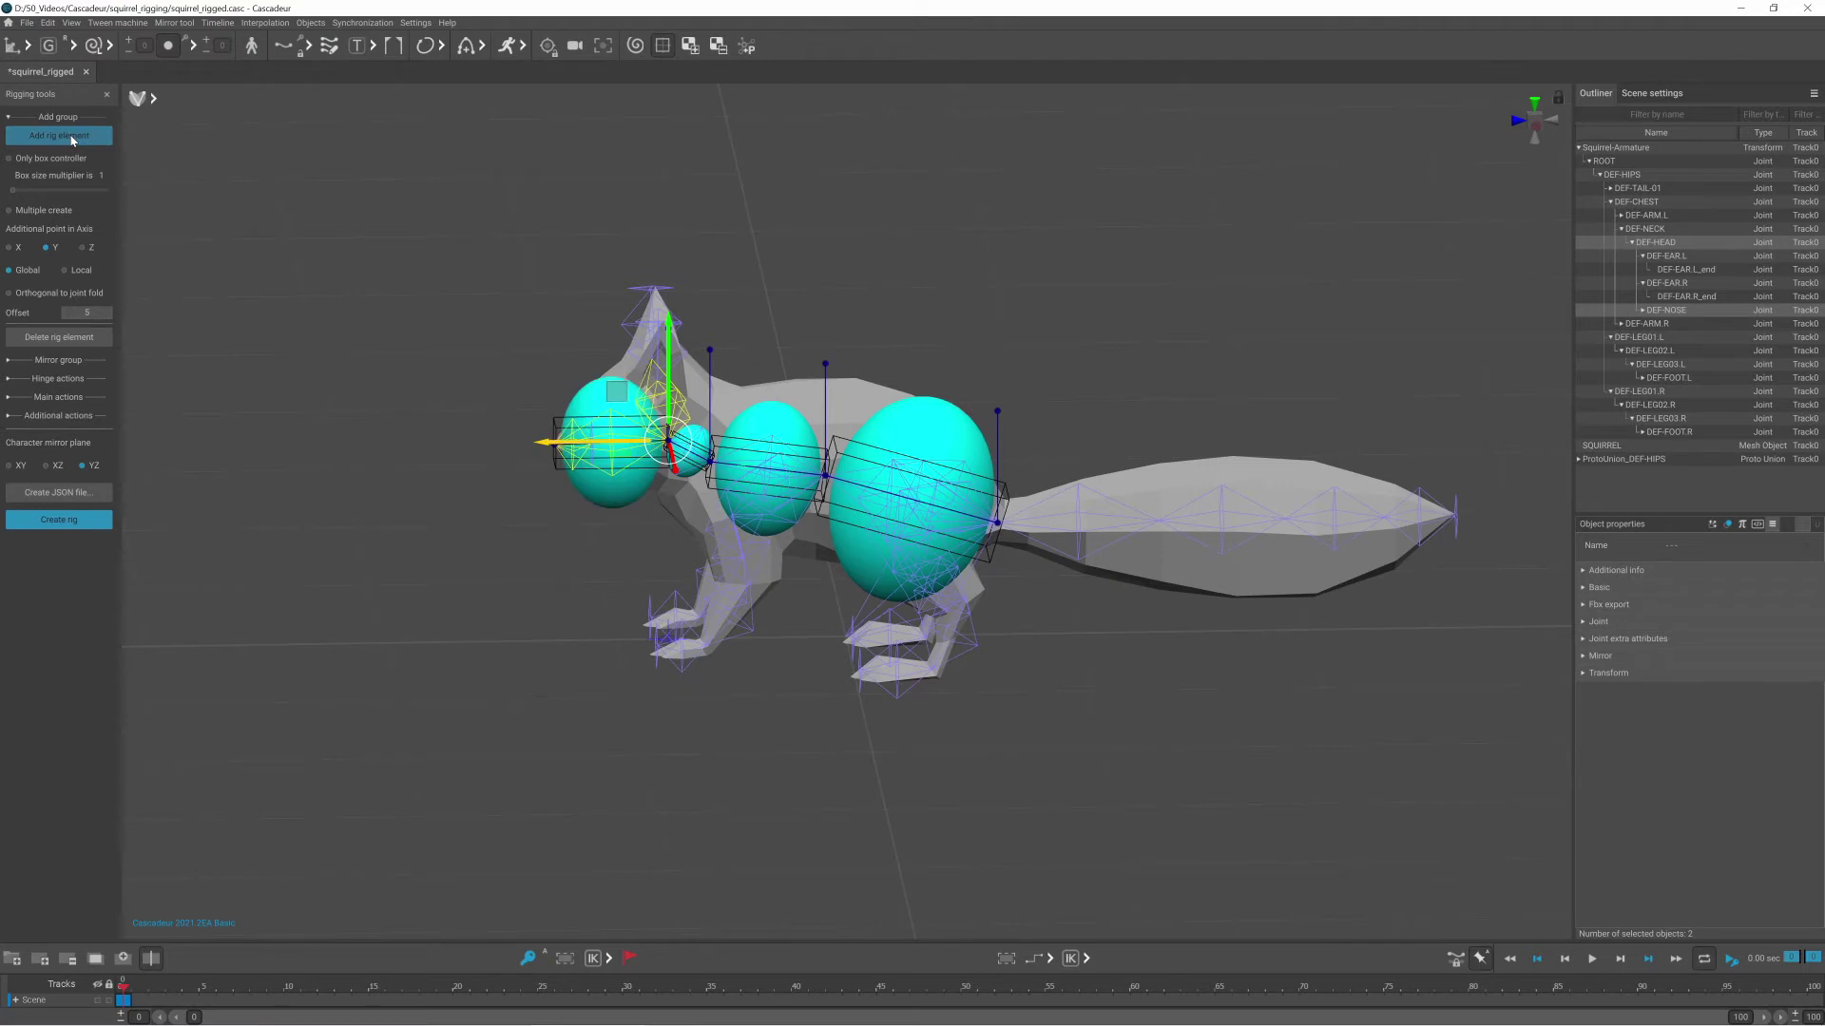
Generate rig elements for the whole tail chain from DEF-TAIL-01 to DEF-TAIL-04_end with Multiple create enabled
{"action": "left_click", "coordinate": [1074, 484]}
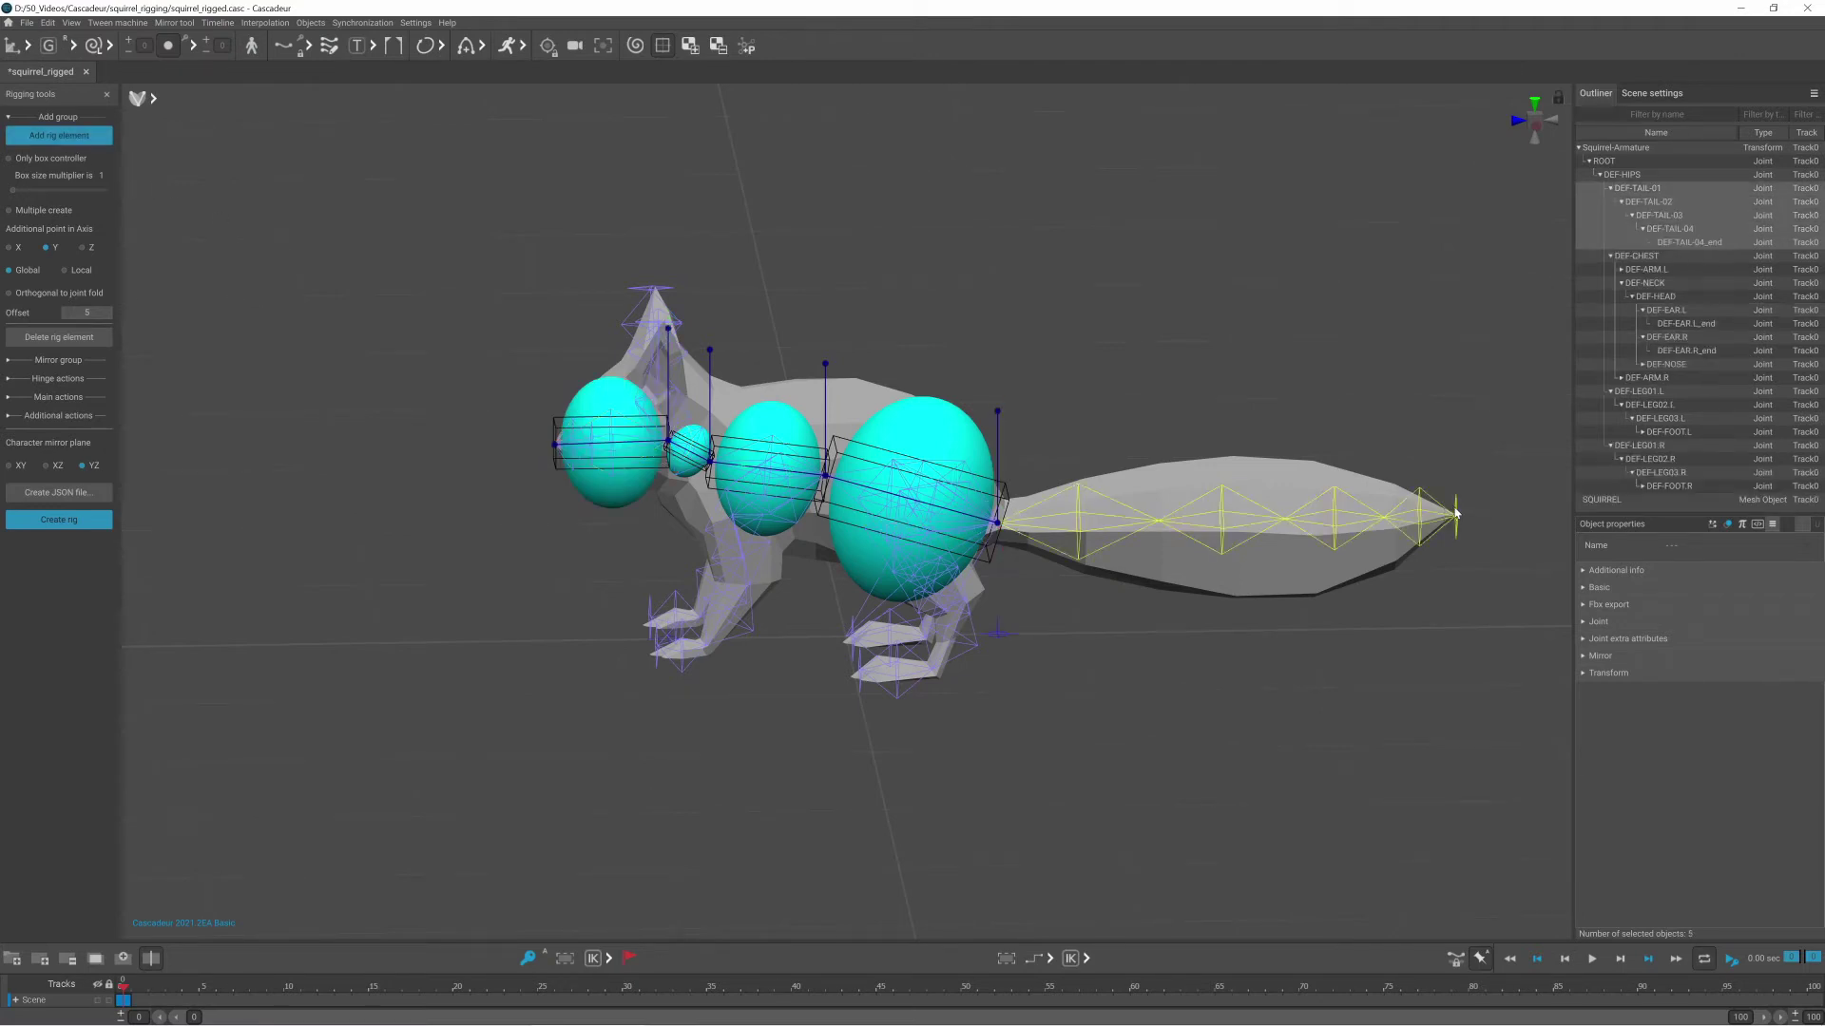
{"action": "left_click", "coordinate": [61, 136]}
{"action": "left_click", "coordinate": [939, 285]}
Generate rig elements for the left hind leg chain with the additional point axis set to Z
{"action": "left_click_drag", "start_coordinate": [798, 635], "coordinate": [694, 618], "text": "alt"}
{"action": "double_click", "coordinate": [844, 550]}
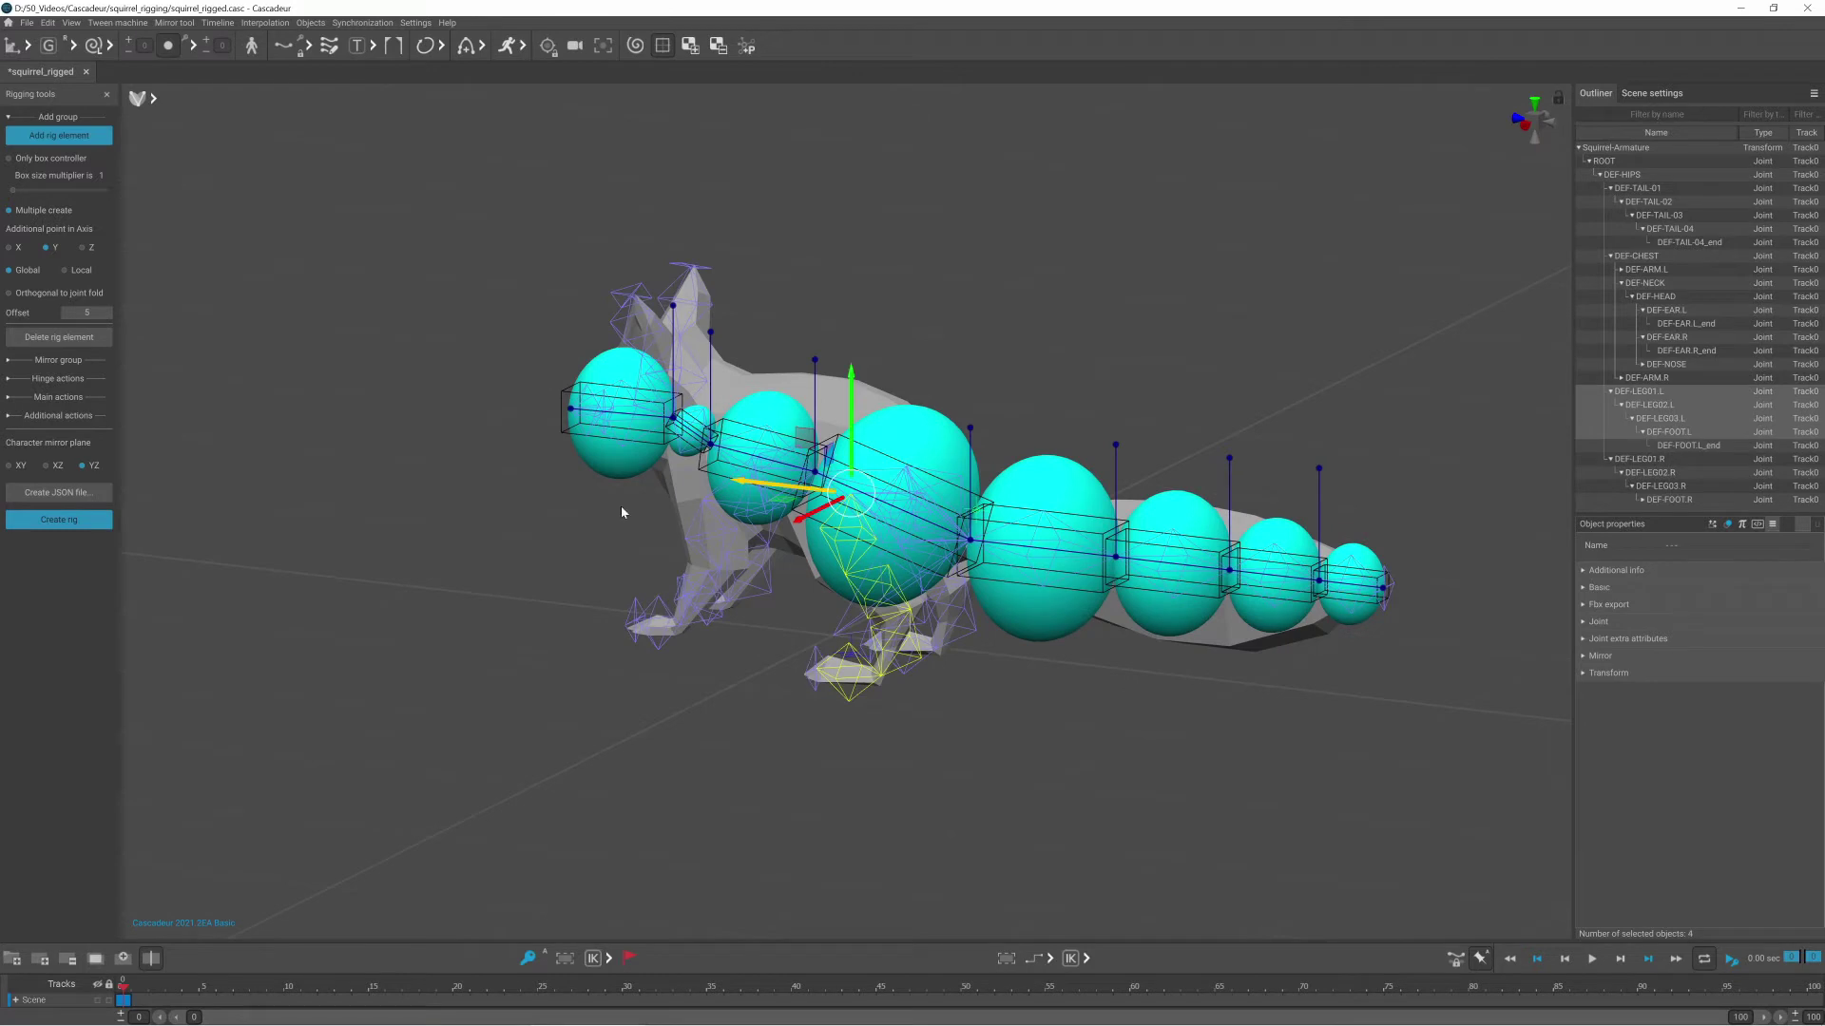
{"action": "left_click", "coordinate": [81, 249]}
{"action": "left_click", "coordinate": [60, 139]}
Generate rig elements for the left arm chain, including the hand's end joint
{"action": "double_click", "coordinate": [705, 537]}
{"action": "left_click", "coordinate": [634, 613], "text": "ctrl"}
{"action": "left_click", "coordinate": [97, 142]}
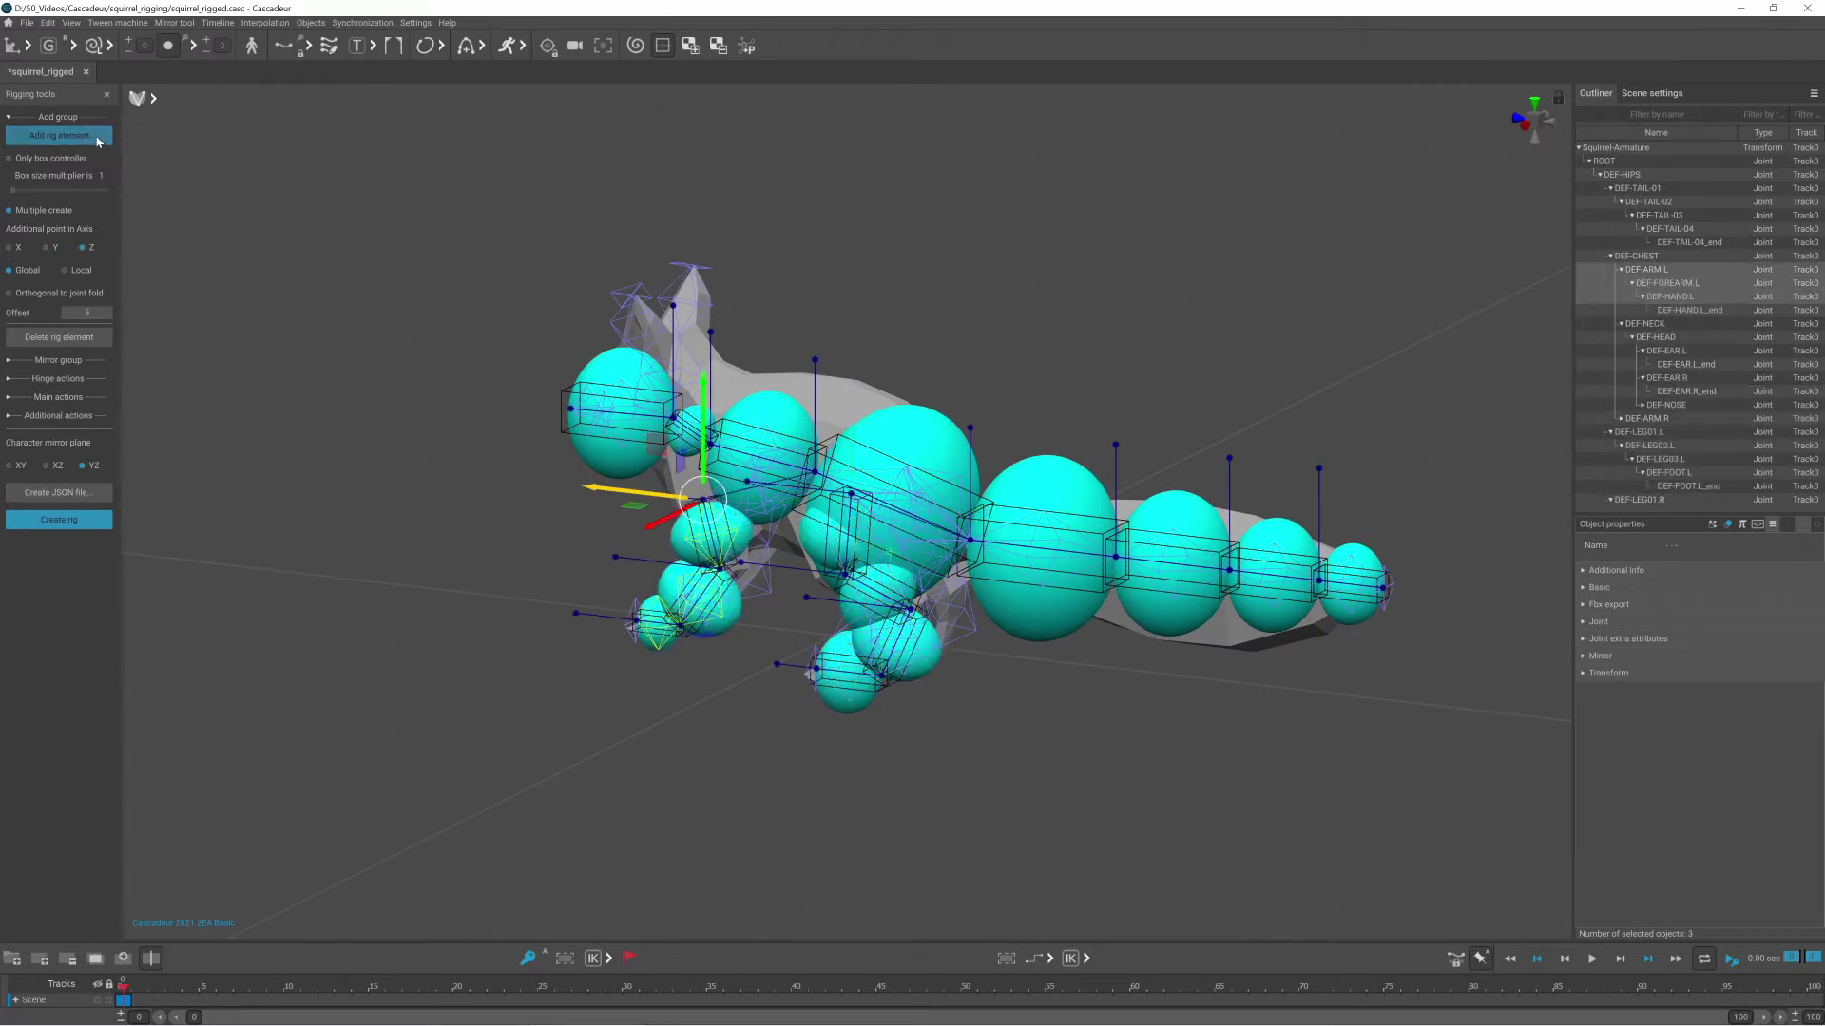
Set Width_rigid_body of the DEF-HEAD rig element to 26 to match the head mesh
{"action": "key", "text": "KP_3"}
{"action": "scroll", "coordinate": [427, 314], "scroll_direction": "up", "scroll_amount": 4}
{"action": "left_click", "coordinate": [453, 282]}
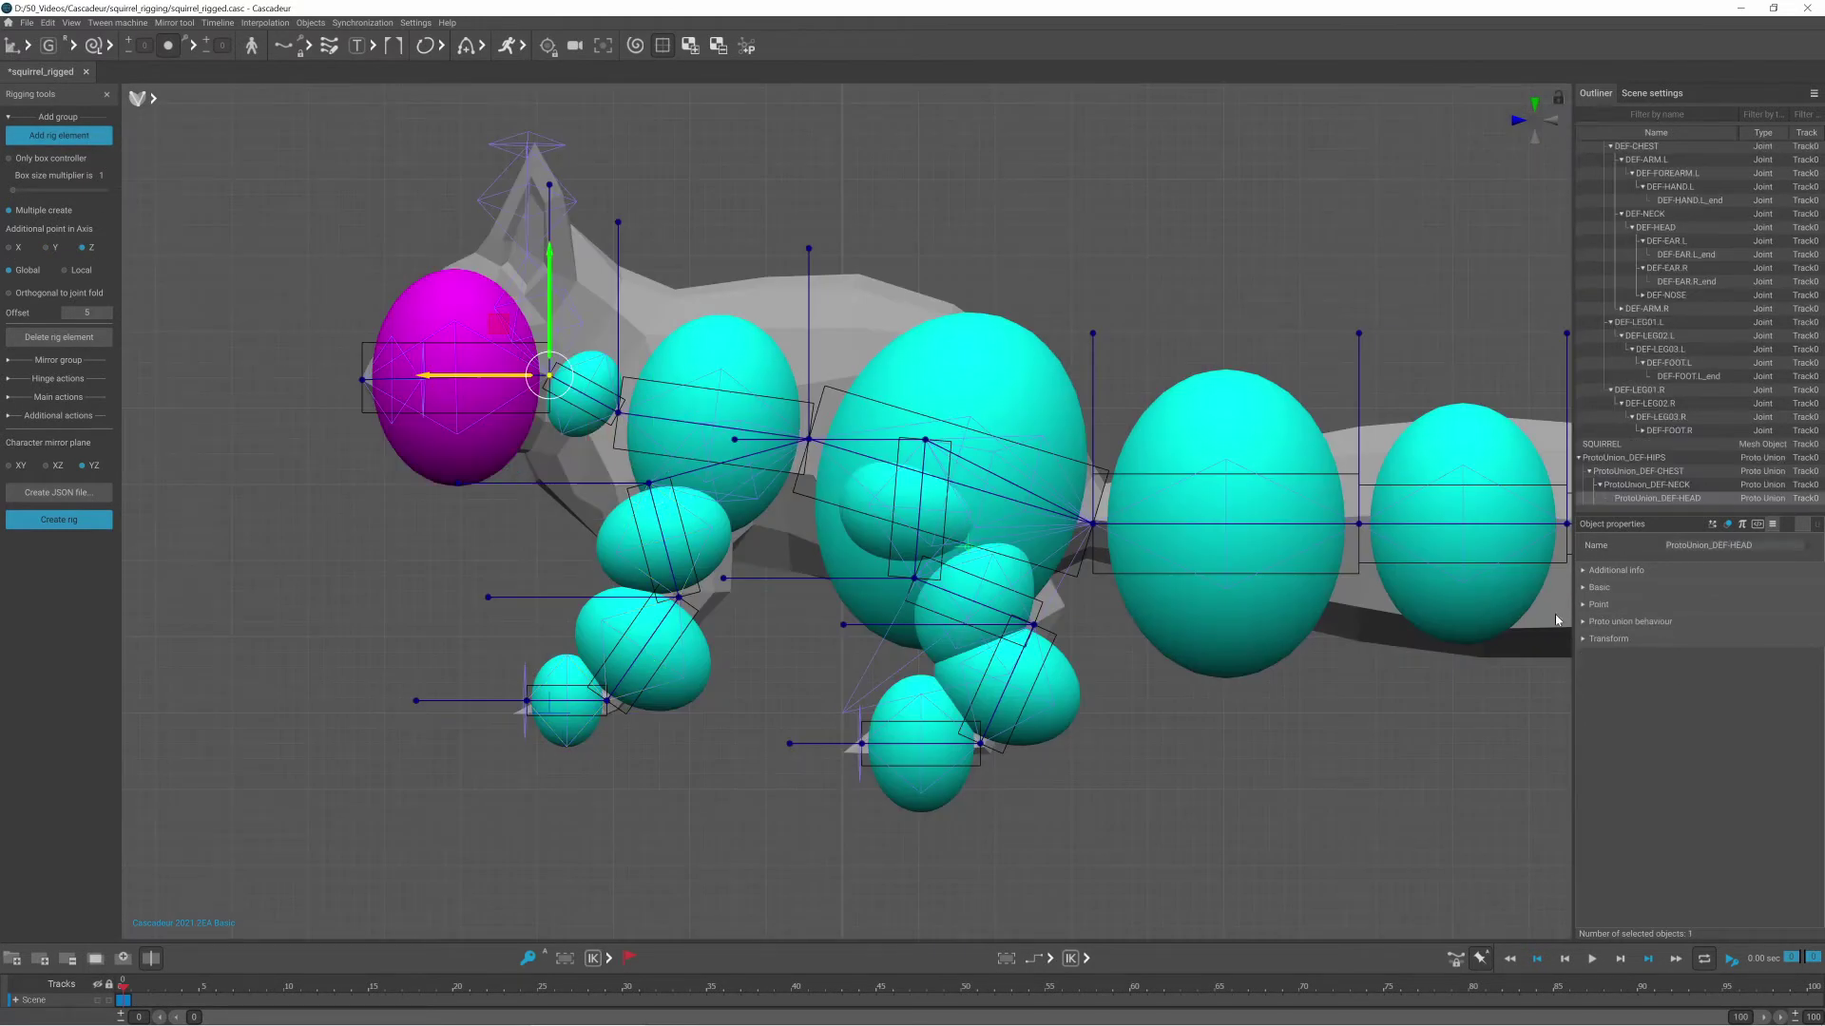
{"action": "left_click", "coordinate": [1616, 621]}
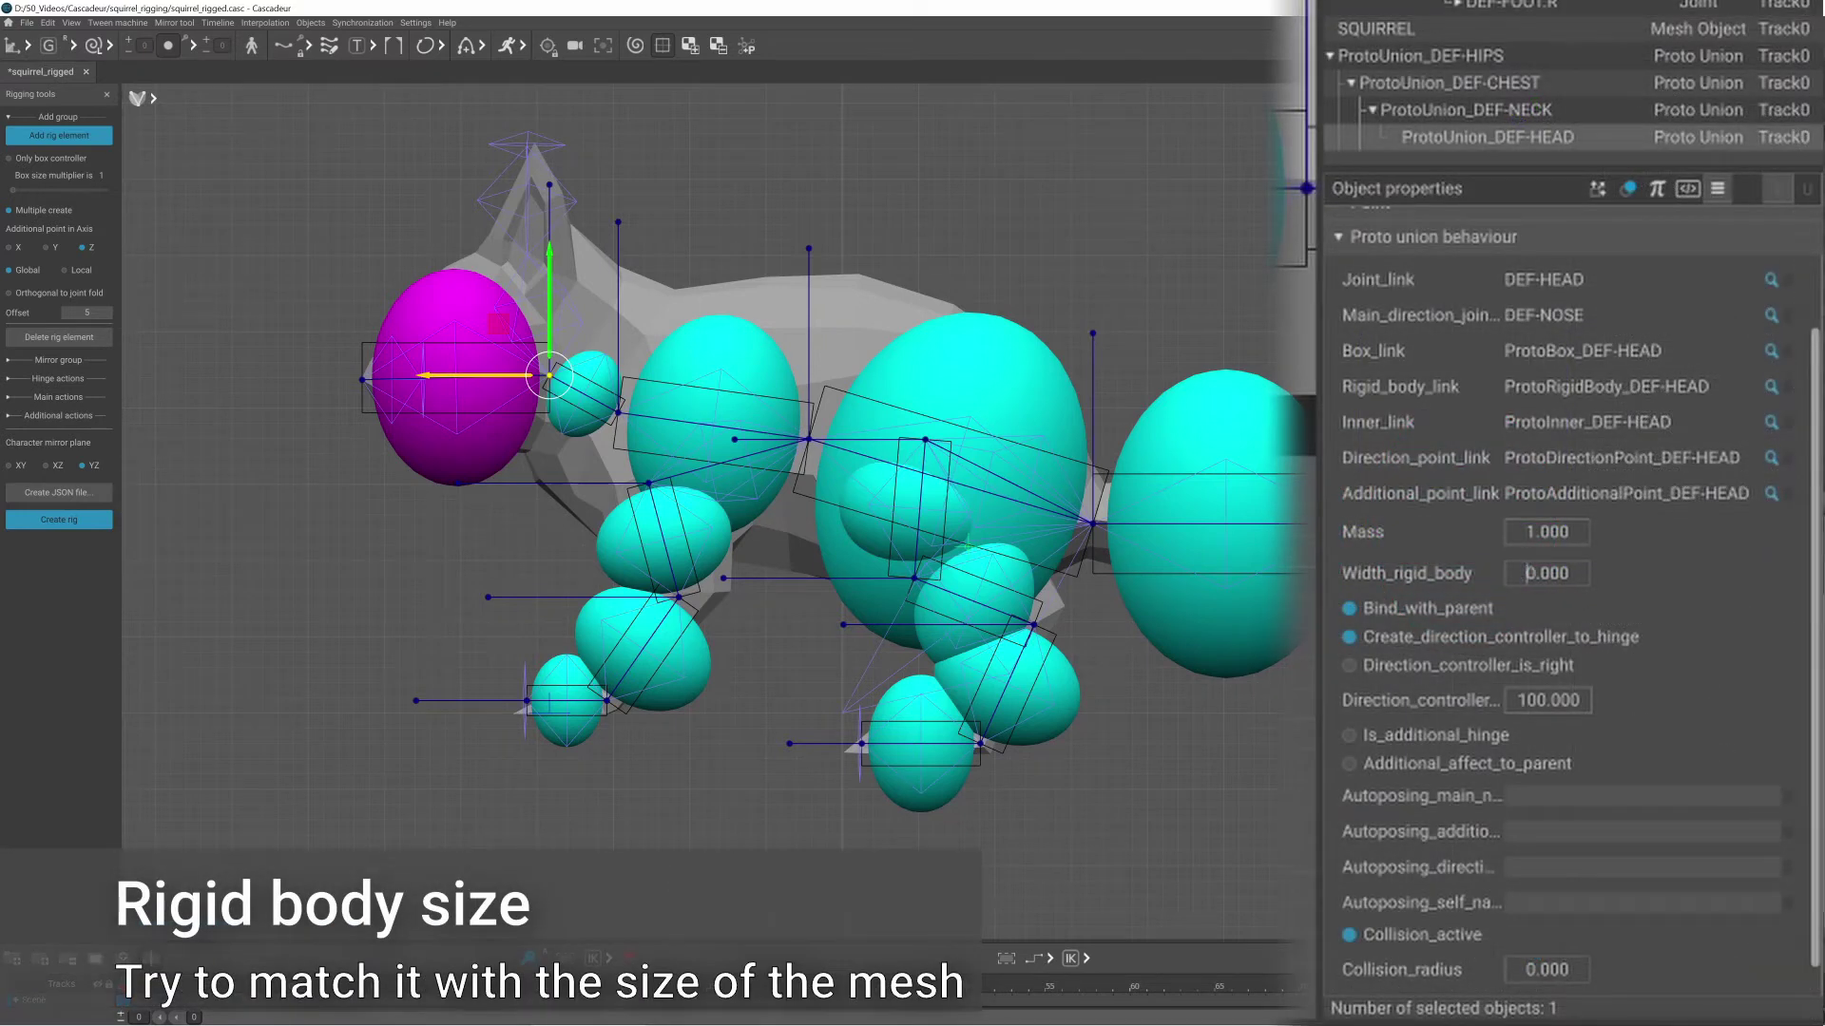
{"action": "type", "text": "26"}
{"action": "key", "text": "Return"}
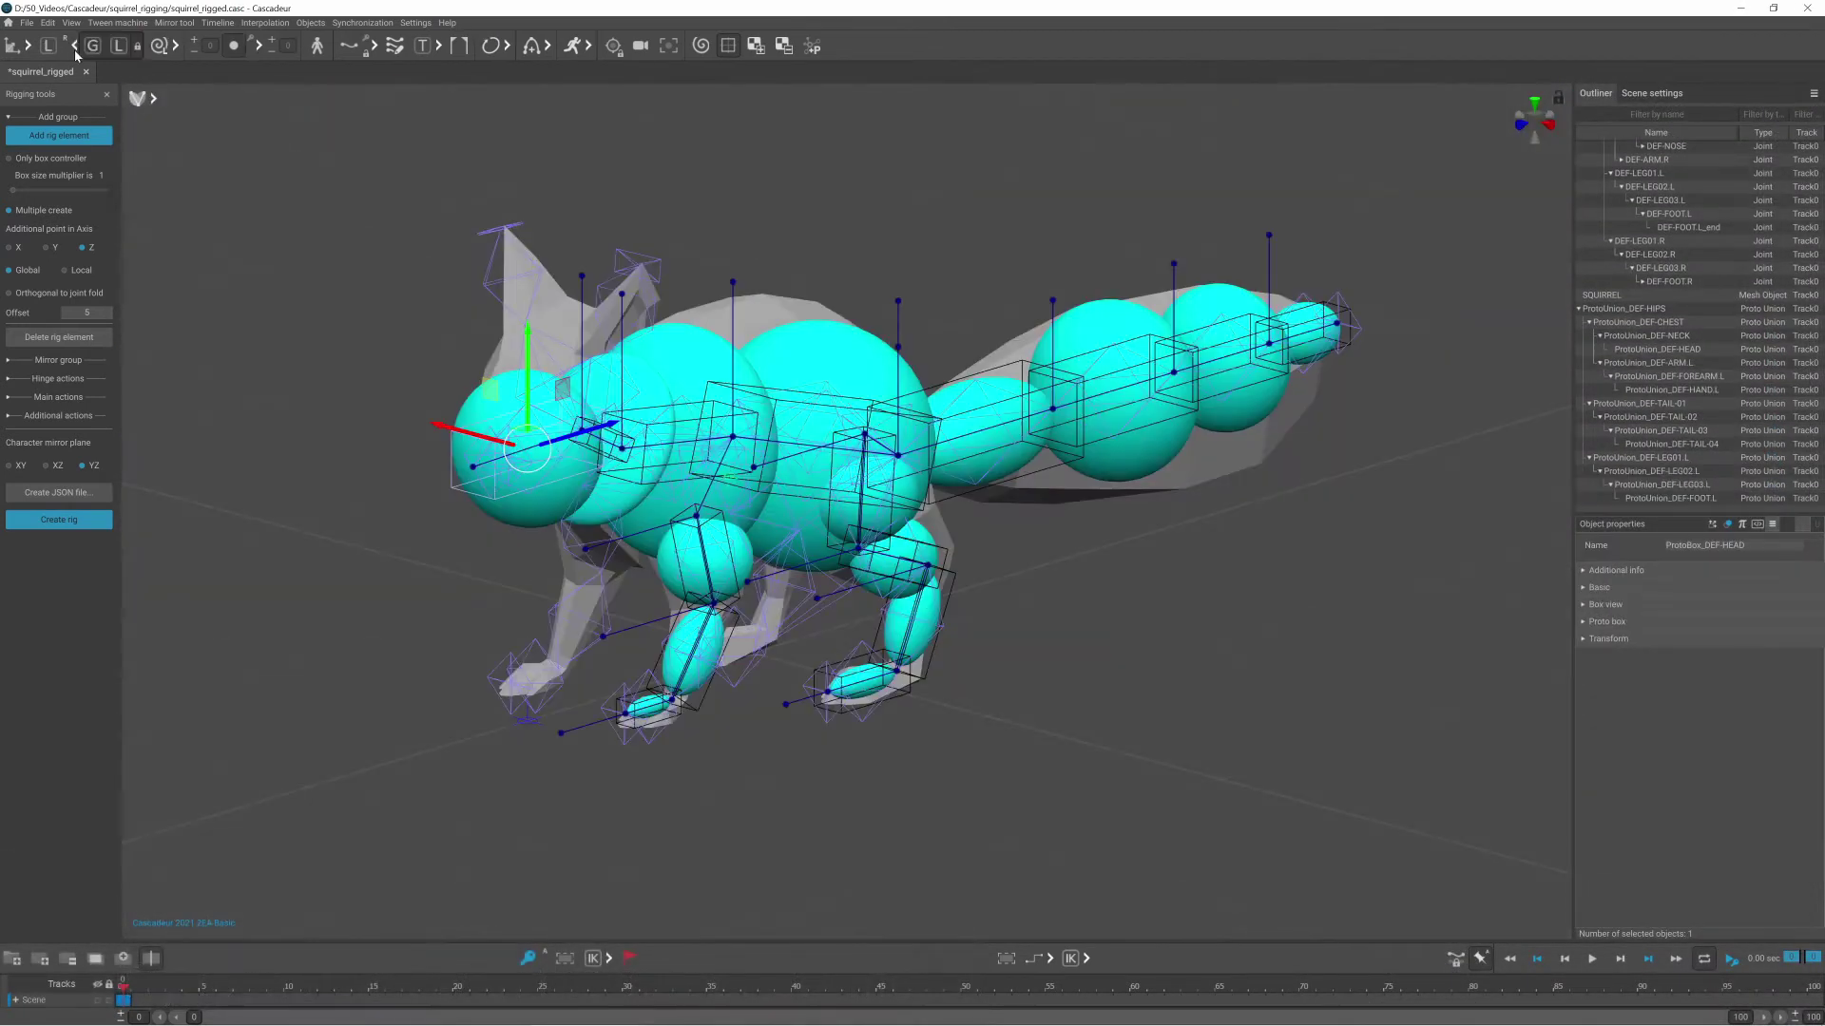
Activate the Scale tool for the head's box controller
{"action": "left_click", "coordinate": [74, 47]}
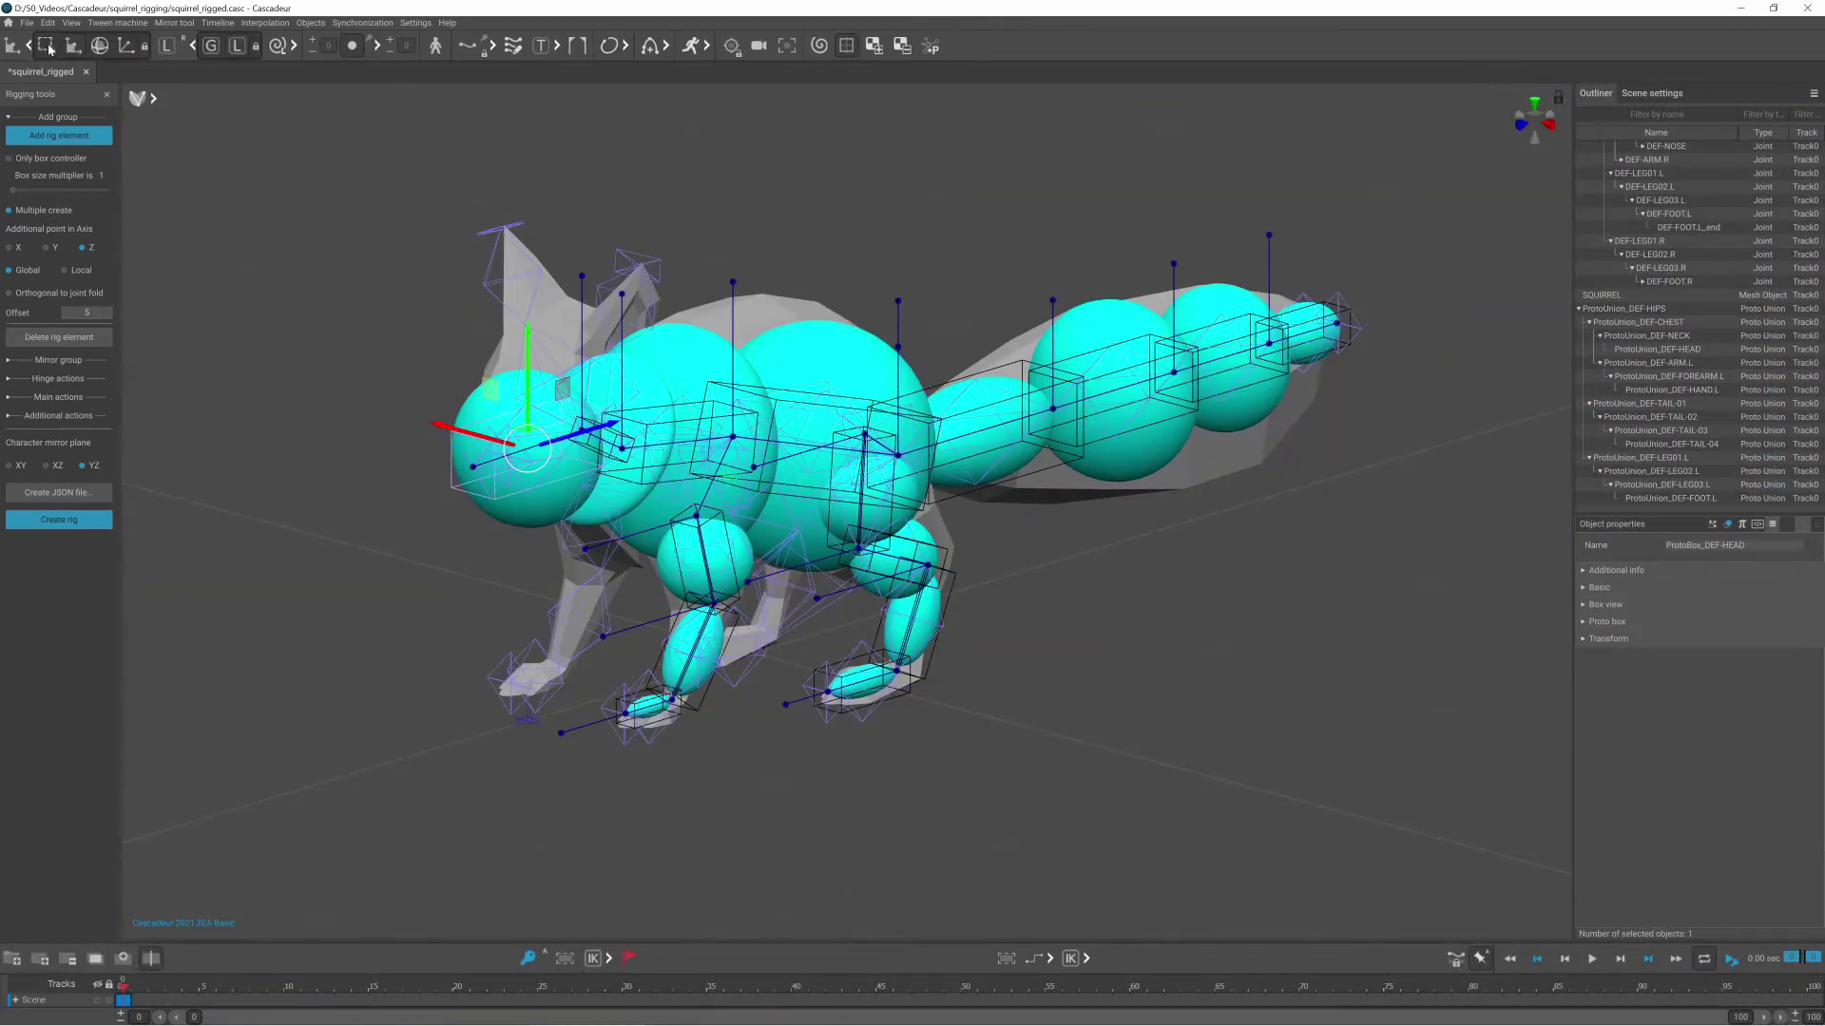
{"action": "left_click", "coordinate": [126, 47]}
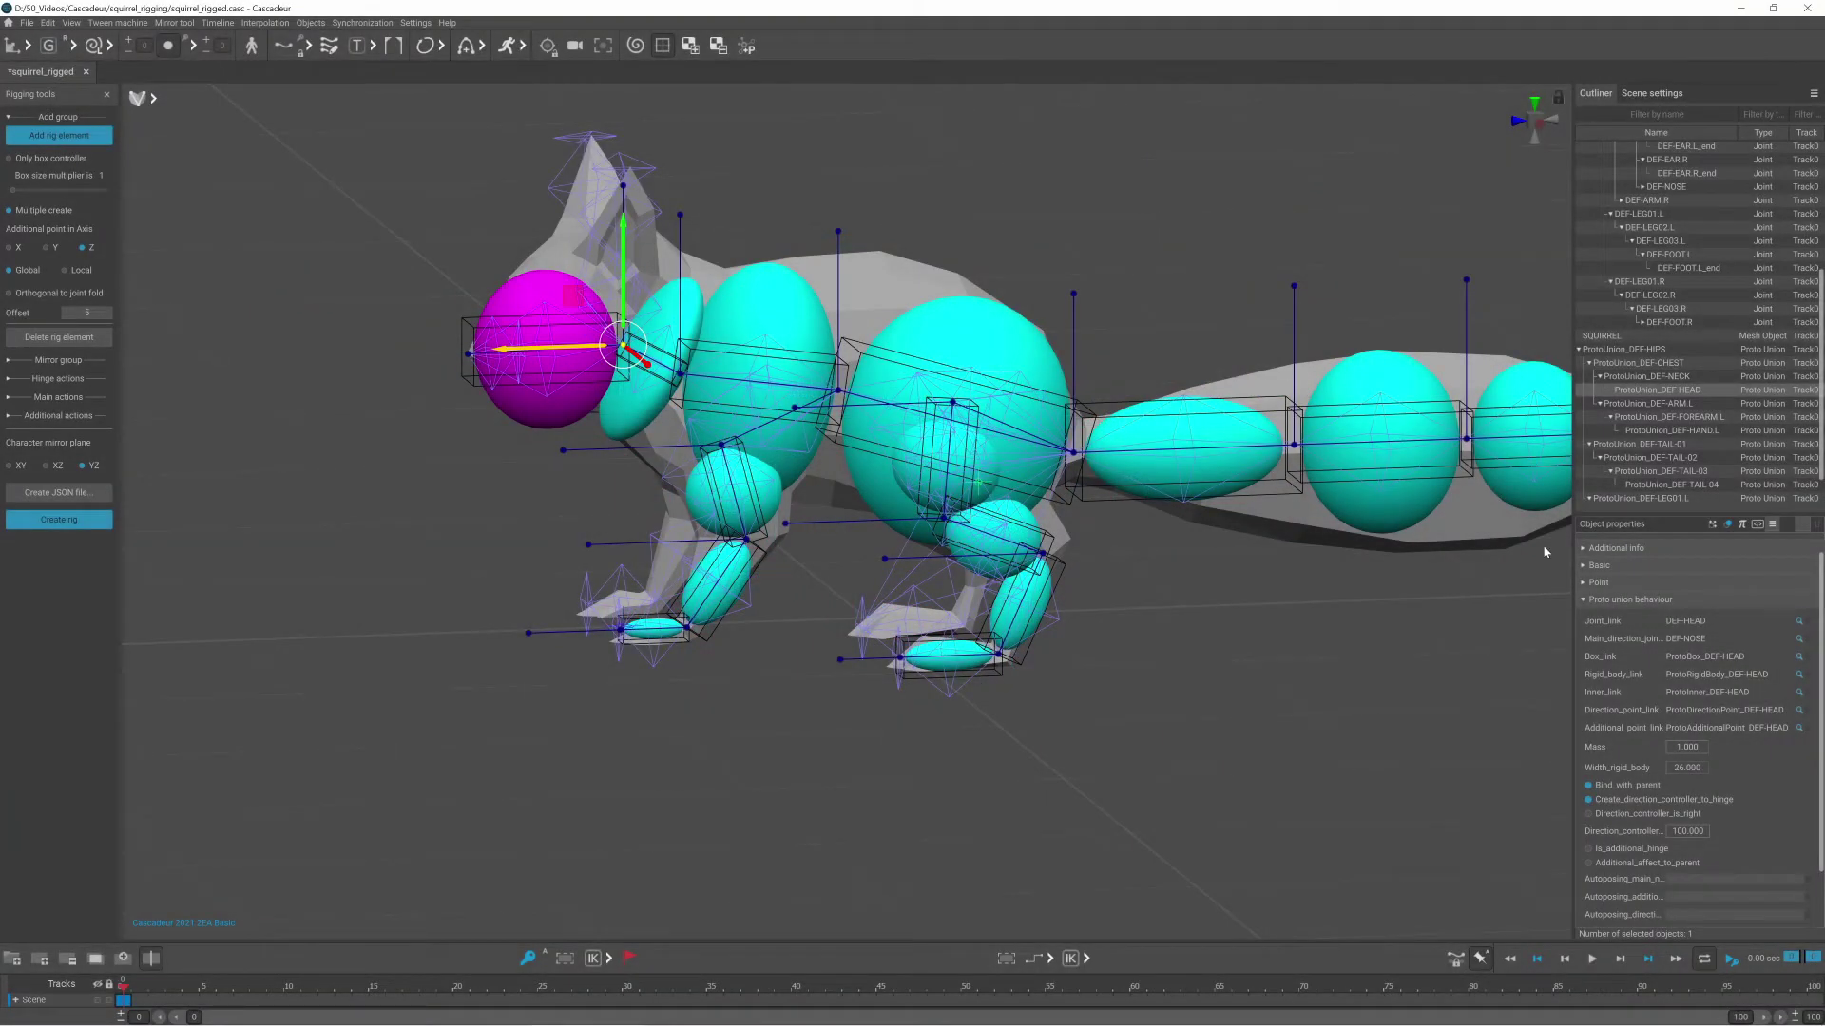
Open the head element's Mass for editing and go through the rig elements of the left hind foot and upper leg
{"action": "double_click", "coordinate": [1687, 747]}
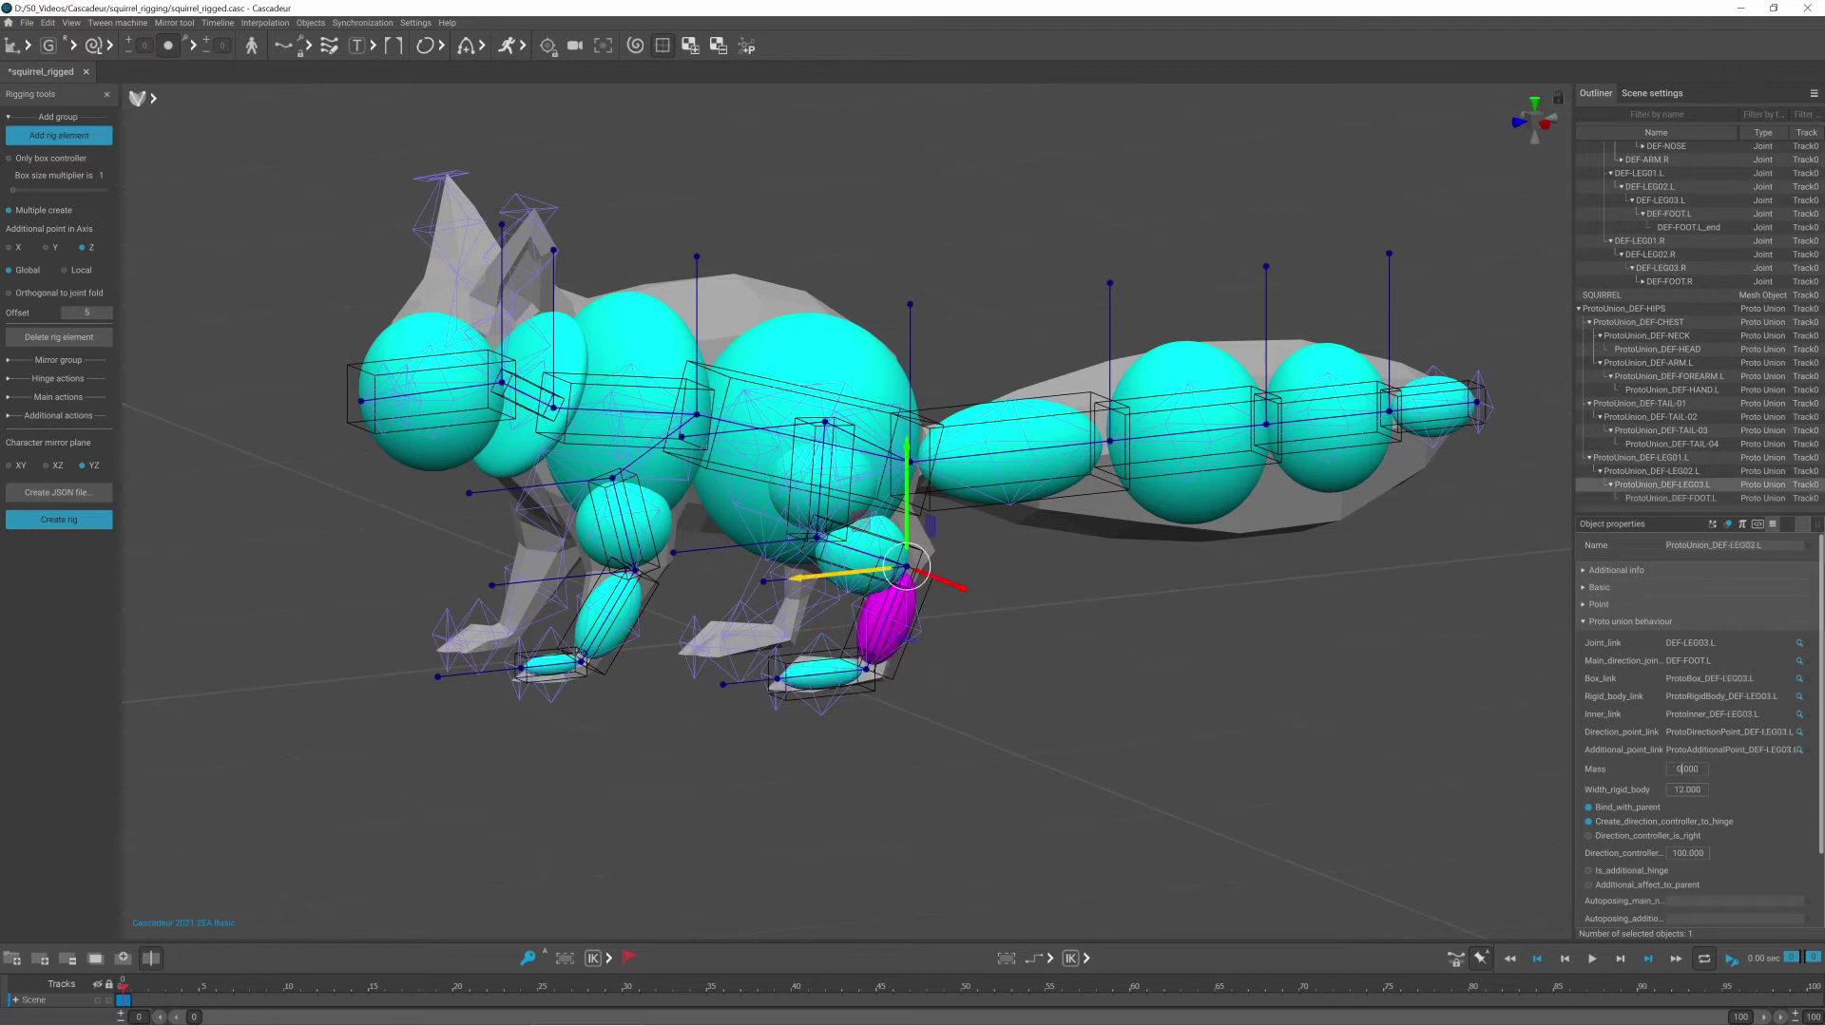
{"action": "left_click", "coordinate": [825, 668]}
{"action": "left_click", "coordinate": [856, 549]}
{"action": "left_click", "coordinate": [814, 480]}
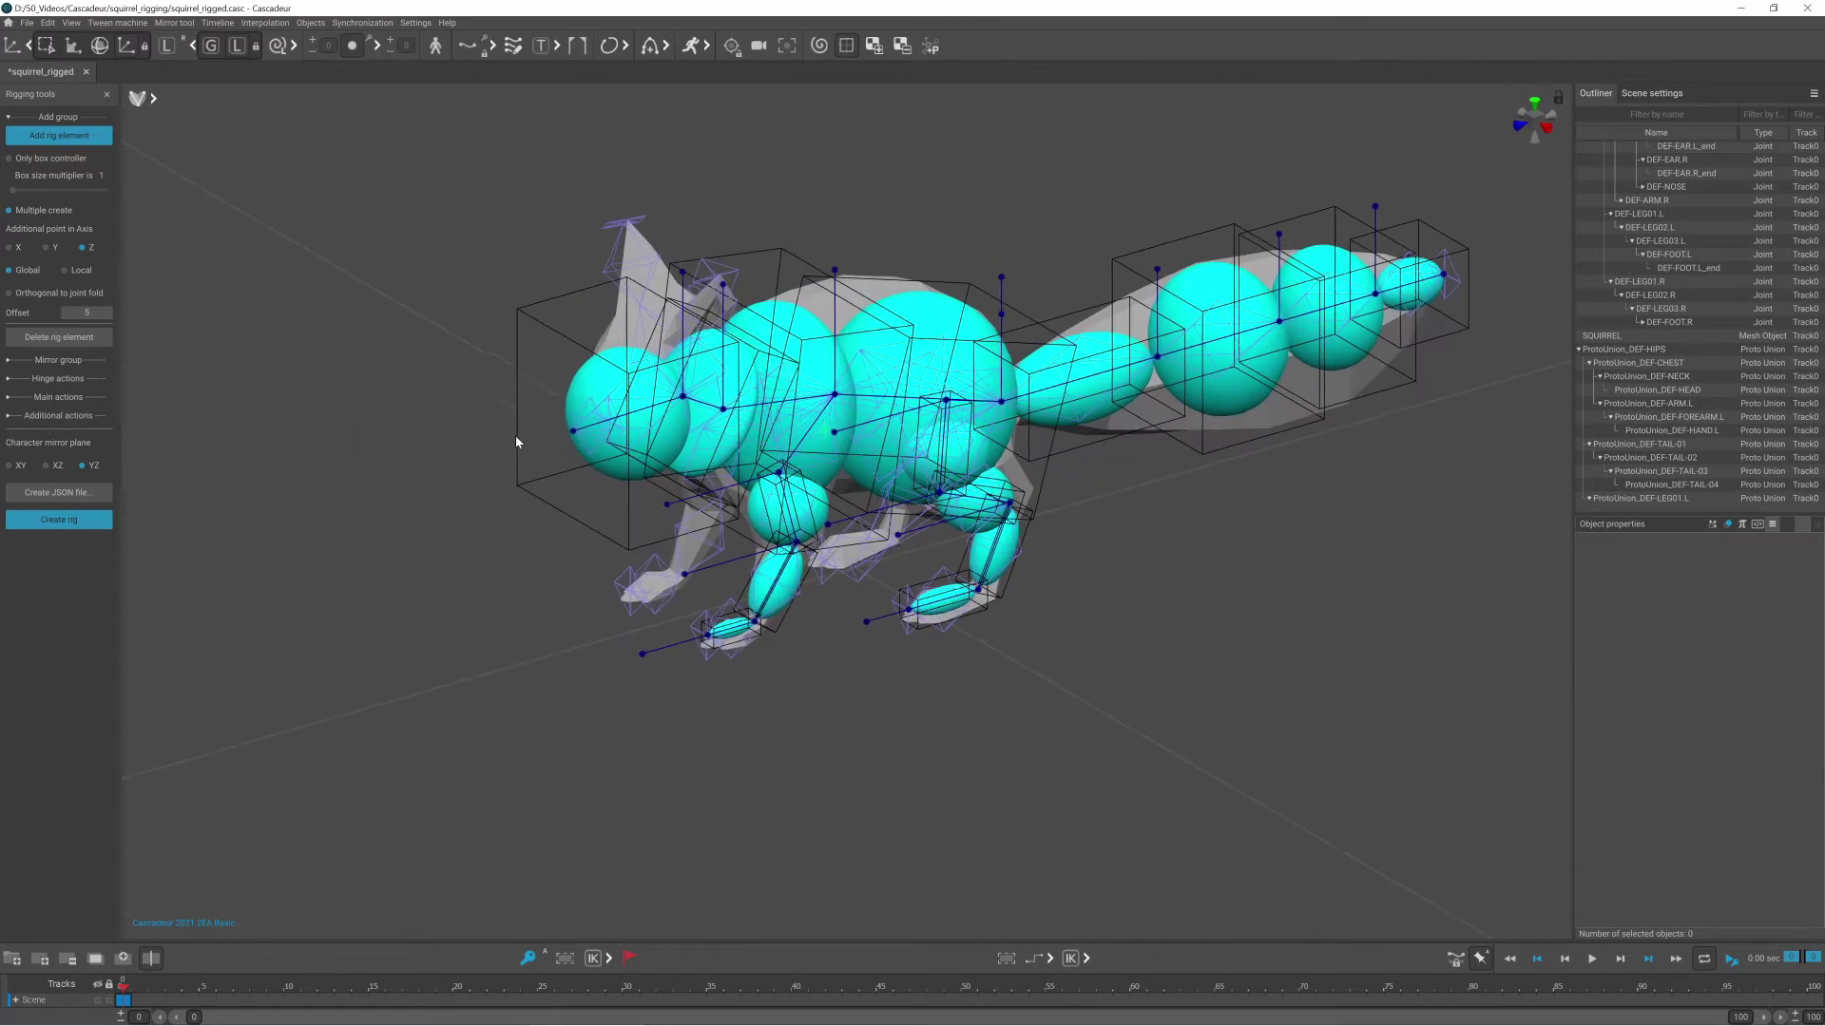
Select both ear joints and DEF-NOSE and add rig elements for them with Only box controller enabled
{"action": "left_click", "coordinate": [719, 292]}
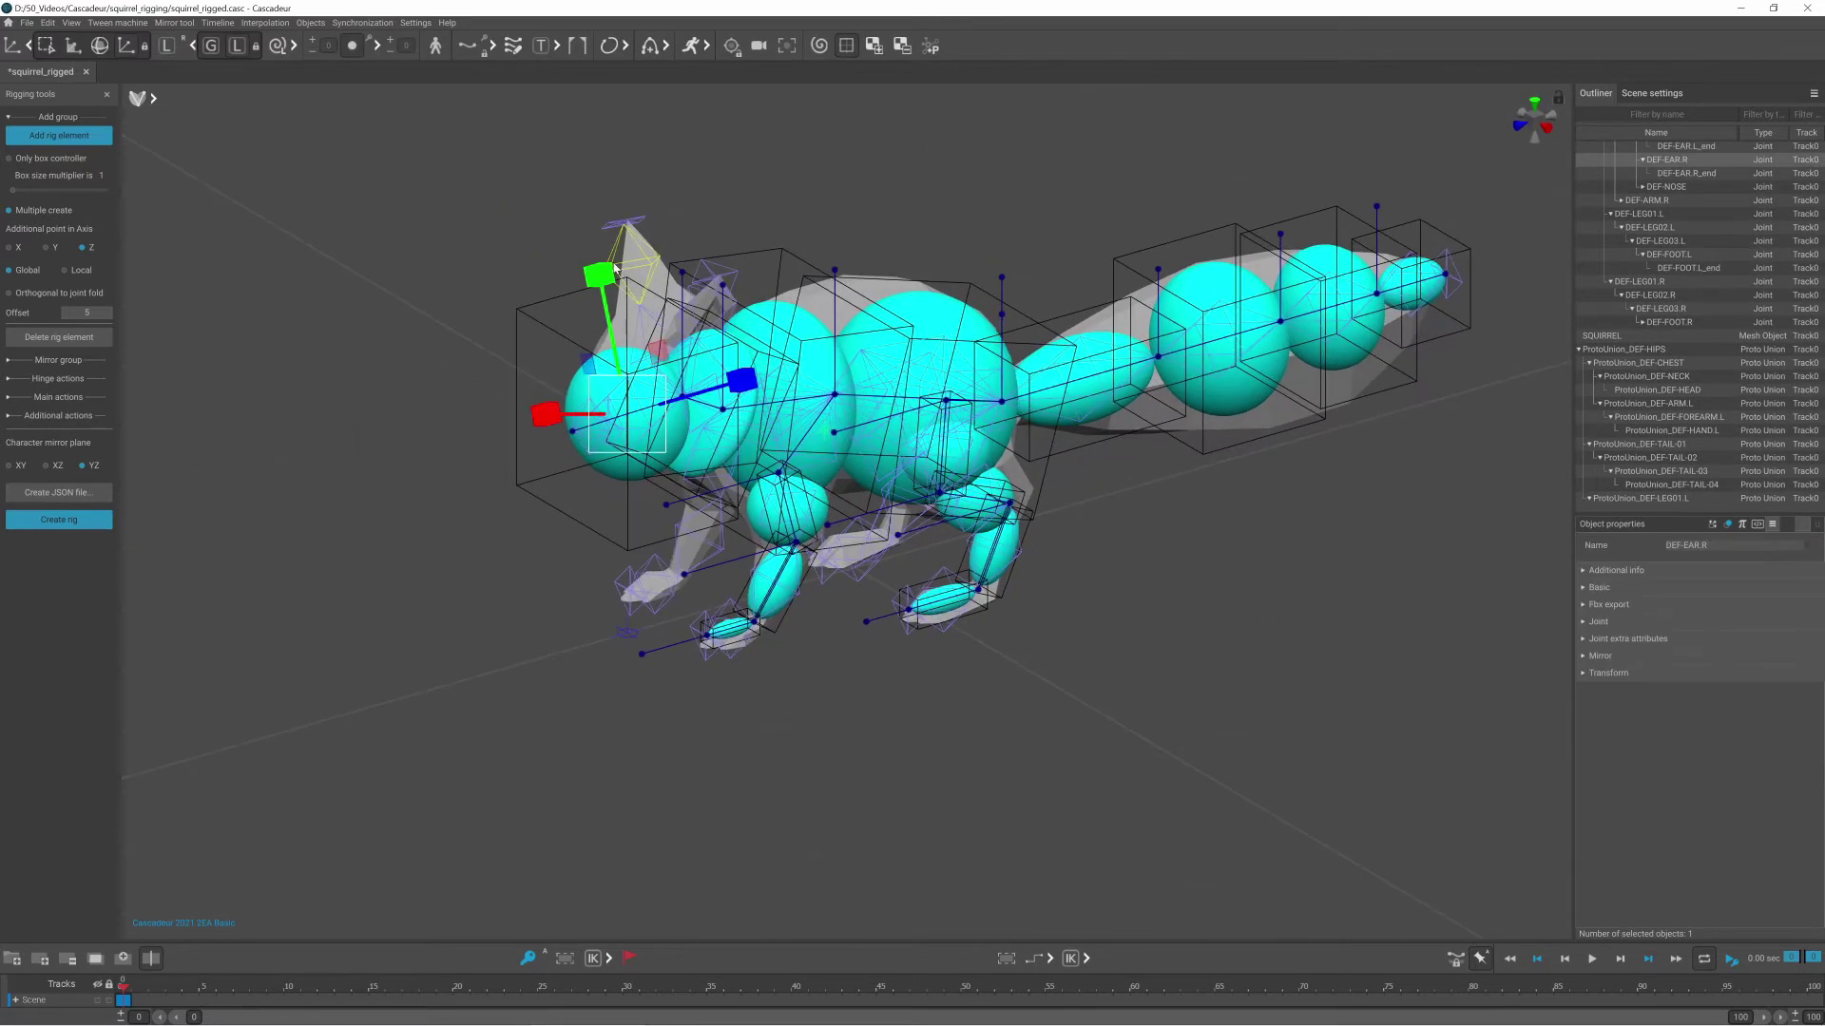
{"action": "left_click", "coordinate": [704, 303], "text": "shift"}
{"action": "left_click", "coordinate": [591, 427], "text": "shift"}
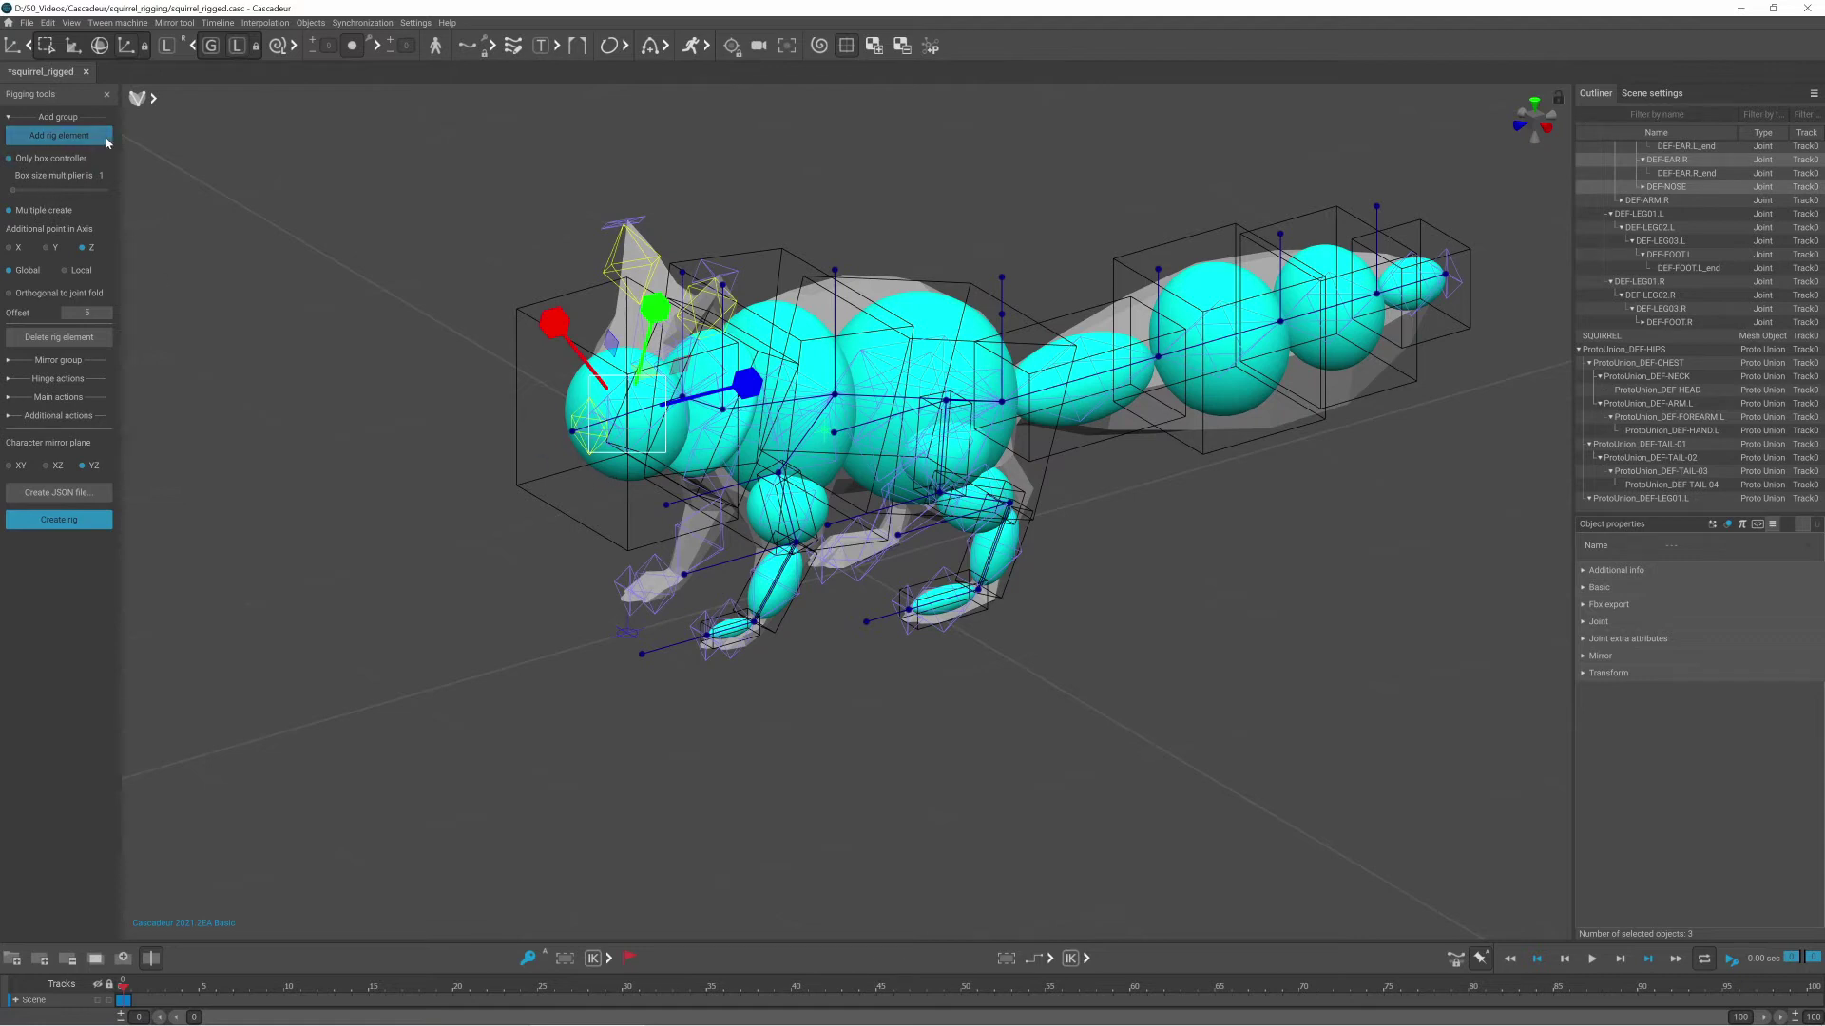
{"action": "left_click", "coordinate": [67, 139]}
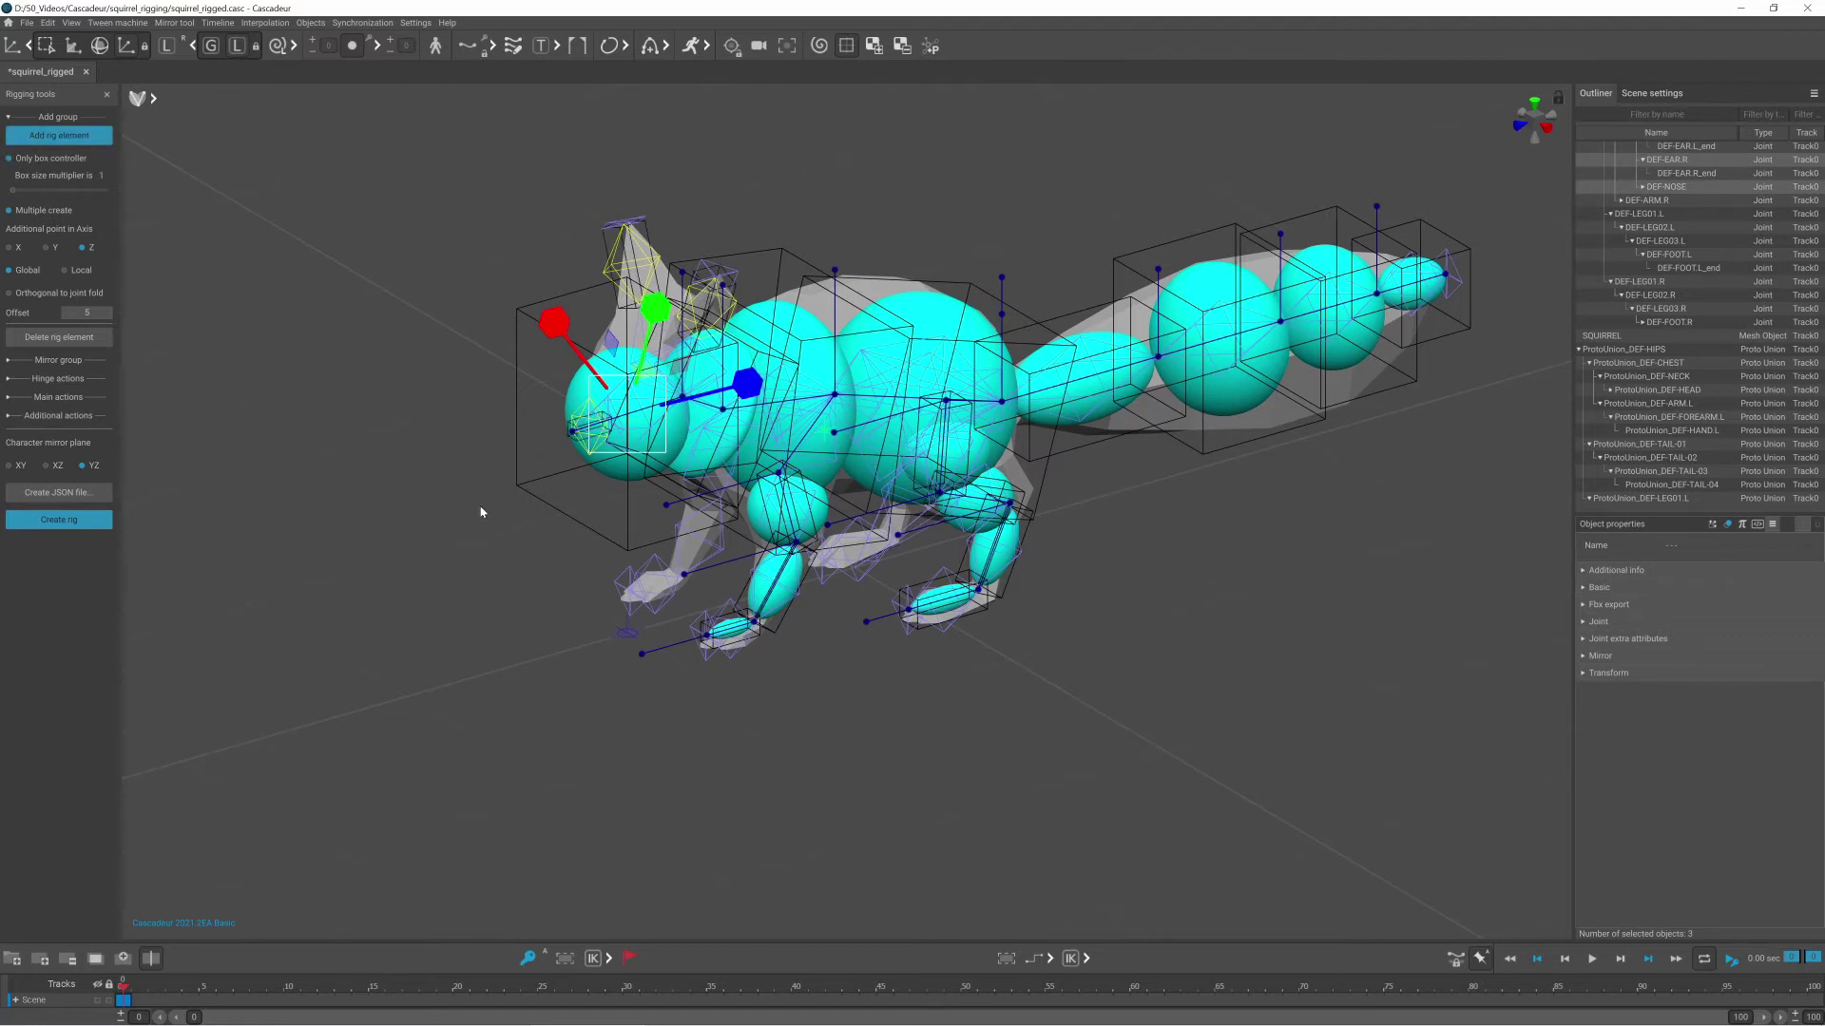
Move the nose's box controller forward toward the tip of the snout
{"action": "scroll", "coordinate": [481, 513], "scroll_direction": "up", "scroll_amount": 5}
{"action": "middle_click_drag", "start_coordinate": [274, 505], "coordinate": [617, 637]}
{"action": "left_click", "coordinate": [615, 632]}
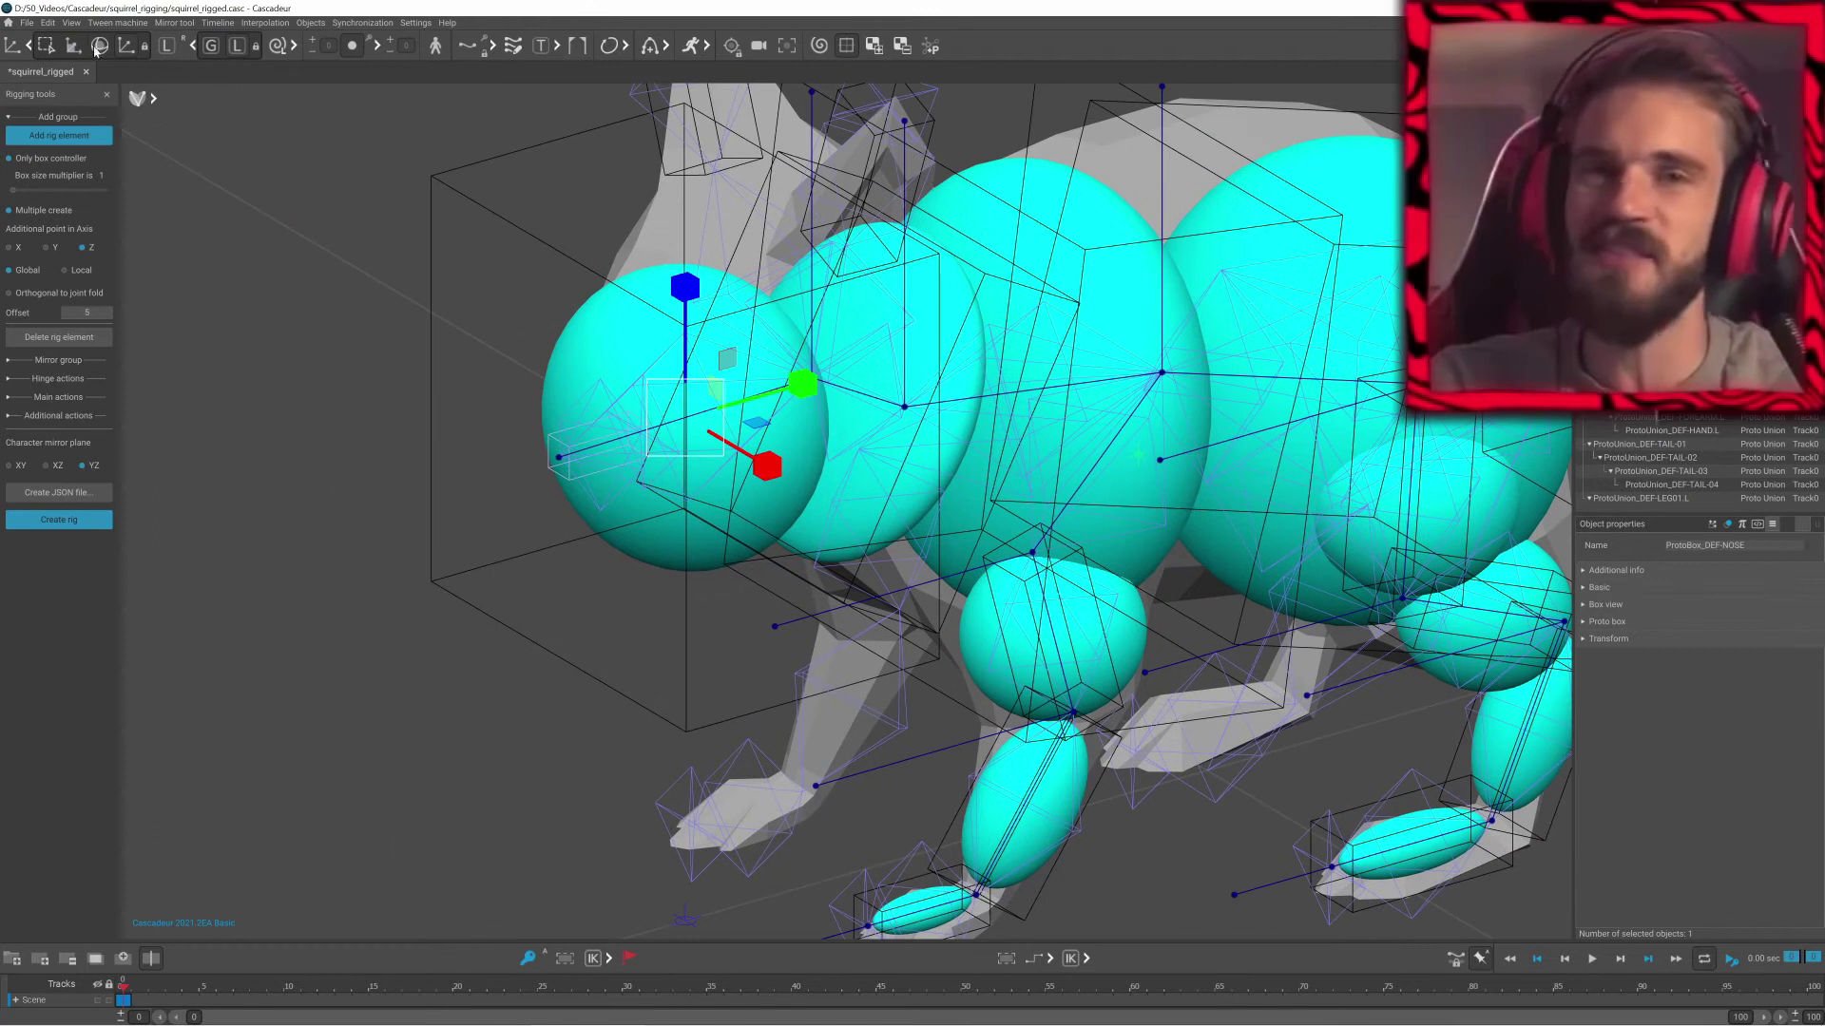
{"action": "key", "text": "w"}
{"action": "left_click_drag", "start_coordinate": [742, 406], "coordinate": [681, 424]}
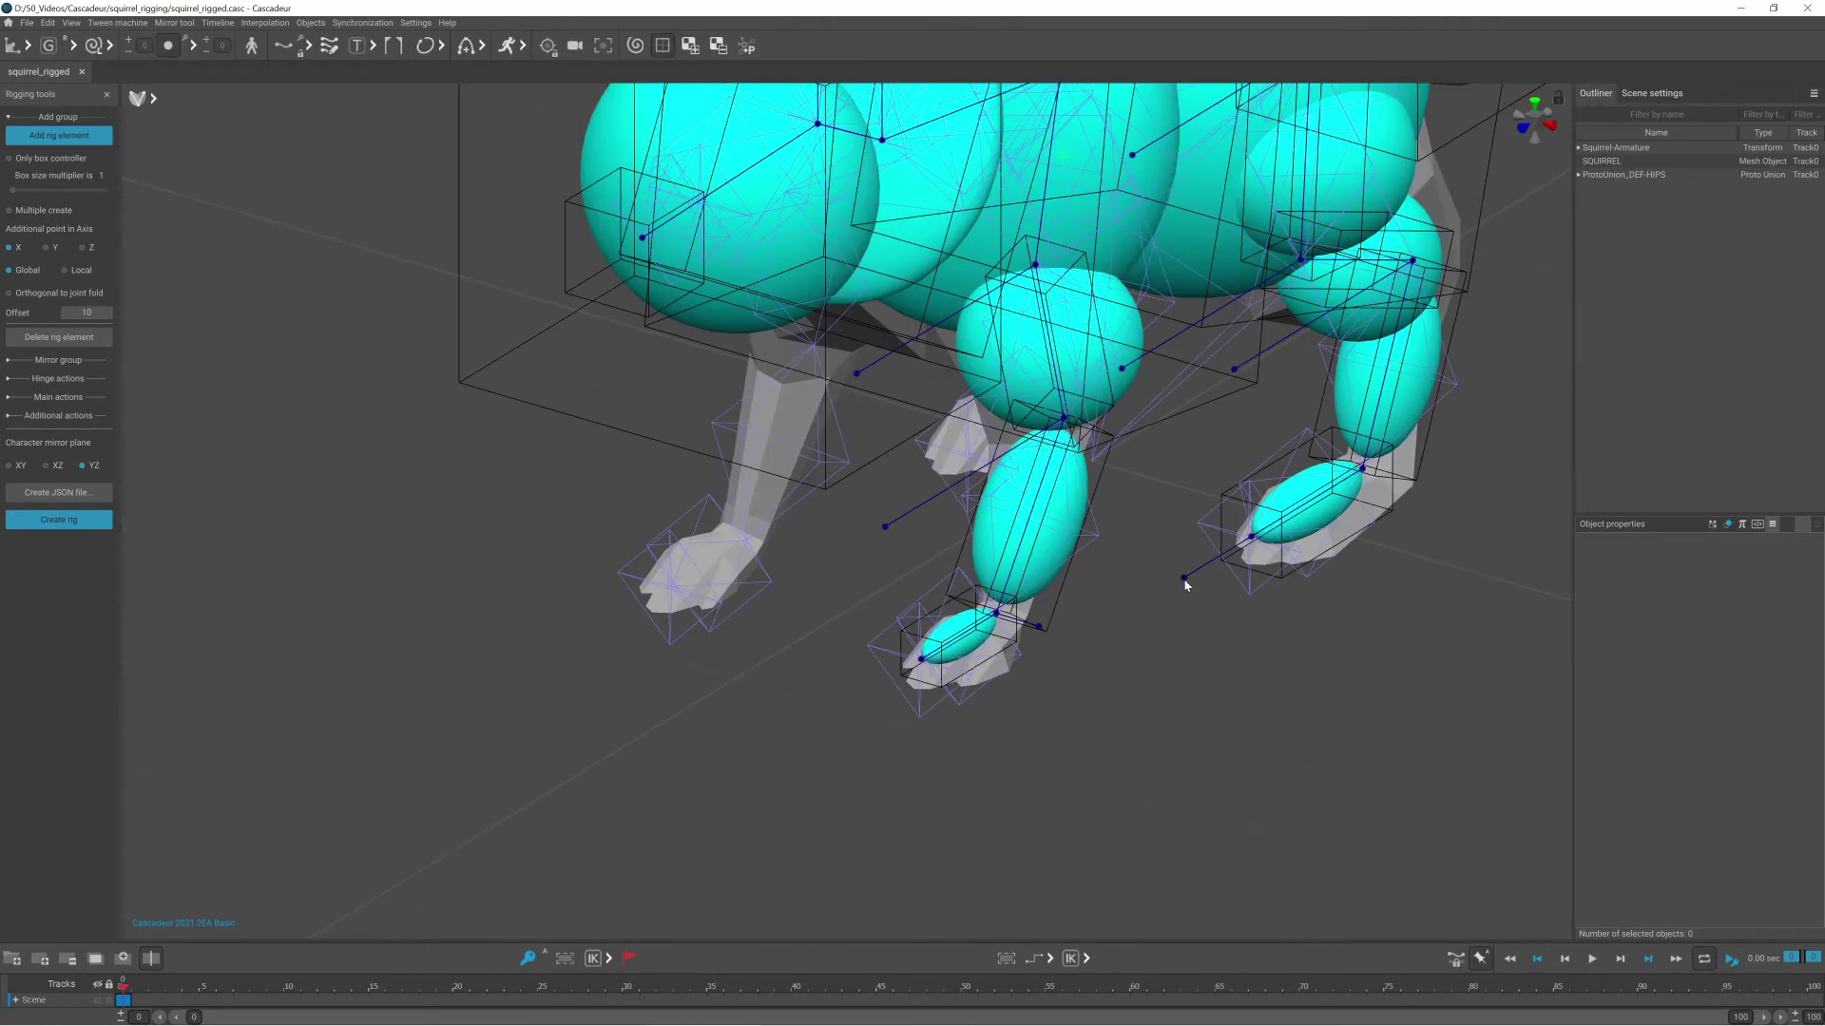
Move the left hind foot's additional point to the outer side of the ankle and adjust the left hand's additional point along X
{"action": "left_click", "coordinate": [1182, 580]}
{"action": "left_click", "coordinate": [1276, 543]}
{"action": "left_click_drag", "start_coordinate": [1276, 543], "coordinate": [1317, 513]}
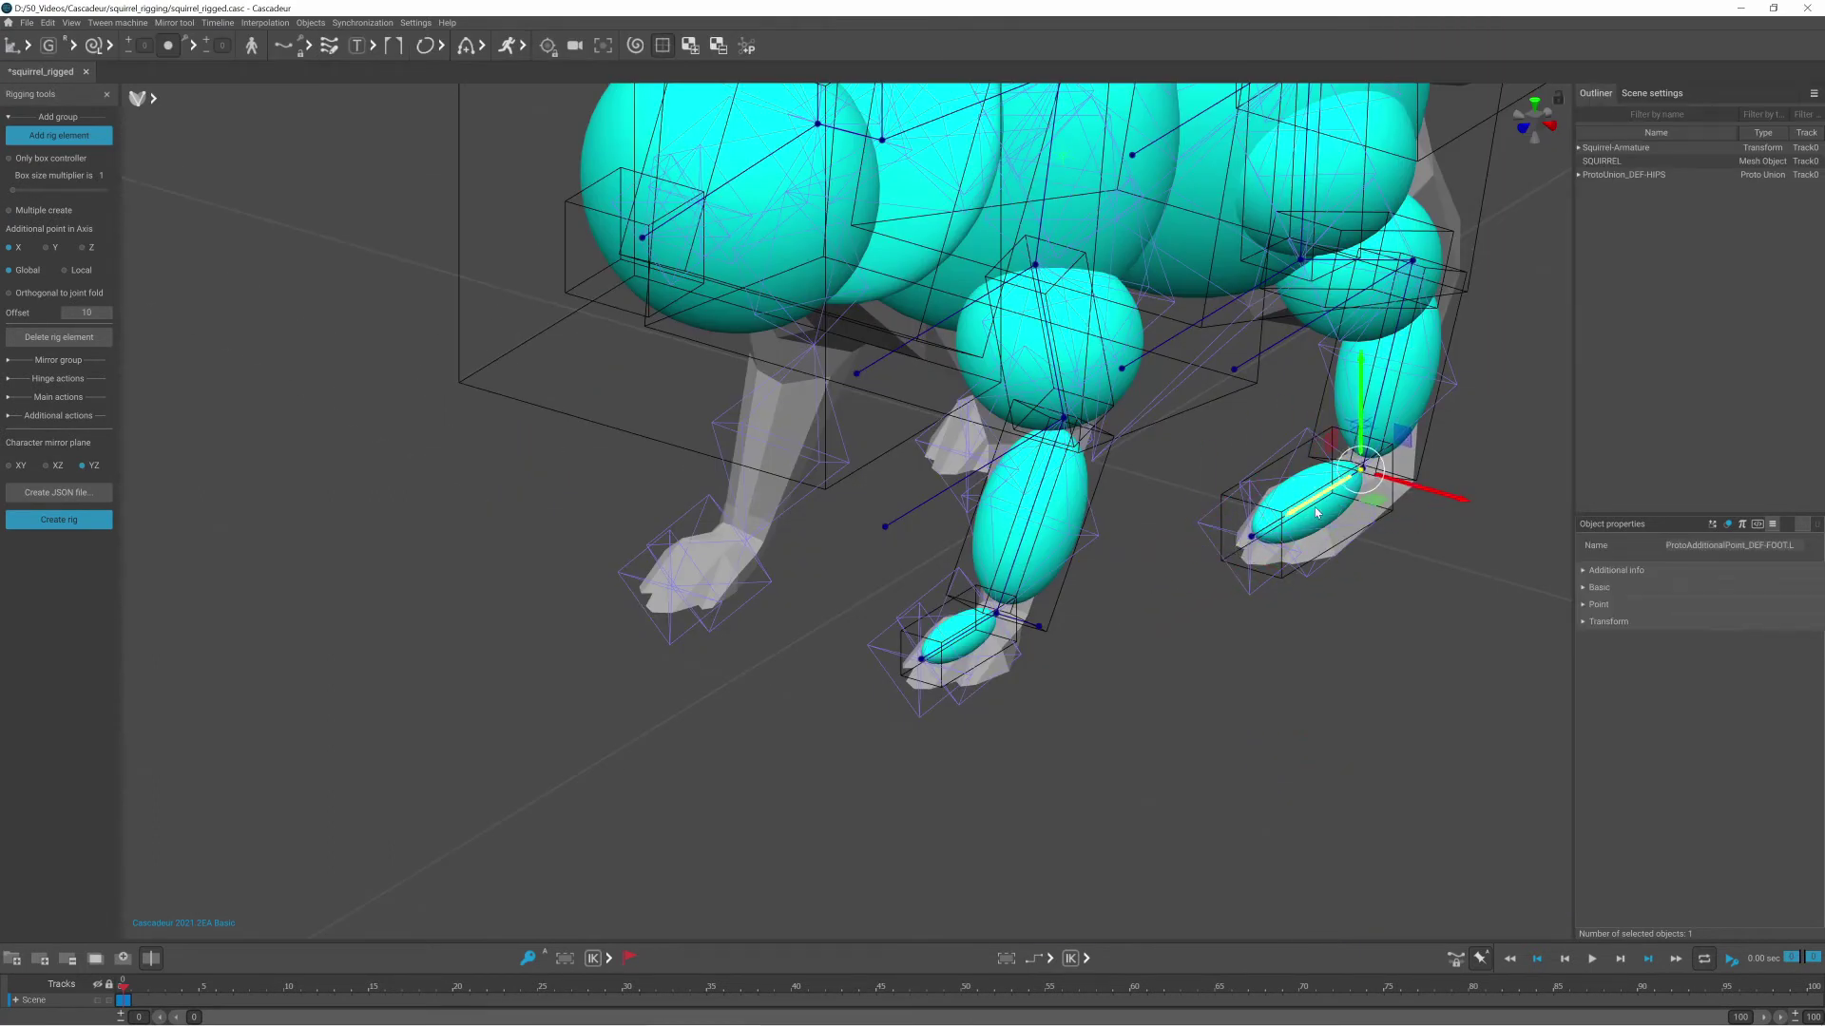
{"action": "left_click_drag", "start_coordinate": [1427, 488], "coordinate": [1277, 790]}
{"action": "right_click_drag", "start_coordinate": [1278, 794], "coordinate": [1199, 844]}
{"action": "left_click", "coordinate": [859, 825]}
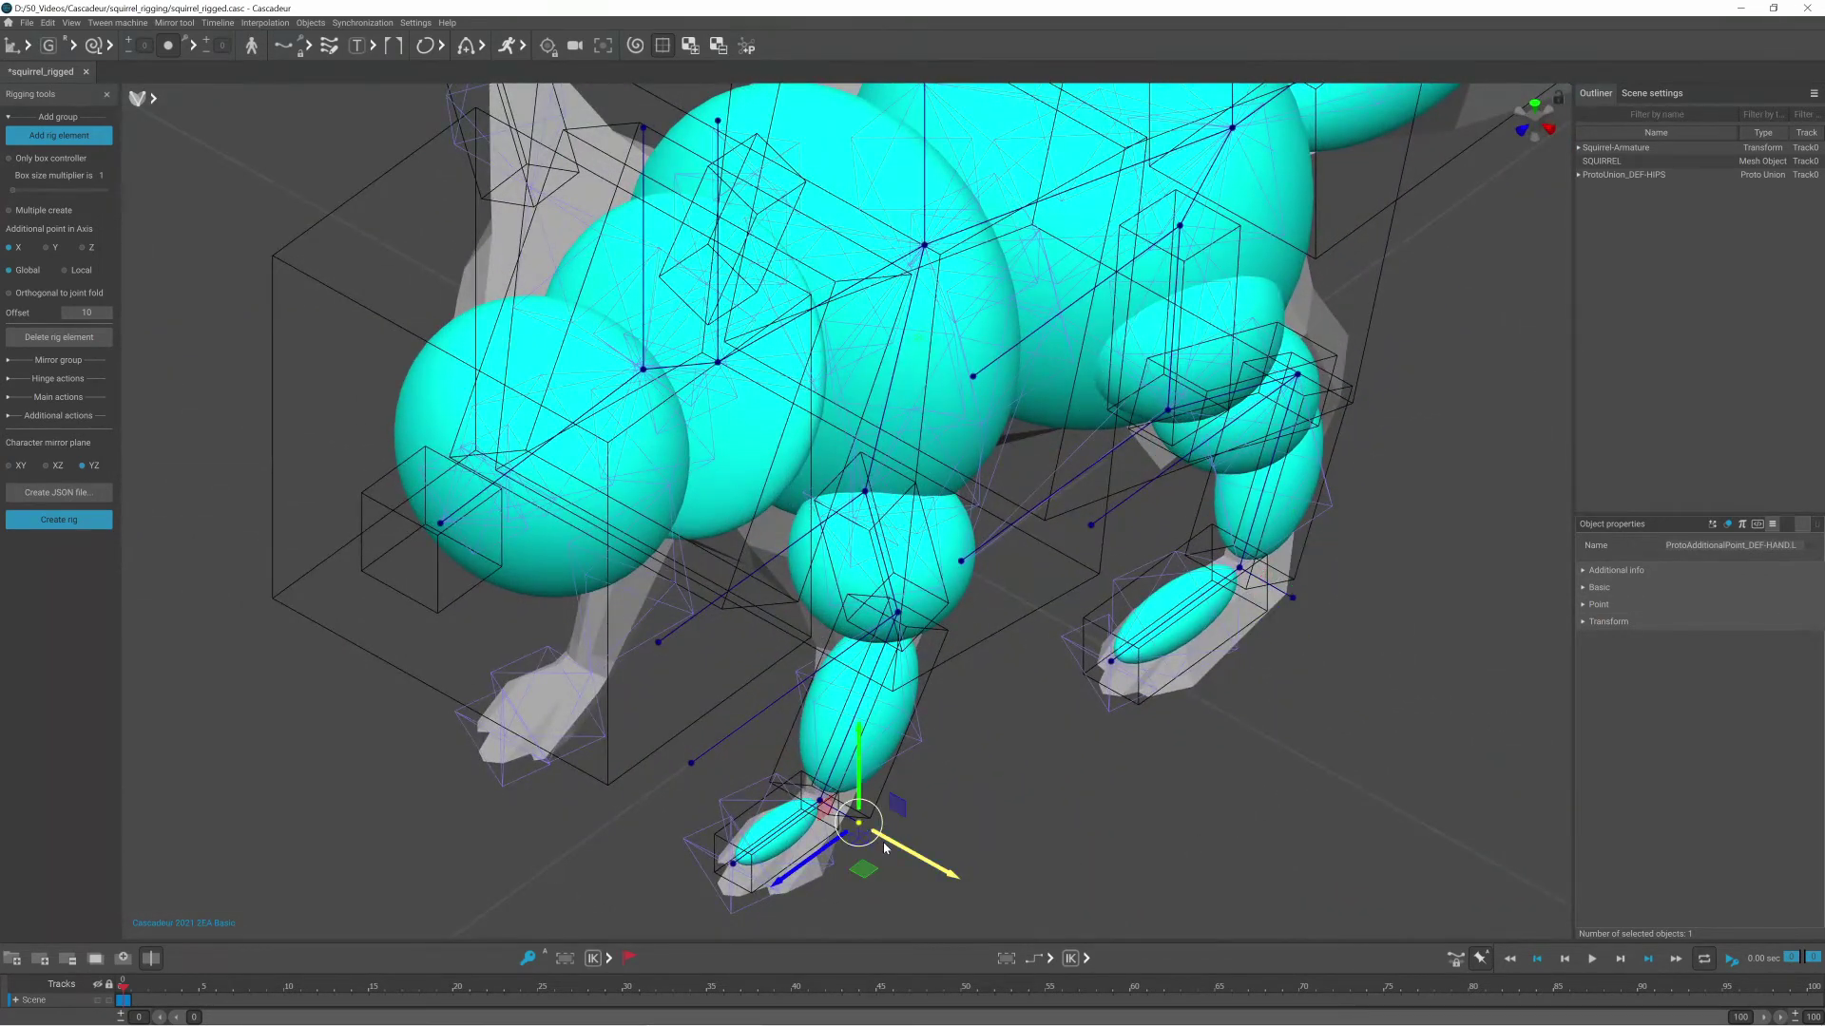
{"action": "left_click", "coordinate": [979, 759]}
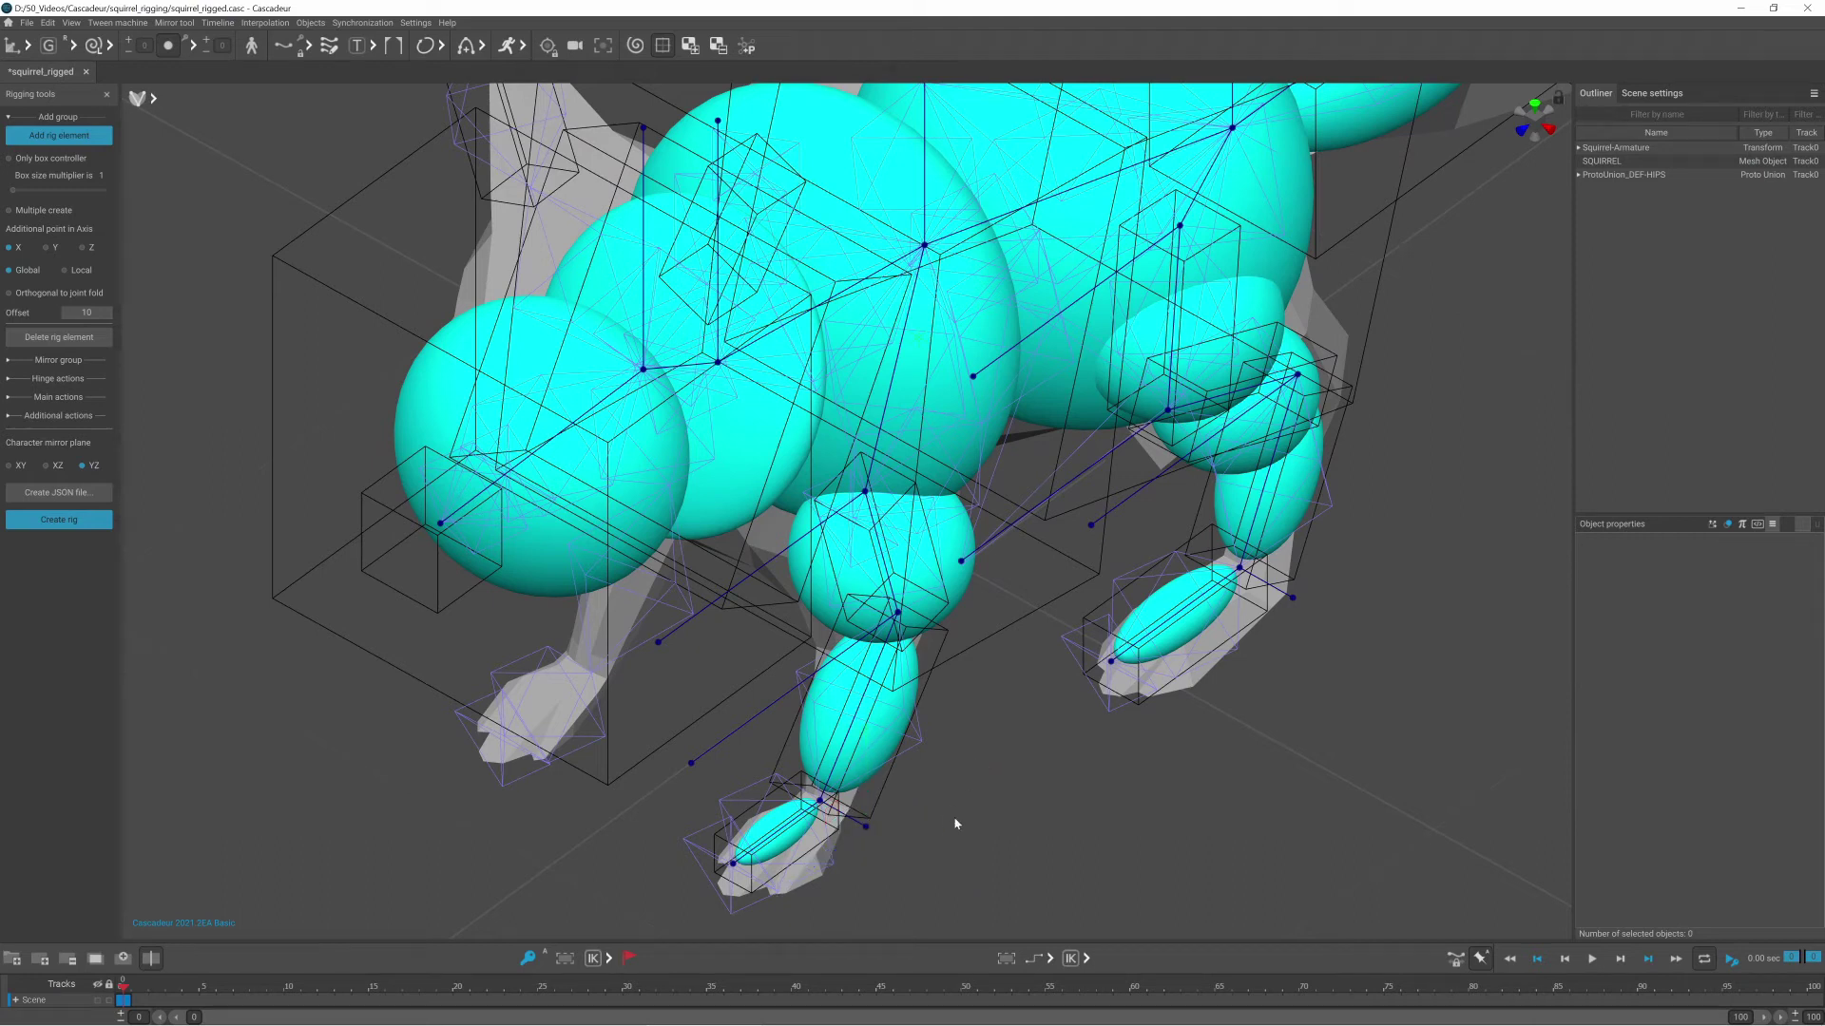
Create an edge between the left hand's additional point and the point at its fingertips
{"action": "right_click_drag", "start_coordinate": [953, 827], "coordinate": [852, 808]}
{"action": "left_click", "coordinate": [840, 800]}
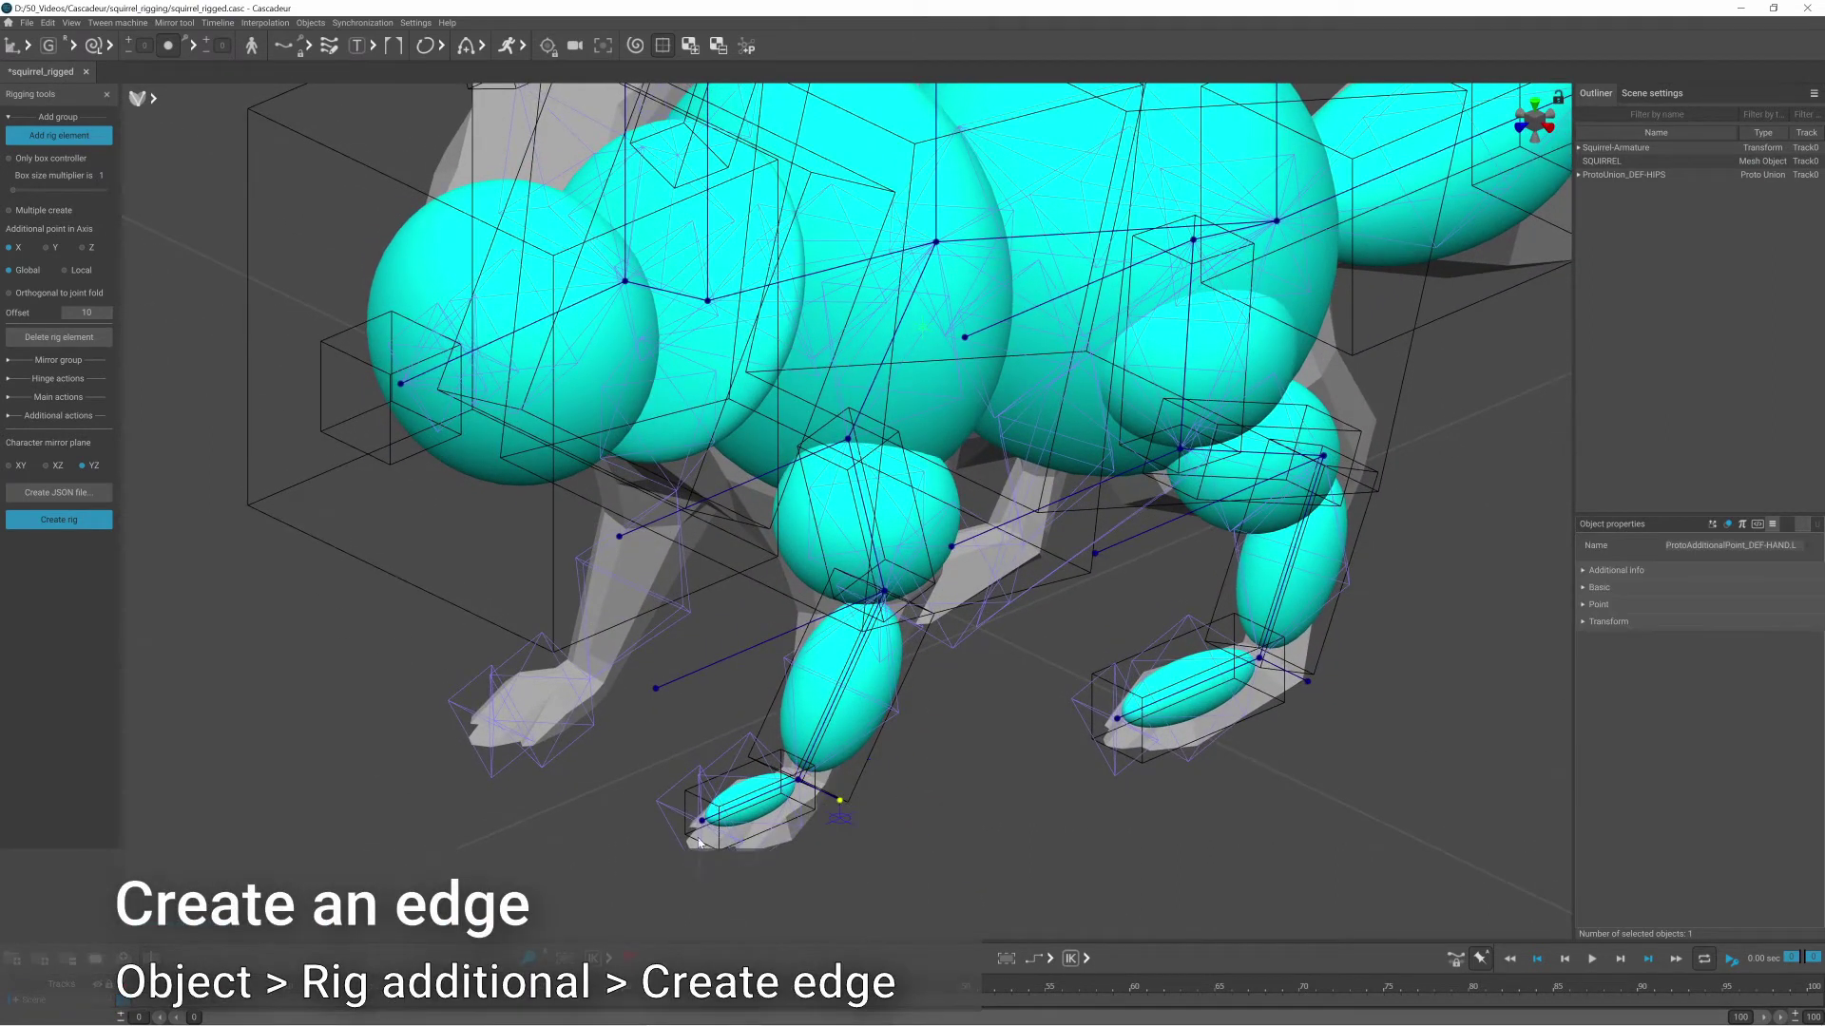
{"action": "left_click", "coordinate": [702, 819], "text": "shift"}
{"action": "left_click", "coordinate": [310, 23]}
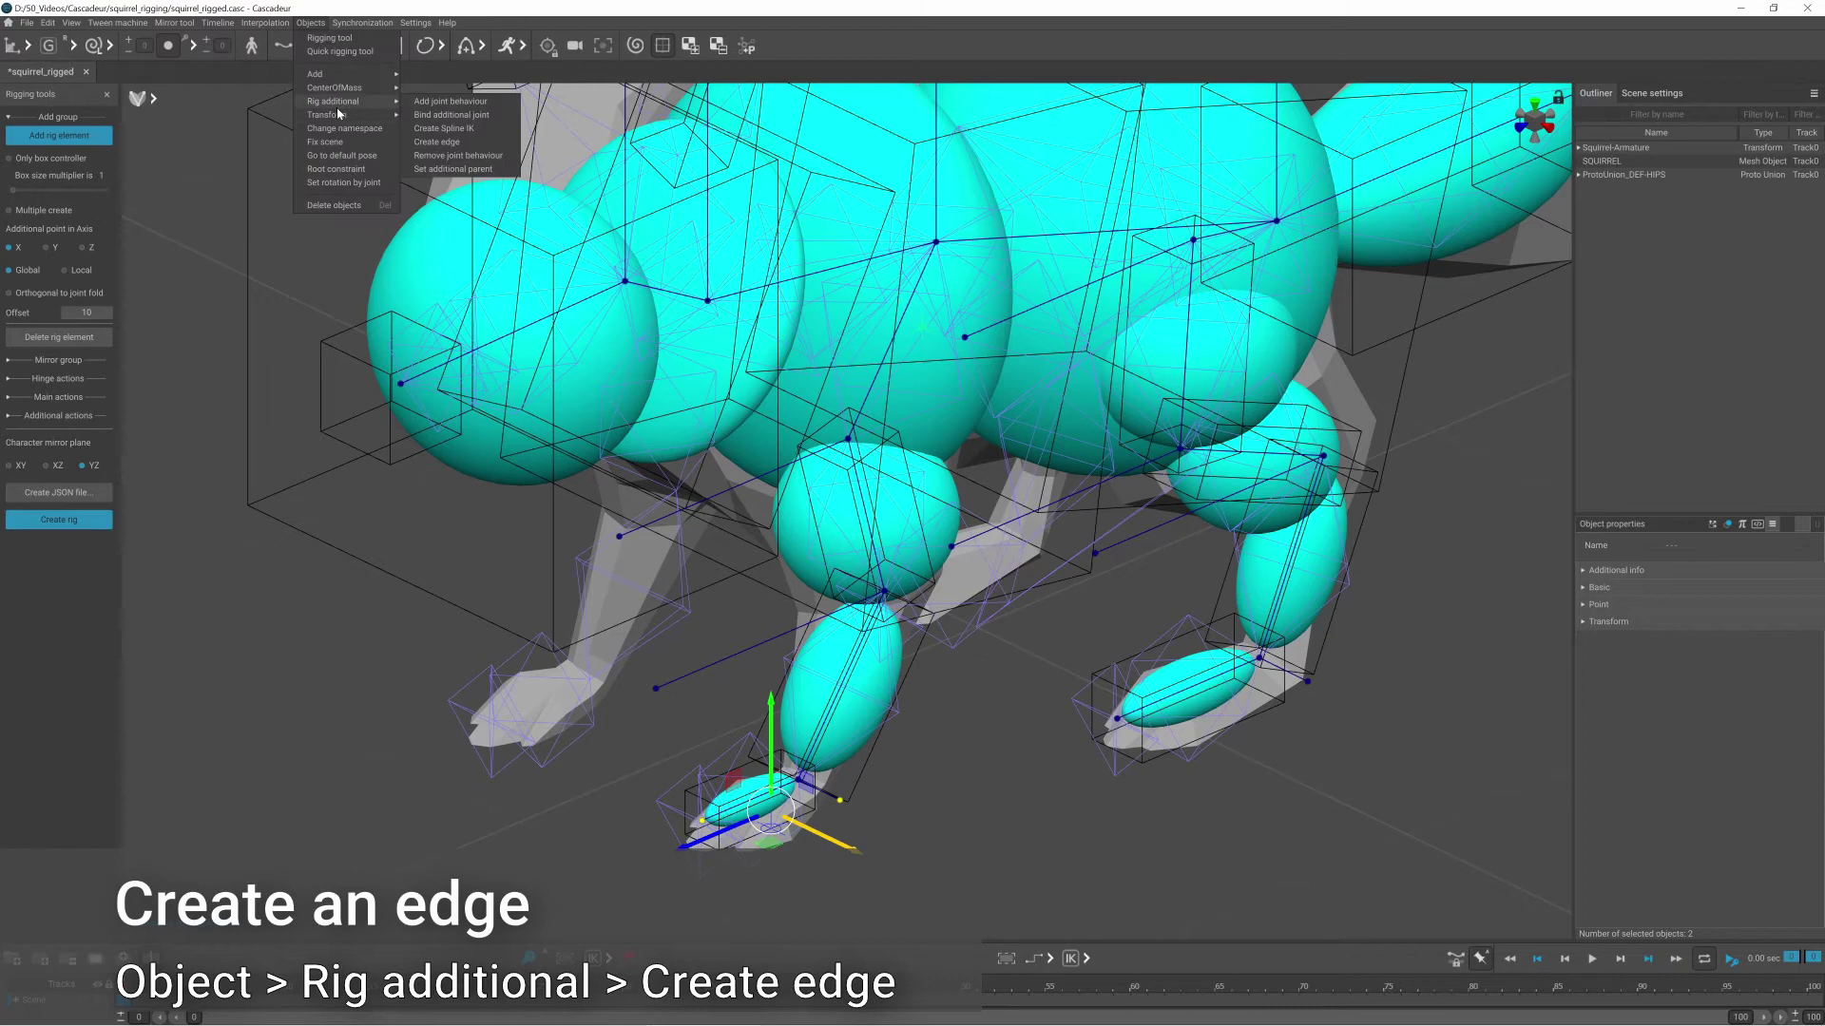
{"action": "mouse_move", "coordinate": [338, 101]}
{"action": "left_click", "coordinate": [437, 142]}
Create an edge between the left hind foot's toe point and its additional point
{"action": "right_click_drag", "start_coordinate": [960, 779], "coordinate": [727, 656]}
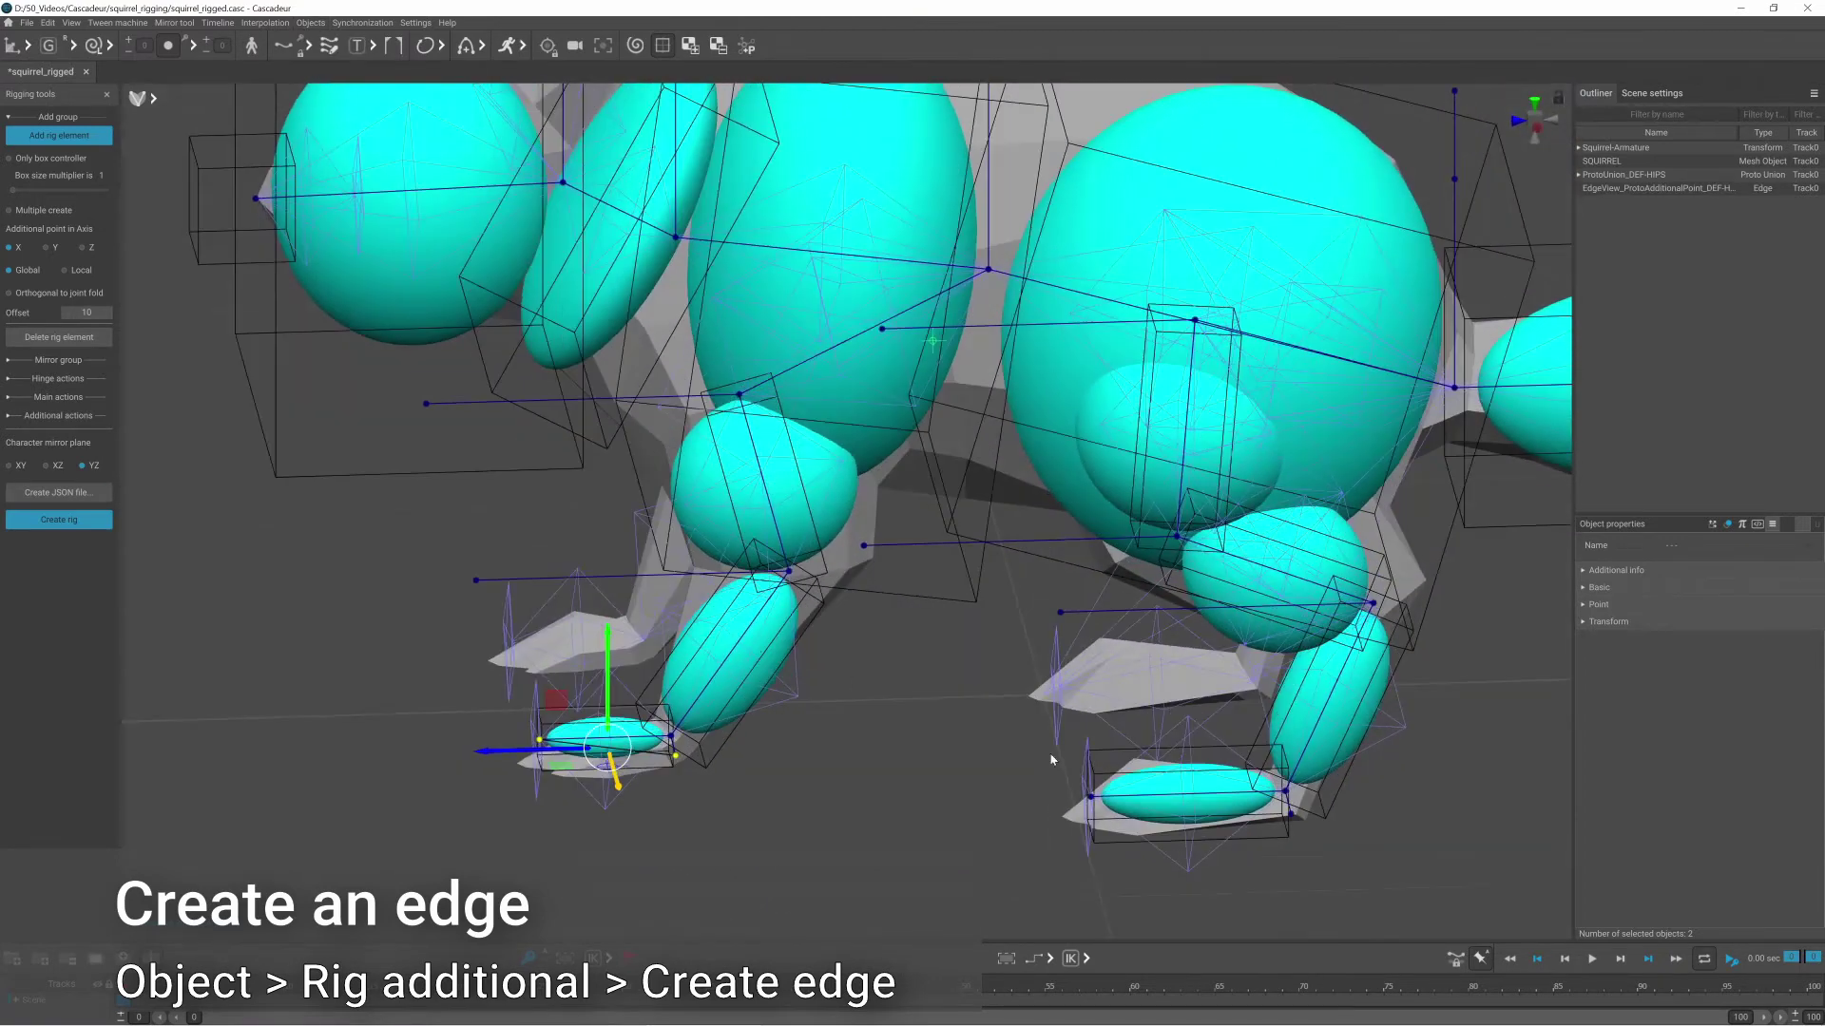
{"action": "left_click", "coordinate": [1090, 796]}
{"action": "left_click", "coordinate": [1291, 815], "text": "shift"}
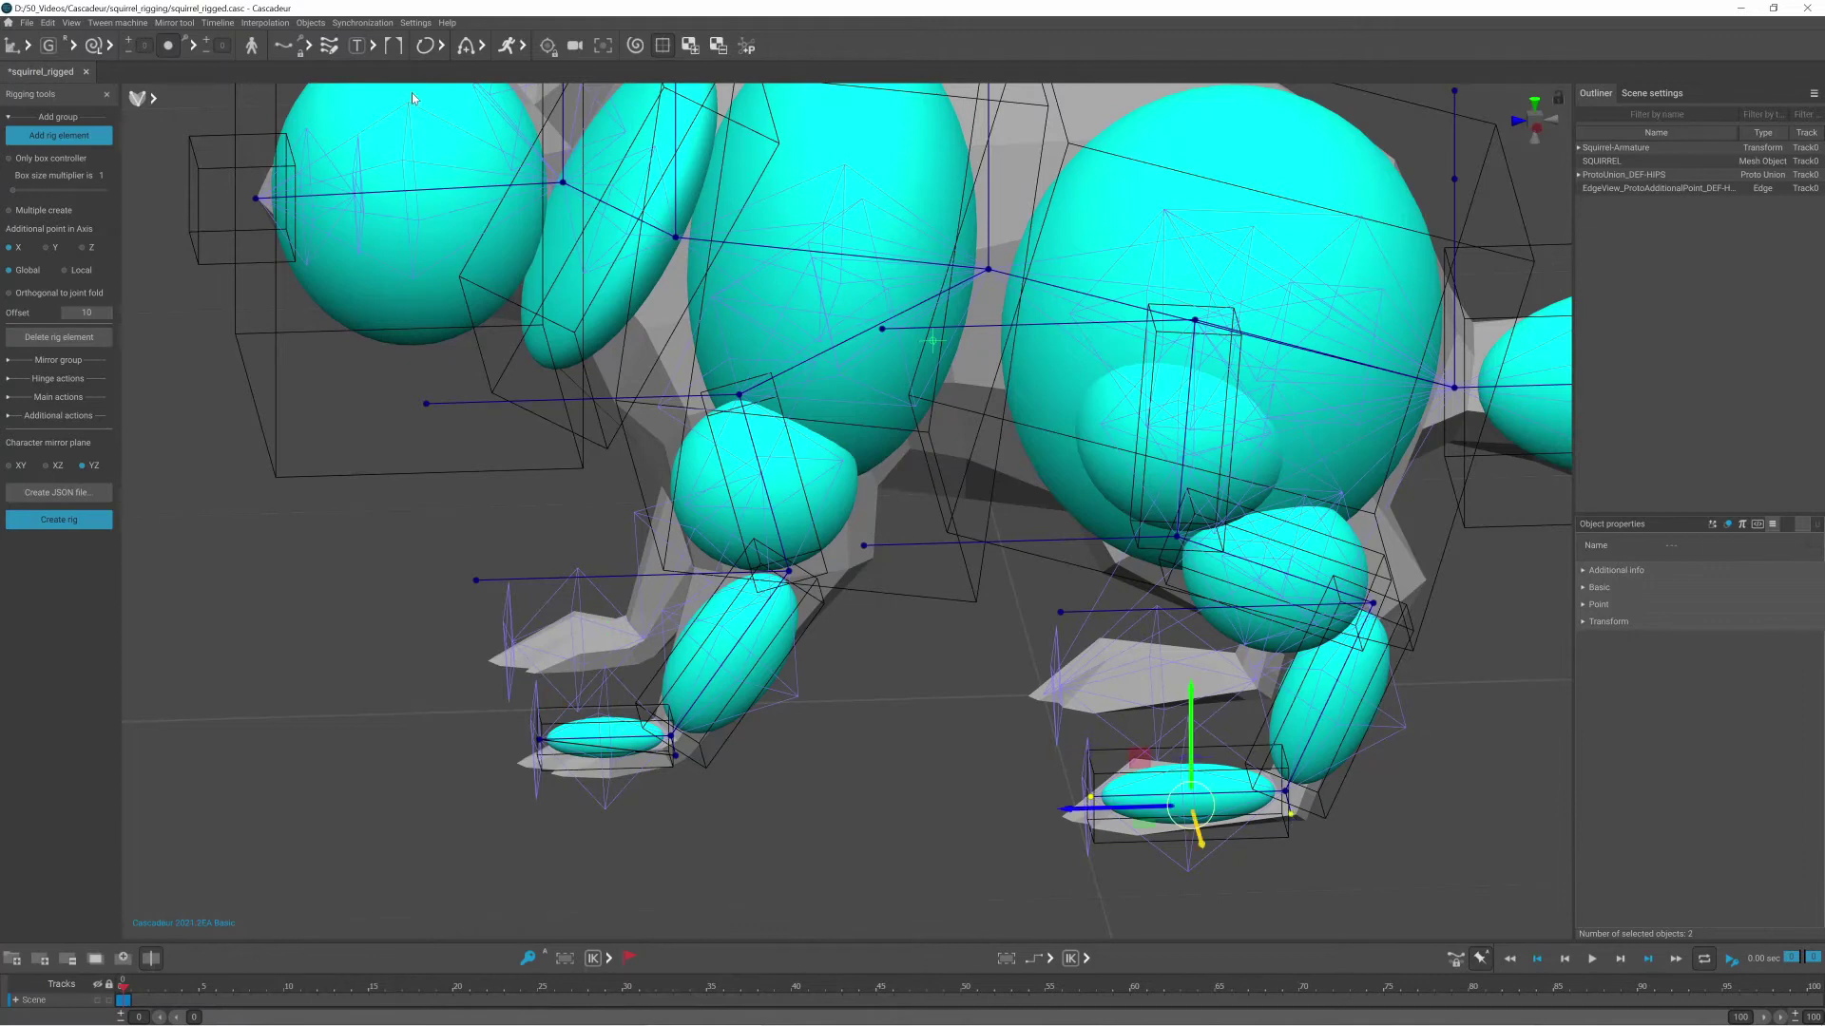
{"action": "left_click", "coordinate": [310, 22]}
{"action": "mouse_move", "coordinate": [352, 103]}
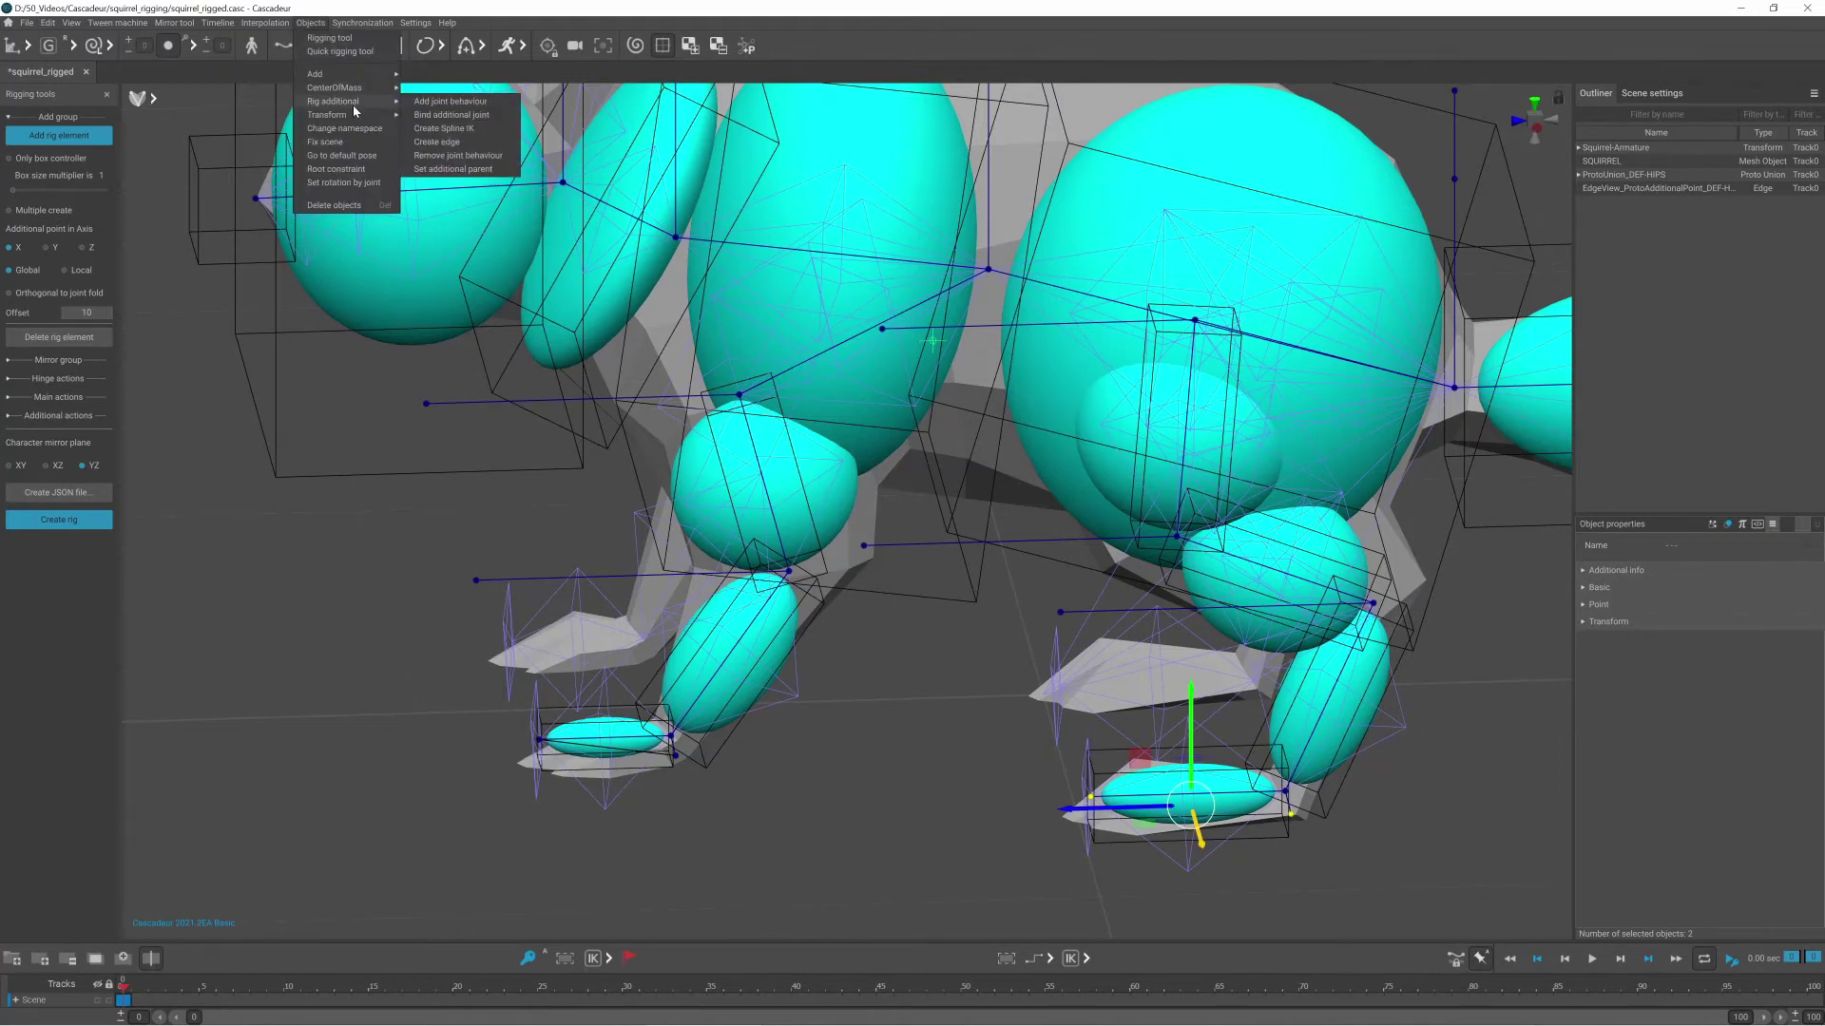
{"action": "left_click", "coordinate": [447, 142]}
Convert the DEF-ARM.L and DEF-FOREARM.L rig elements to a hinge with Union to hinge
{"action": "right_click_drag", "start_coordinate": [762, 517], "coordinate": [846, 513]}
{"action": "left_click", "coordinate": [57, 378]}
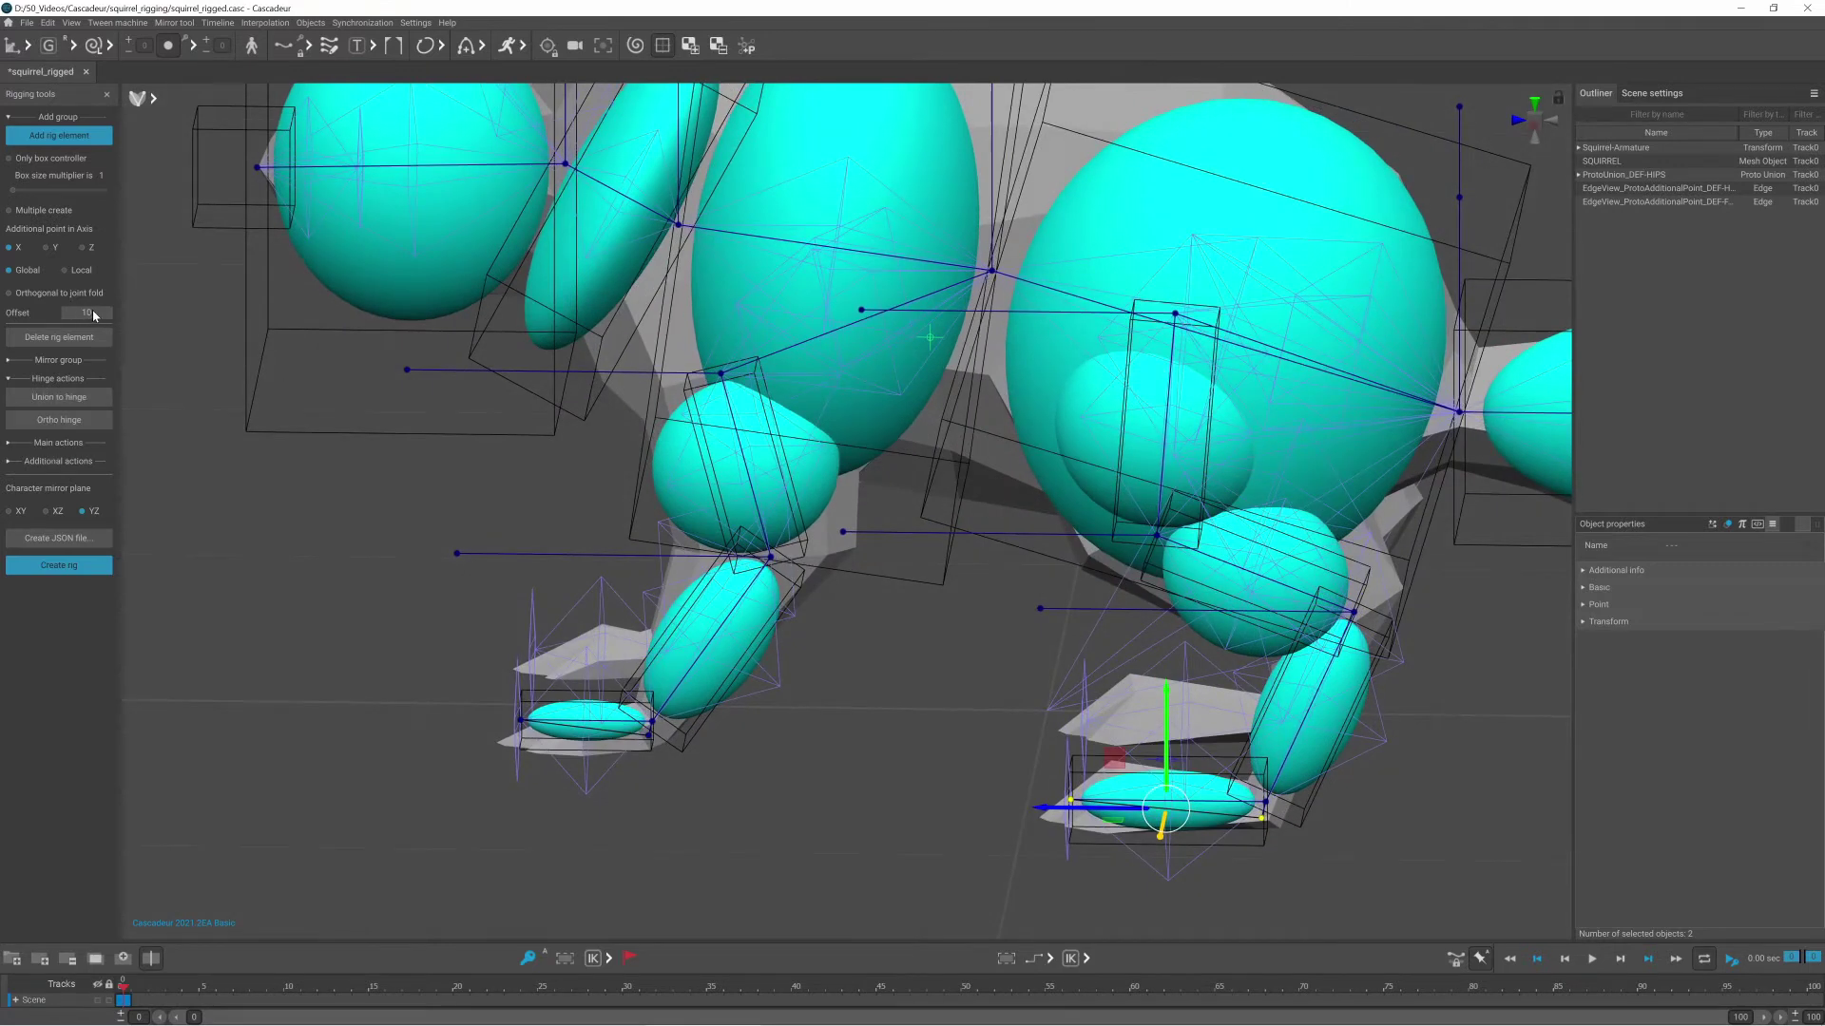
{"action": "left_click", "coordinate": [814, 499]}
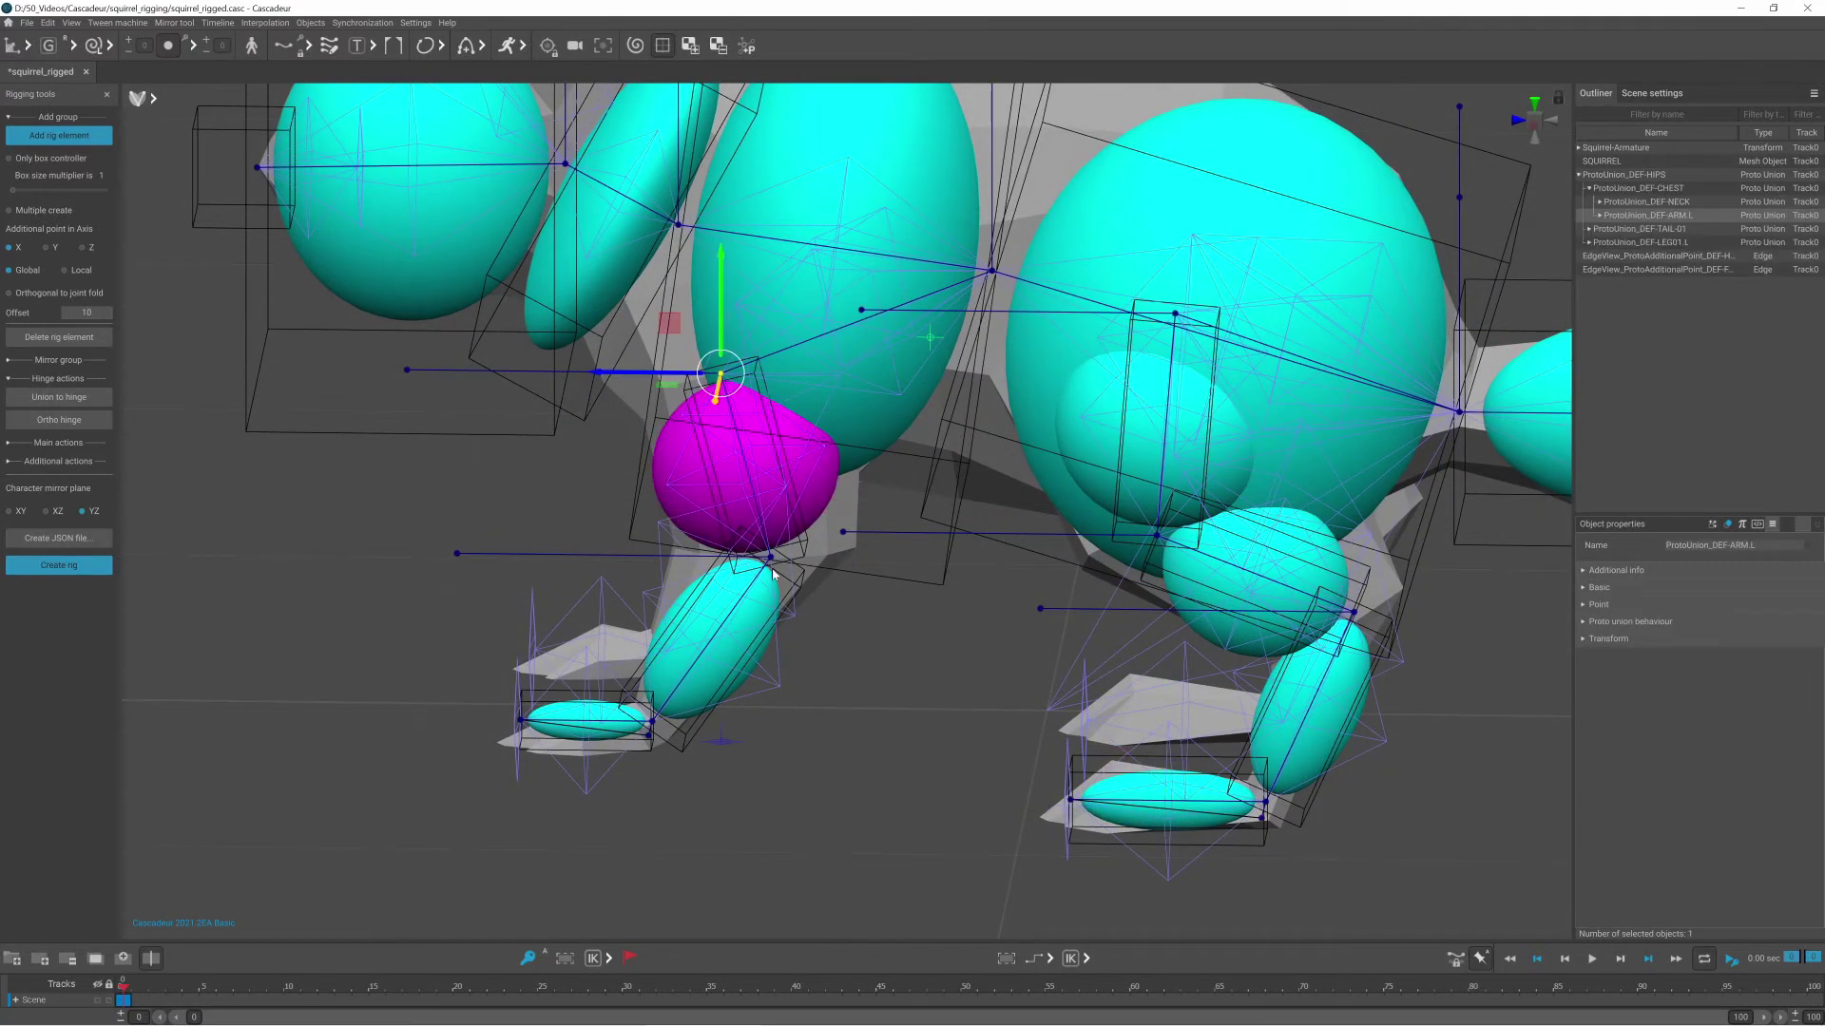
{"action": "left_click", "coordinate": [750, 629], "text": "shift"}
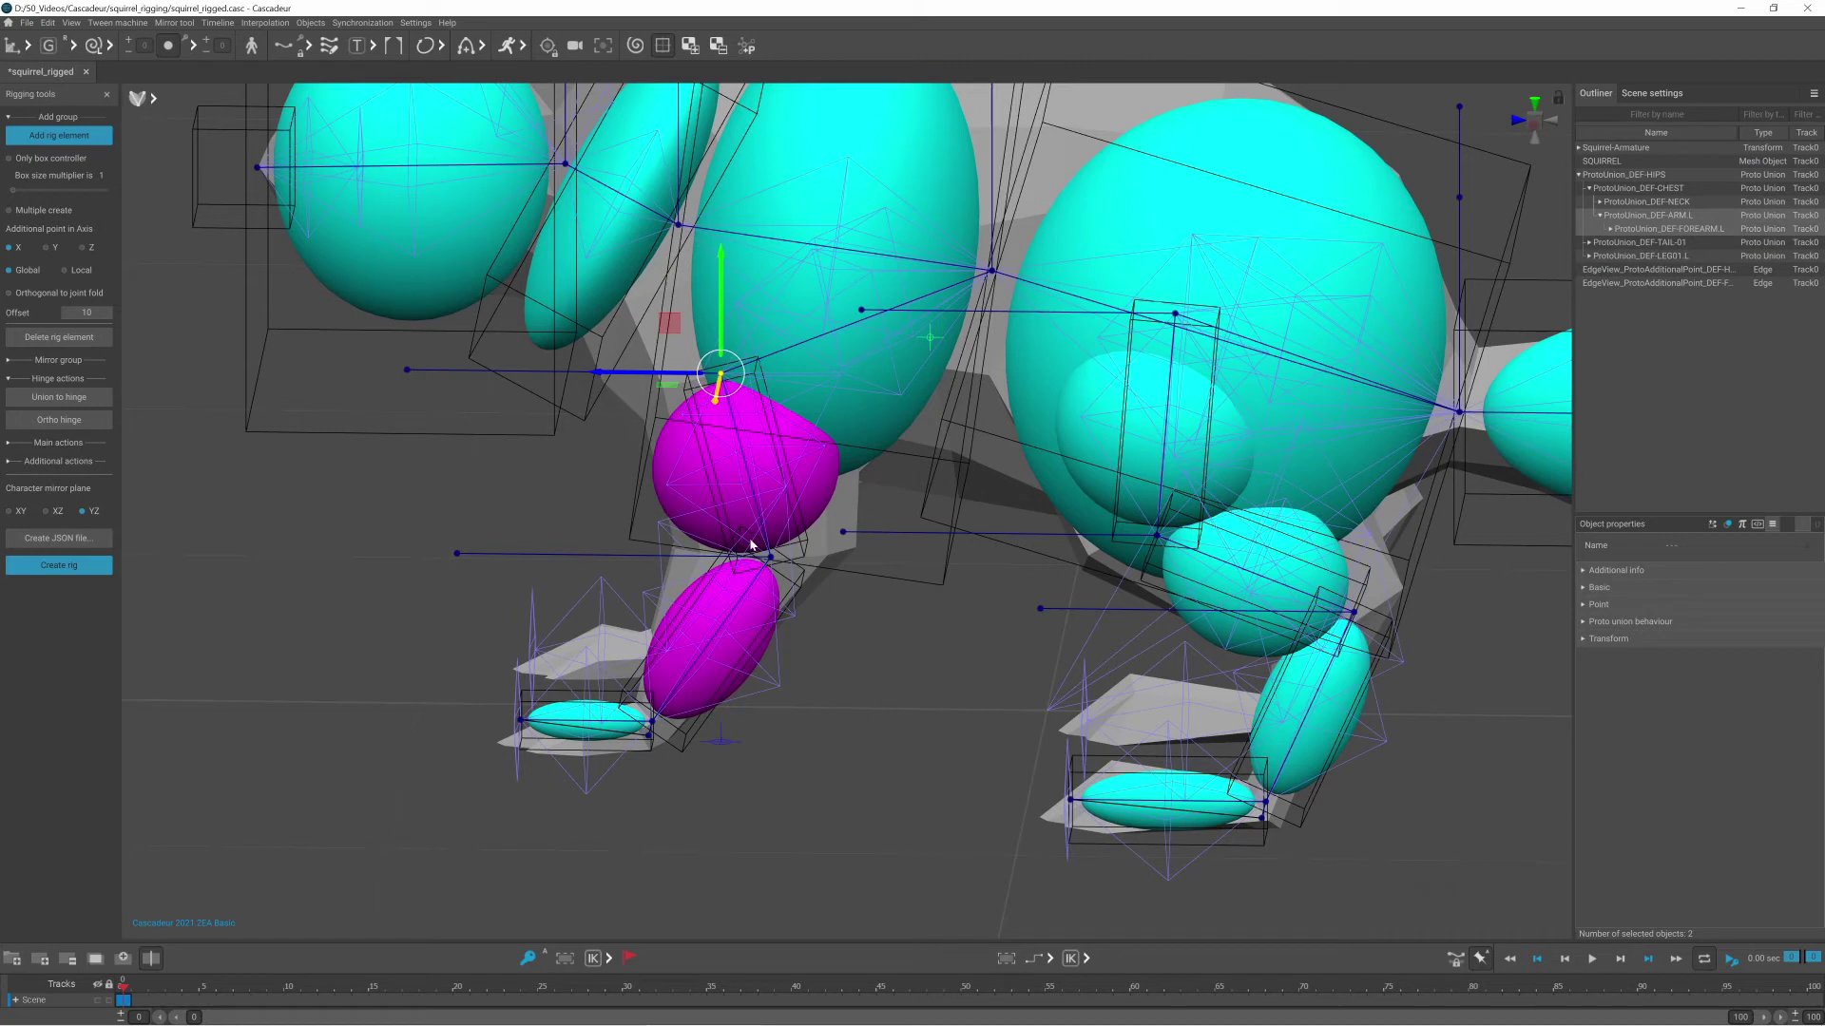
{"action": "left_click", "coordinate": [70, 396]}
Set the Direction_controller value of the two left arm hinge elements to 8
{"action": "scroll", "coordinate": [872, 737], "scroll_direction": "down", "scroll_amount": 6}
{"action": "scroll", "coordinate": [1105, 662], "scroll_direction": "up", "scroll_amount": 4}
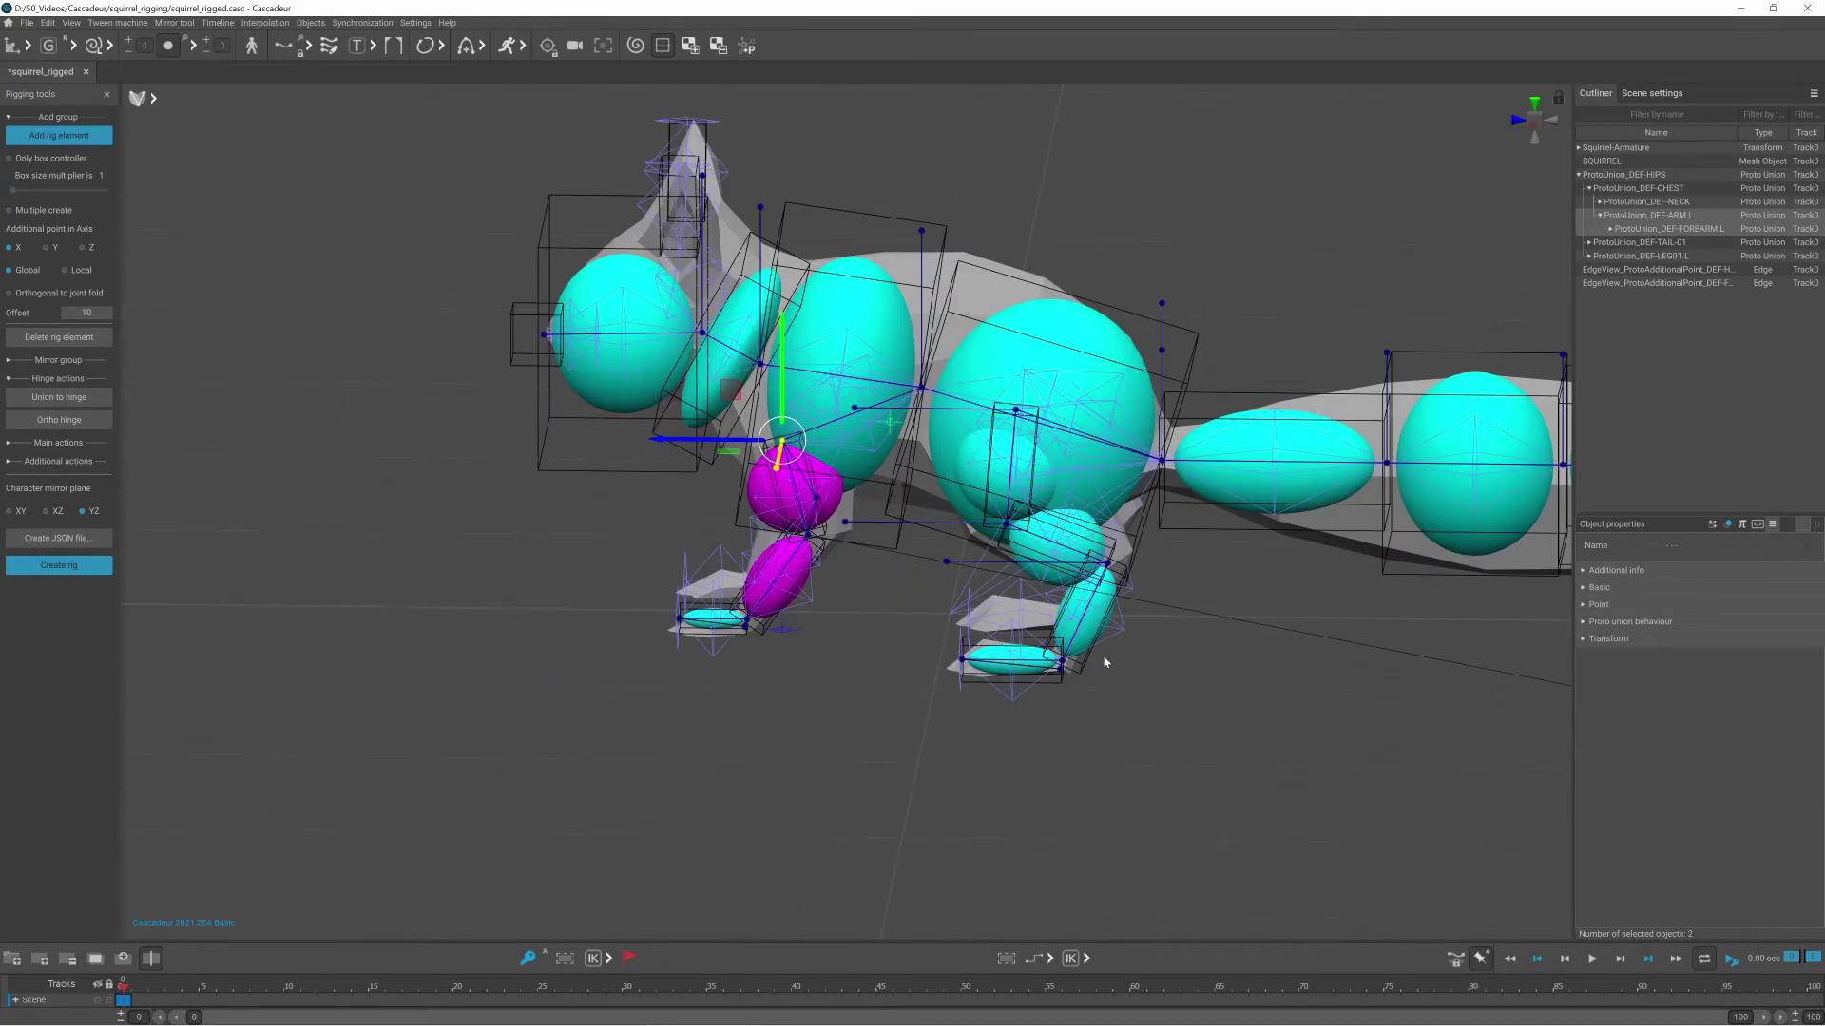
{"action": "left_click", "coordinate": [1597, 622]}
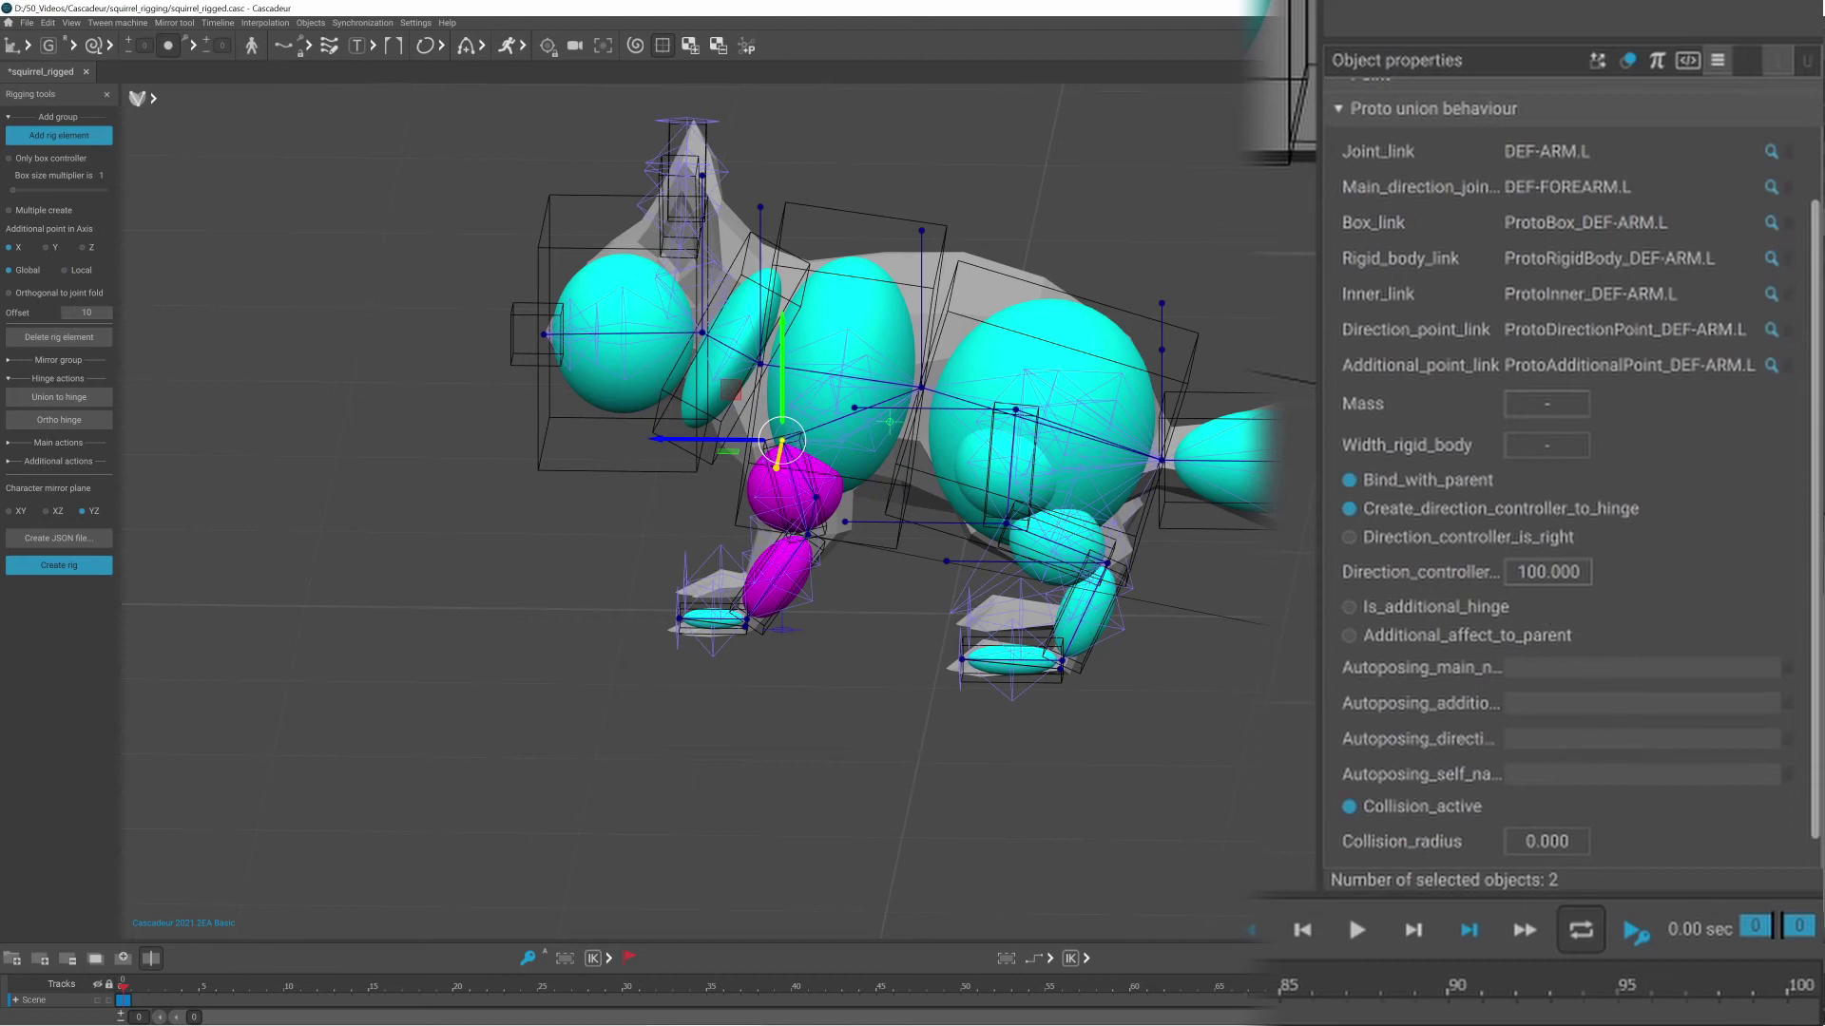
{"action": "double_click", "coordinate": [1547, 572]}
{"action": "type", "text": "8"}
Select the DEF-LEG02.L and DEF-LEG03.L rig elements and turn them into a hinge
{"action": "left_click_drag", "start_coordinate": [1330, 713], "coordinate": [1235, 670], "text": "alt"}
{"action": "left_click", "coordinate": [1074, 542]}
{"action": "left_click", "coordinate": [1095, 599], "text": "shift"}
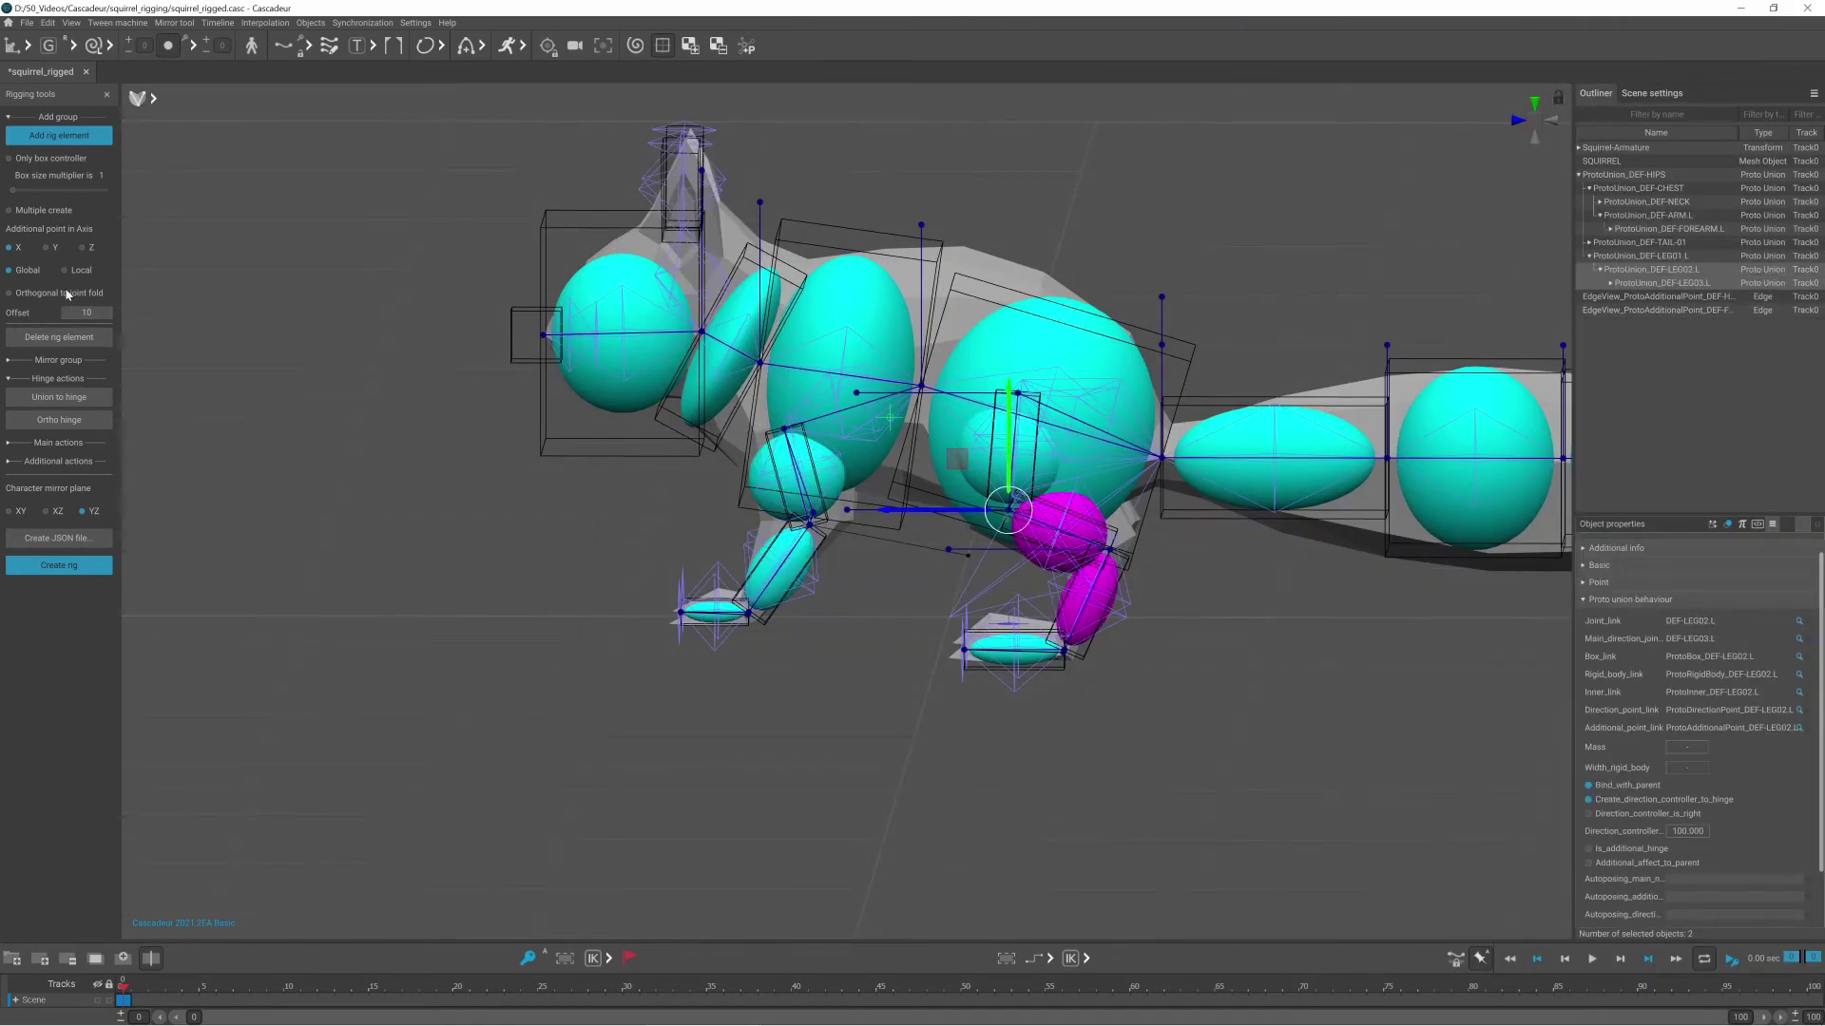
{"action": "scroll", "coordinate": [521, 635], "scroll_direction": "down", "scroll_amount": 5}
{"action": "scroll", "coordinate": [1049, 438], "scroll_direction": "up", "scroll_amount": 5}
{"action": "left_click_drag", "start_coordinate": [1069, 570], "coordinate": [1270, 636], "text": "alt"}
{"action": "scroll", "coordinate": [1260, 642], "scroll_direction": "up", "scroll_amount": 3}
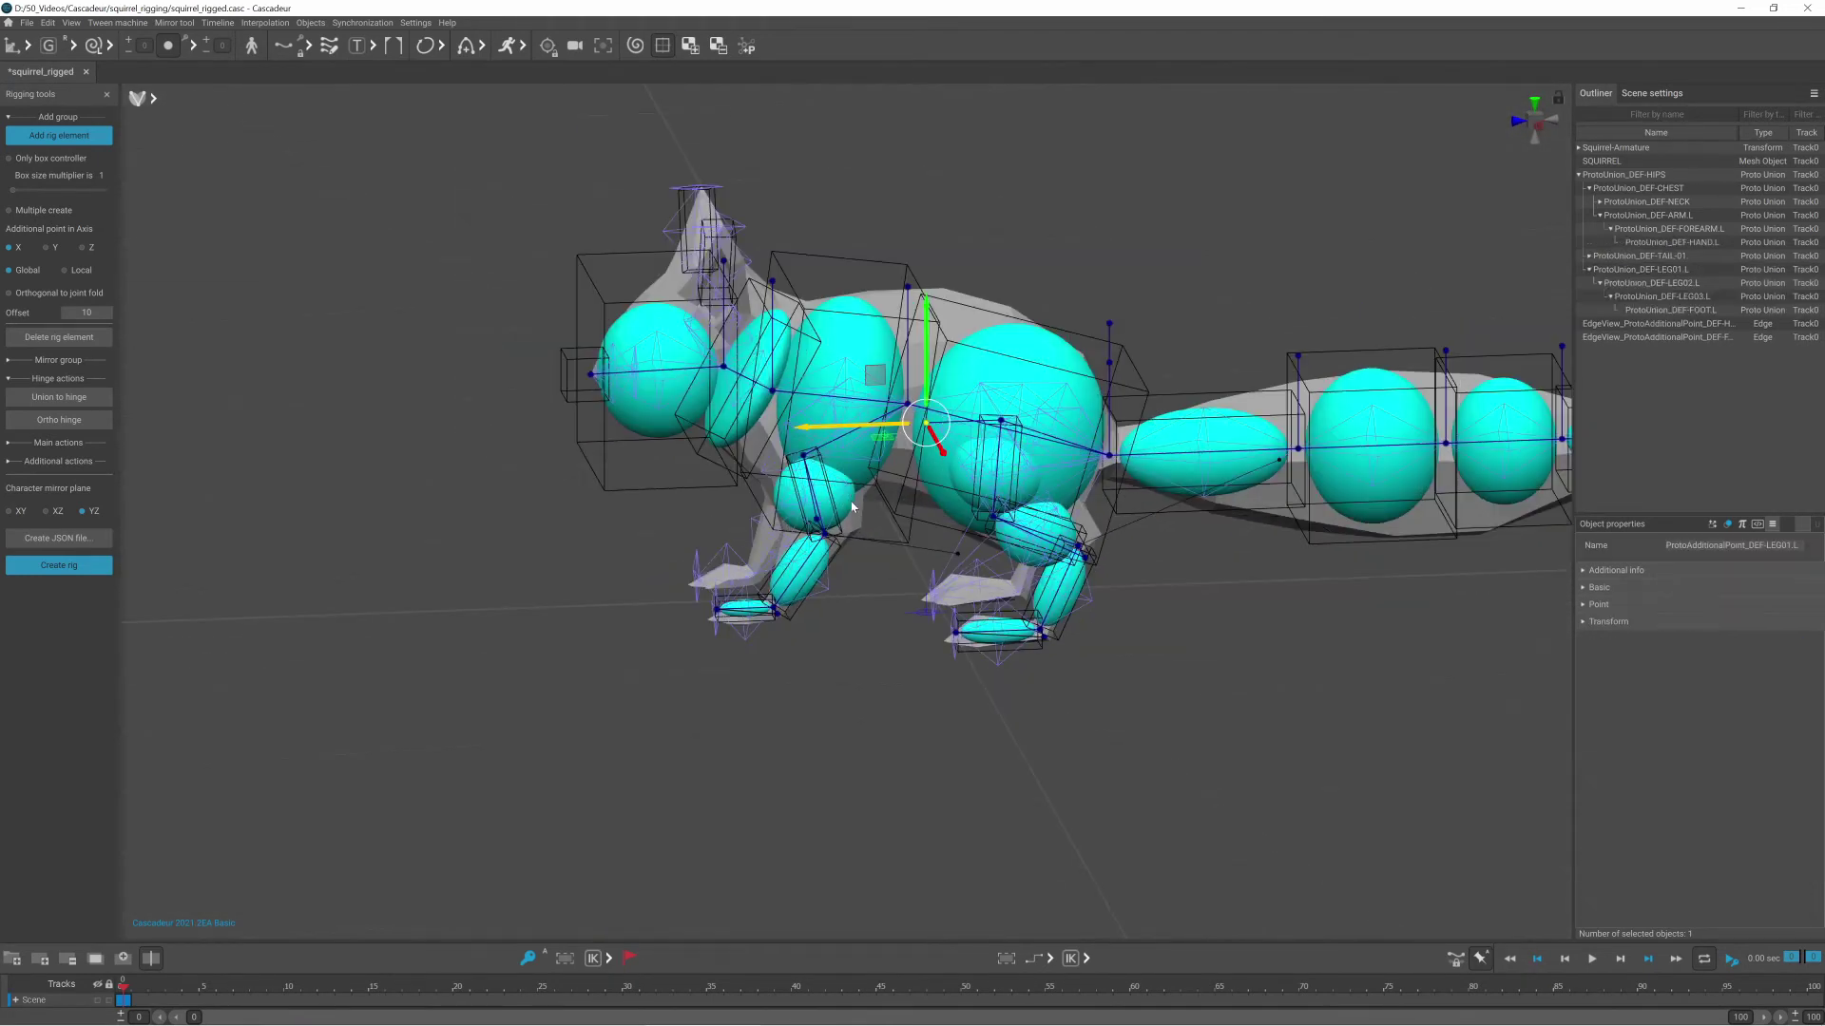
Mirror the complete left arm and left leg rig chains across the YZ plane, with L as original and R as mirrored suffix
{"action": "double_click", "coordinate": [852, 501]}
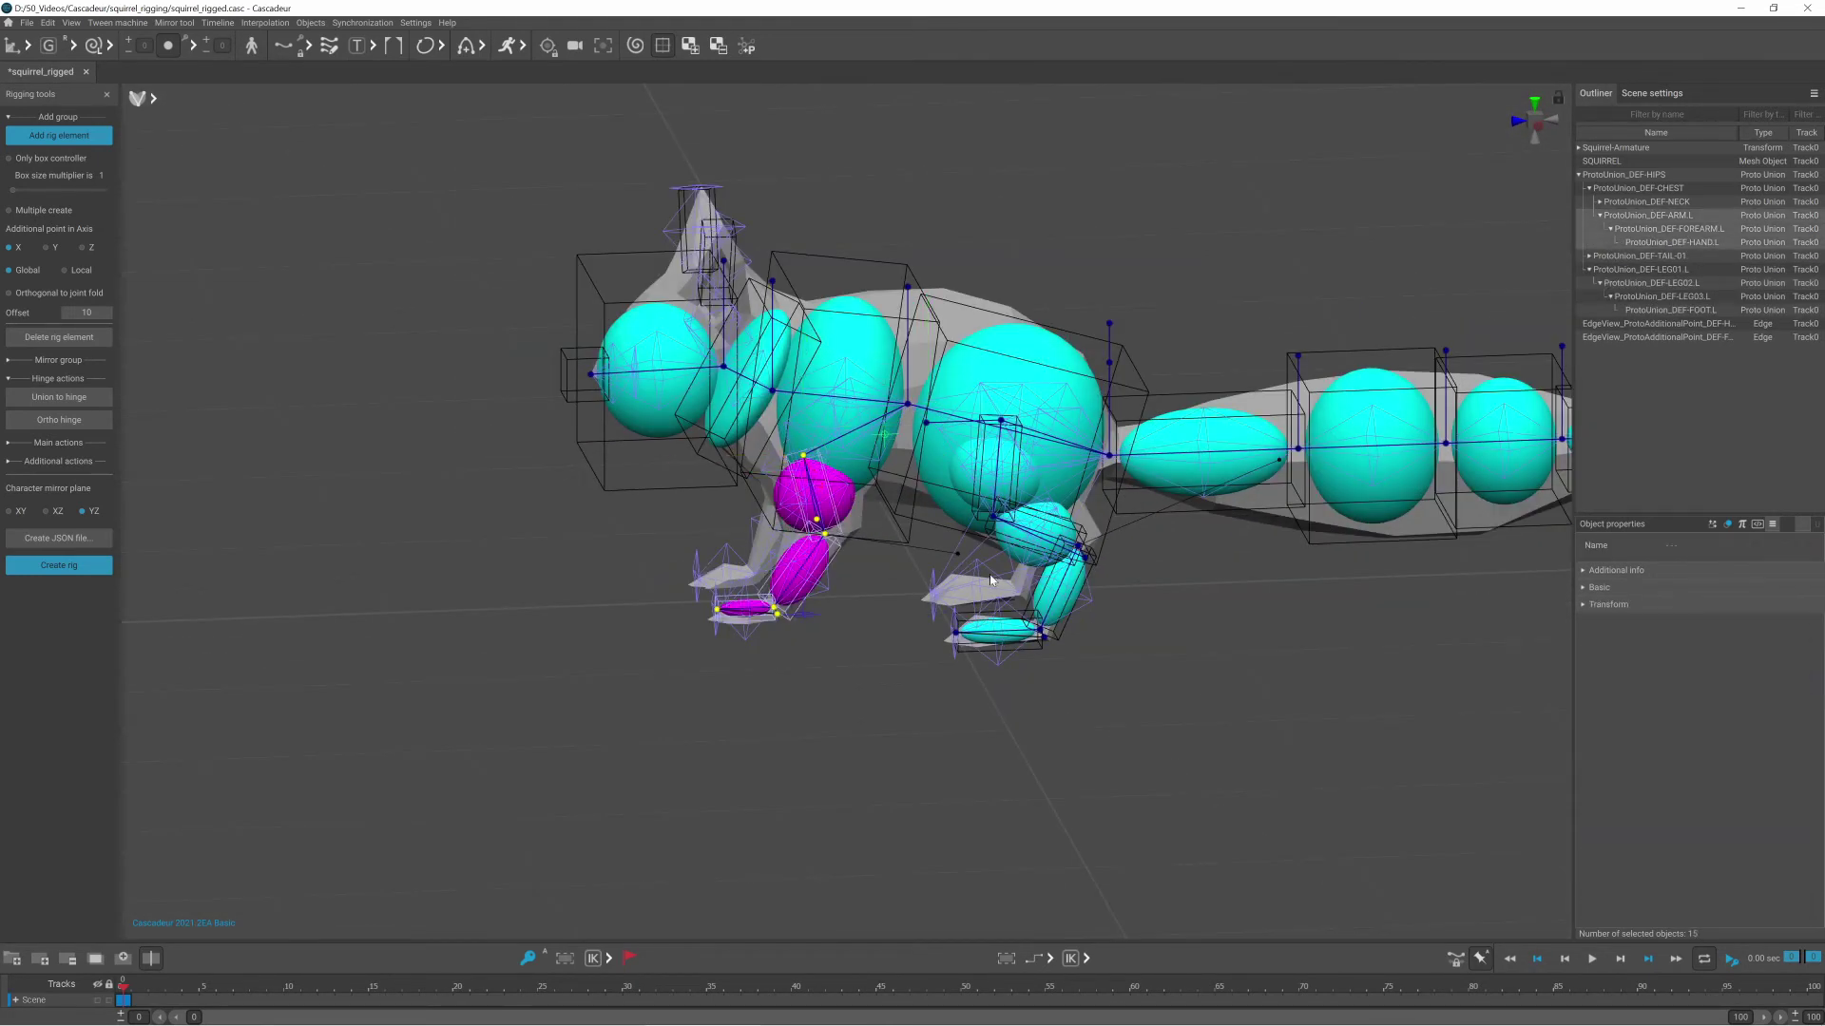
{"action": "double_click", "coordinate": [1067, 518], "text": "shift"}
{"action": "left_click", "coordinate": [957, 478], "text": "shift"}
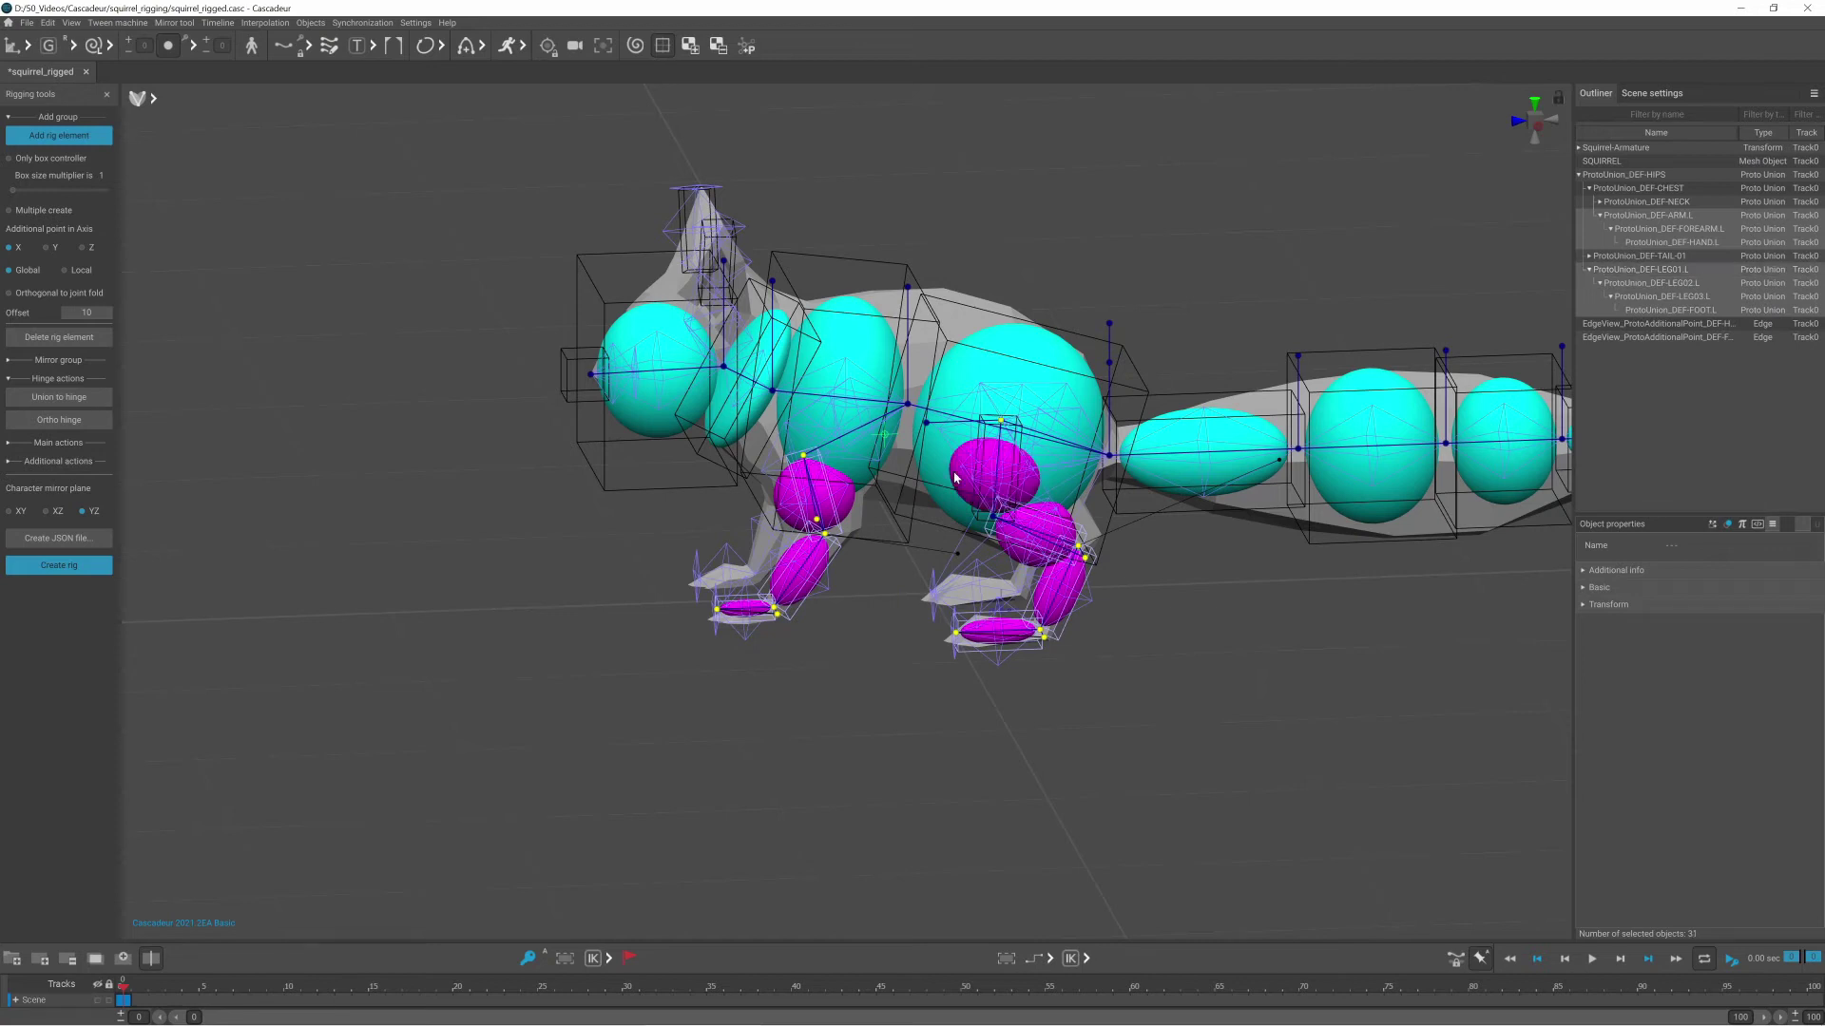
{"action": "double_click", "coordinate": [956, 478], "text": "shift"}
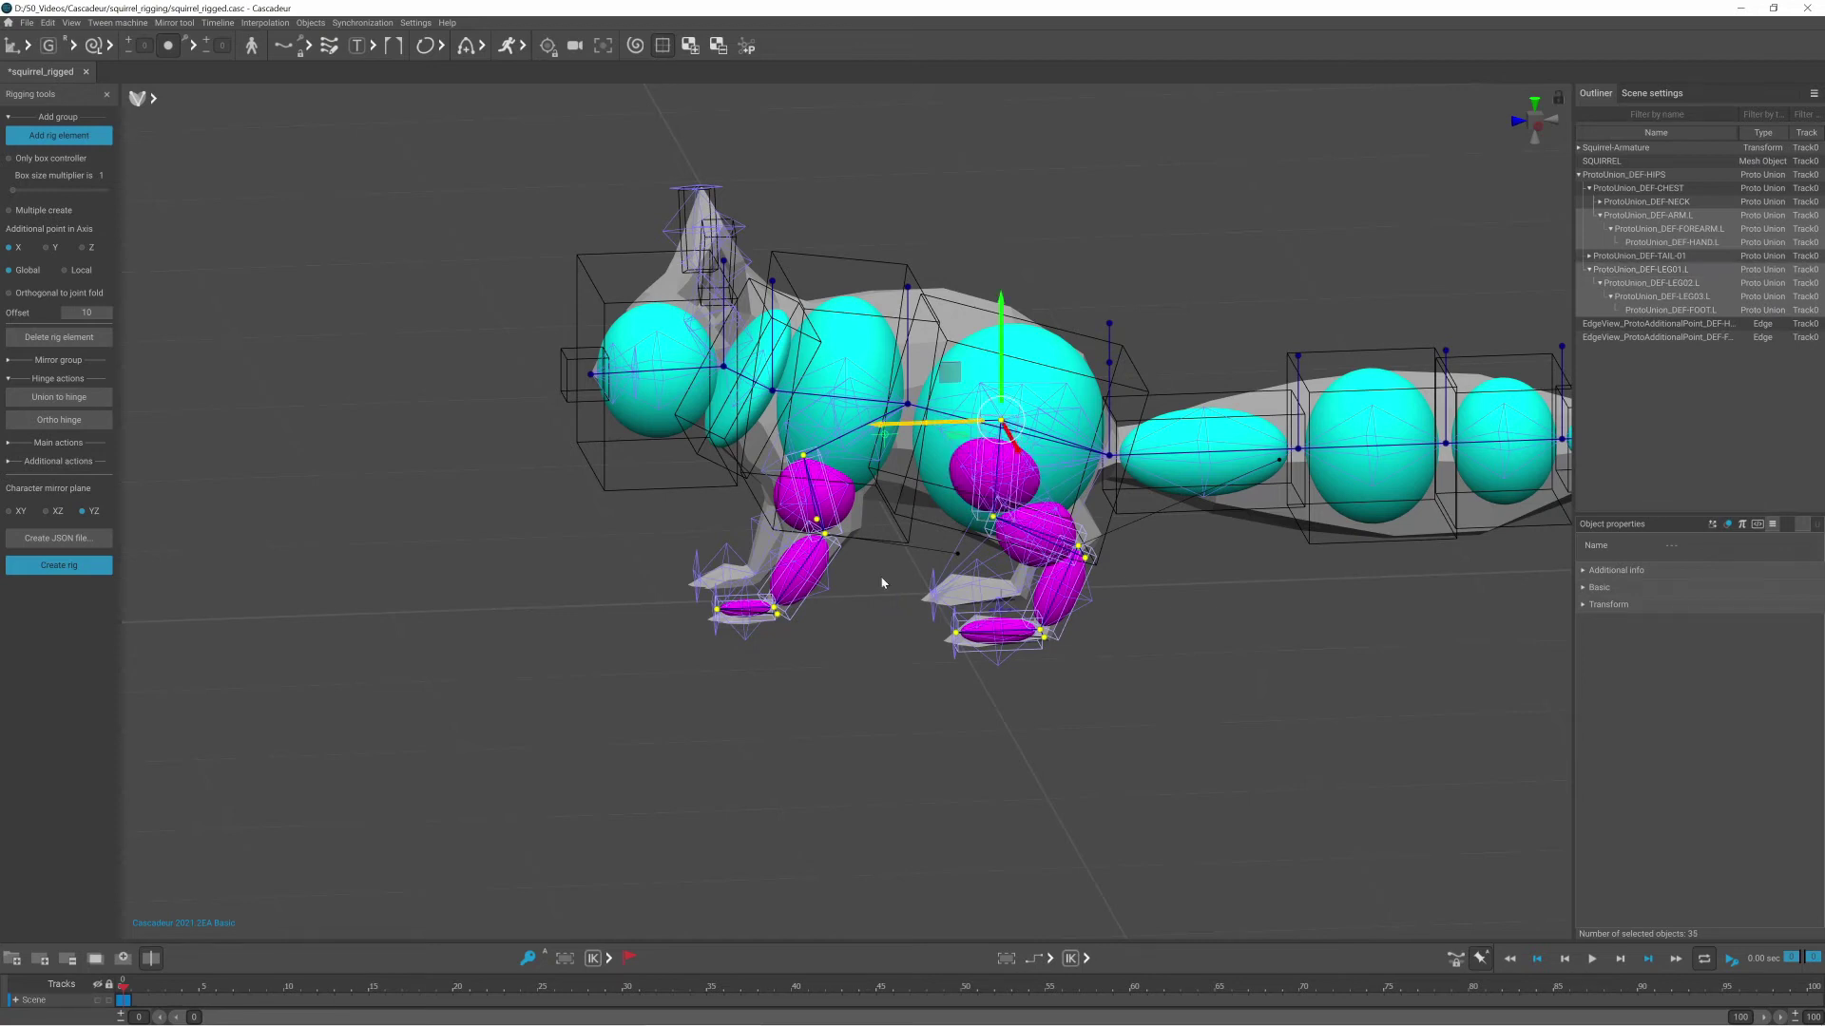
{"action": "left_click_drag", "start_coordinate": [884, 582], "coordinate": [937, 647], "text": "alt"}
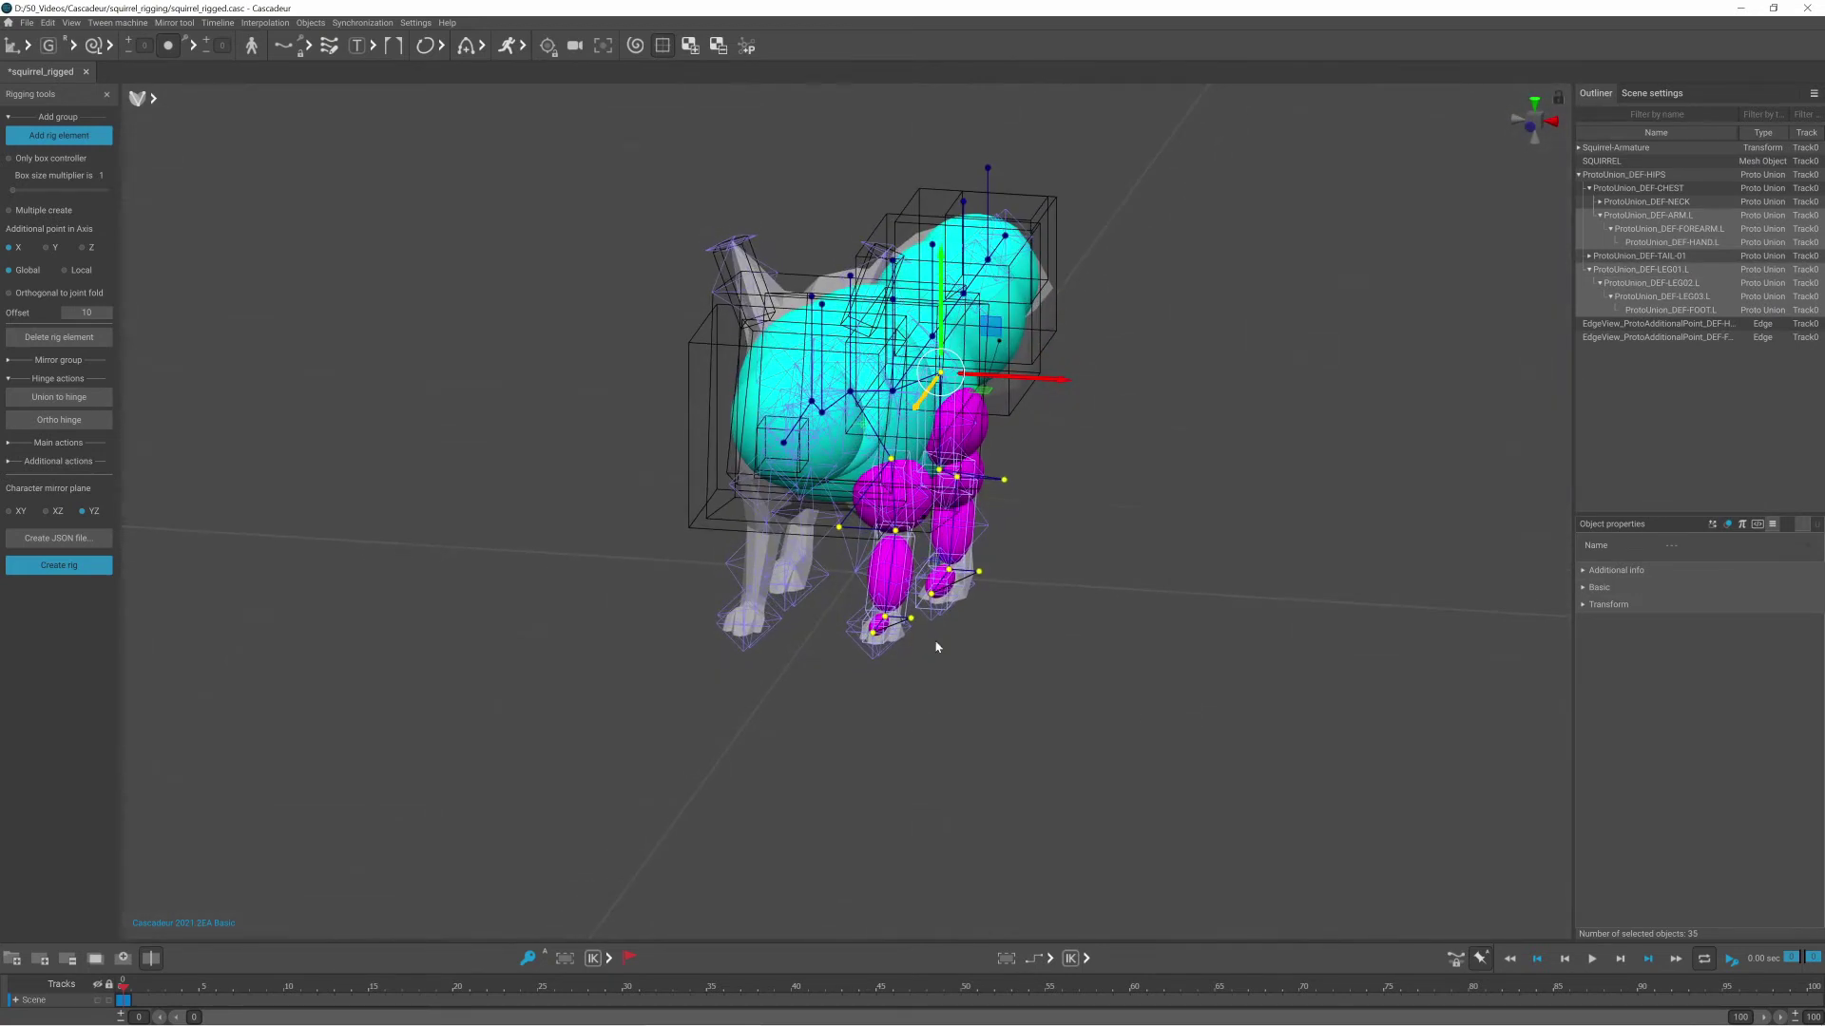
{"action": "left_click", "coordinate": [9, 361]}
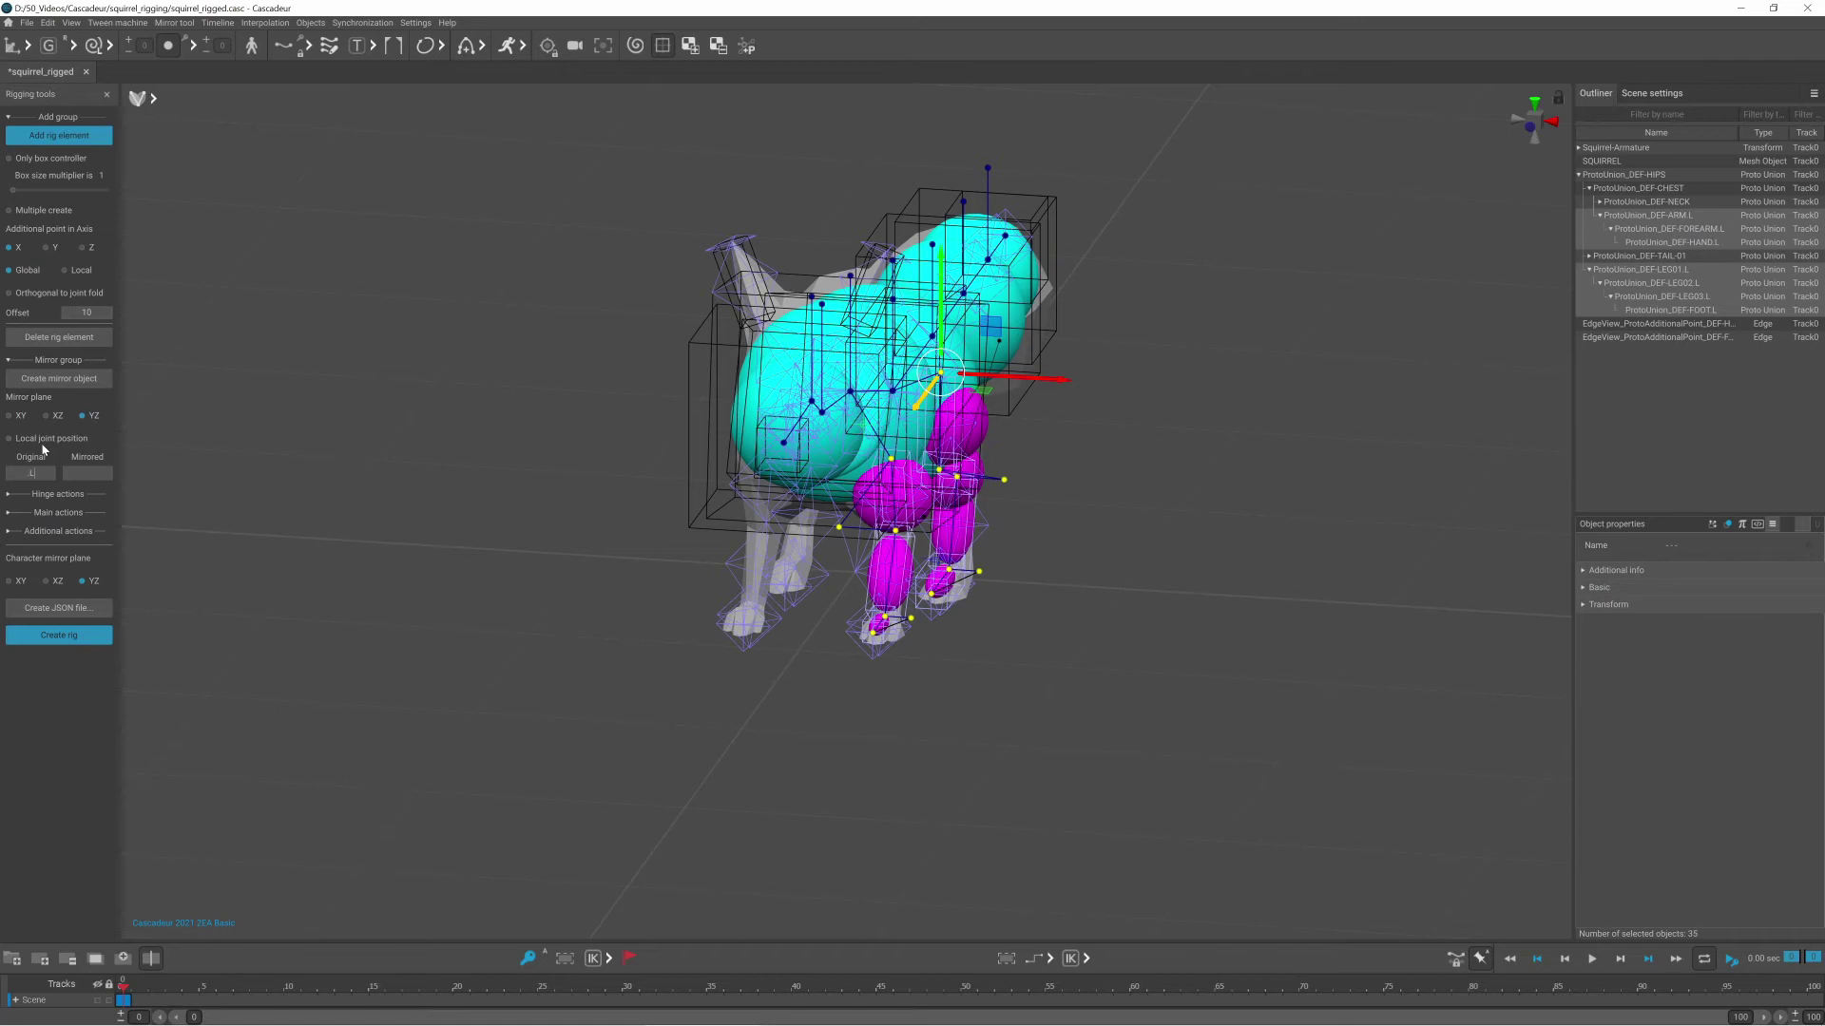
{"action": "type", "text": "R"}
{"action": "left_click", "coordinate": [66, 379]}
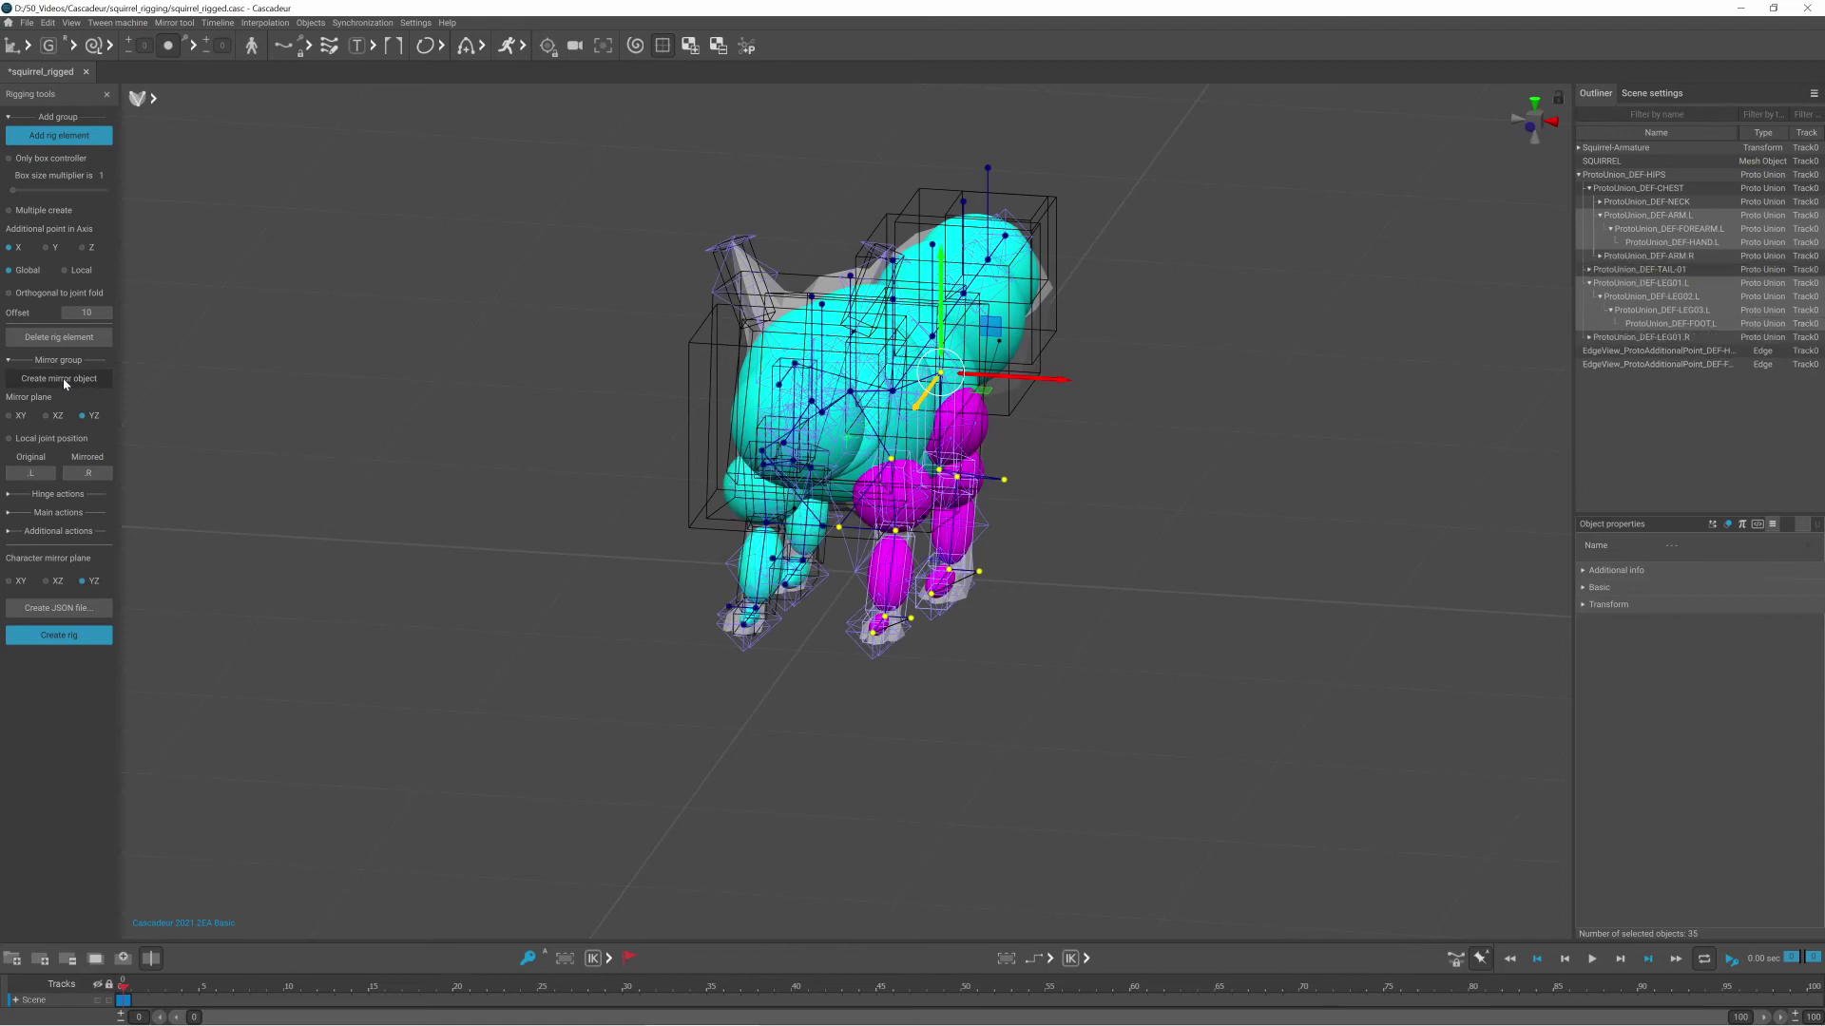
Try to create the rig, then read the error details in the event log and clear it
{"action": "right_click_drag", "start_coordinate": [416, 587], "coordinate": [853, 562]}
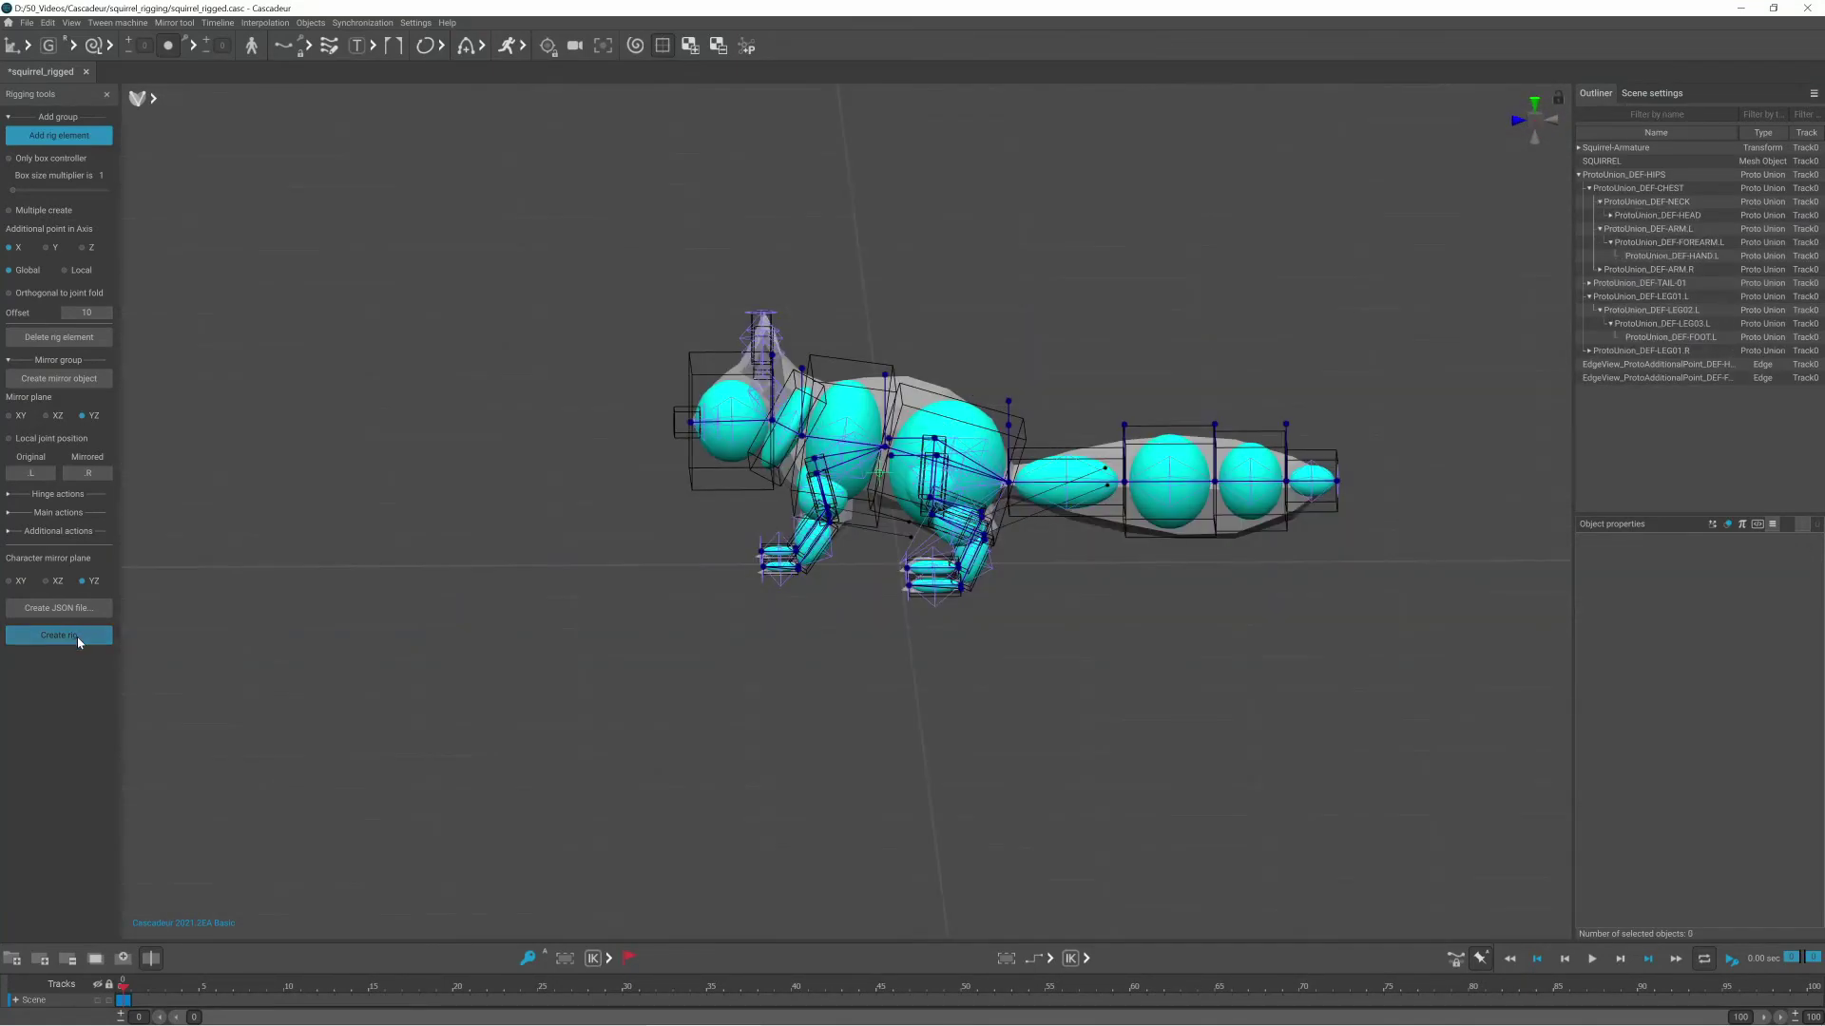
{"action": "left_click", "coordinate": [78, 639]}
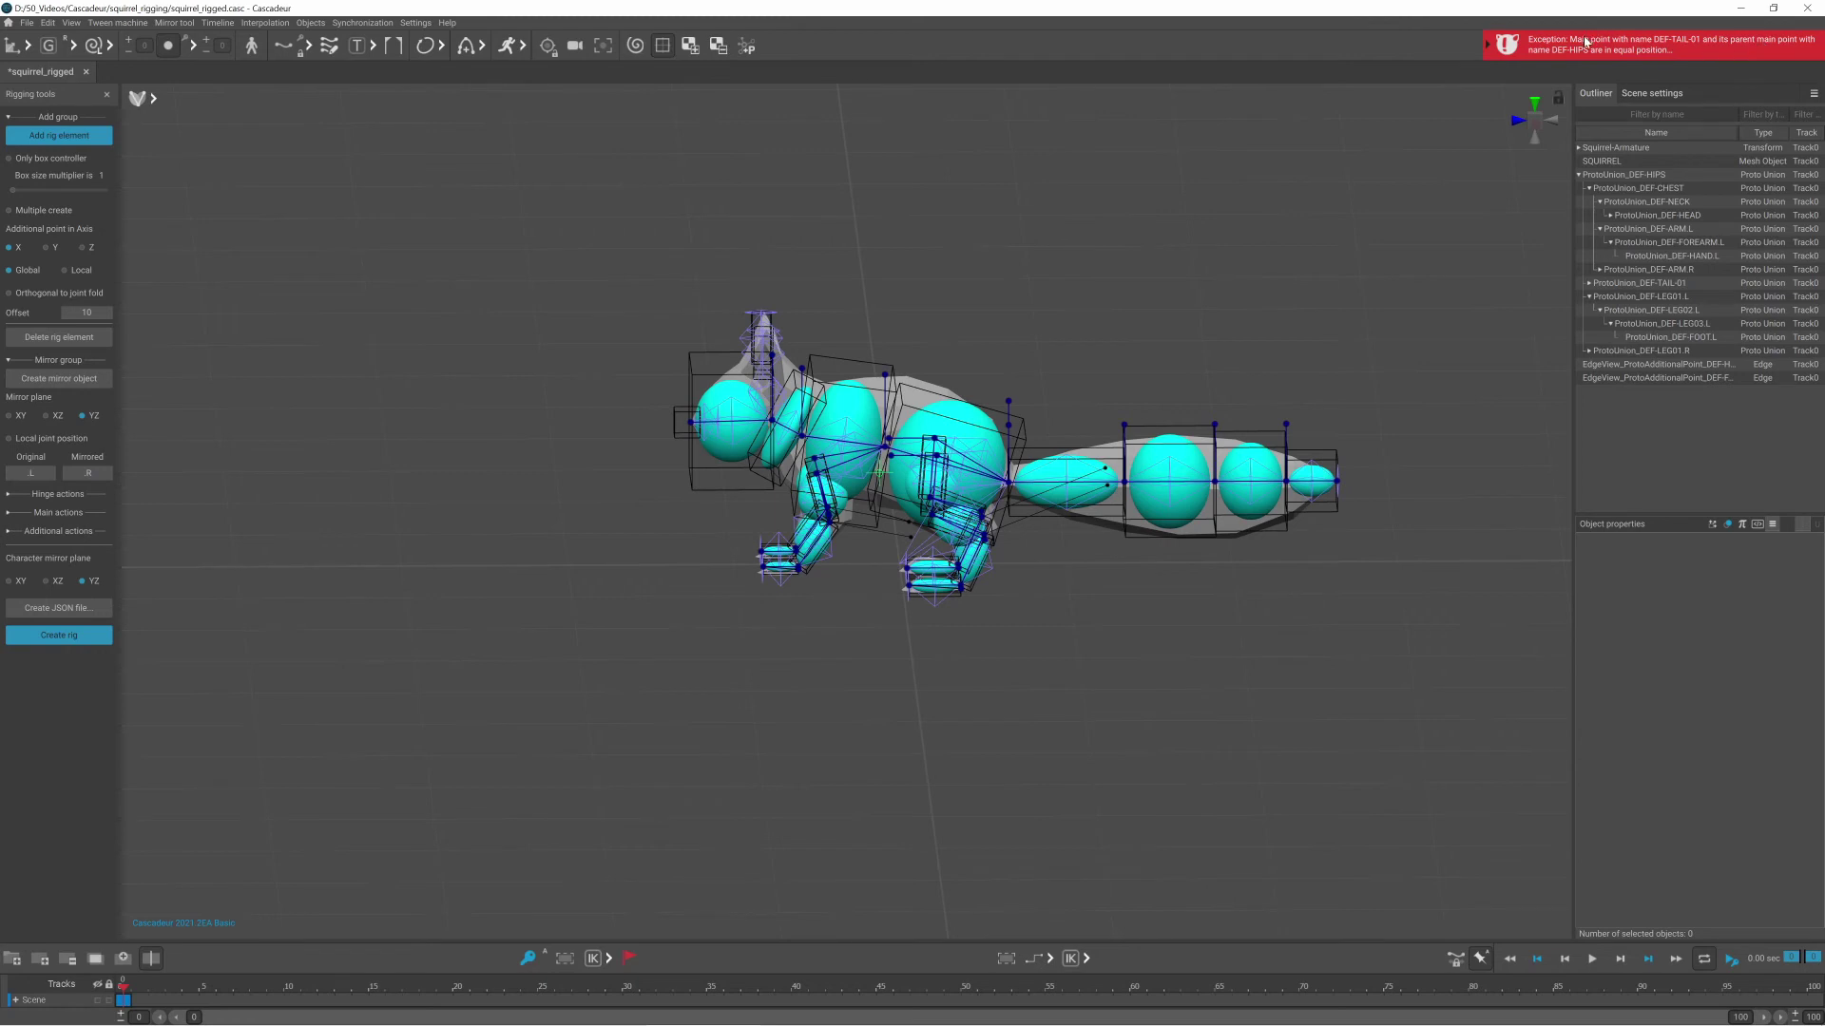
{"action": "left_click", "coordinate": [1634, 57]}
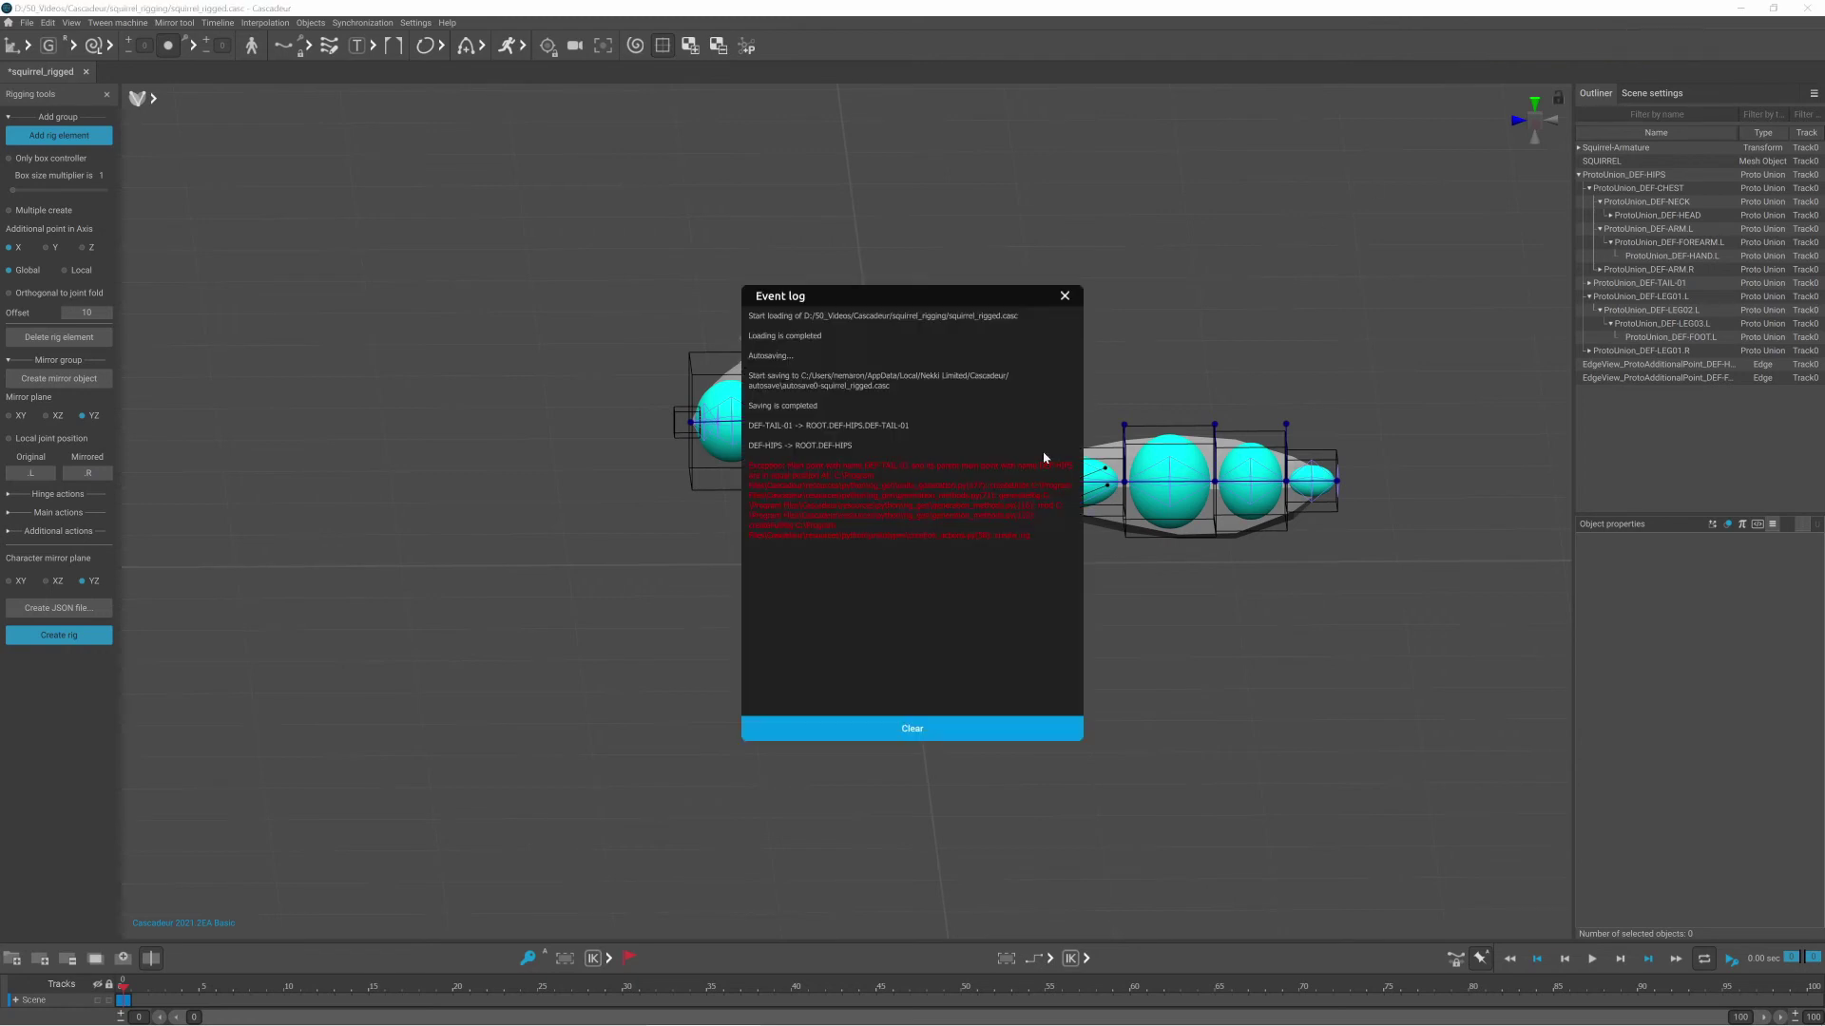
{"action": "left_click", "coordinate": [930, 730]}
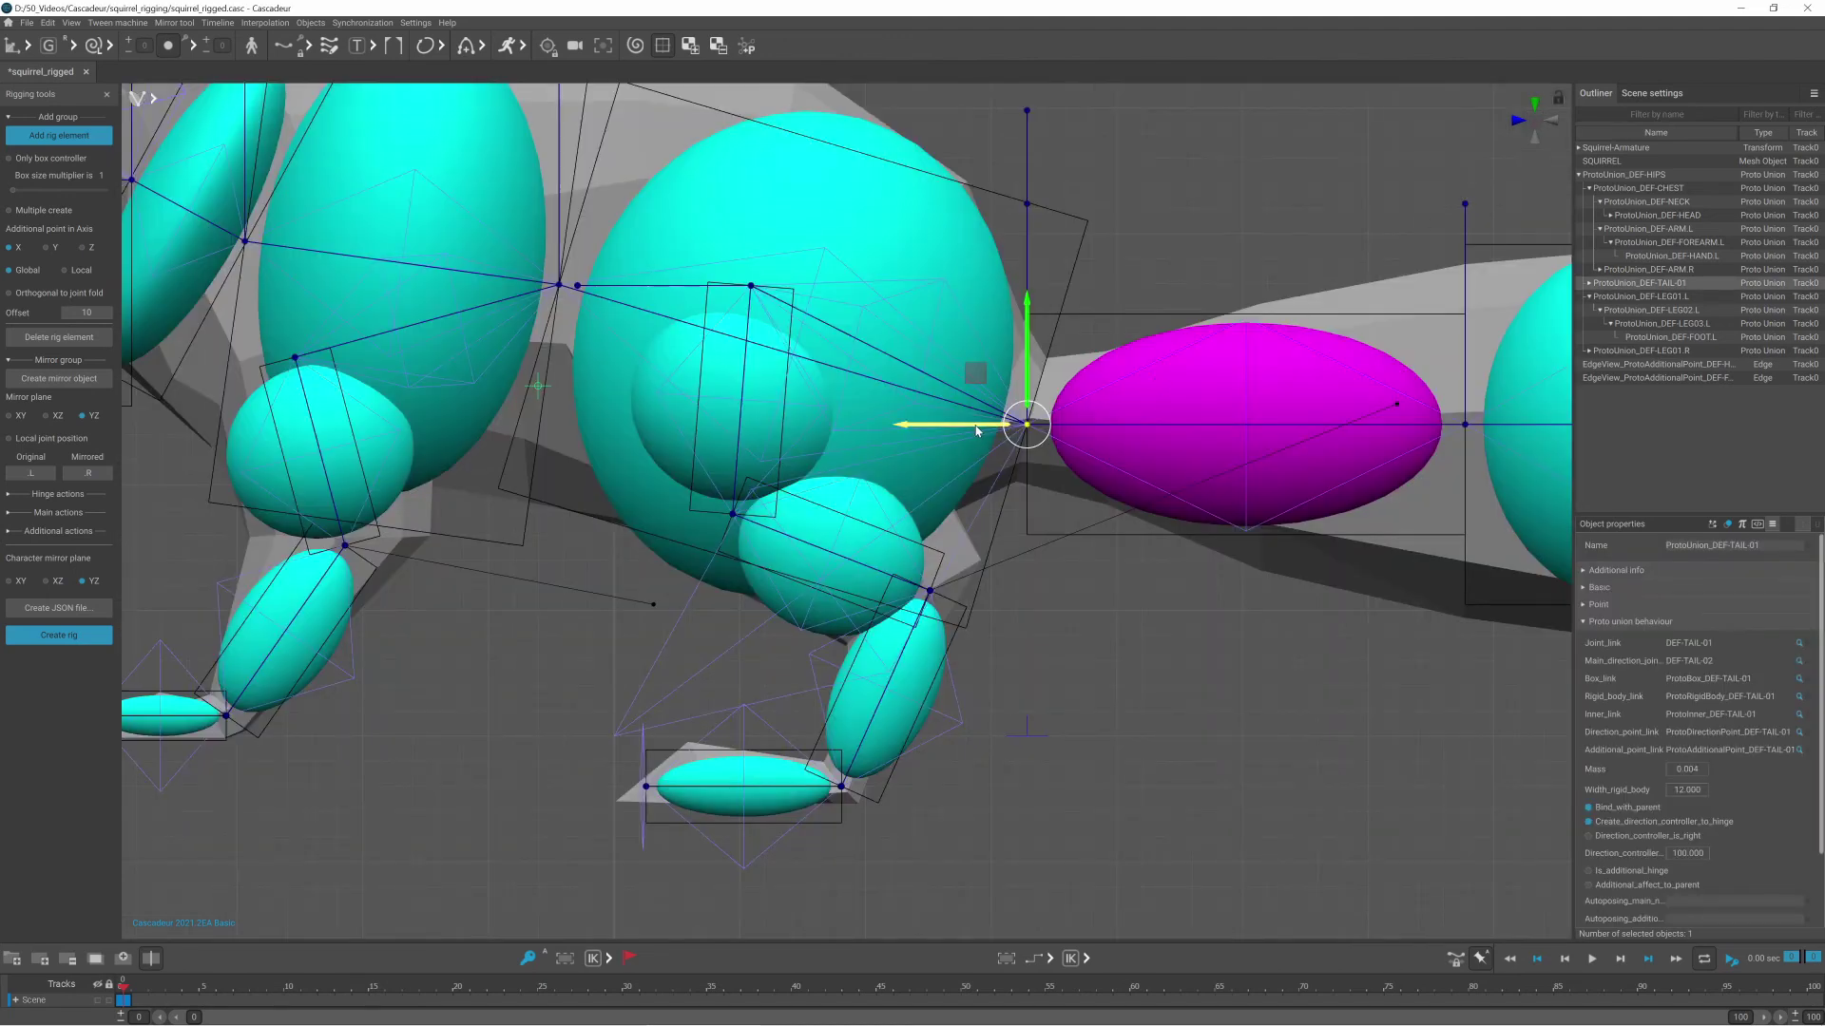
Nudge the DEF-TAIL-01 rig element slightly backward along the body axis, away from the hips' end point
{"action": "left_click_drag", "start_coordinate": [977, 429], "coordinate": [979, 430]}
{"action": "left_click", "coordinate": [1178, 182]}
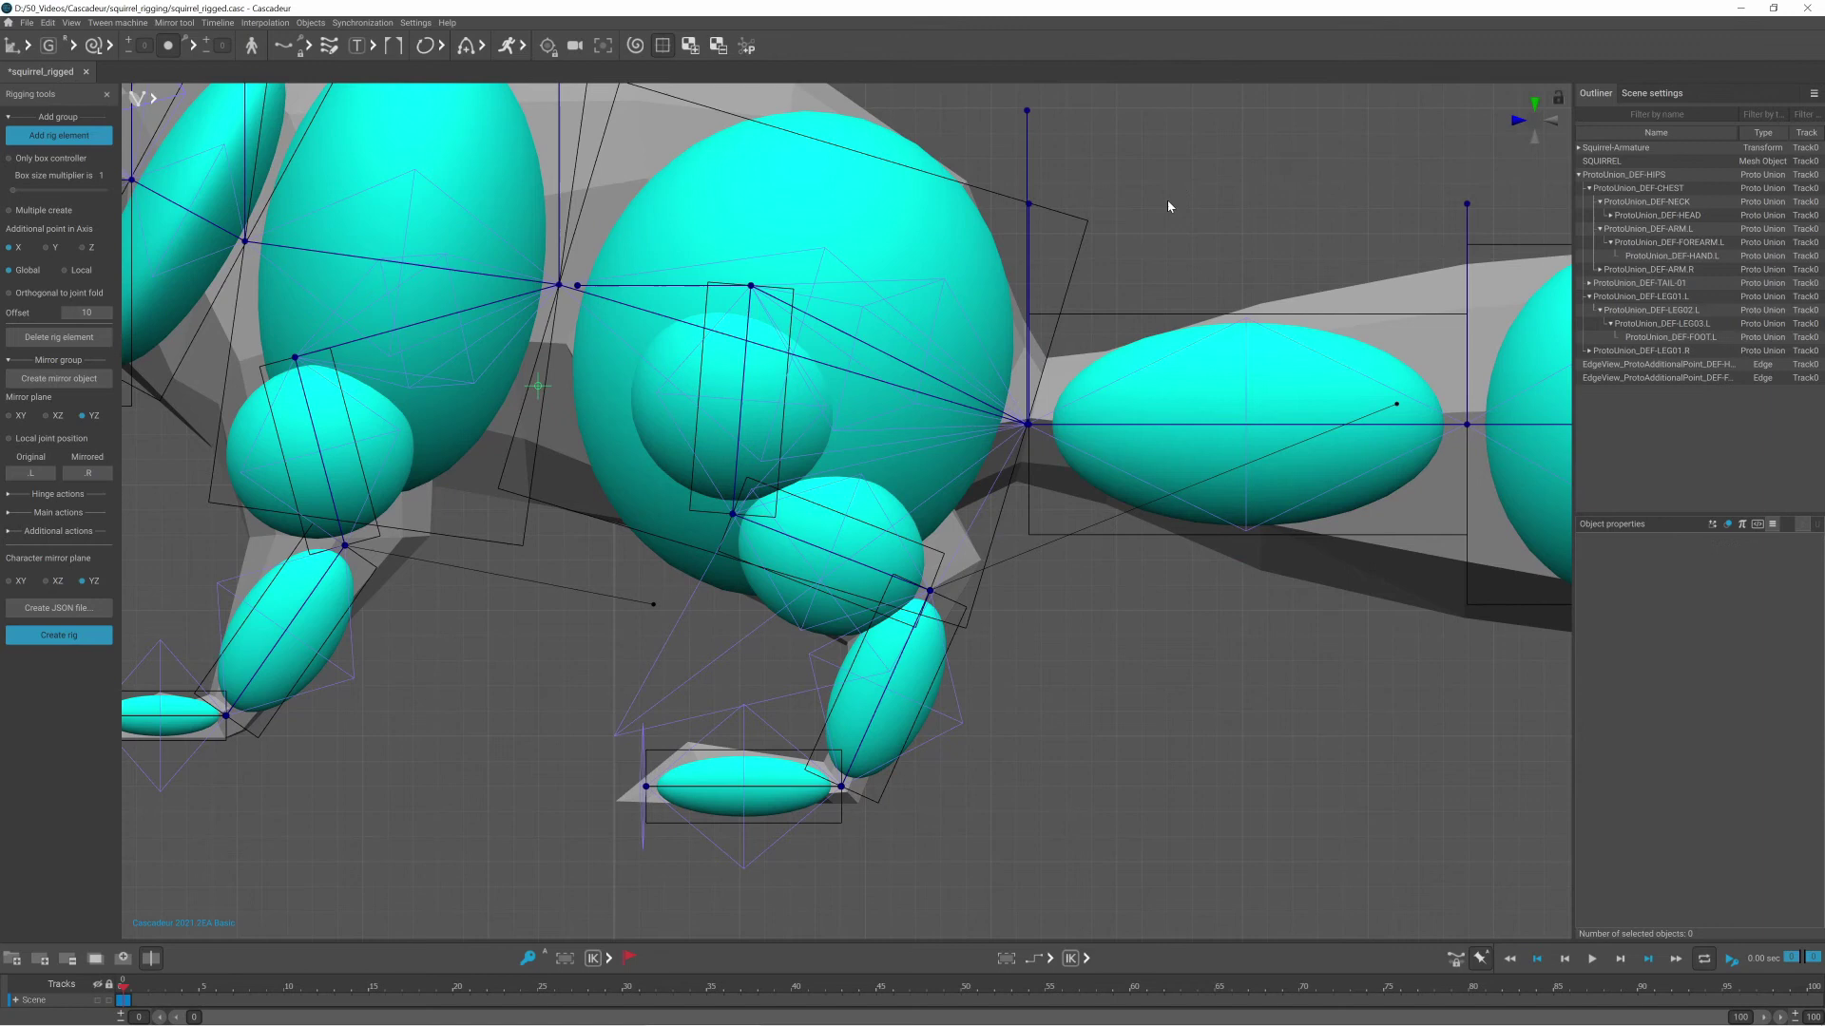
{"action": "scroll", "coordinate": [1169, 202], "scroll_direction": "down", "scroll_amount": 5}
{"action": "left_click_drag", "start_coordinate": [1179, 209], "coordinate": [1130, 357], "text": "alt"}
{"action": "right_click_drag", "start_coordinate": [1129, 361], "coordinate": [1173, 281]}
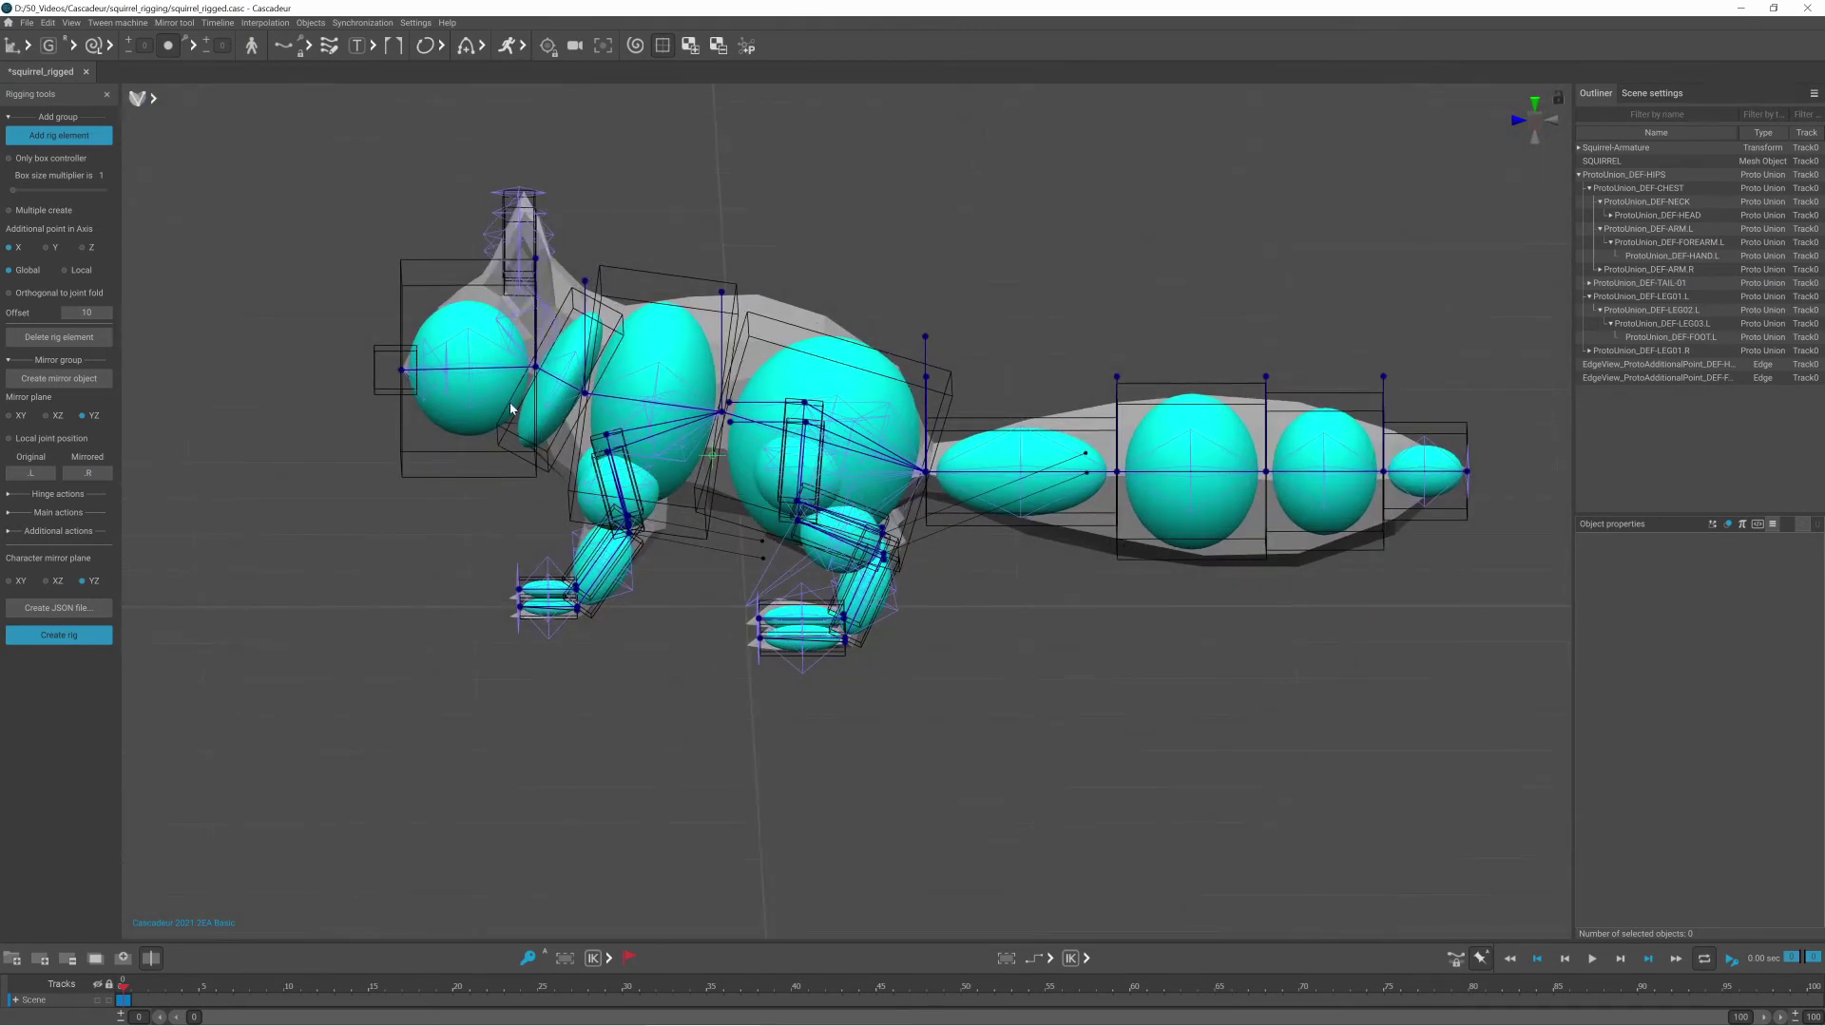
Create the rig, close the rigging tools and show only the point controllers on the mesh
{"action": "left_click", "coordinate": [48, 633]}
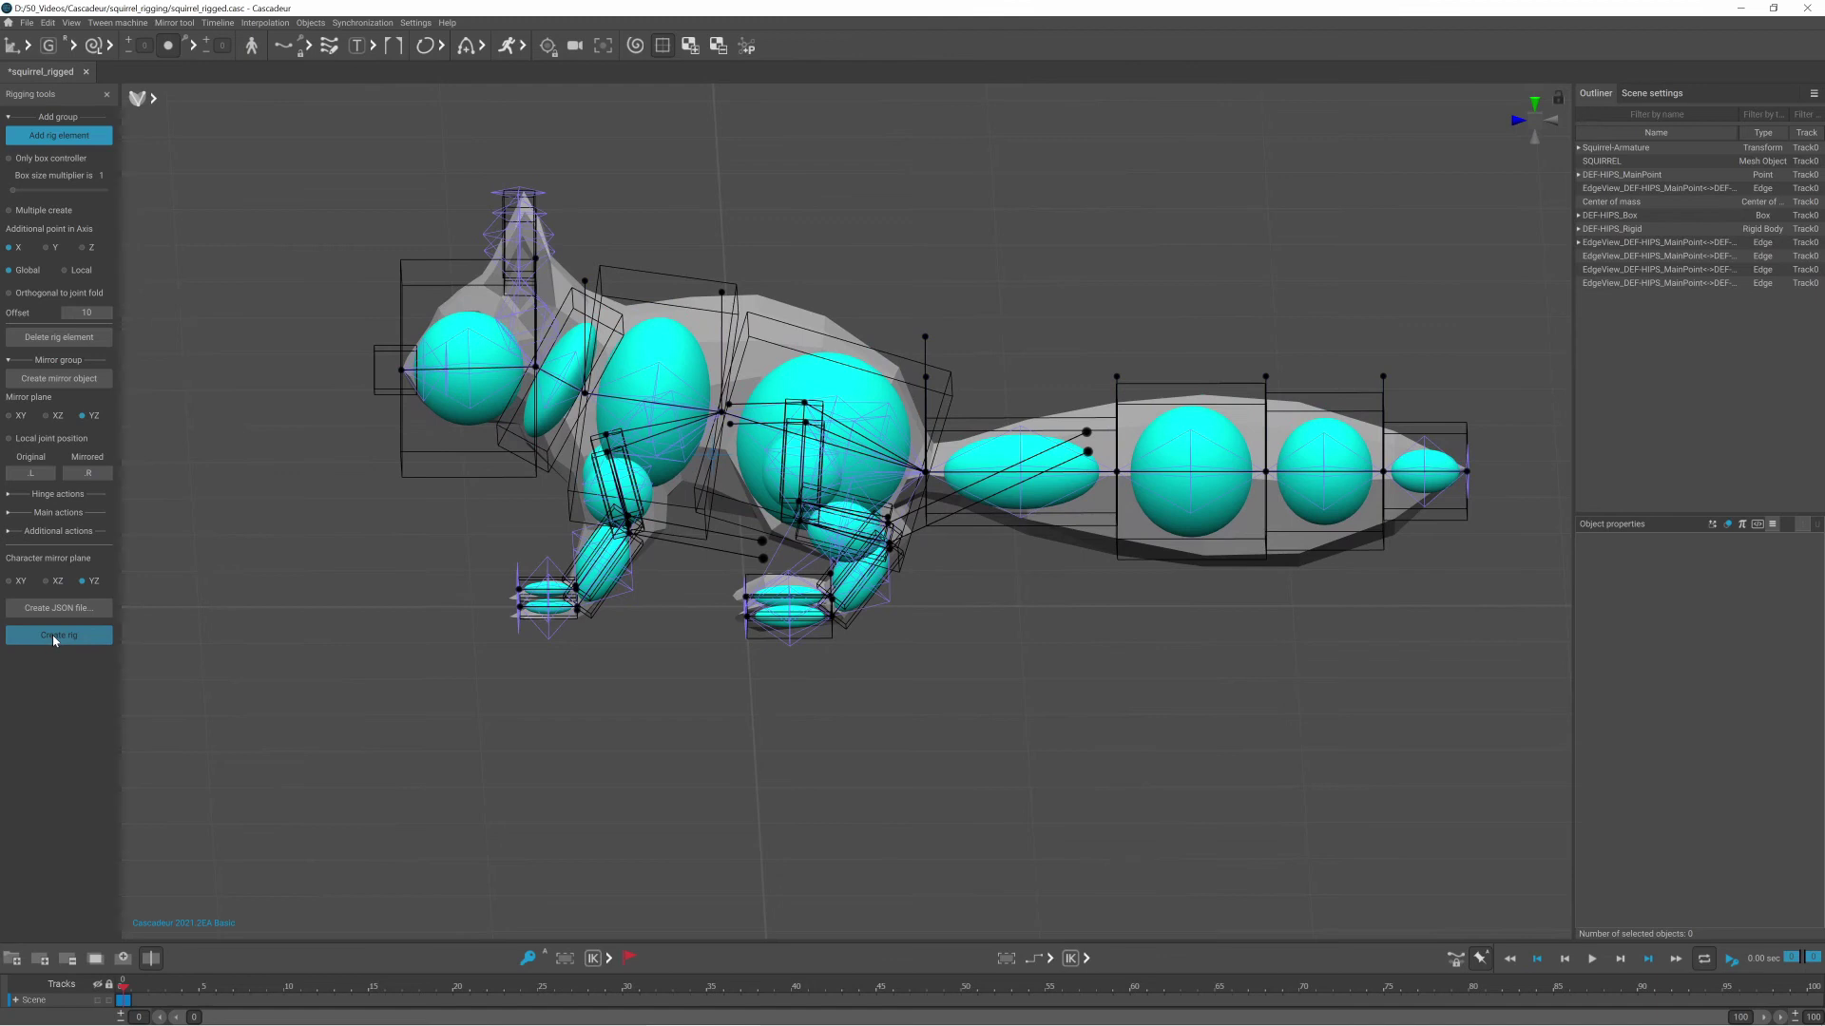
{"action": "left_click", "coordinate": [107, 96]}
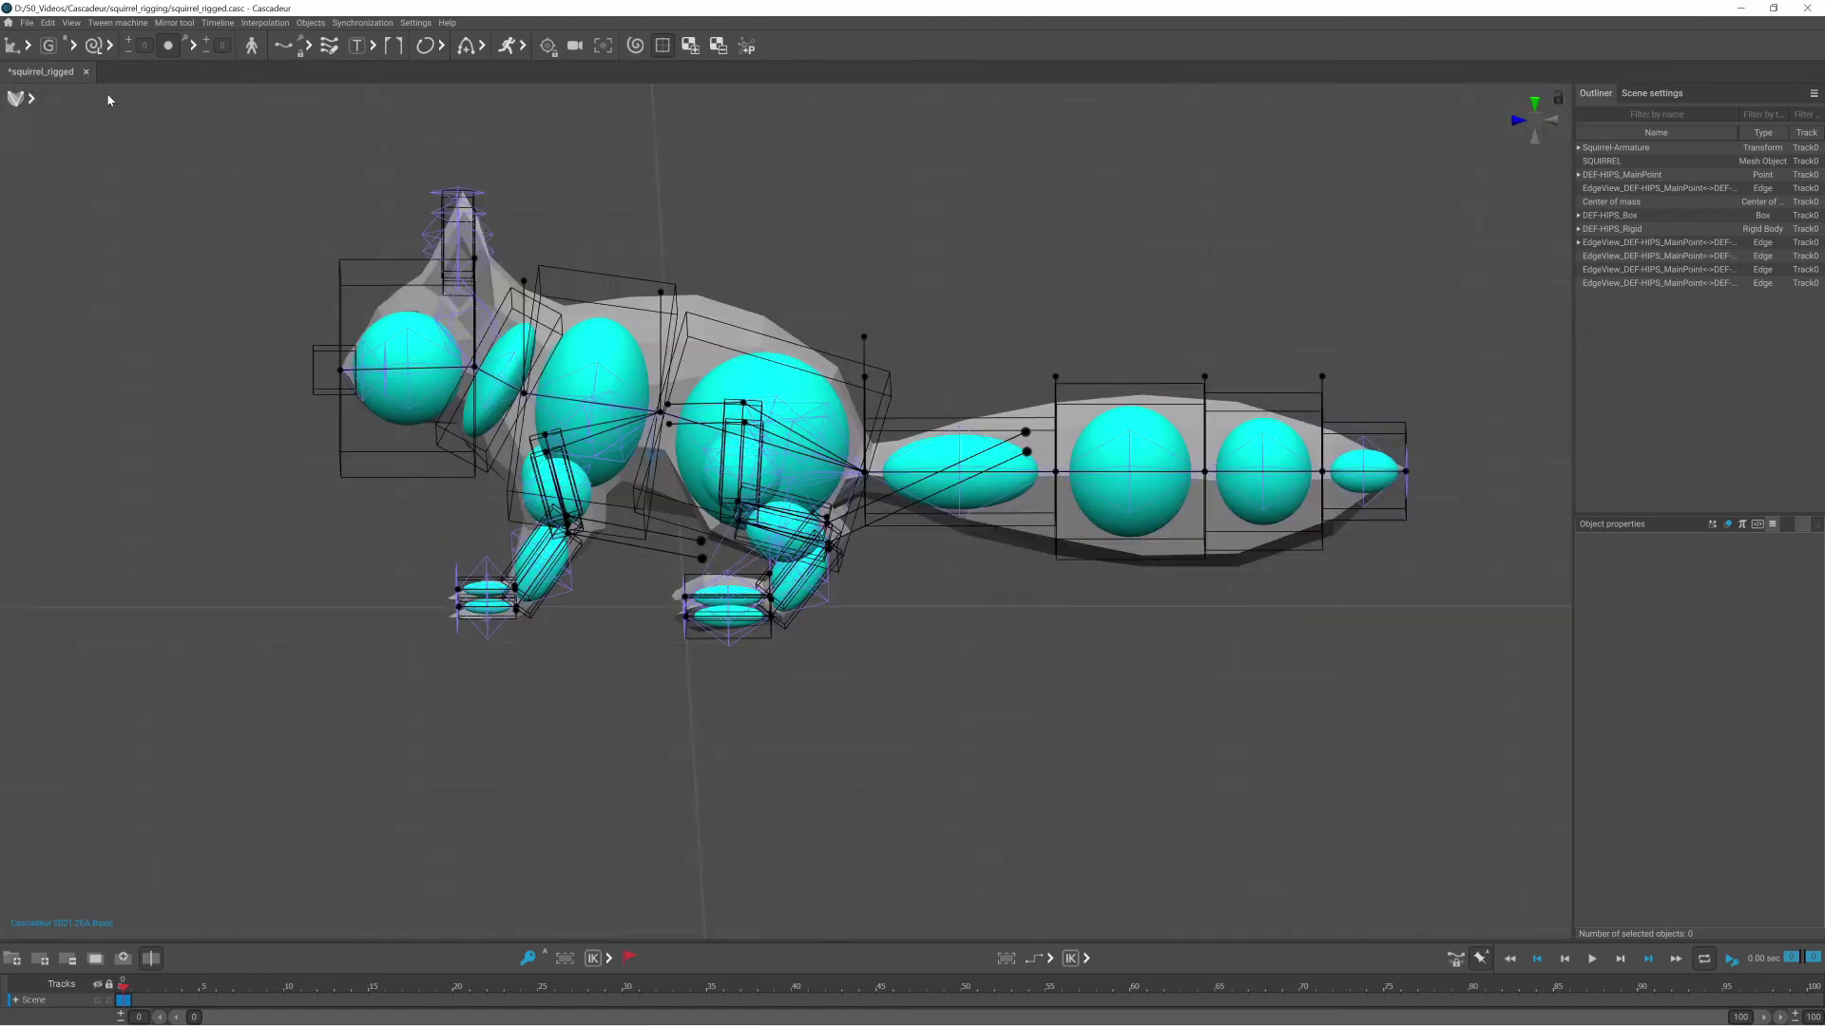
{"action": "left_click", "coordinate": [34, 101]}
{"action": "left_click", "coordinate": [77, 99]}
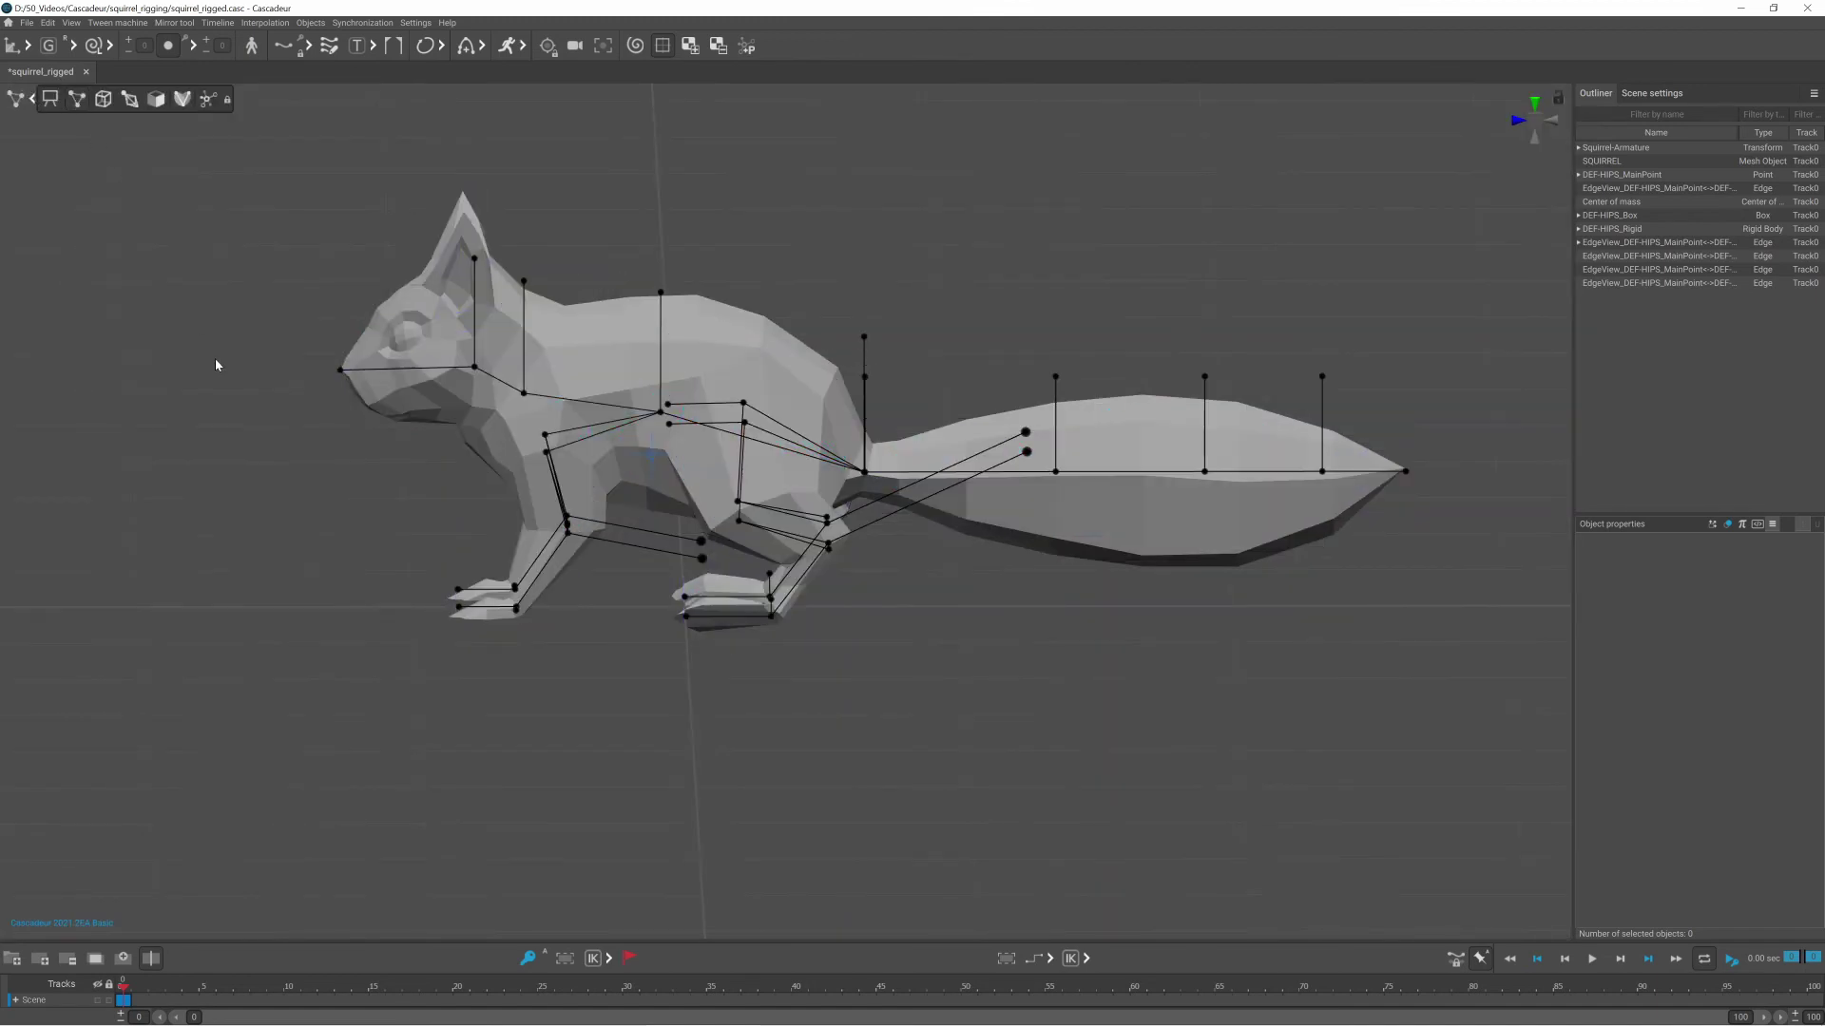
Move the right hind foot's additional point down and outward until it is level with the foot's main point
{"action": "right_click_drag", "start_coordinate": [334, 366], "coordinate": [491, 375]}
{"action": "left_click_drag", "start_coordinate": [491, 371], "coordinate": [448, 520], "text": "alt"}
{"action": "left_click_drag", "start_coordinate": [798, 863], "coordinate": [720, 797], "text": "alt"}
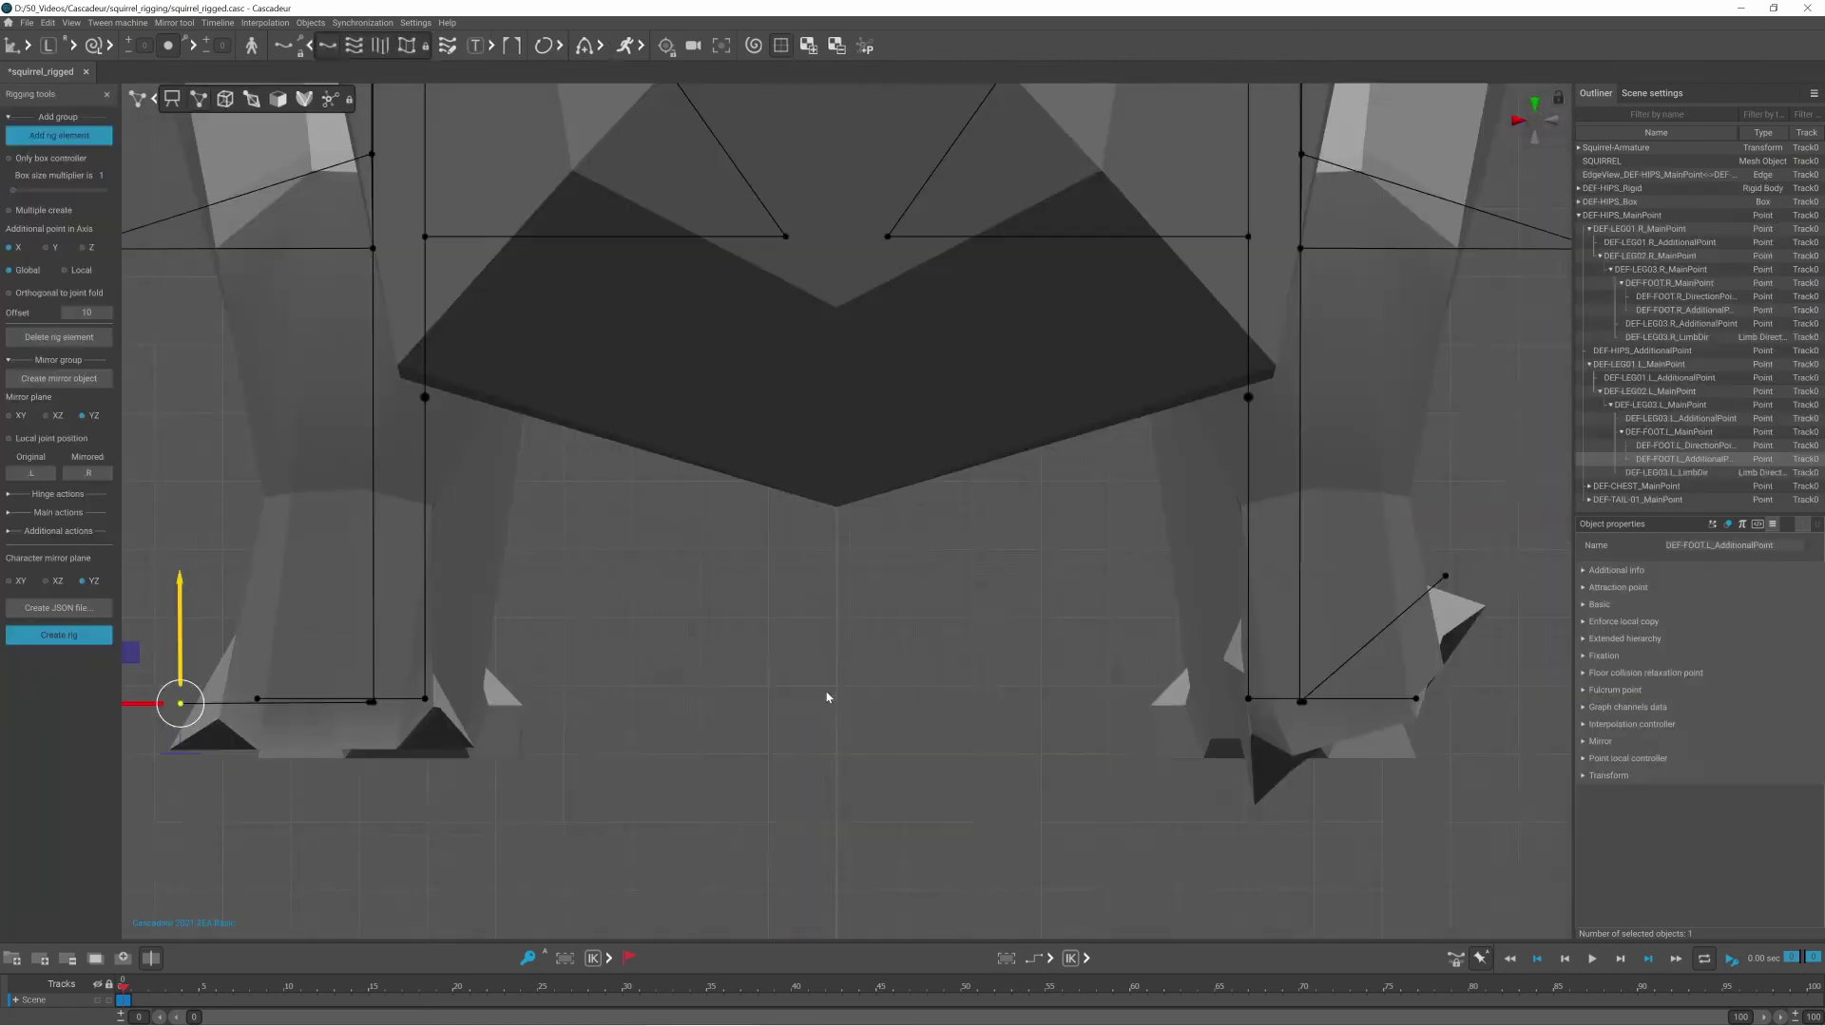
{"action": "left_click", "coordinate": [1444, 574]}
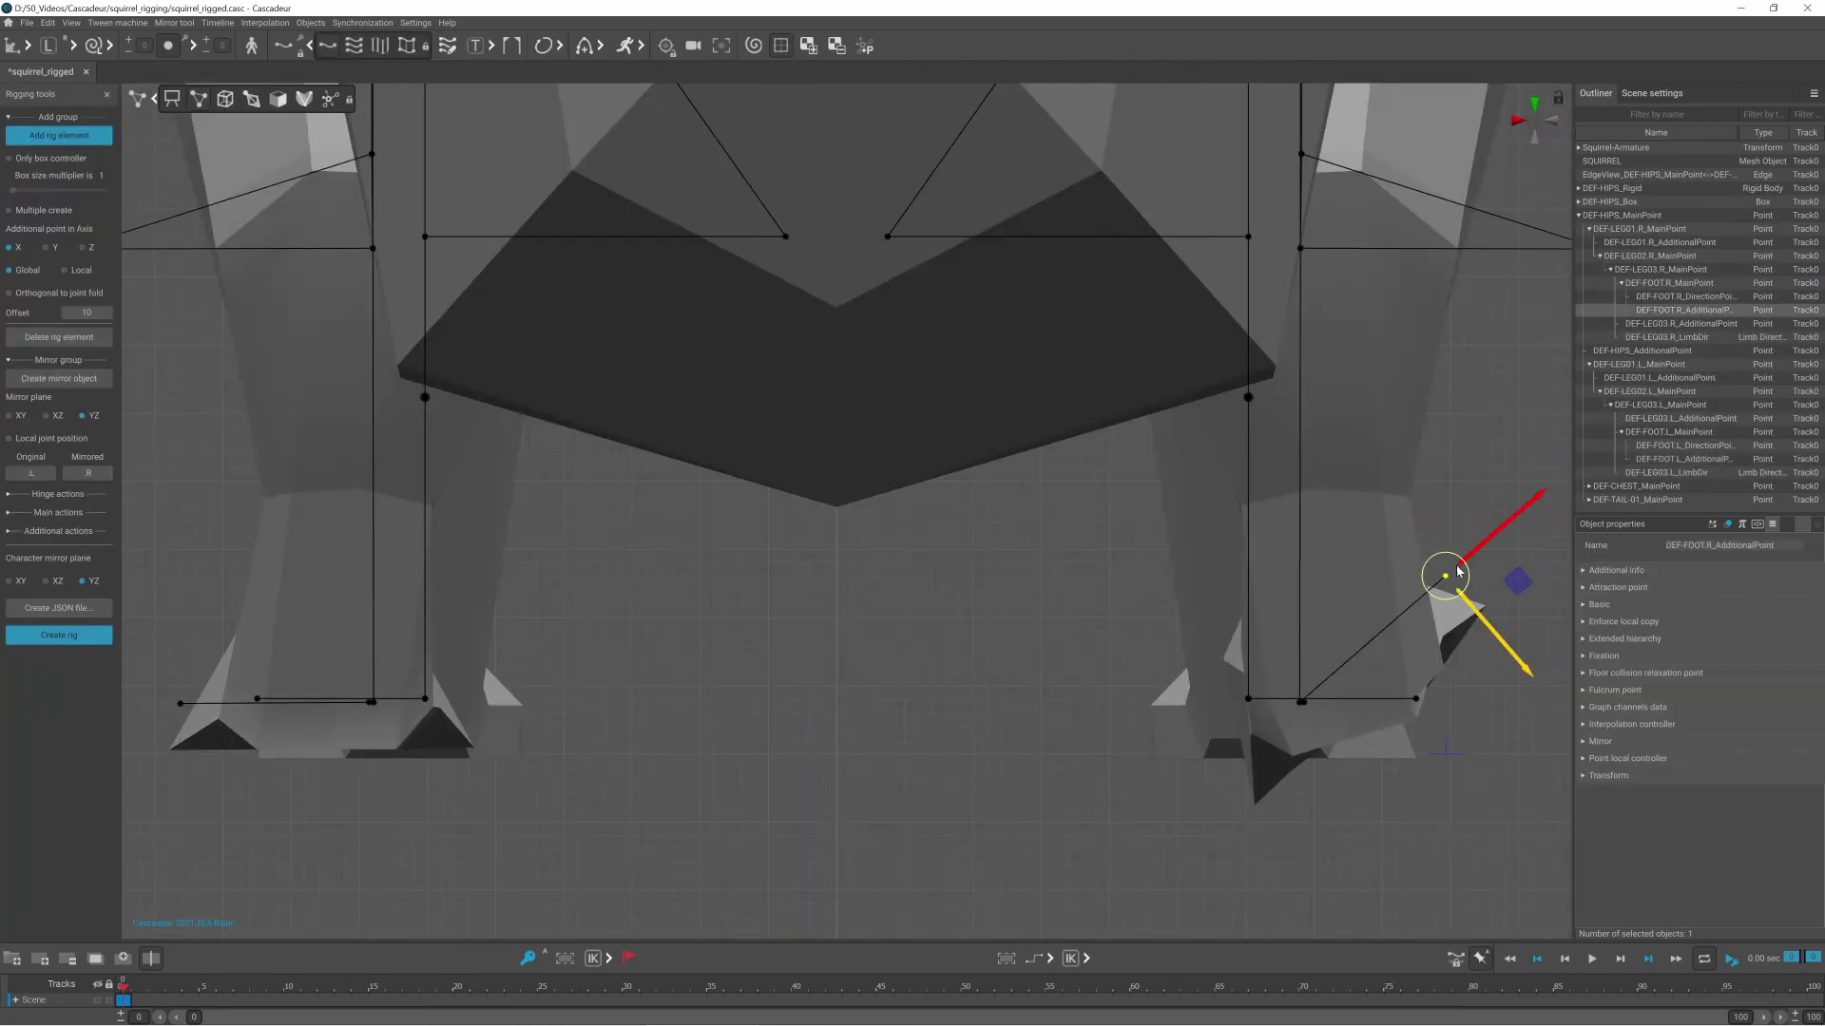
{"action": "left_click_drag", "start_coordinate": [1486, 633], "coordinate": [1554, 774]}
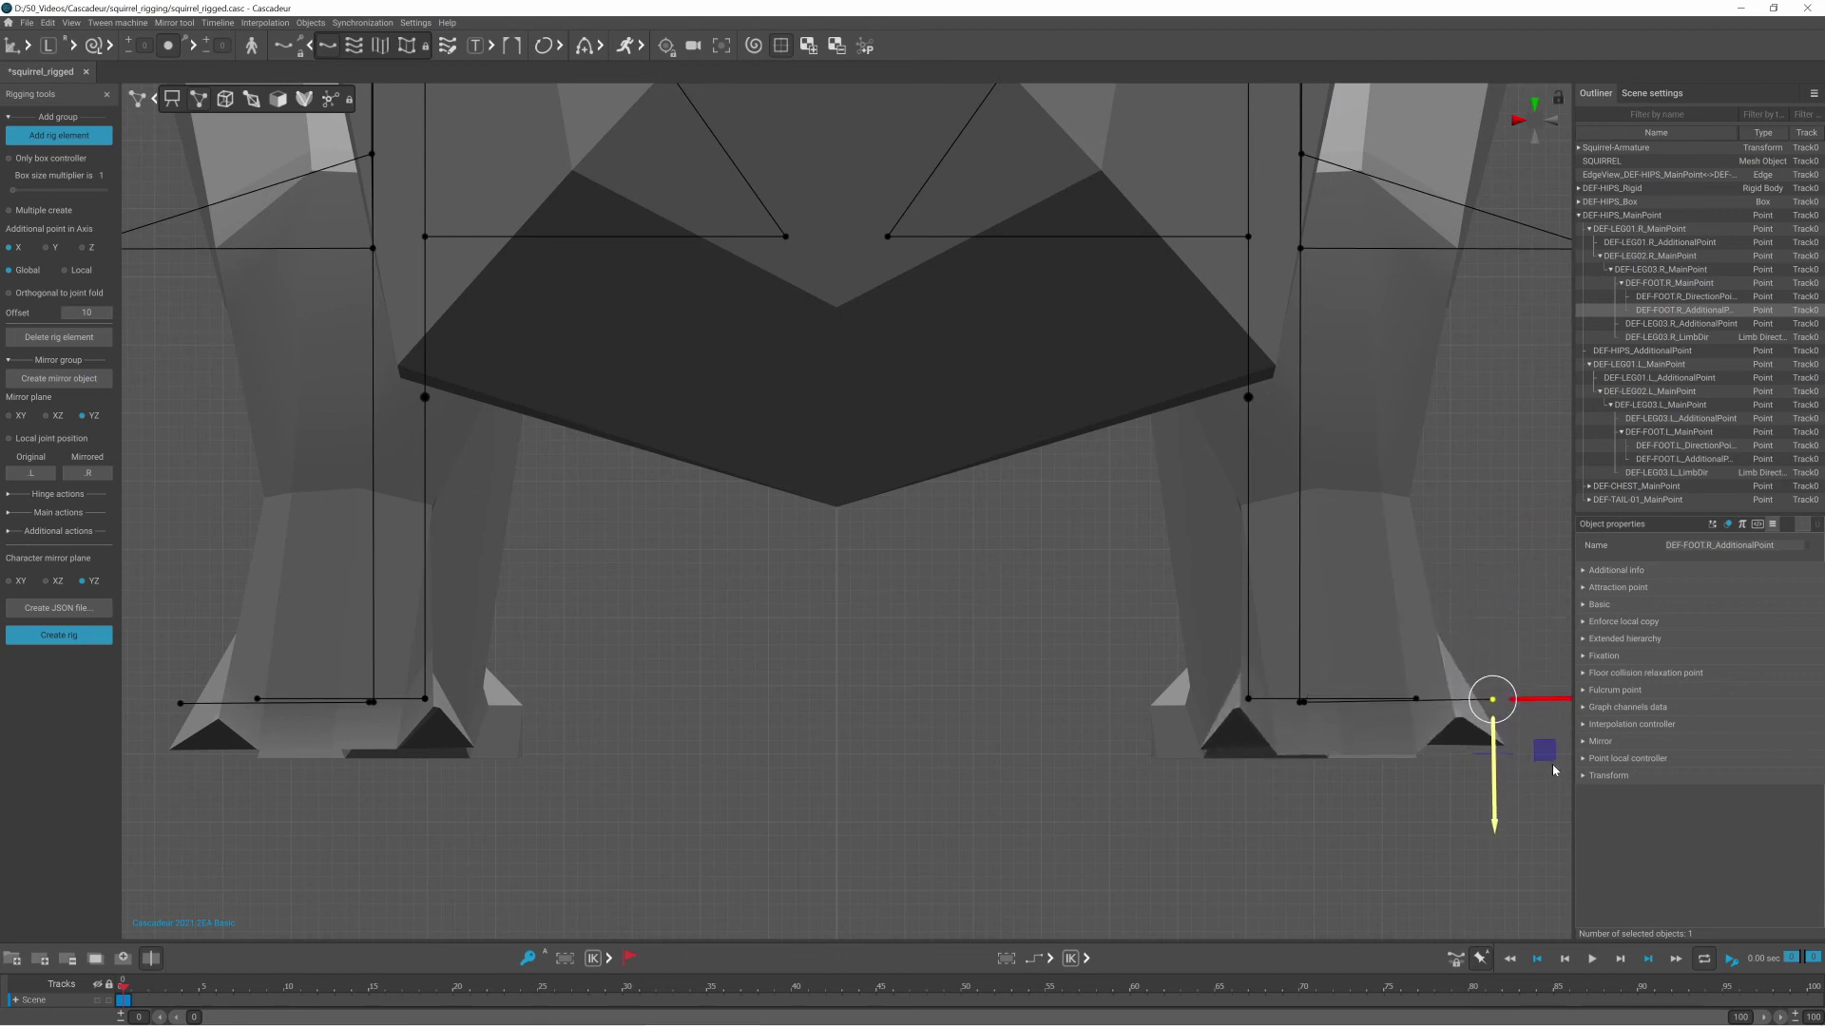
Lower the right hind foot's main, direction and additional points slightly
{"action": "left_click", "coordinate": [1301, 703]}
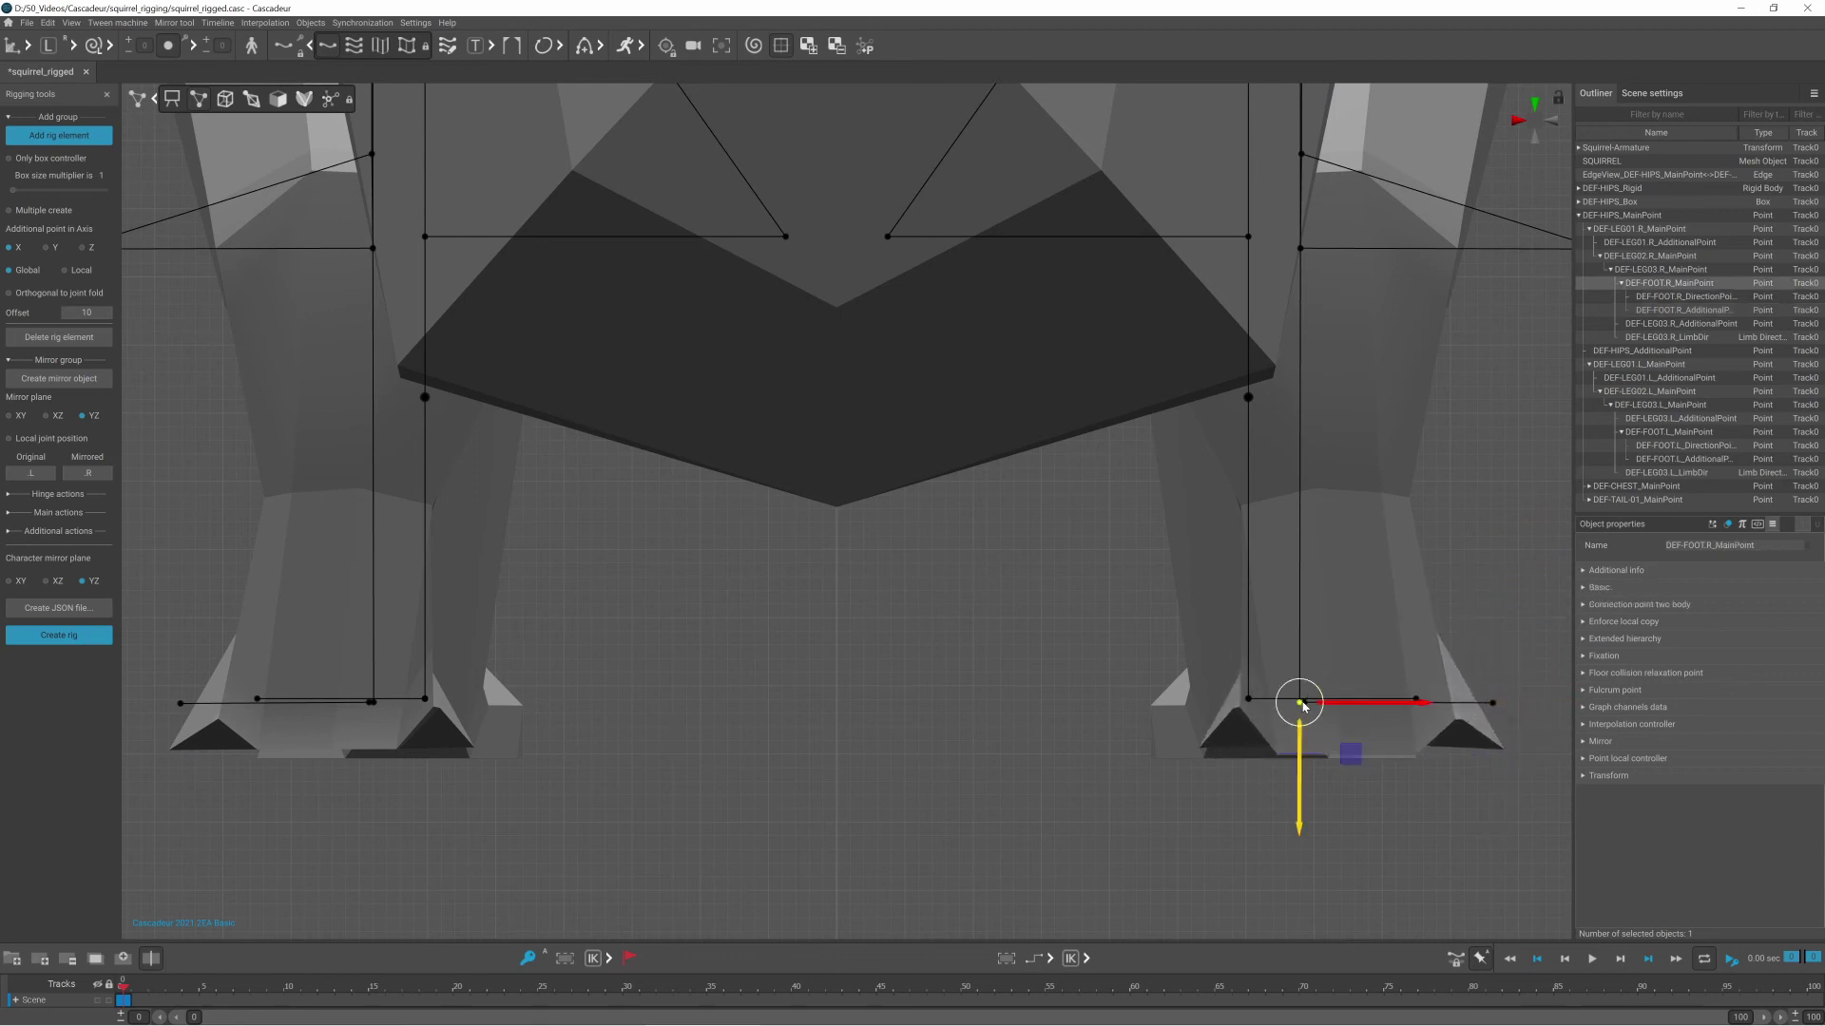
{"action": "mouse_move", "coordinate": [1305, 766]}
{"action": "left_mouse_down"}
{"action": "mouse_move", "coordinate": [1303, 808]}
{"action": "mouse_move", "coordinate": [1306, 772]}
{"action": "left_mouse_up"}
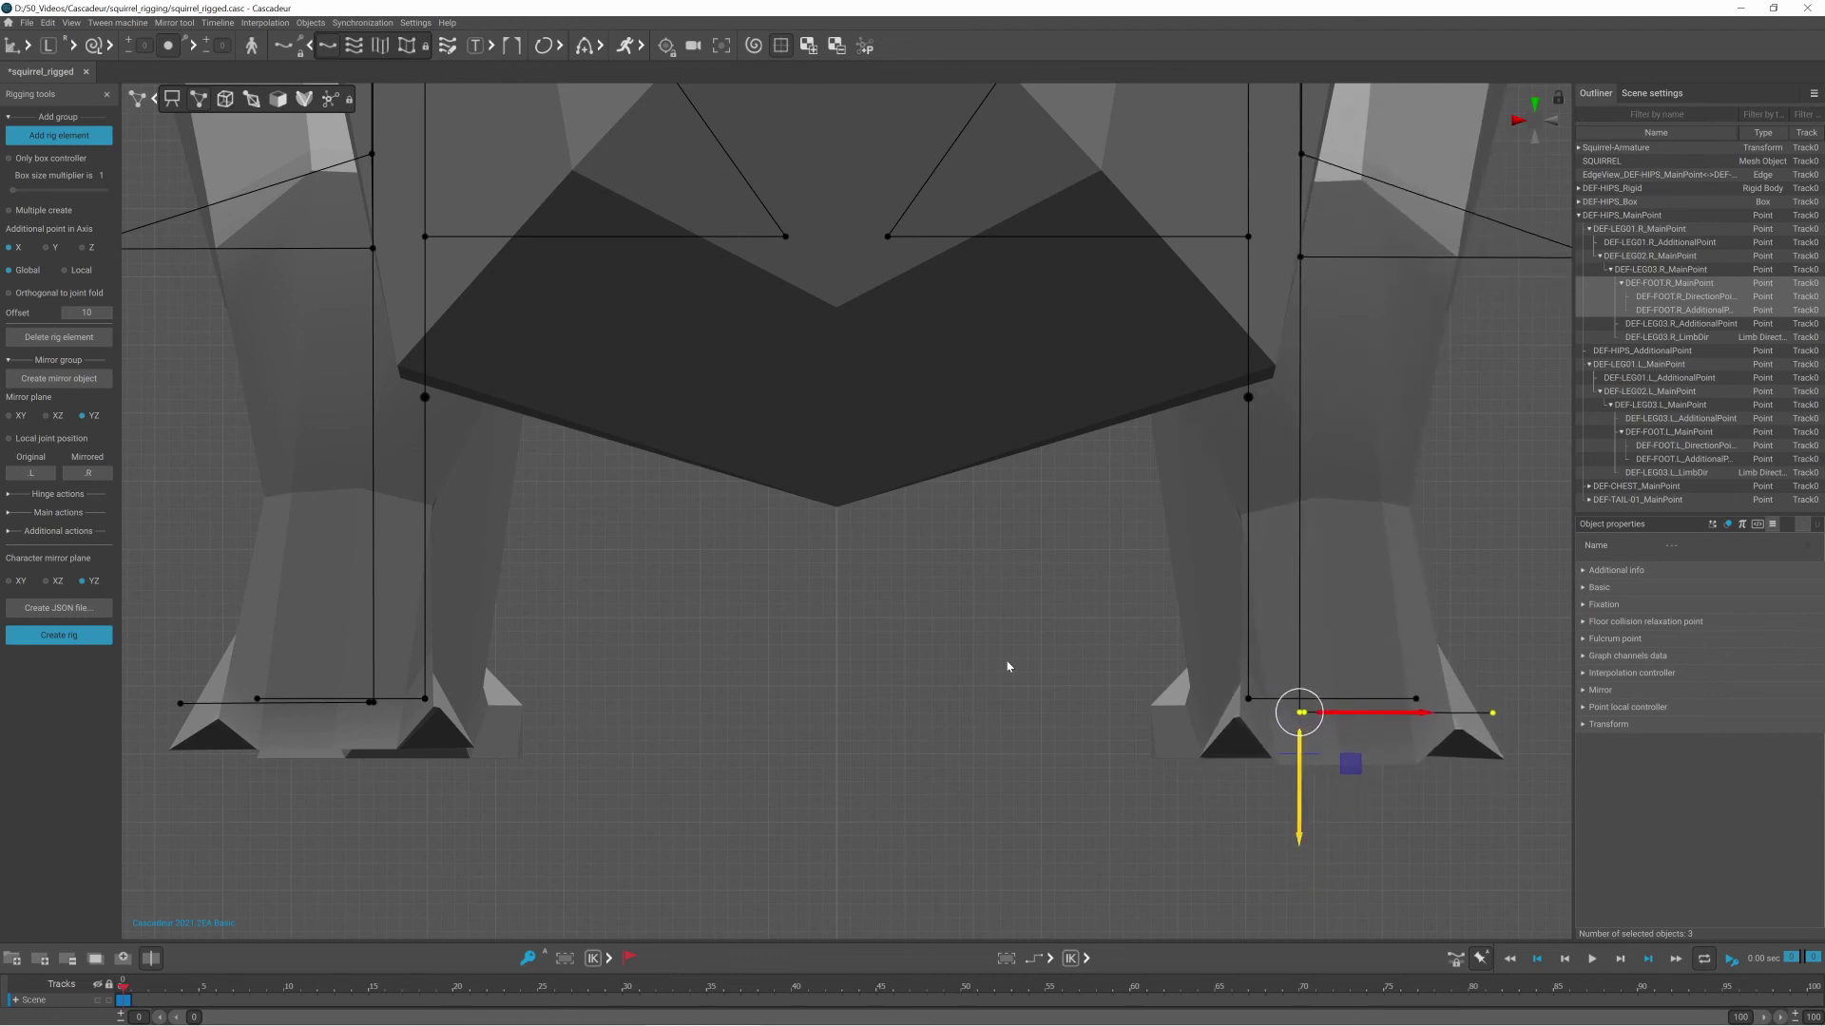
{"action": "left_click", "coordinate": [425, 700]}
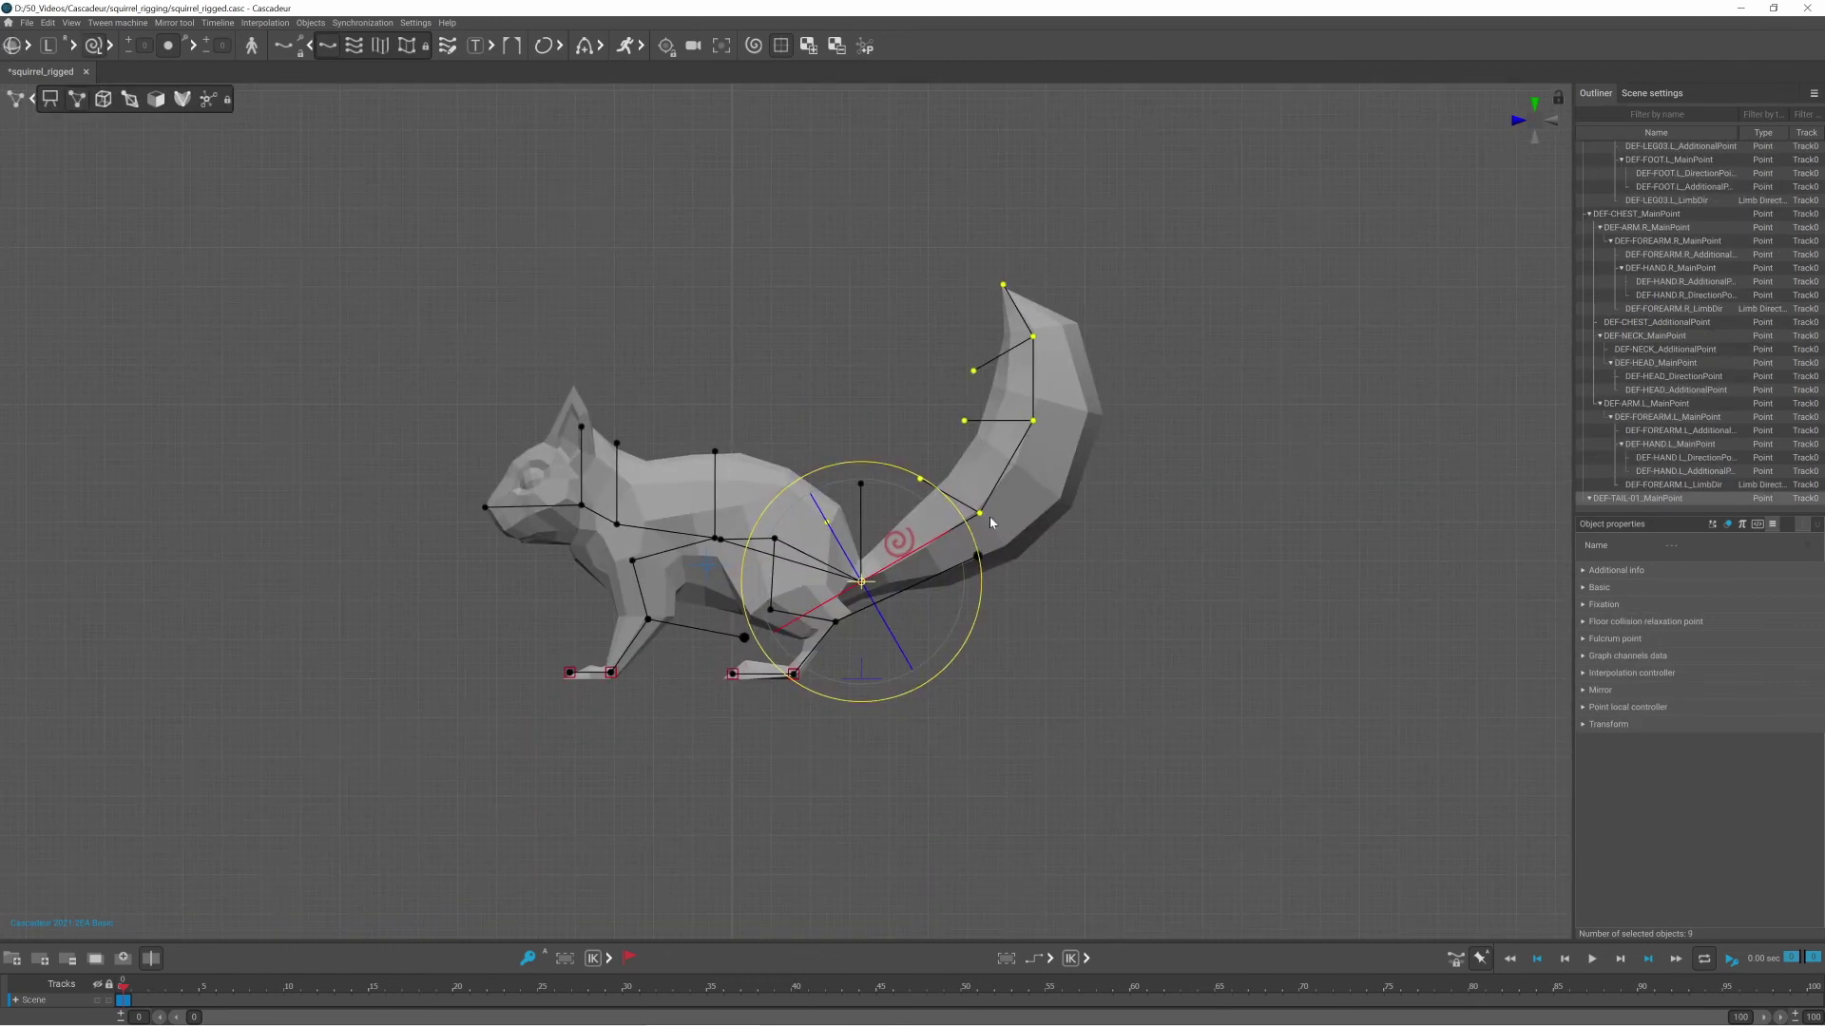
Swing the raised tail downward by rotating it around its base point
{"action": "left_click_drag", "start_coordinate": [989, 516], "coordinate": [978, 566]}
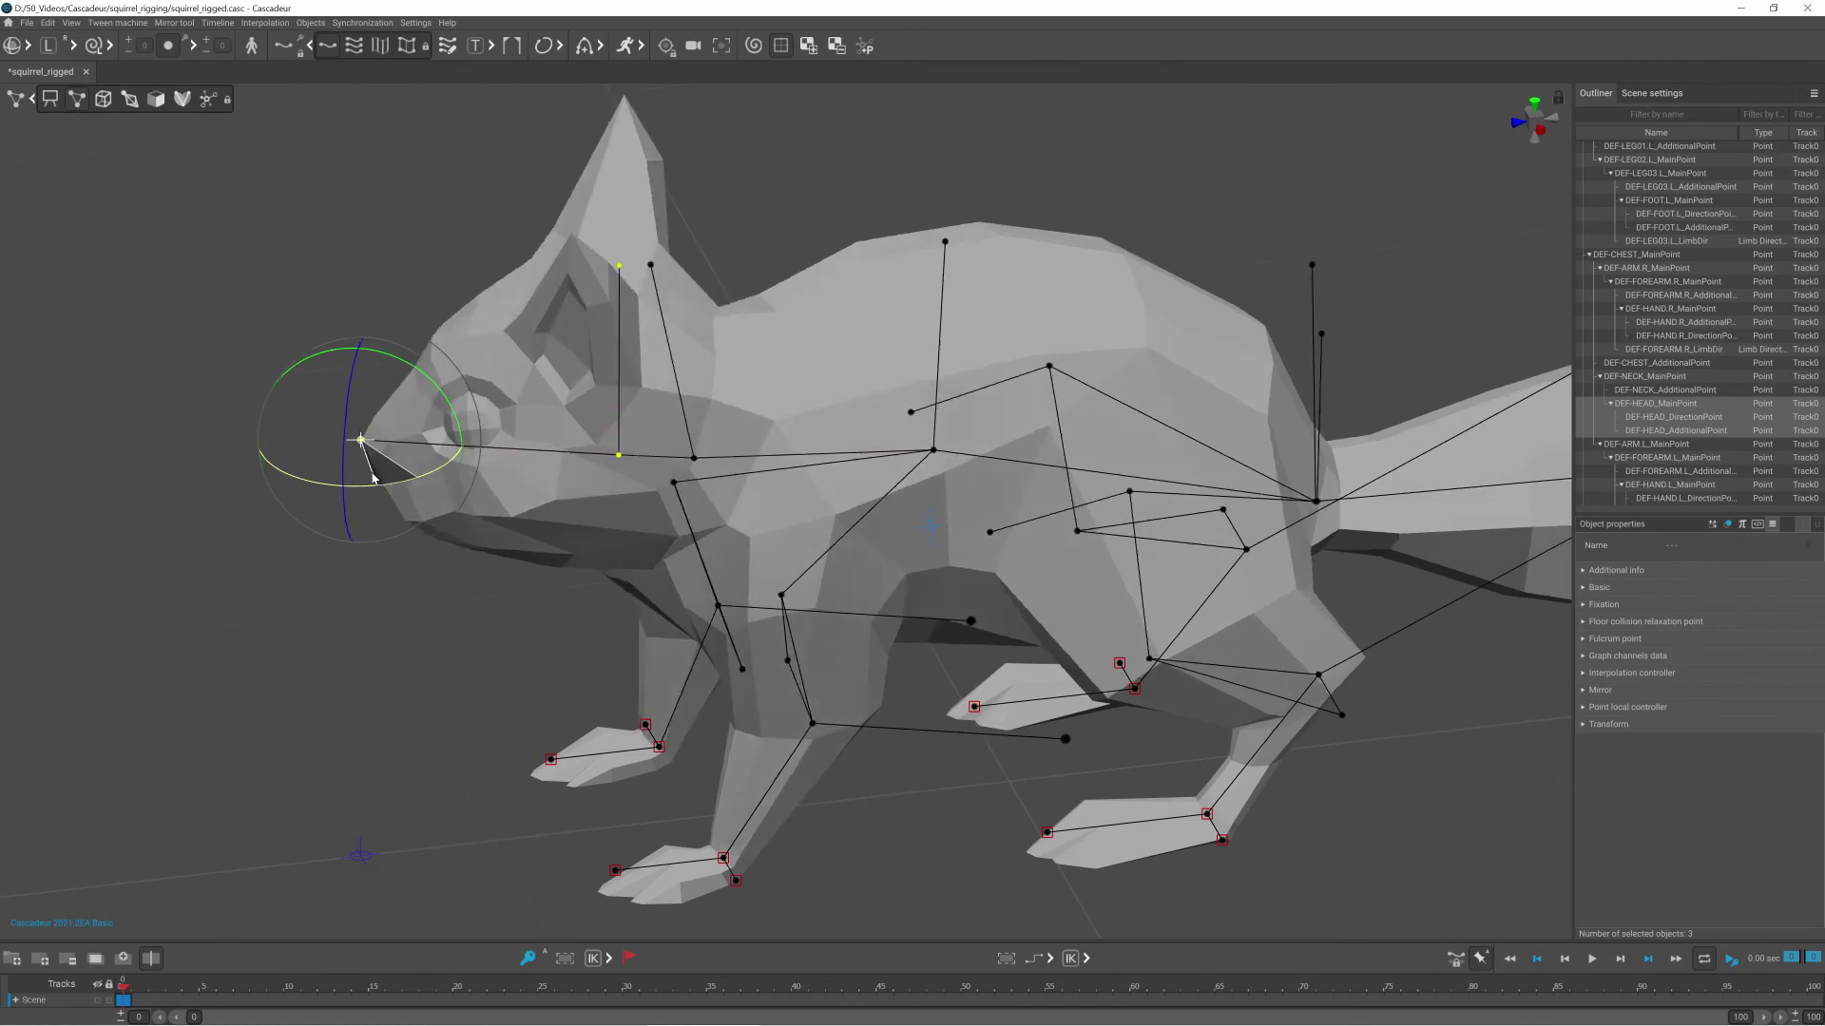
Select the points of all four paws, clear the selection, and shift the squirrel's center of mass downward
{"action": "left_click_drag", "start_coordinate": [265, 640], "coordinate": [722, 732]}
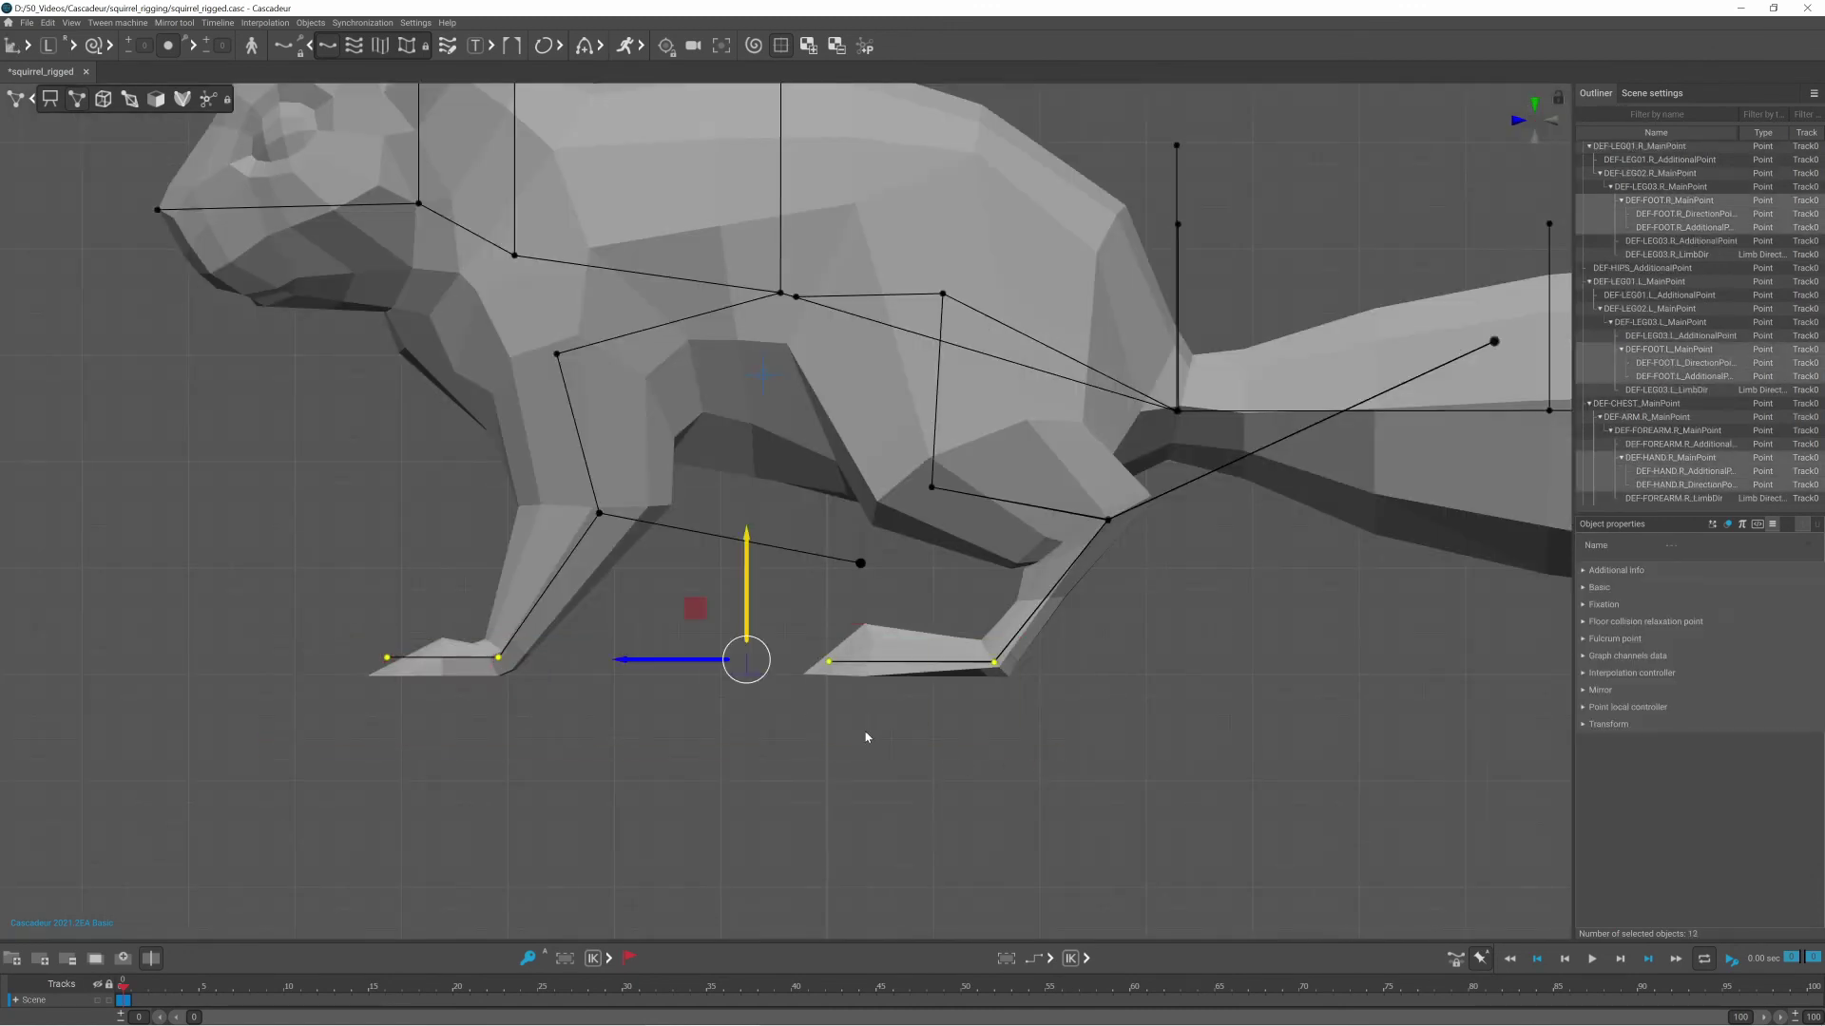
{"action": "left_click", "coordinate": [745, 863]}
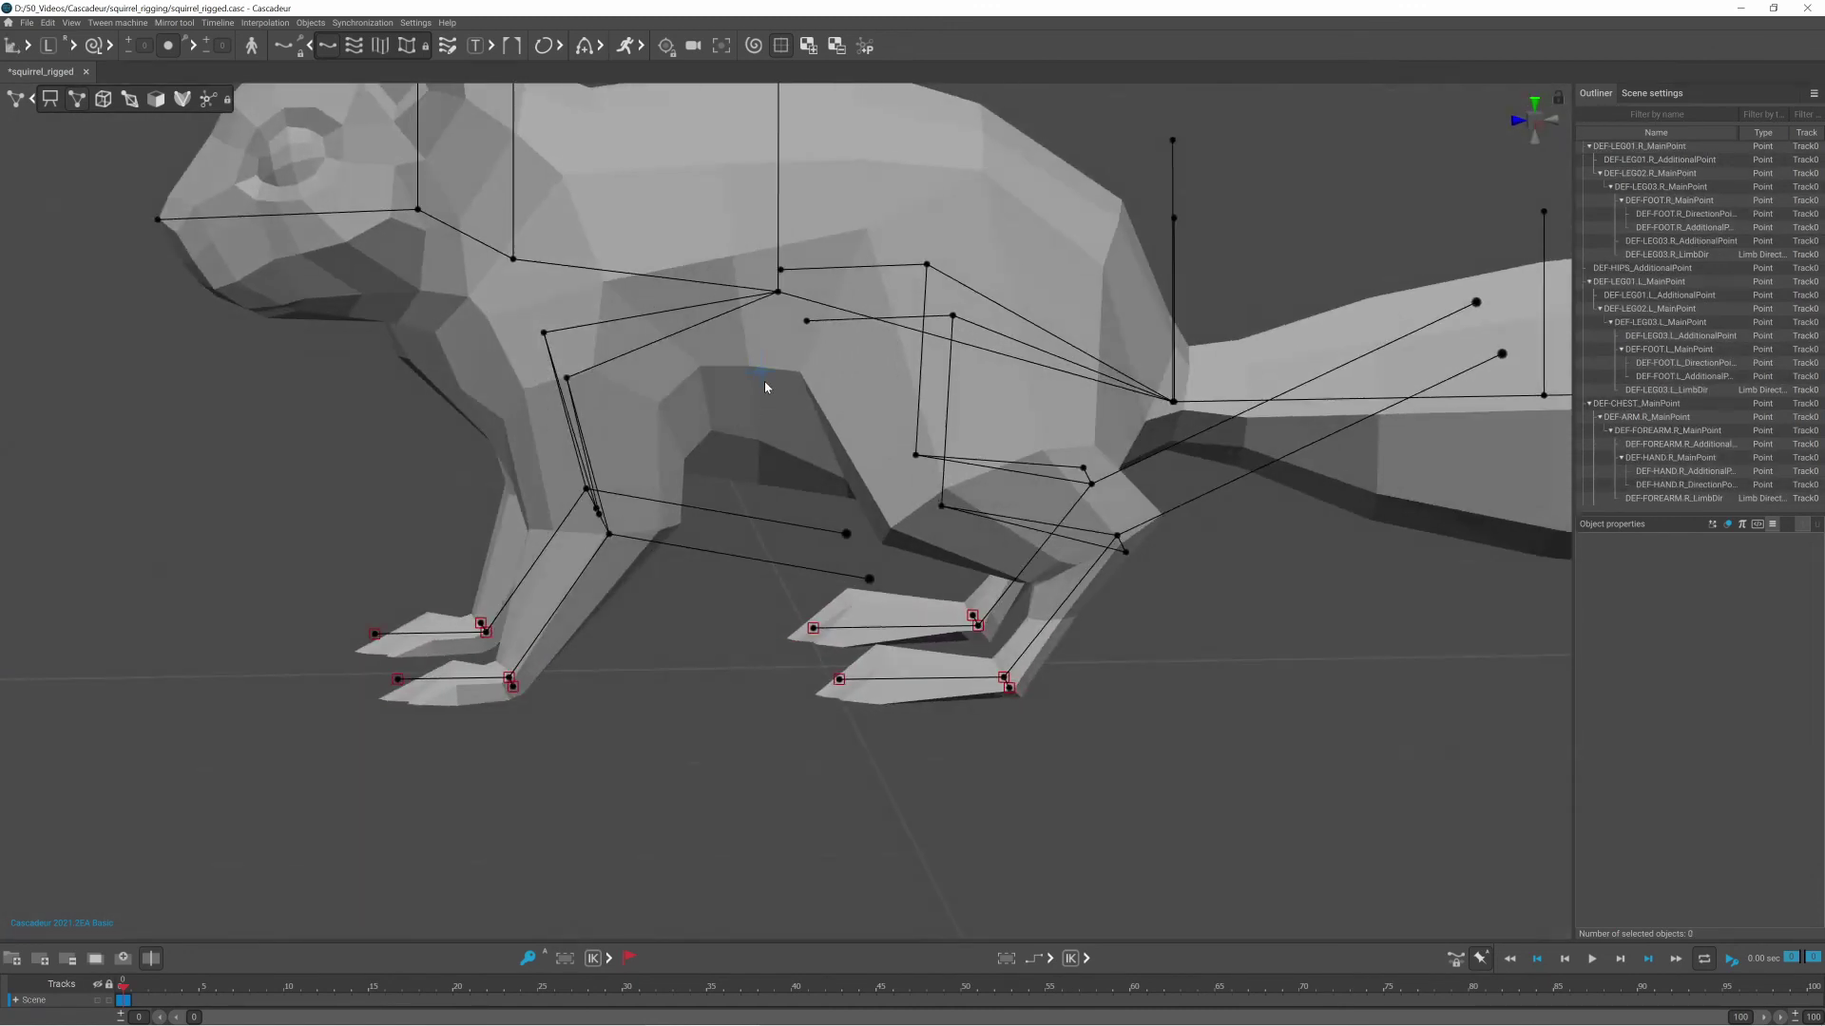
{"action": "left_click", "coordinate": [757, 379]}
{"action": "scroll", "coordinate": [751, 399], "scroll_direction": "up", "scroll_amount": 4}
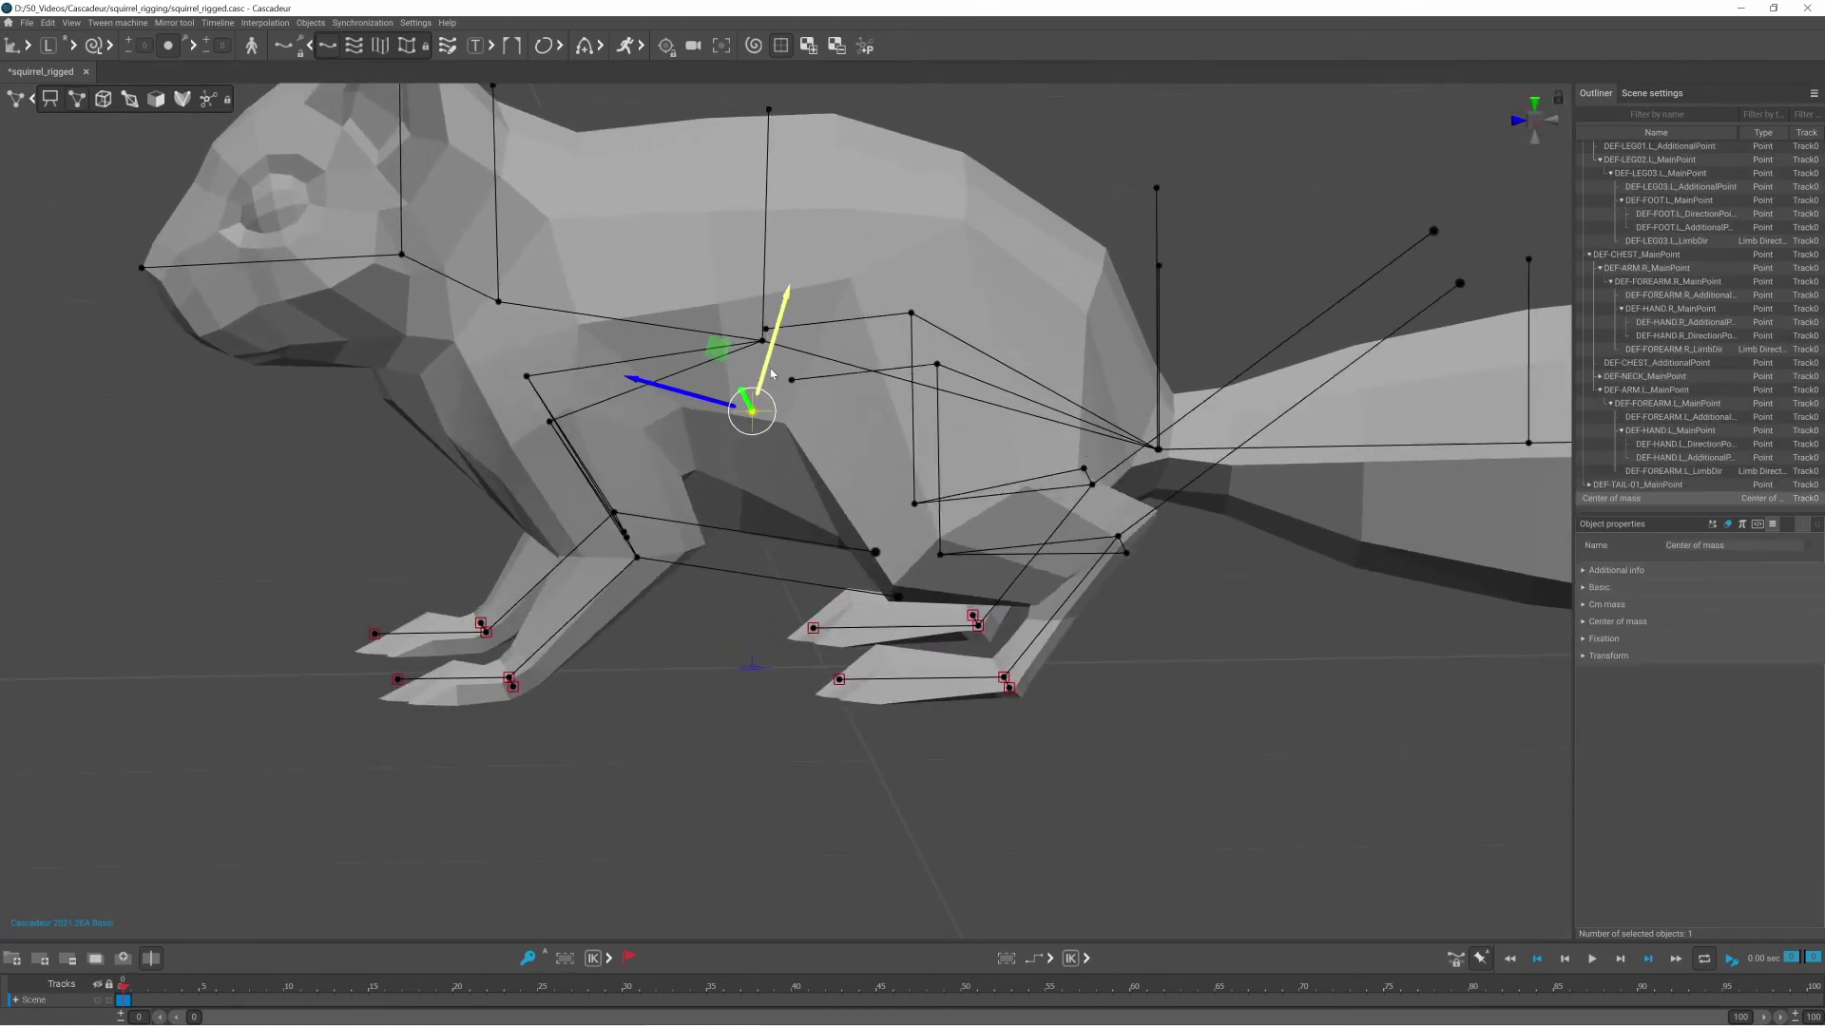